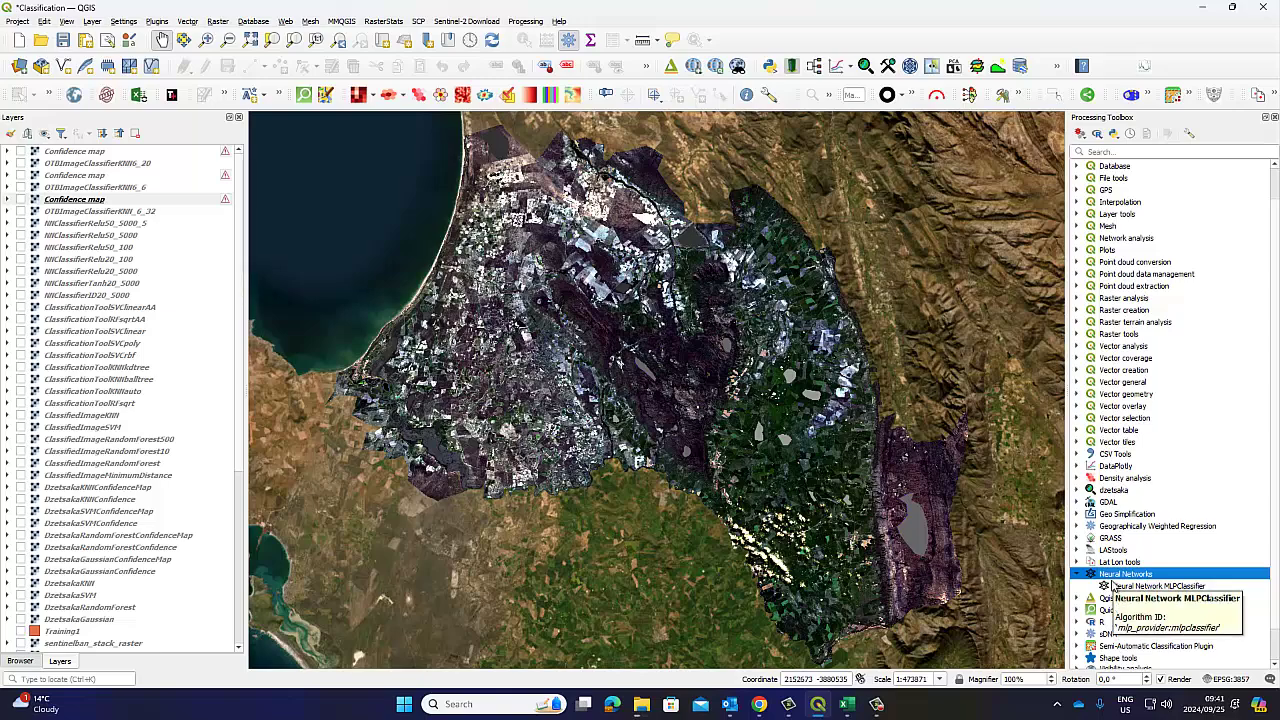
Switch to the Excel workbook and review the Dzetsaka, Classifier, Classification and Neural Network pixel count tables.
{"action": "left_click", "coordinate": [845, 704]}
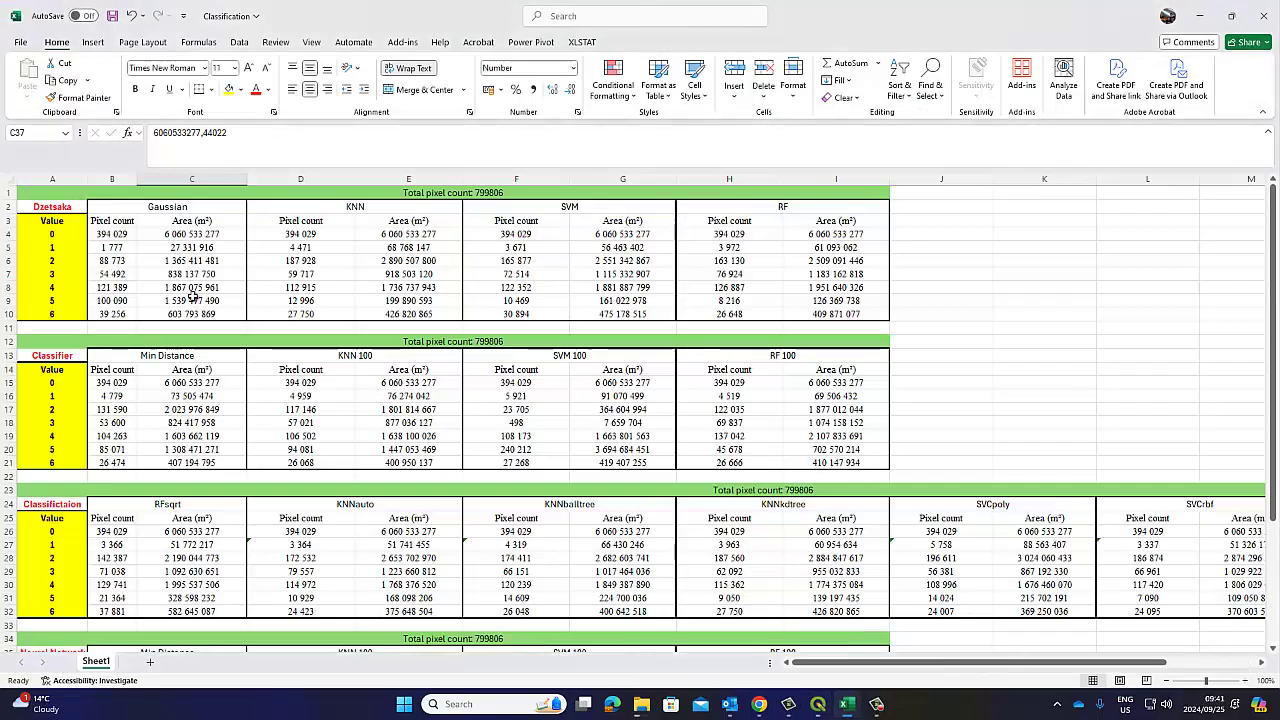
{"action": "left_click", "coordinate": [52, 206]}
{"action": "left_click", "coordinate": [40, 356]}
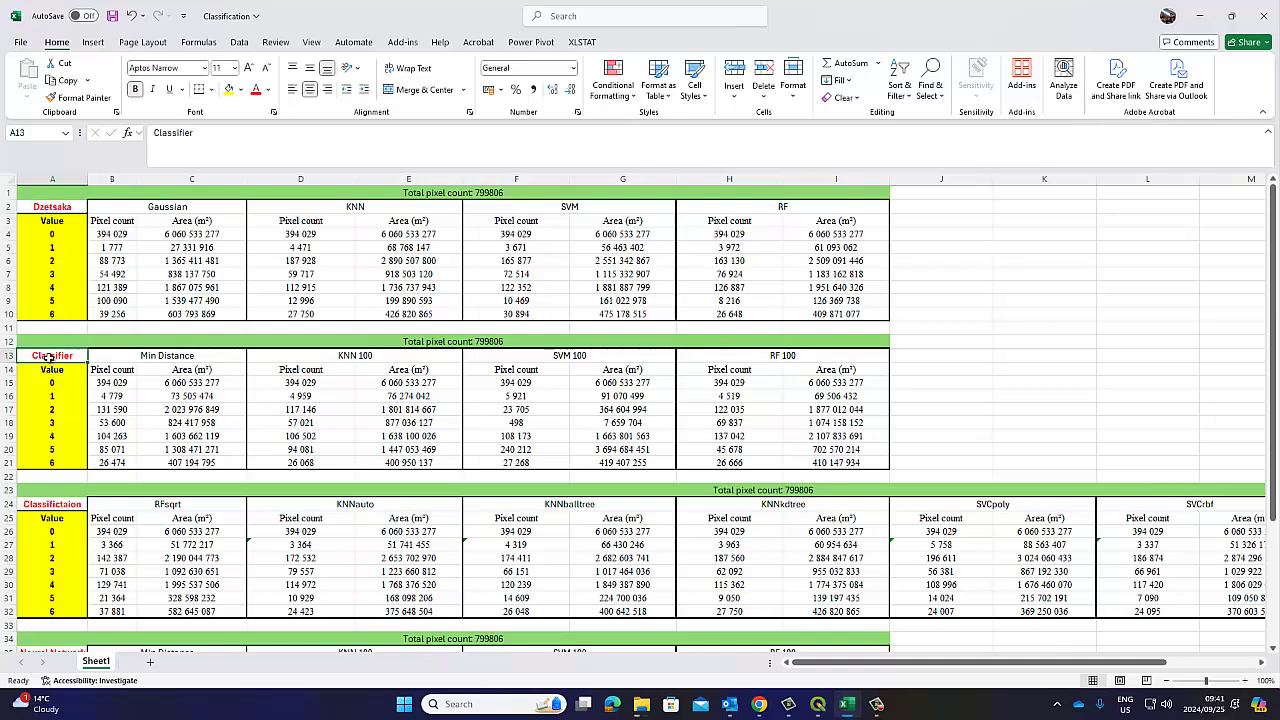
{"action": "left_click", "coordinate": [44, 505]}
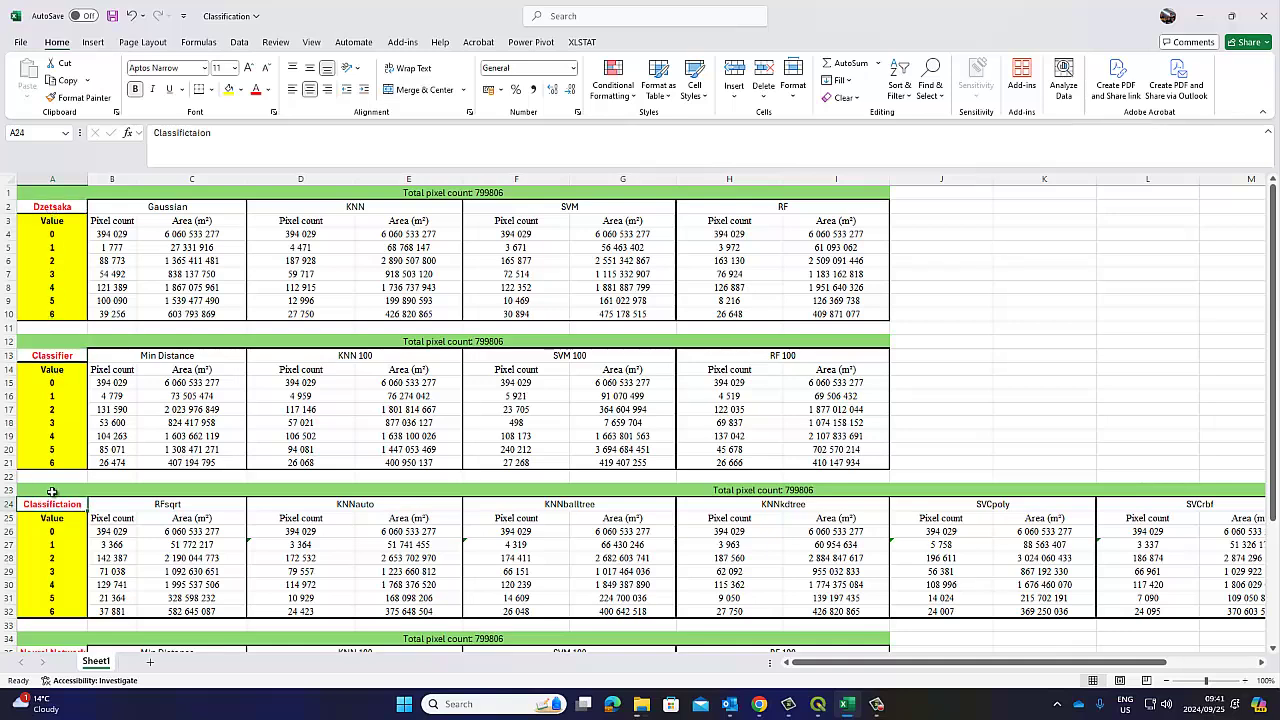
{"action": "scroll", "coordinate": [44, 505], "scroll_direction": "down", "scroll_amount": 3}
{"action": "left_click", "coordinate": [44, 535]}
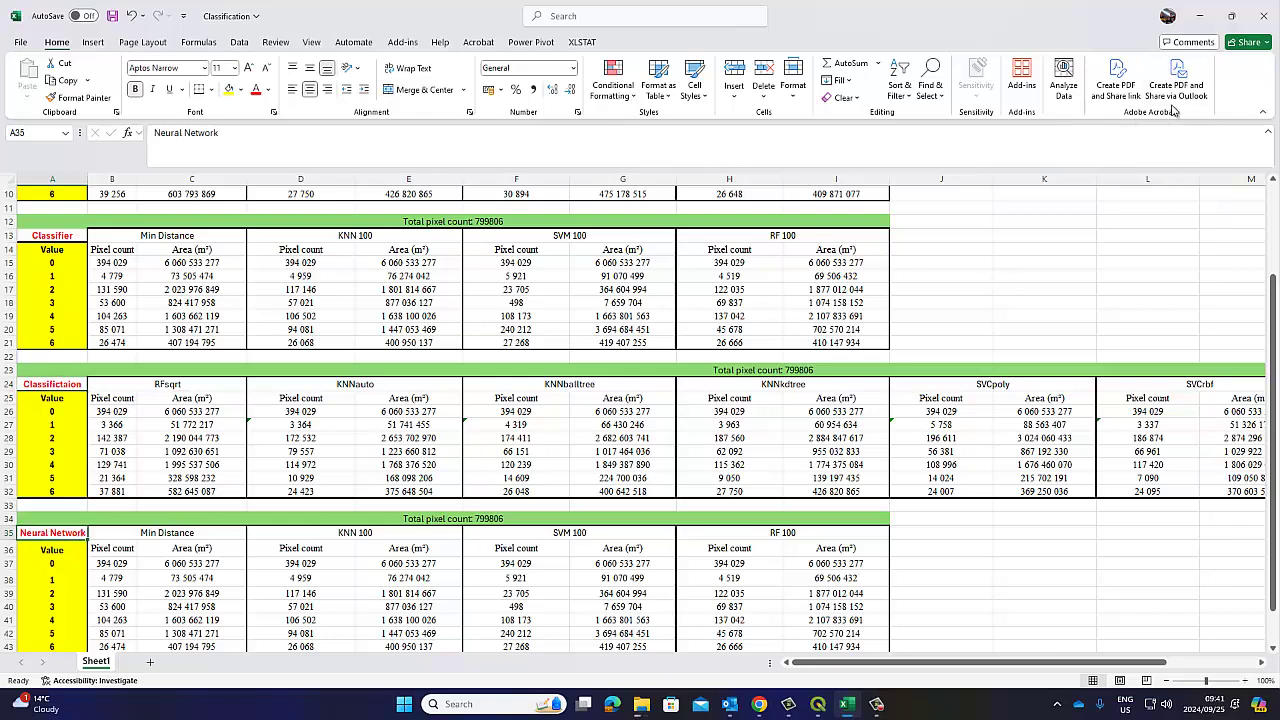
{"action": "left_click", "coordinate": [1199, 15]}
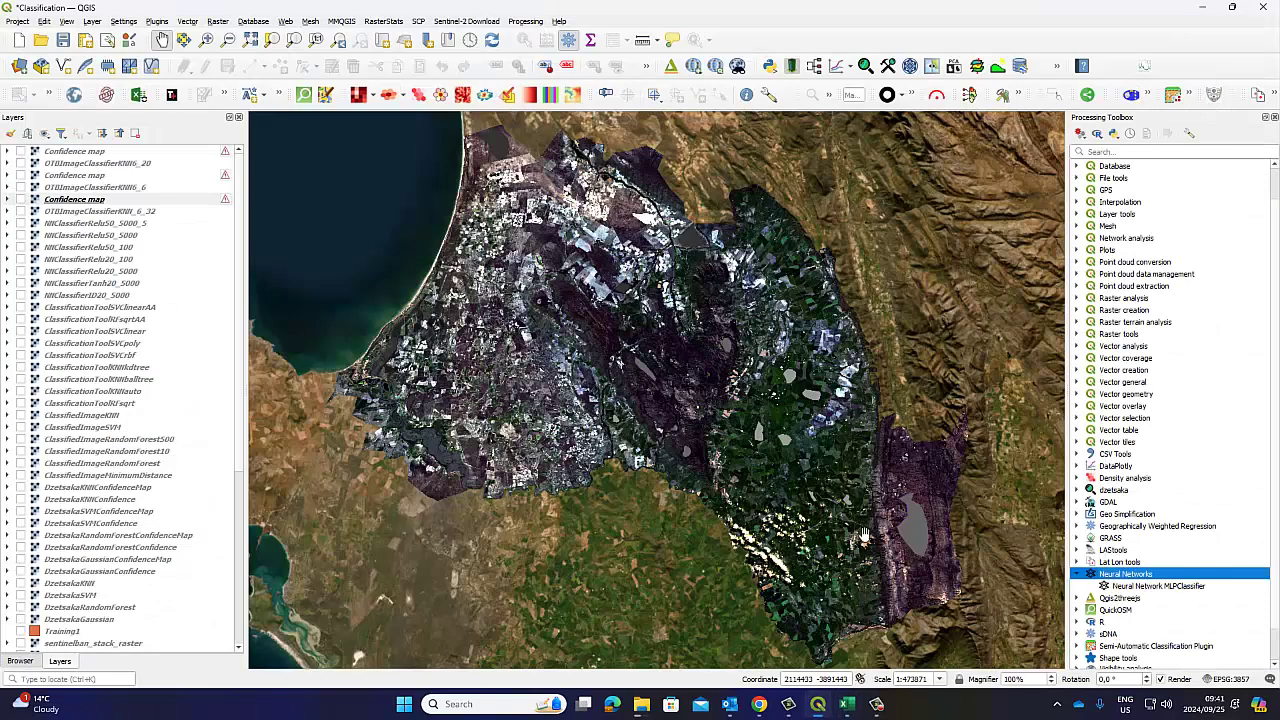
Back in QGIS, open the Neural Network MLPClassifier tool from the Neural Networks processing algorithms.
{"action": "left_click", "coordinate": [1120, 586]}
{"action": "double_click", "coordinate": [1120, 586]}
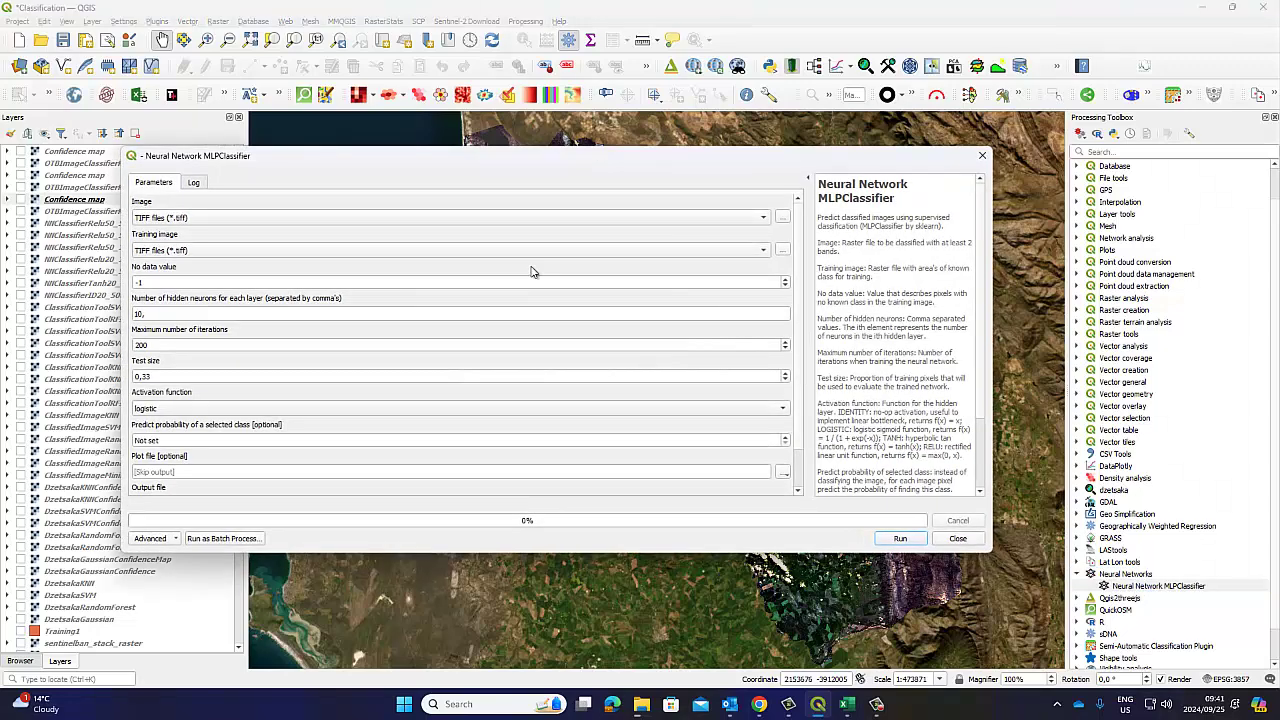
{"action": "left_click_drag", "start_coordinate": [300, 167], "coordinate": [459, 175]}
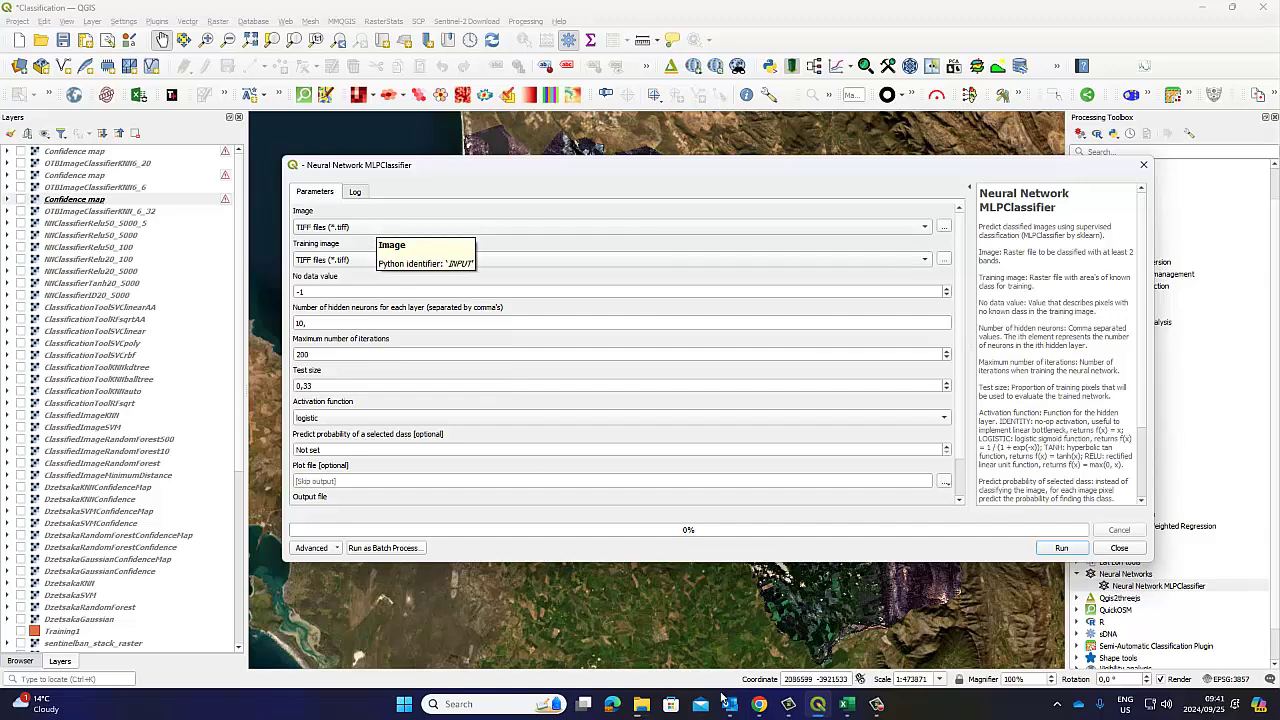
Switch to Chrome to look at the View From Space YouTube channel's latest videos, and return to QGIS.
{"action": "left_click", "coordinate": [760, 706]}
{"action": "mouse_move", "coordinate": [420, 548]}
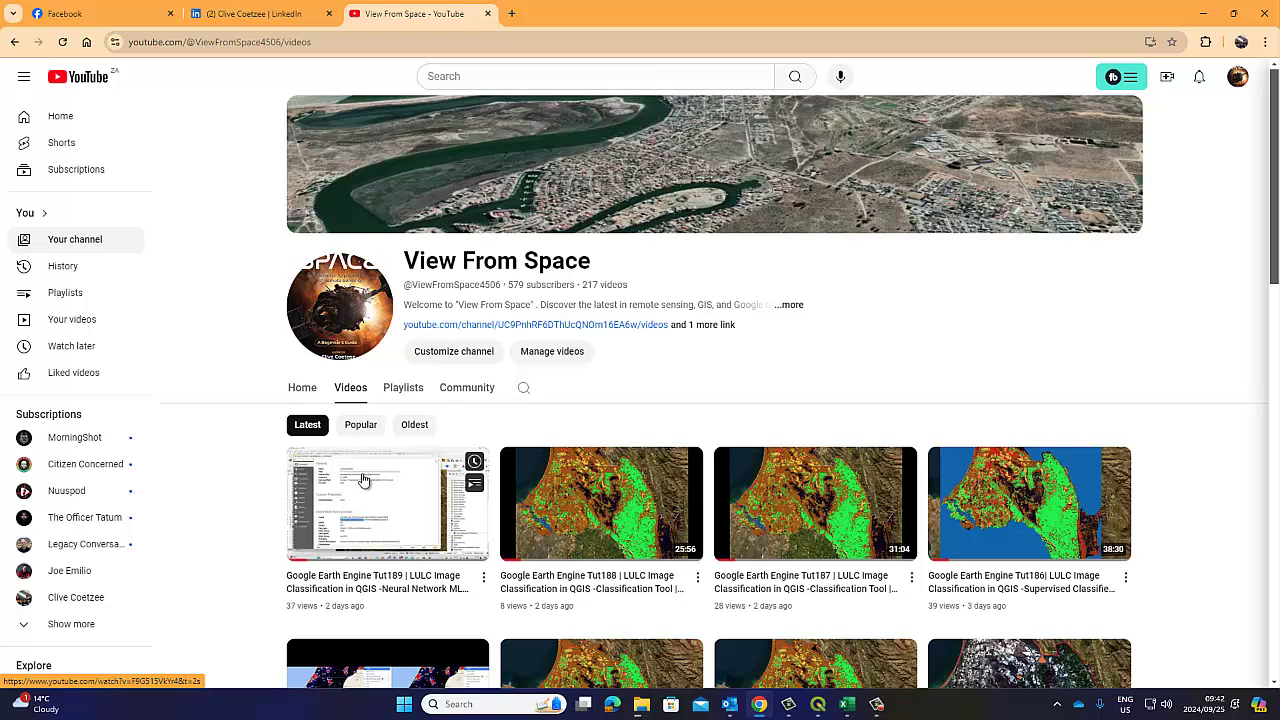
{"action": "left_click", "coordinate": [818, 704]}
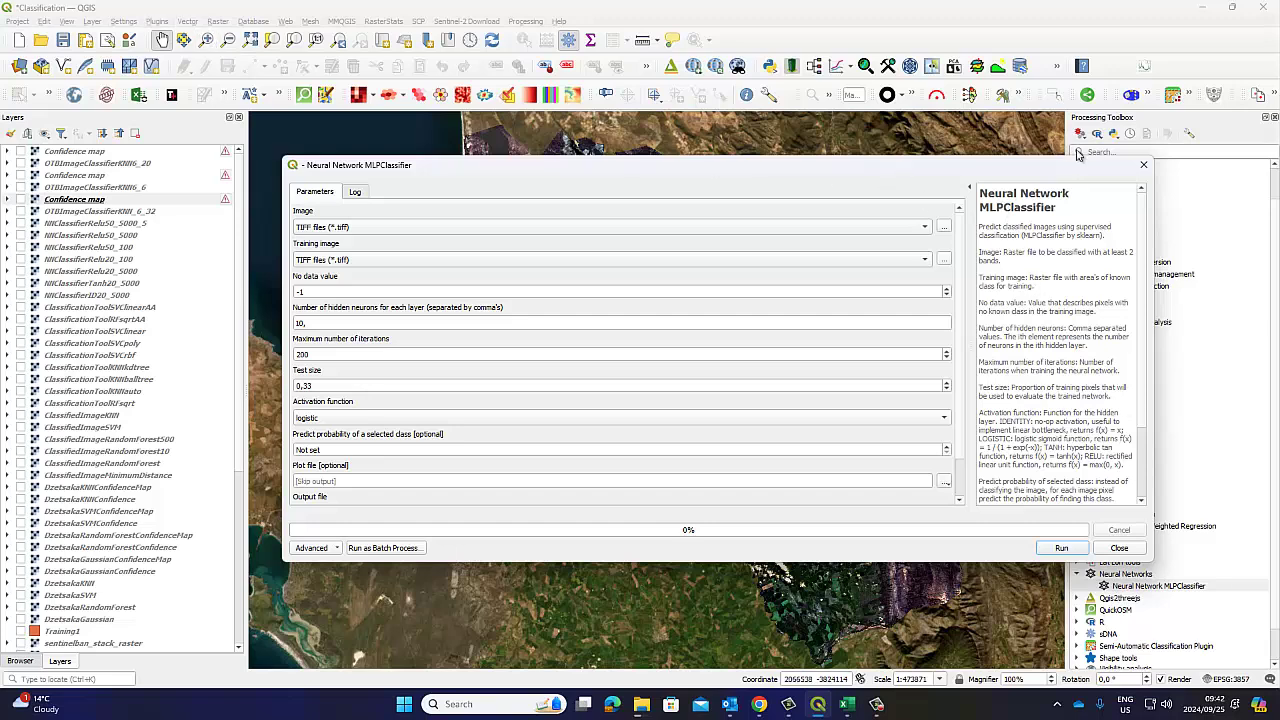
Set the classifier's input image to sentinelban_stack_raster [EPSG:3857].
{"action": "left_click_drag", "start_coordinate": [1040, 168], "coordinate": [976, 163]}
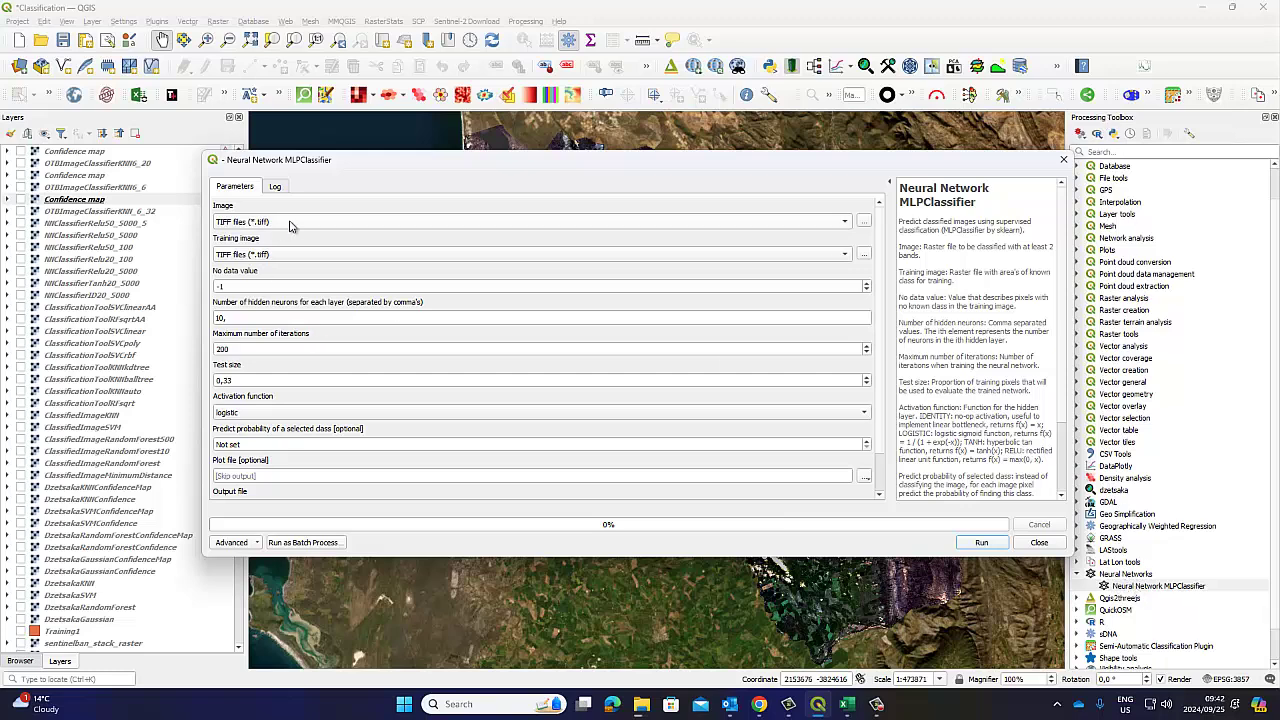
{"action": "left_click", "coordinate": [845, 222]}
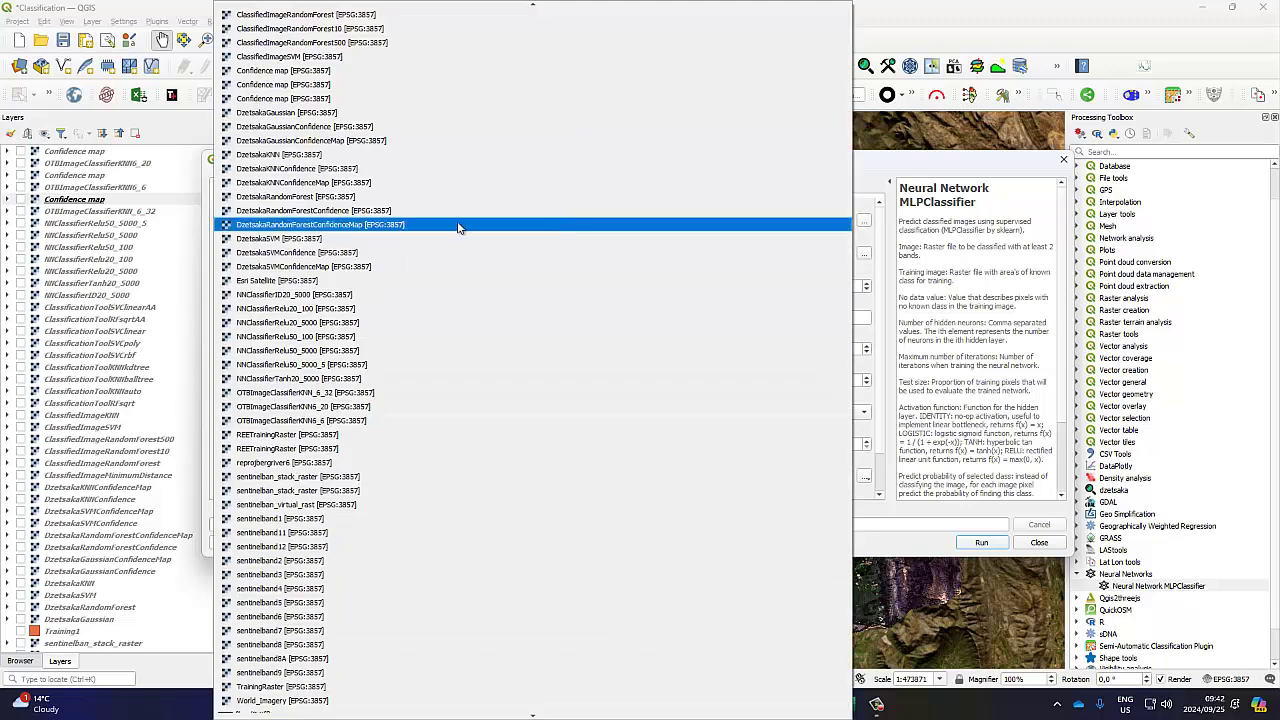
{"action": "left_click", "coordinate": [296, 491]}
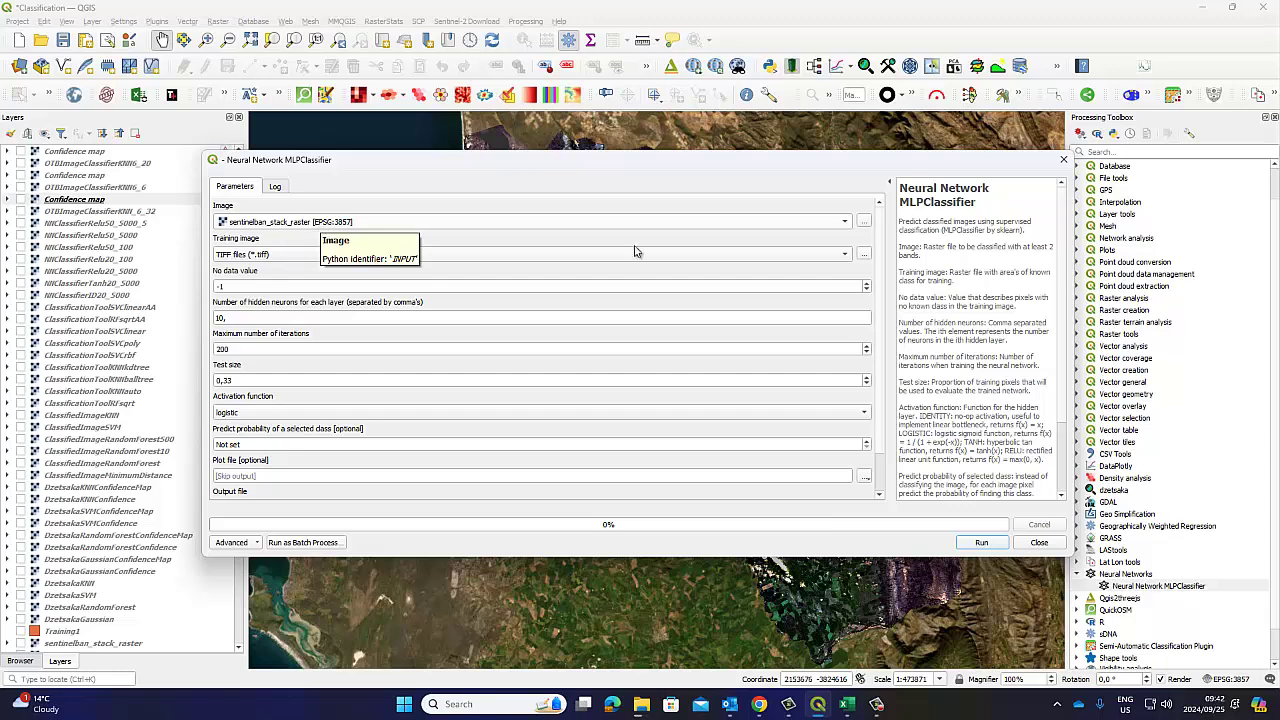
Open the Semi-Automatic Classification Plugin, inspect the Sentinel bands in band set 1, and close its window.
{"action": "left_click", "coordinate": [1172, 96]}
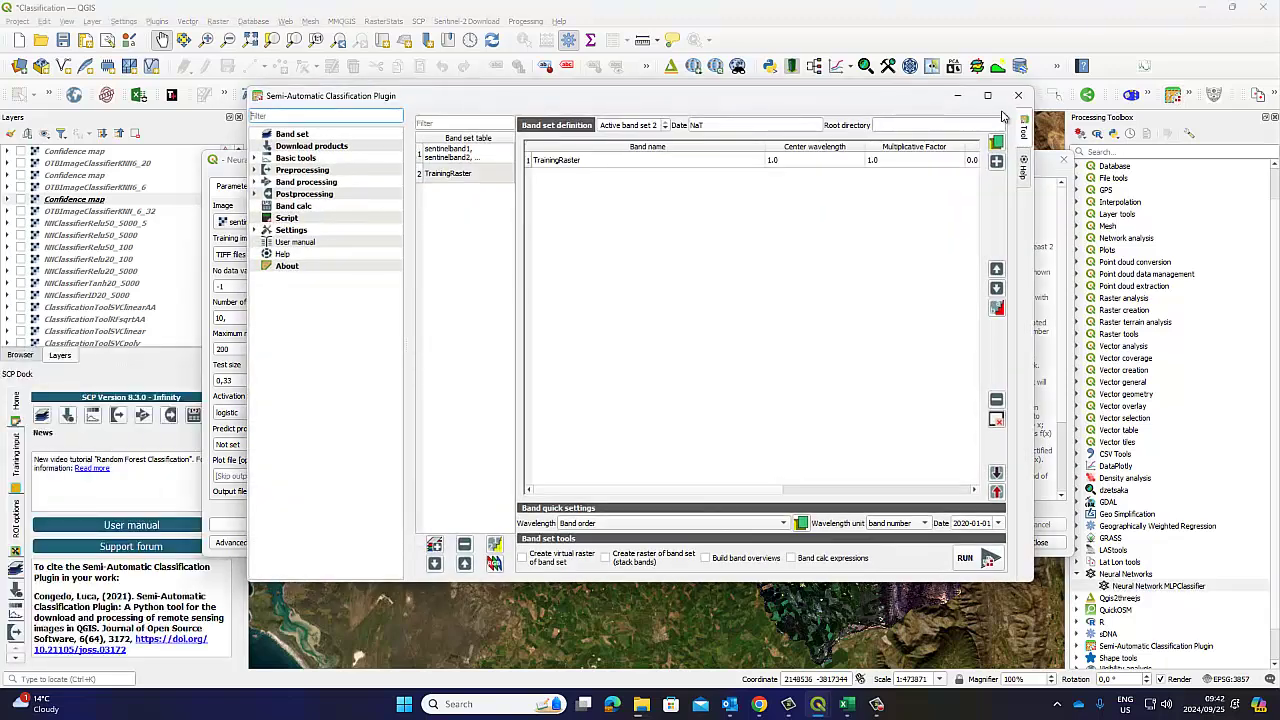
{"action": "left_click", "coordinate": [471, 162]}
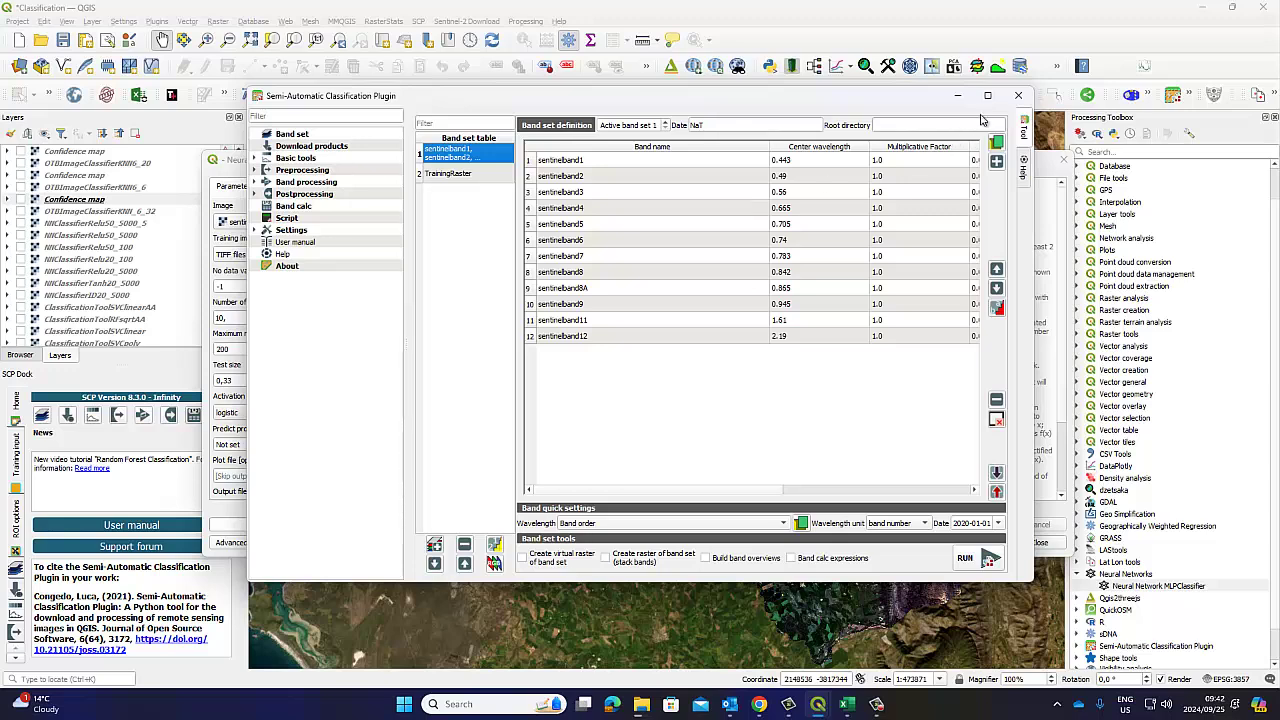
{"action": "left_click", "coordinate": [1018, 95]}
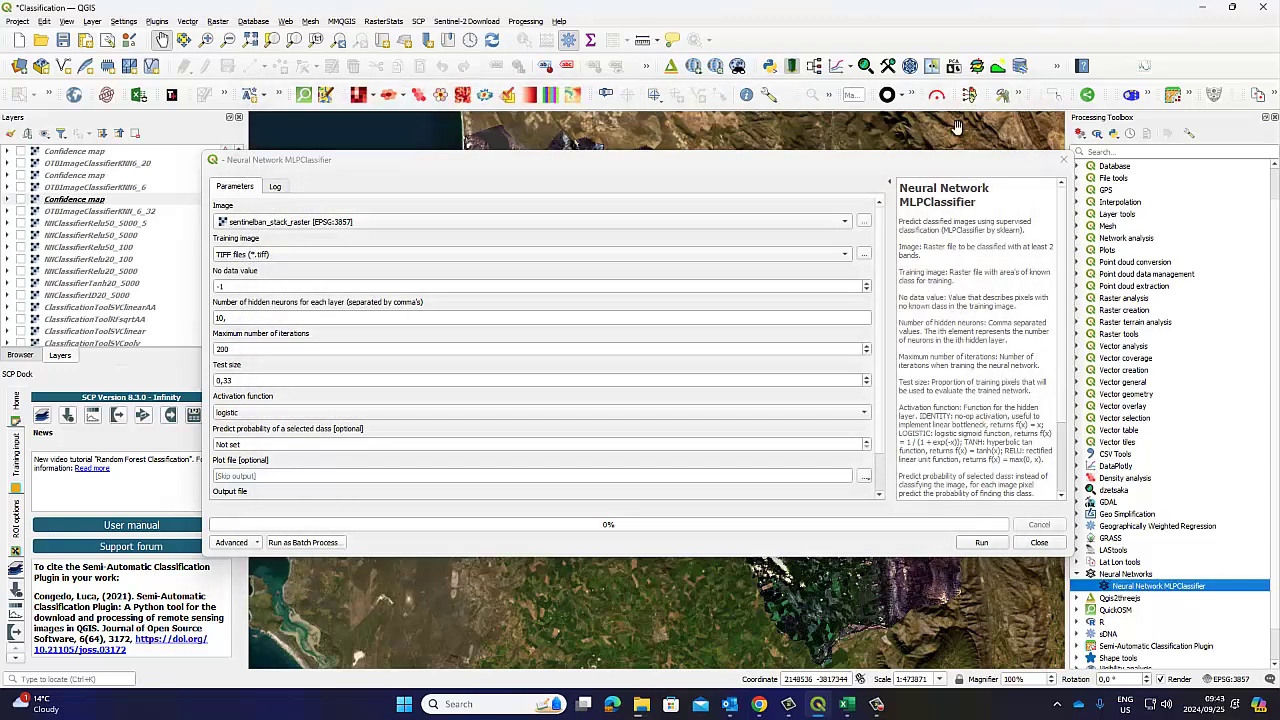
Choose REETrainingRaster [EPSG:3857] as the training image and set its no data value to 0.
{"action": "left_click", "coordinate": [306, 256]}
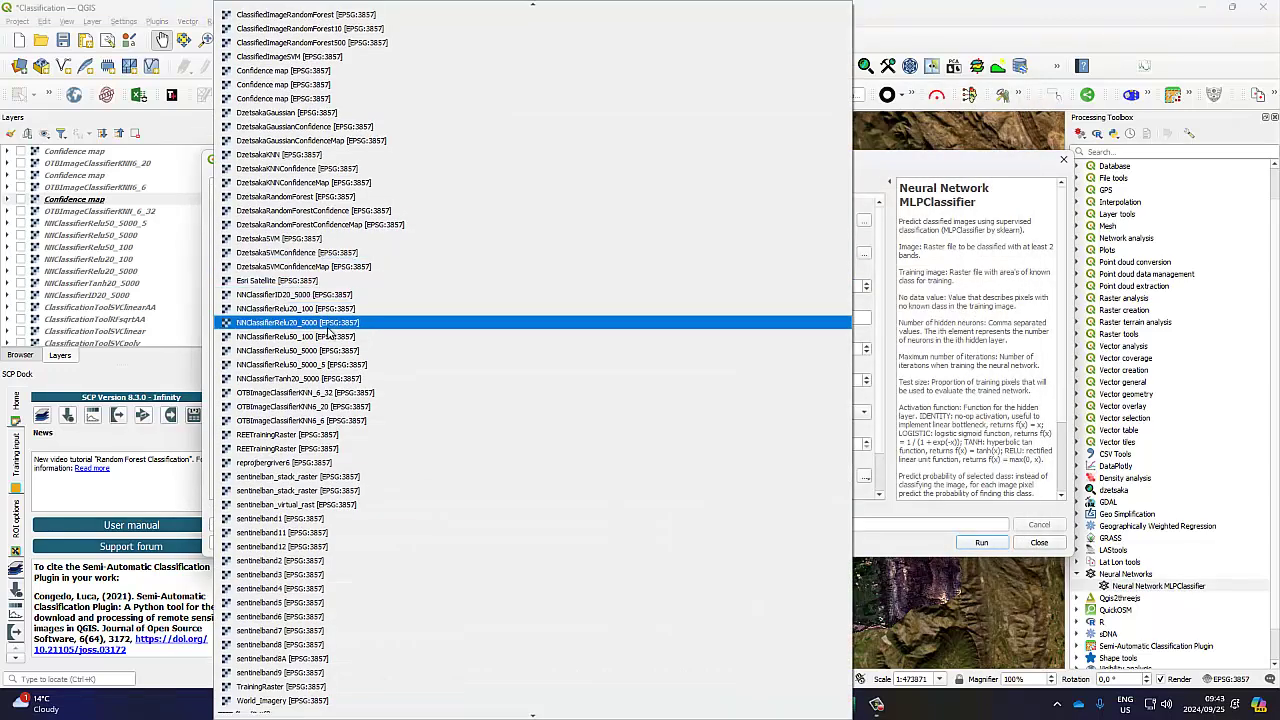
{"action": "left_click", "coordinate": [294, 434]}
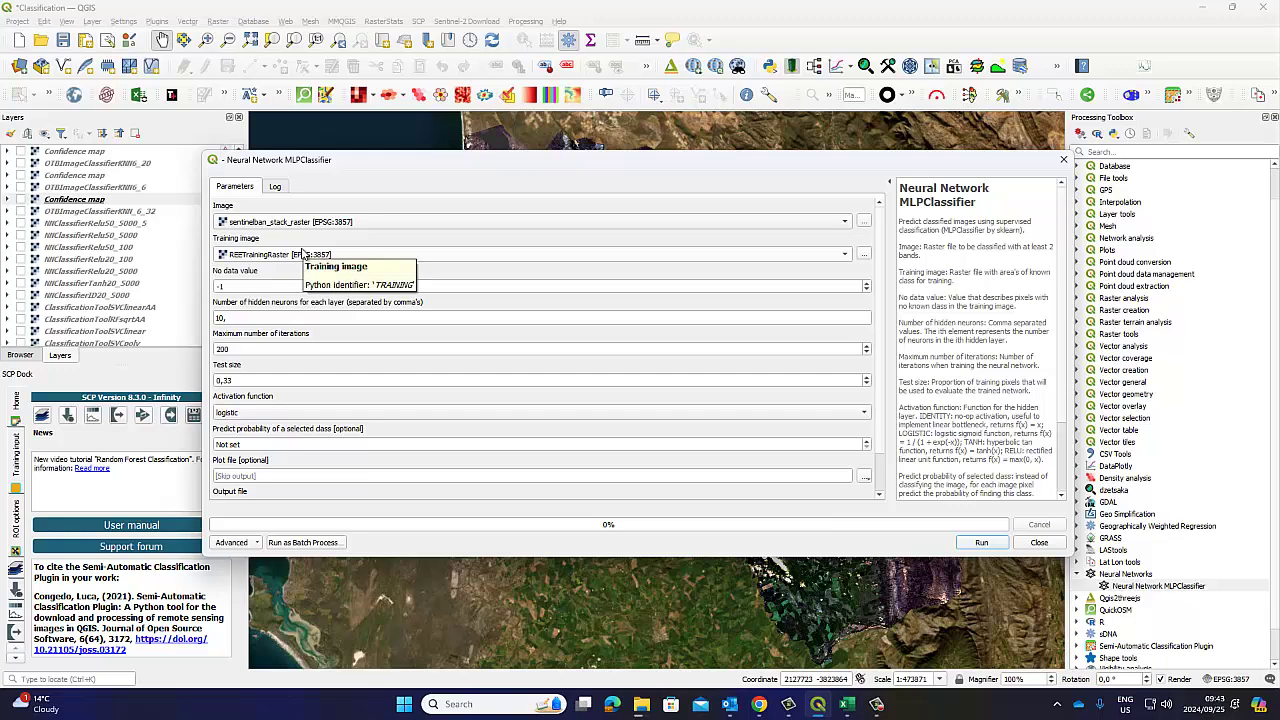
{"action": "left_click_drag", "start_coordinate": [232, 287], "coordinate": [205, 288]}
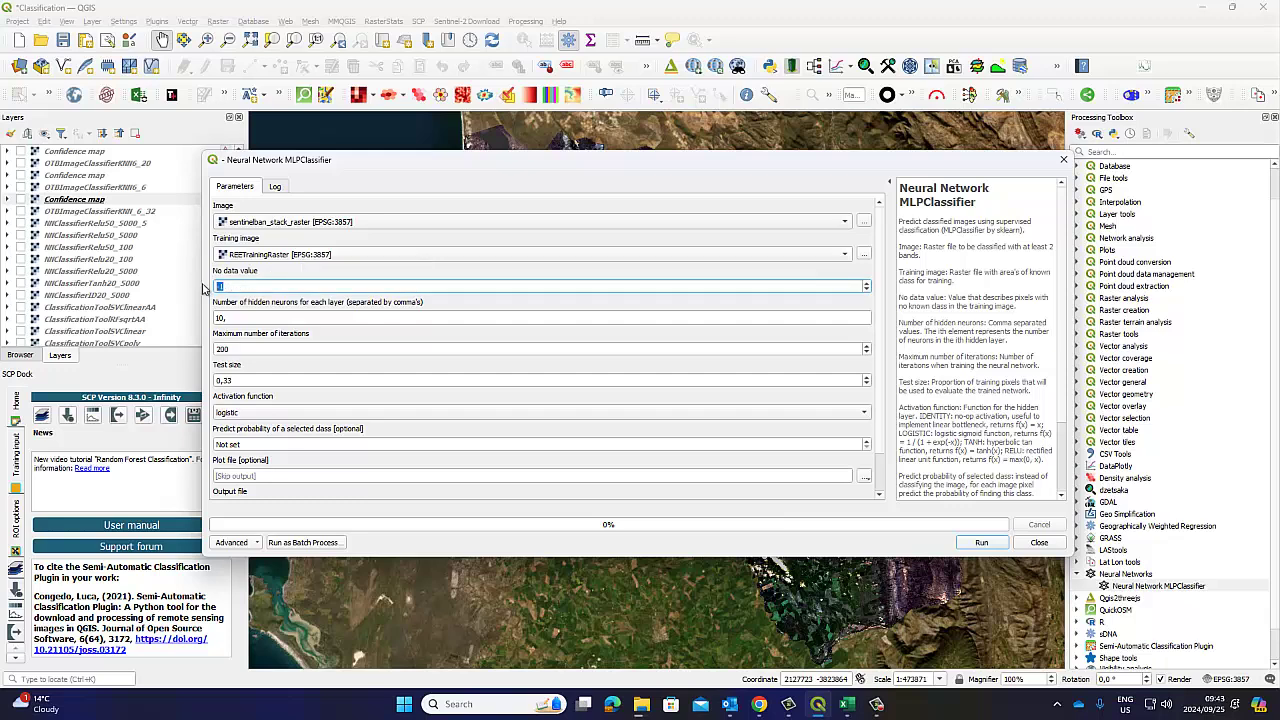
{"action": "type", "text": "0"}
{"action": "left_click", "coordinate": [134, 353]}
{"action": "left_click_drag", "start_coordinate": [437, 164], "coordinate": [624, 171]}
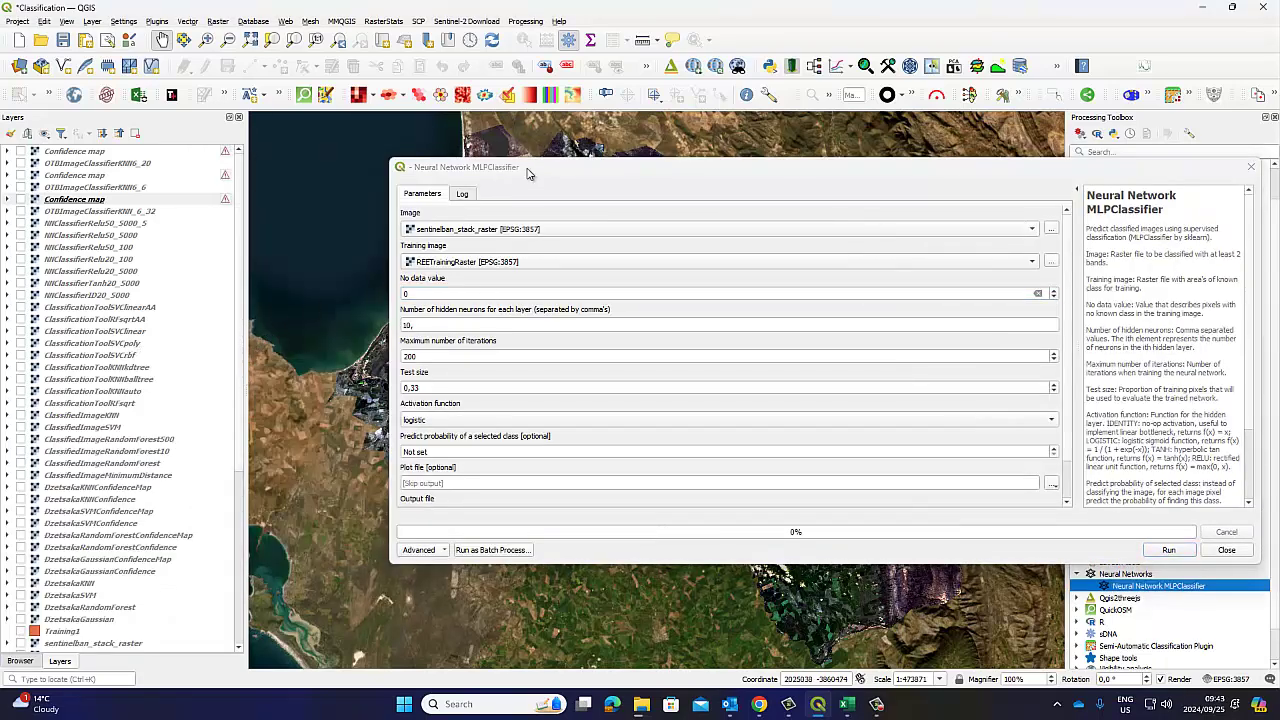
Set the number of hidden neurons for each layer to "12,".
{"action": "left_click_drag", "start_coordinate": [525, 170], "coordinate": [393, 141]}
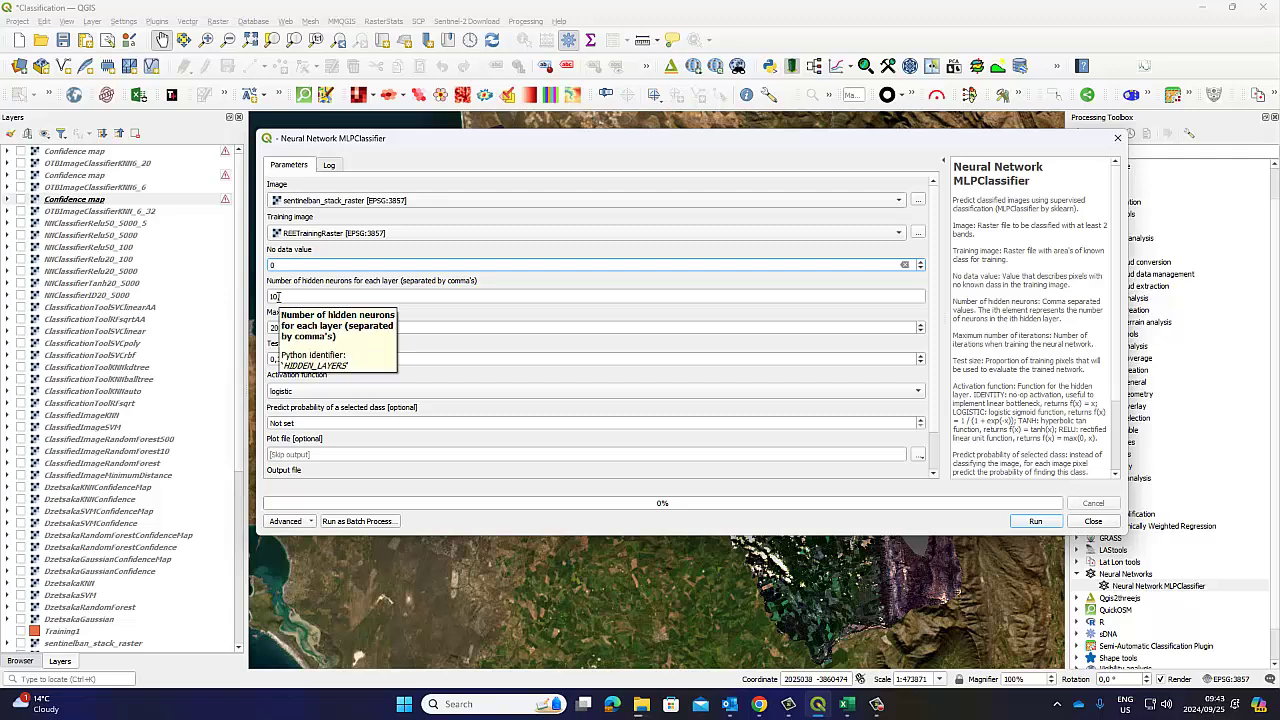
{"action": "left_click", "coordinate": [280, 296]}
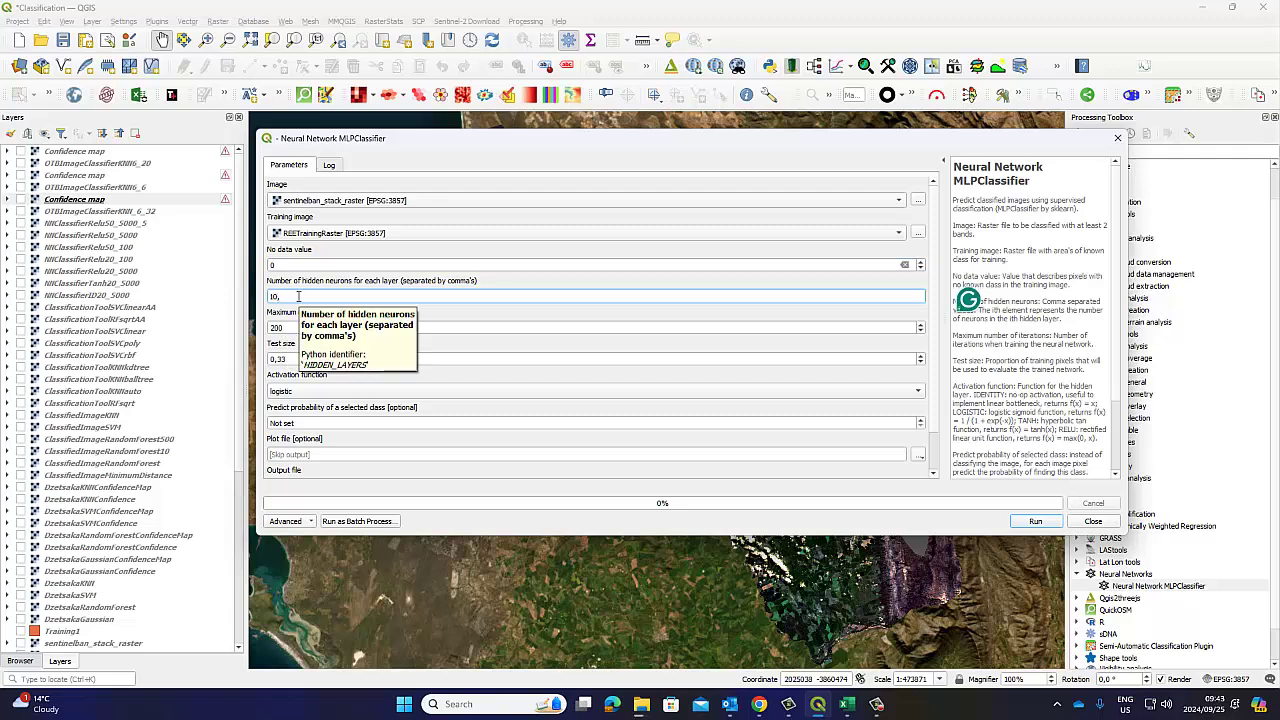
{"action": "key", "text": "BackSpace"}
{"action": "type", "text": "2,"}
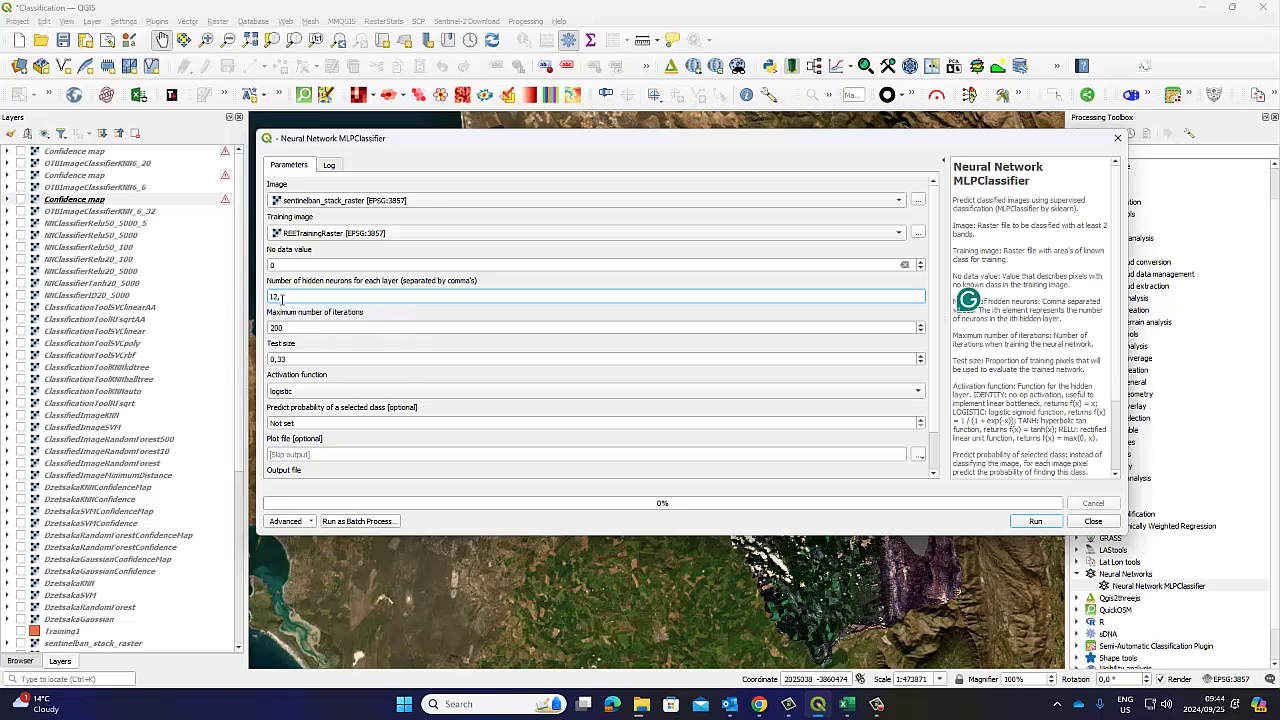
Set the maximum number of iterations to 2000 and the test size to 0,20.
{"action": "left_click", "coordinate": [286, 326]}
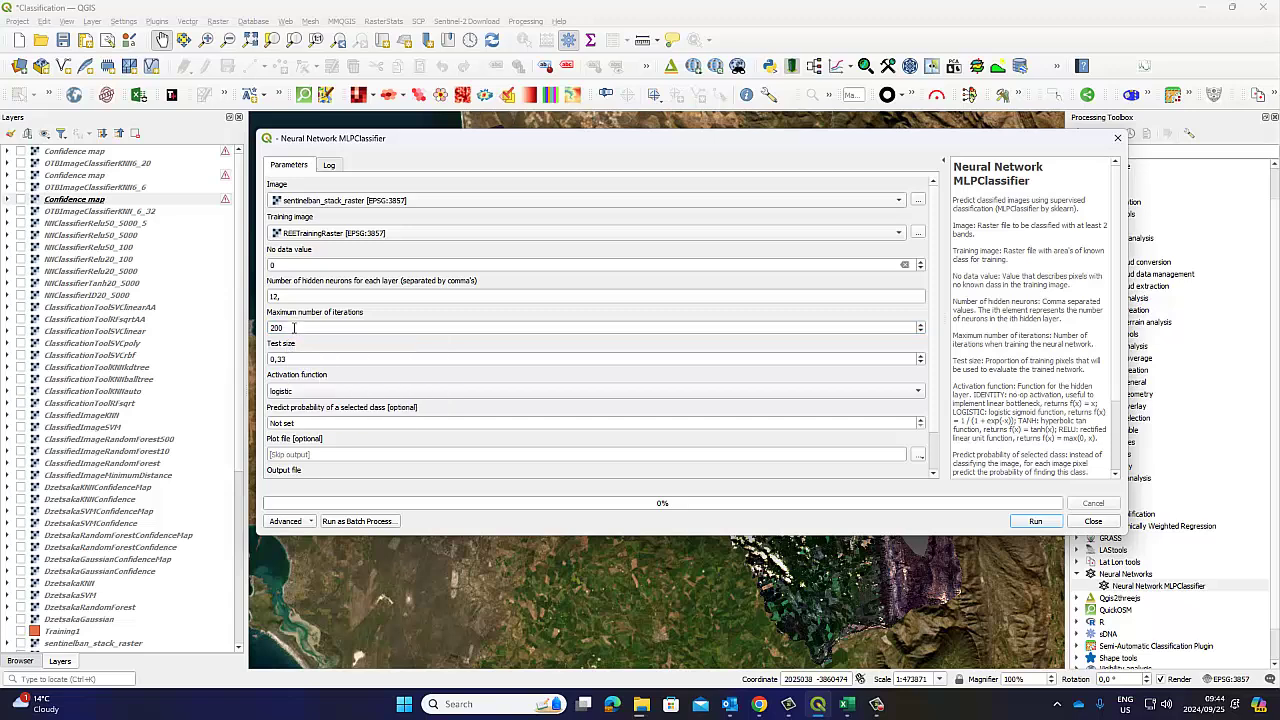
{"action": "type", "text": "2"}
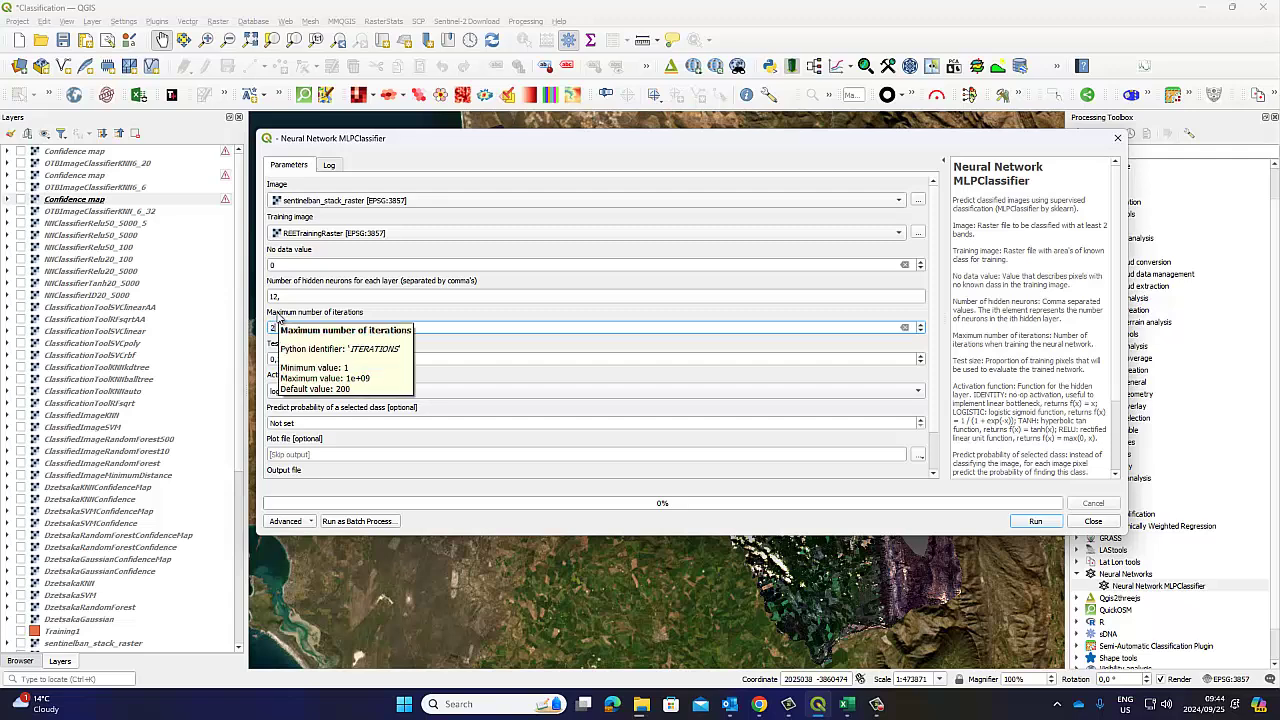
{"action": "type", "text": "000"}
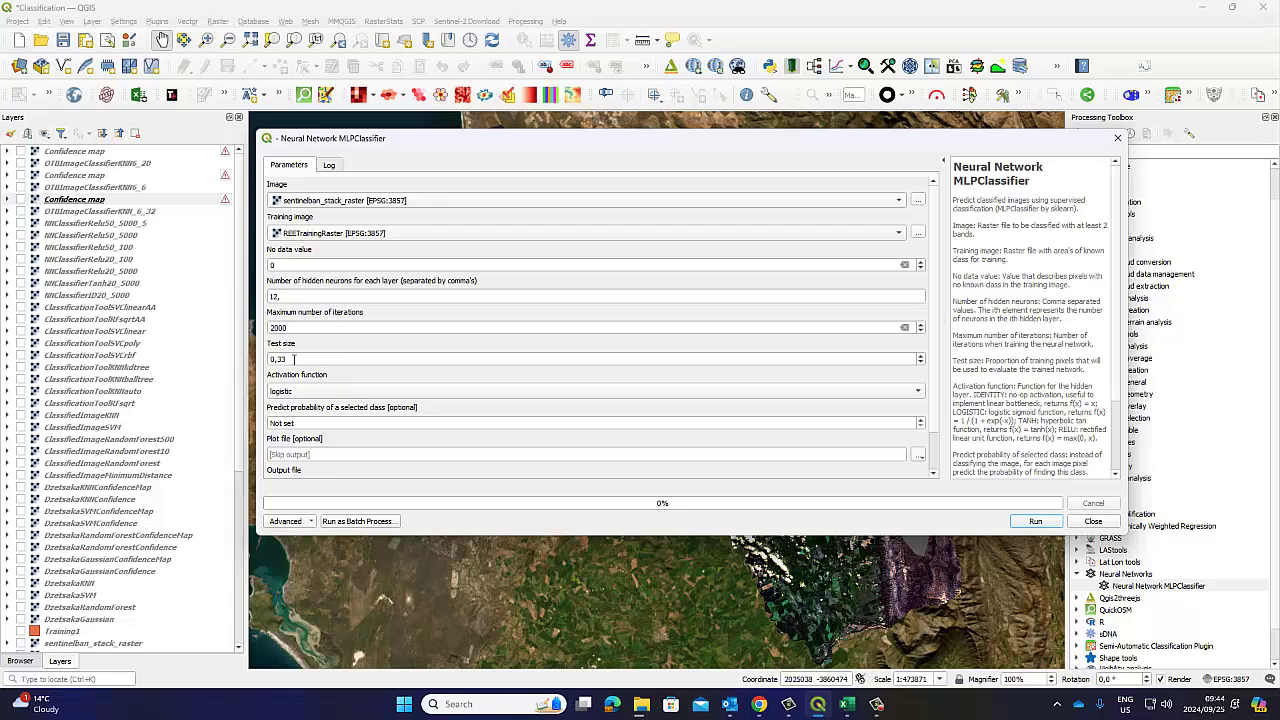
{"action": "left_click", "coordinate": [293, 359]}
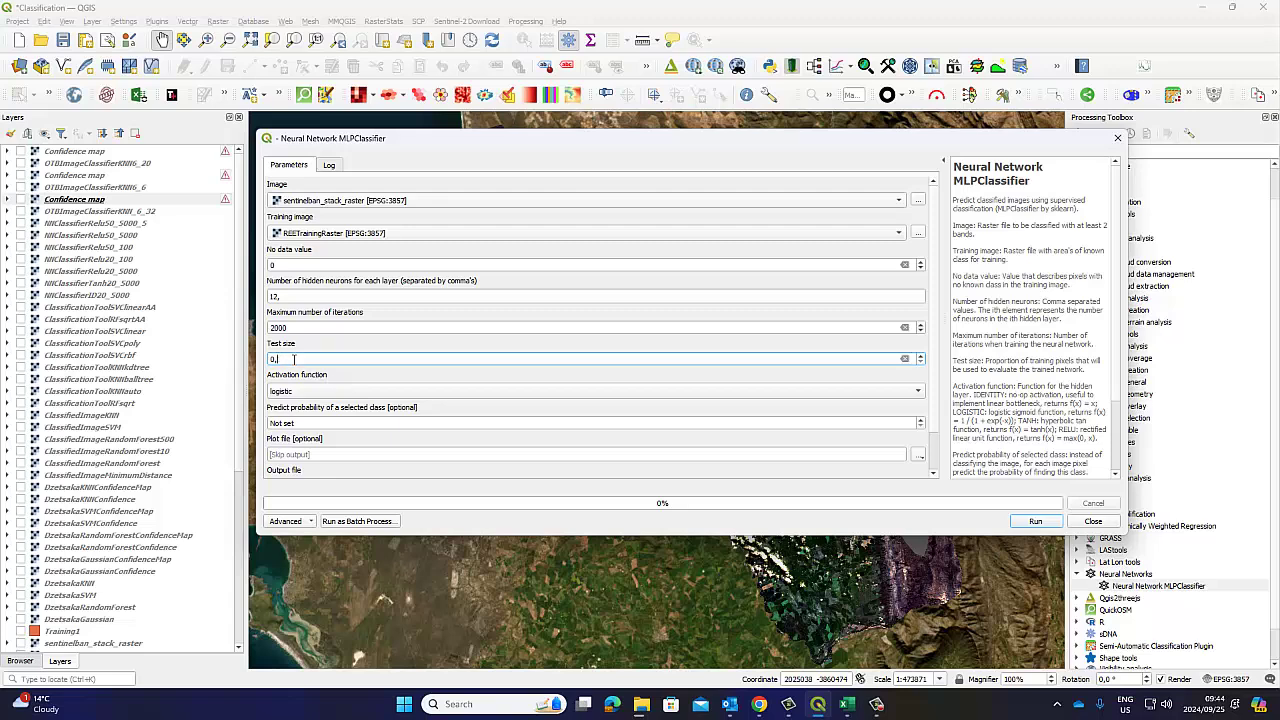
{"action": "left_click", "coordinate": [331, 344]}
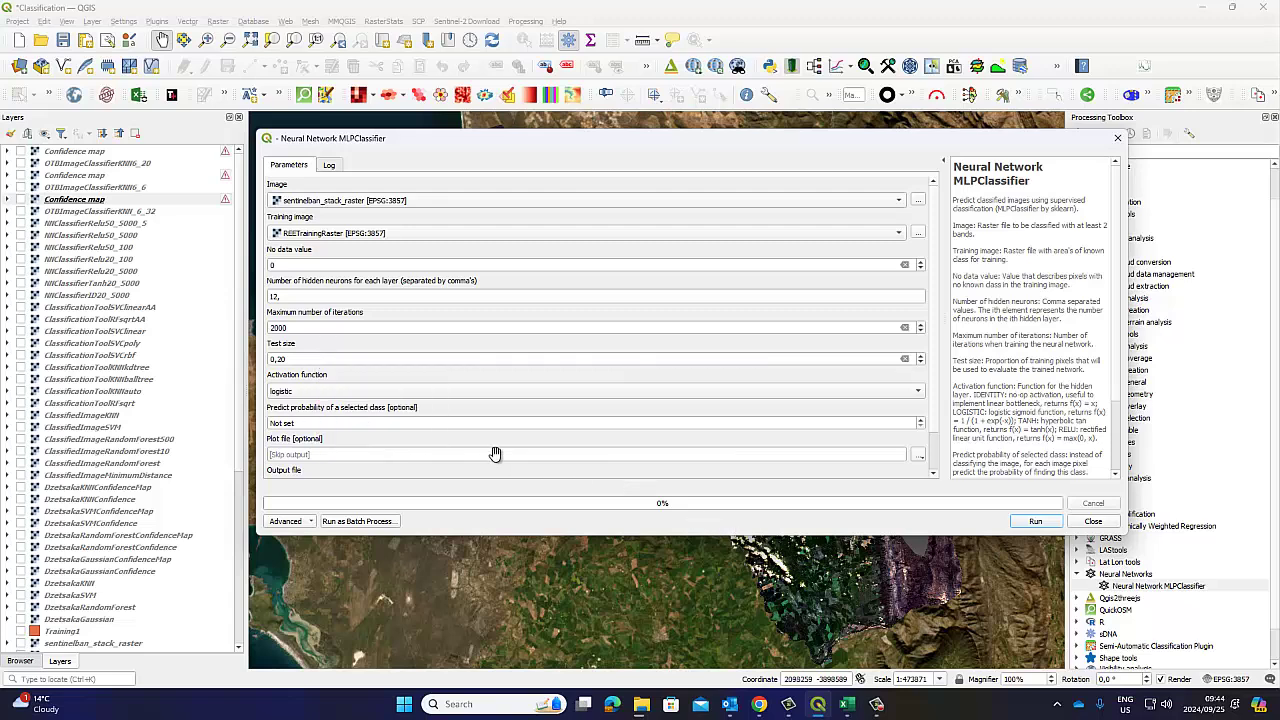
Keep the logistic activation function, select the topmost Confidence map layer, and run the neural network classifier.
{"action": "left_click", "coordinate": [292, 398]}
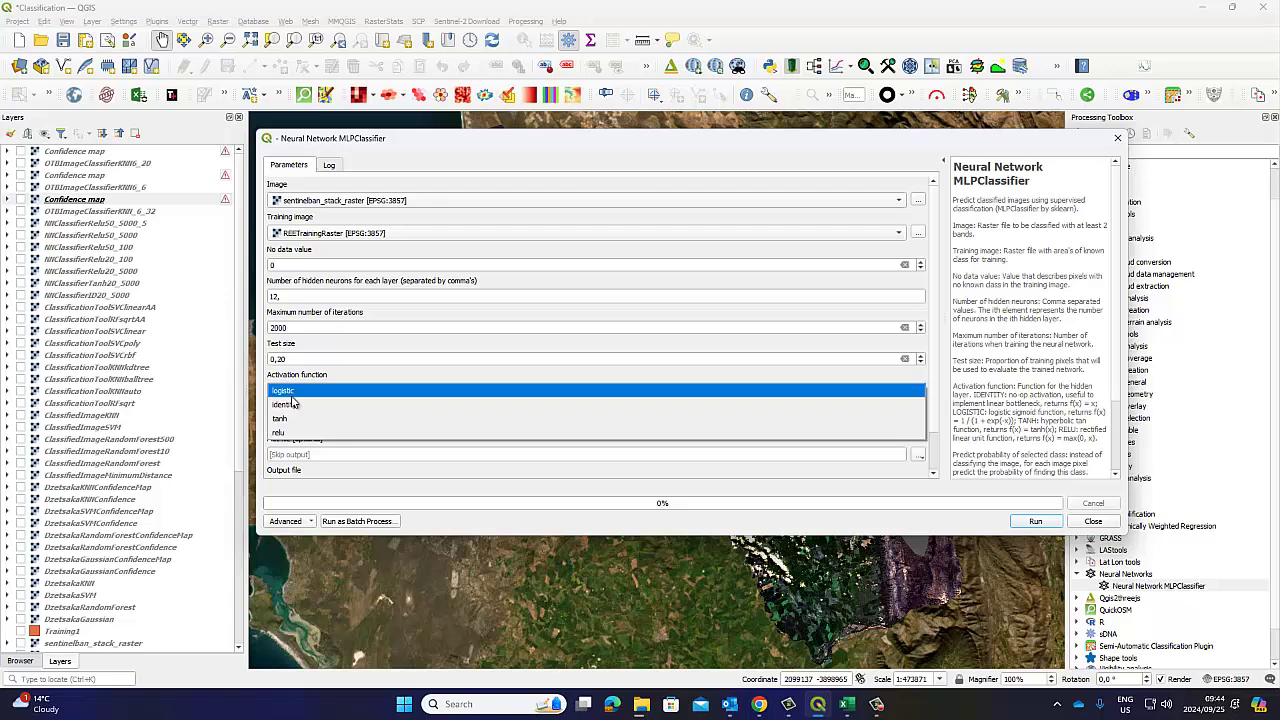
{"action": "left_click", "coordinate": [297, 397]}
{"action": "left_click", "coordinate": [297, 397]}
{"action": "left_click", "coordinate": [297, 394]}
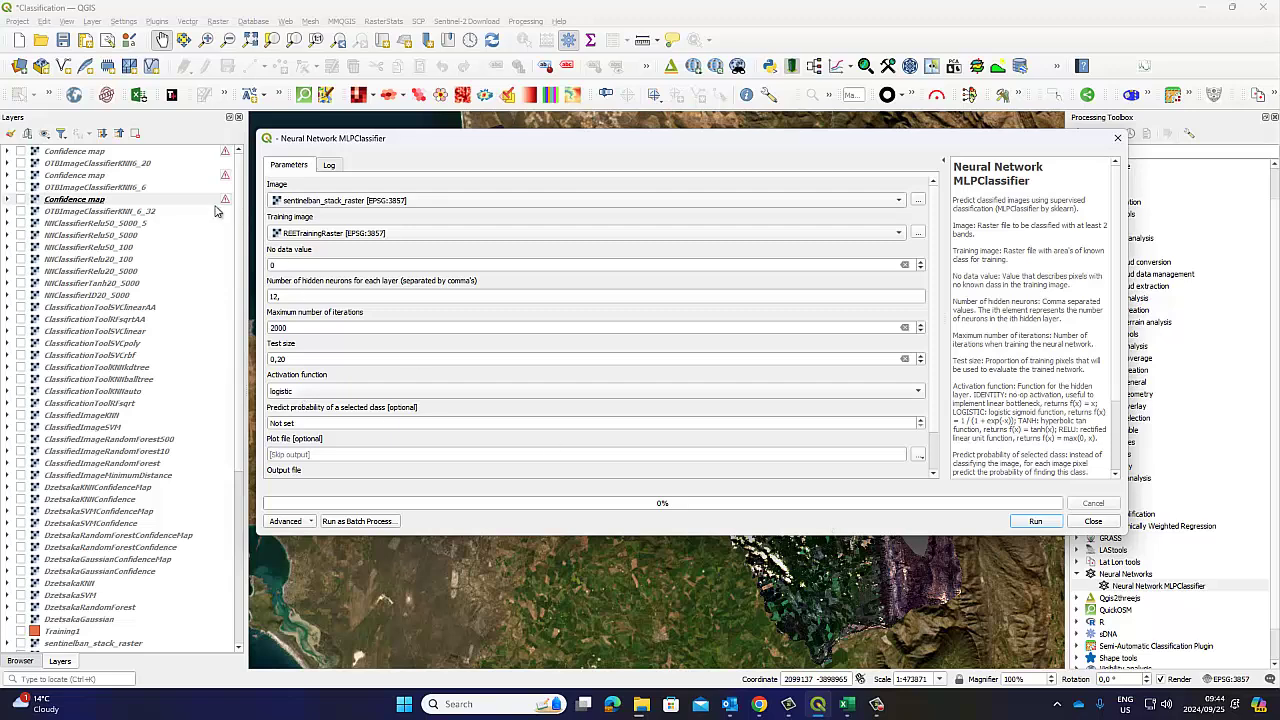
{"action": "left_click", "coordinate": [82, 153]}
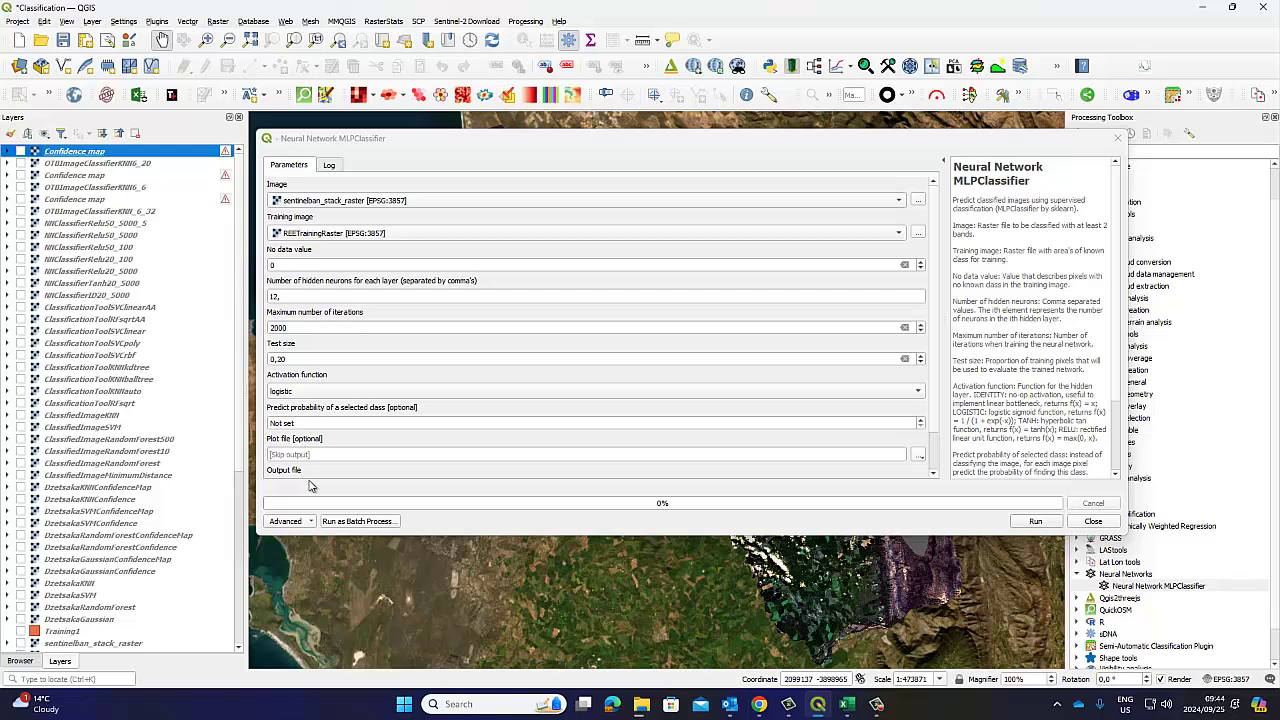
{"action": "left_click", "coordinate": [1030, 522]}
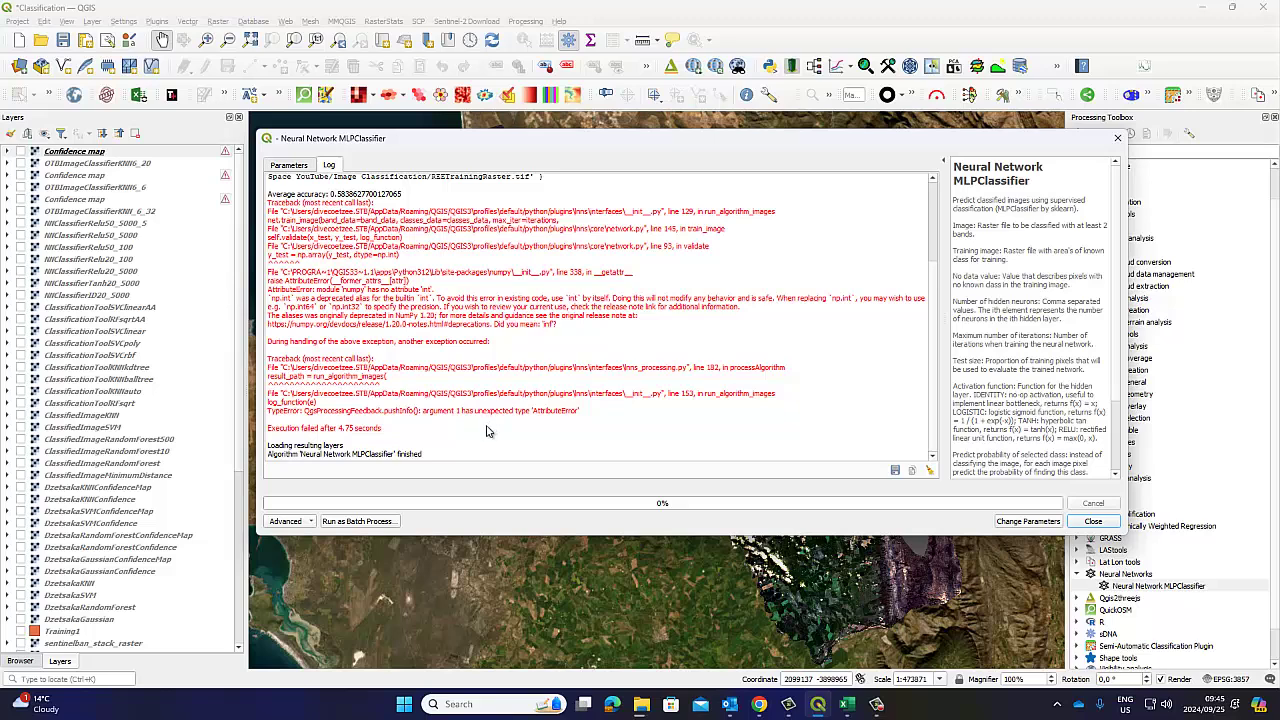
Change the activation function to identity and run the neural network classifier again.
{"action": "left_click", "coordinate": [293, 167]}
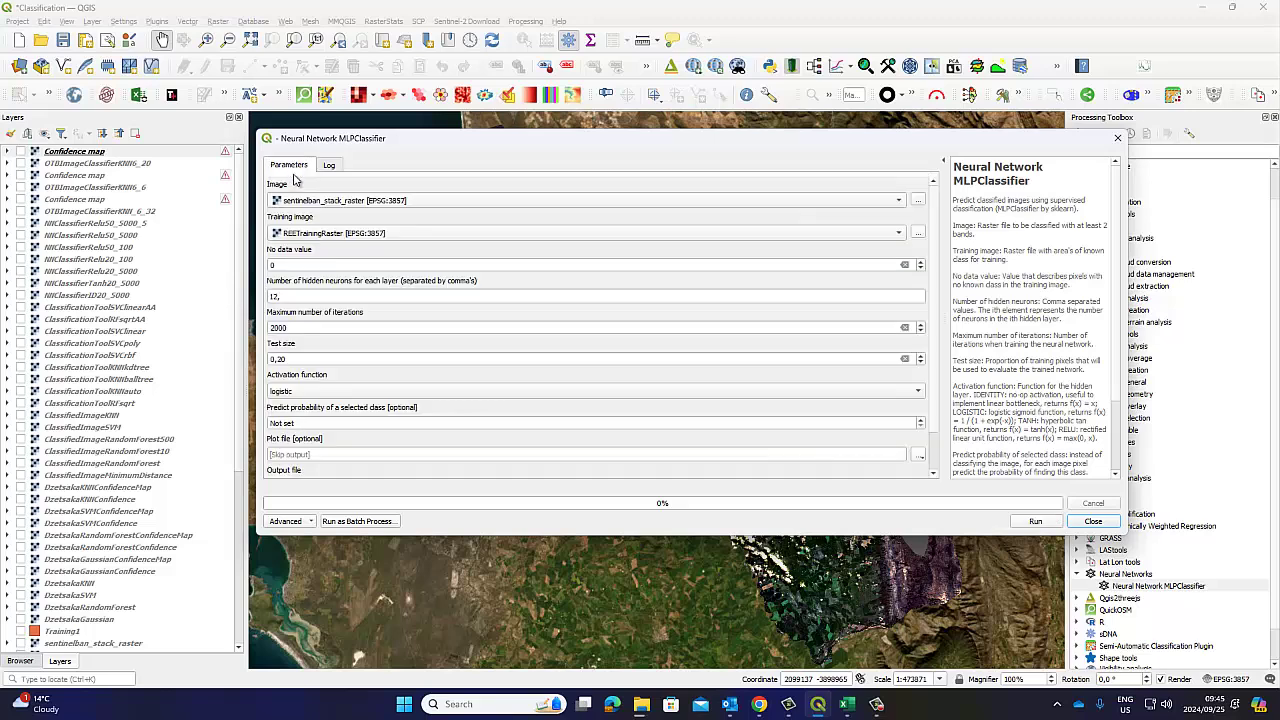
{"action": "left_click", "coordinate": [303, 395]}
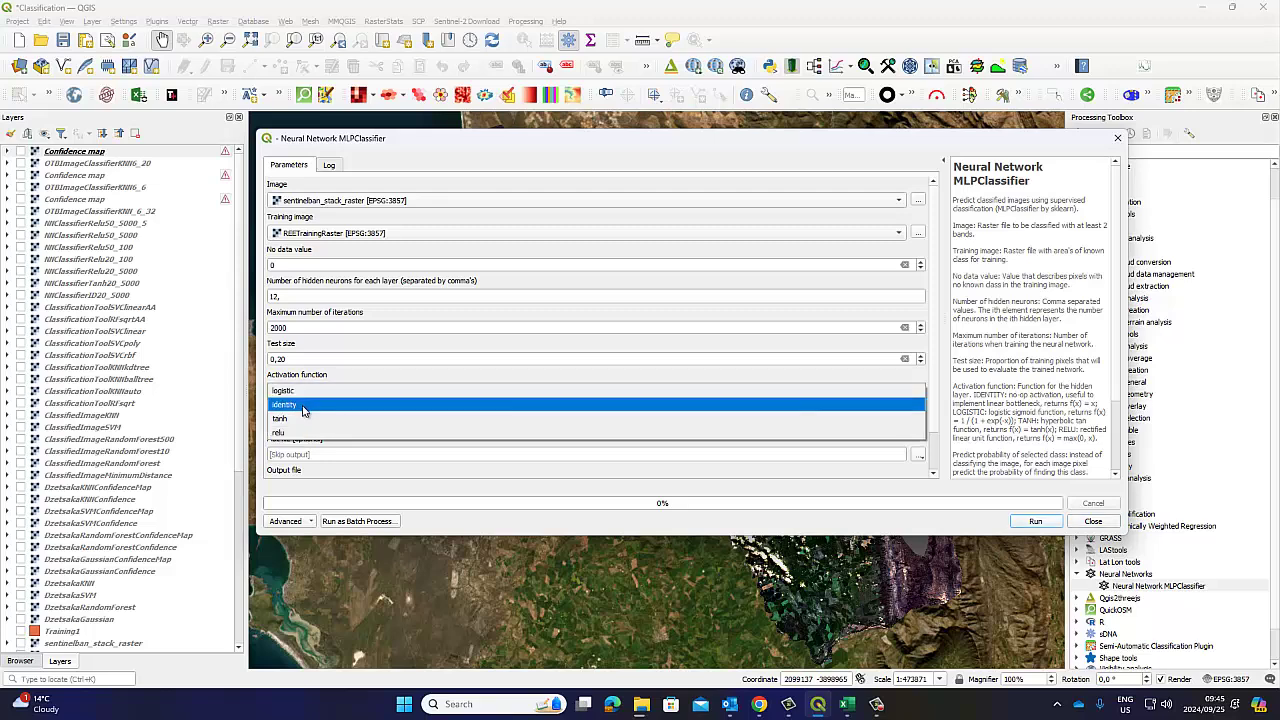
{"action": "left_click", "coordinate": [301, 406]}
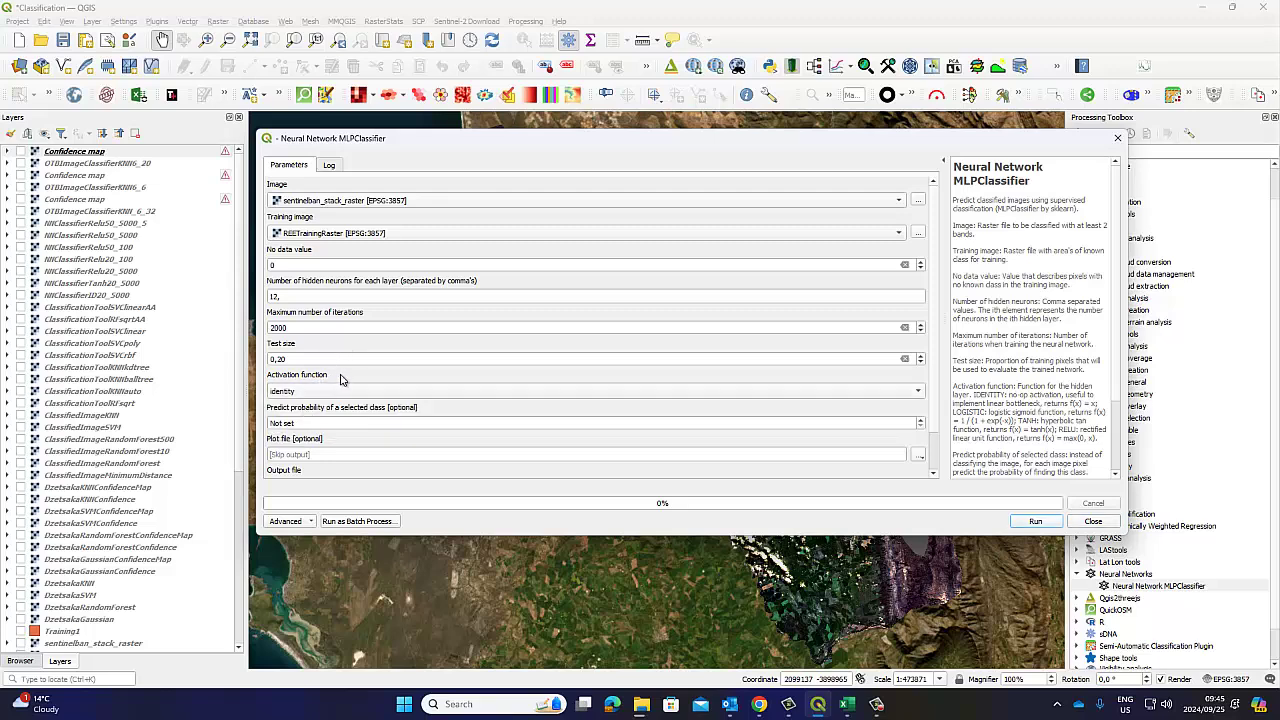
{"action": "left_click", "coordinate": [1035, 521]}
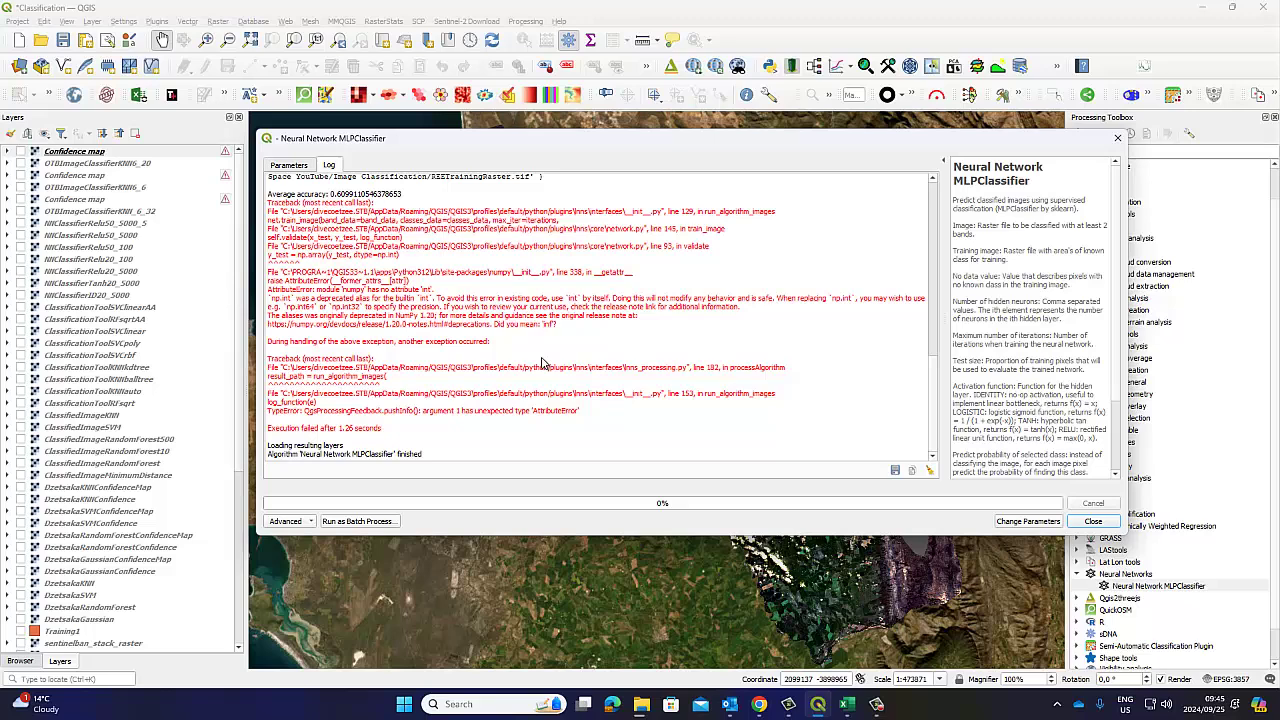
Set the test size to 0, run the classifier again with the identity activation function, and close the tool.
{"action": "left_click", "coordinate": [298, 166]}
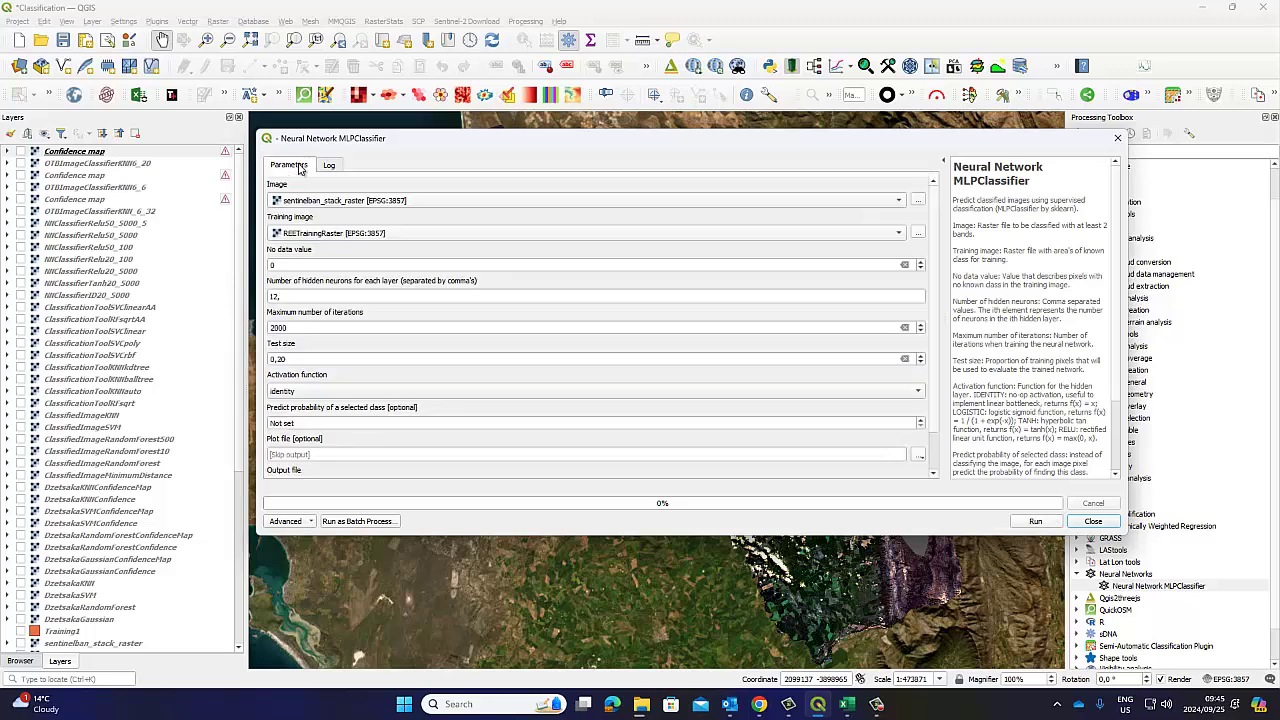
{"action": "left_click_drag", "start_coordinate": [292, 358], "coordinate": [268, 358]}
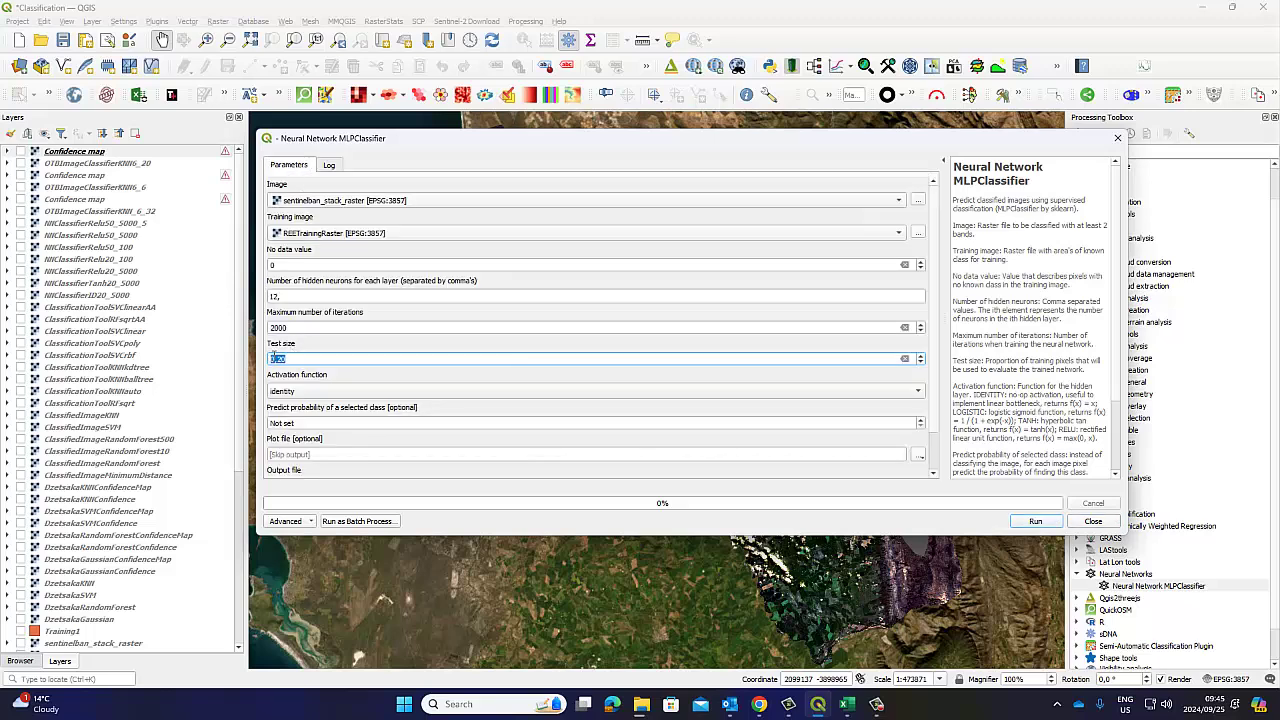
{"action": "type", "text": "0"}
{"action": "left_click", "coordinate": [1020, 522]}
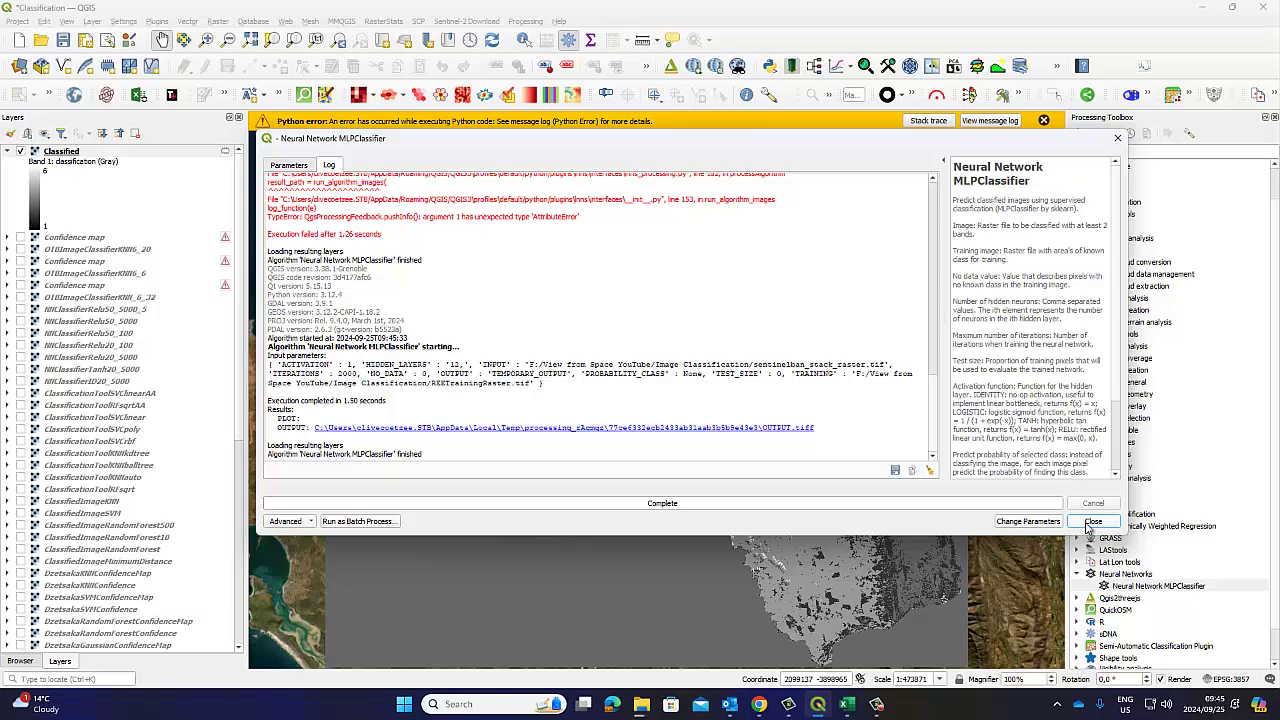
{"action": "left_click", "coordinate": [305, 165]}
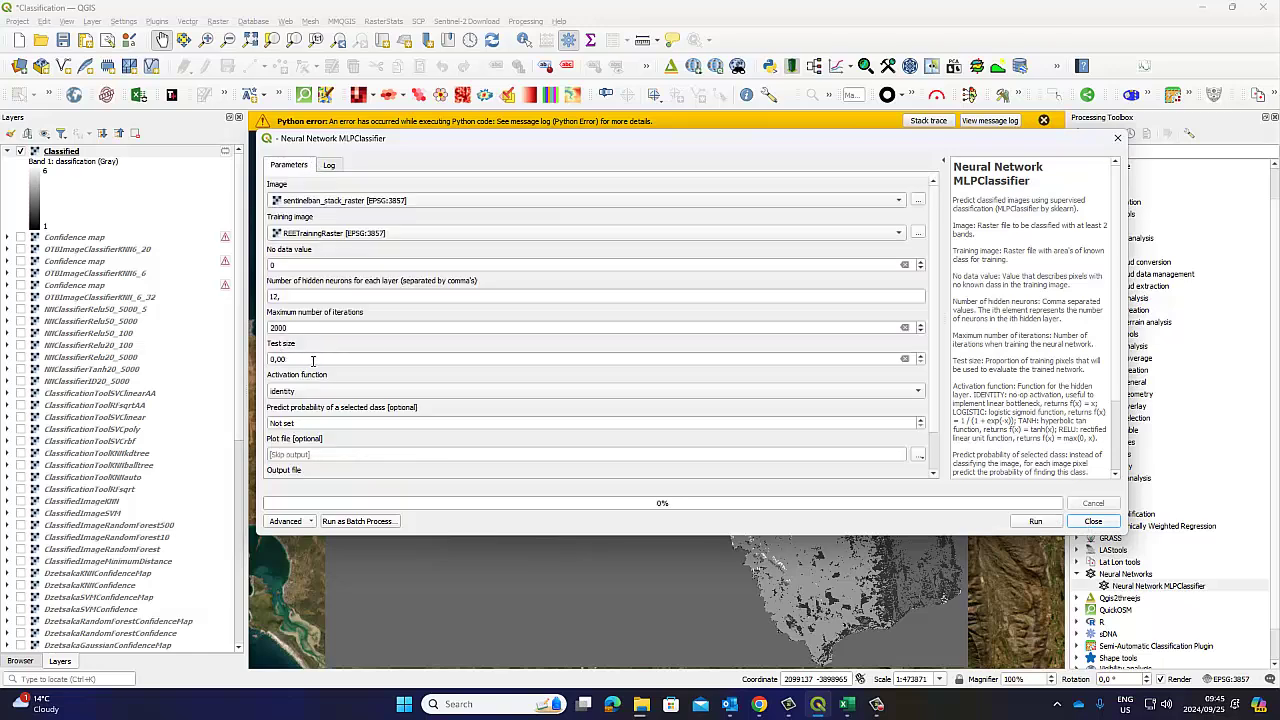
{"action": "left_click", "coordinate": [1092, 521]}
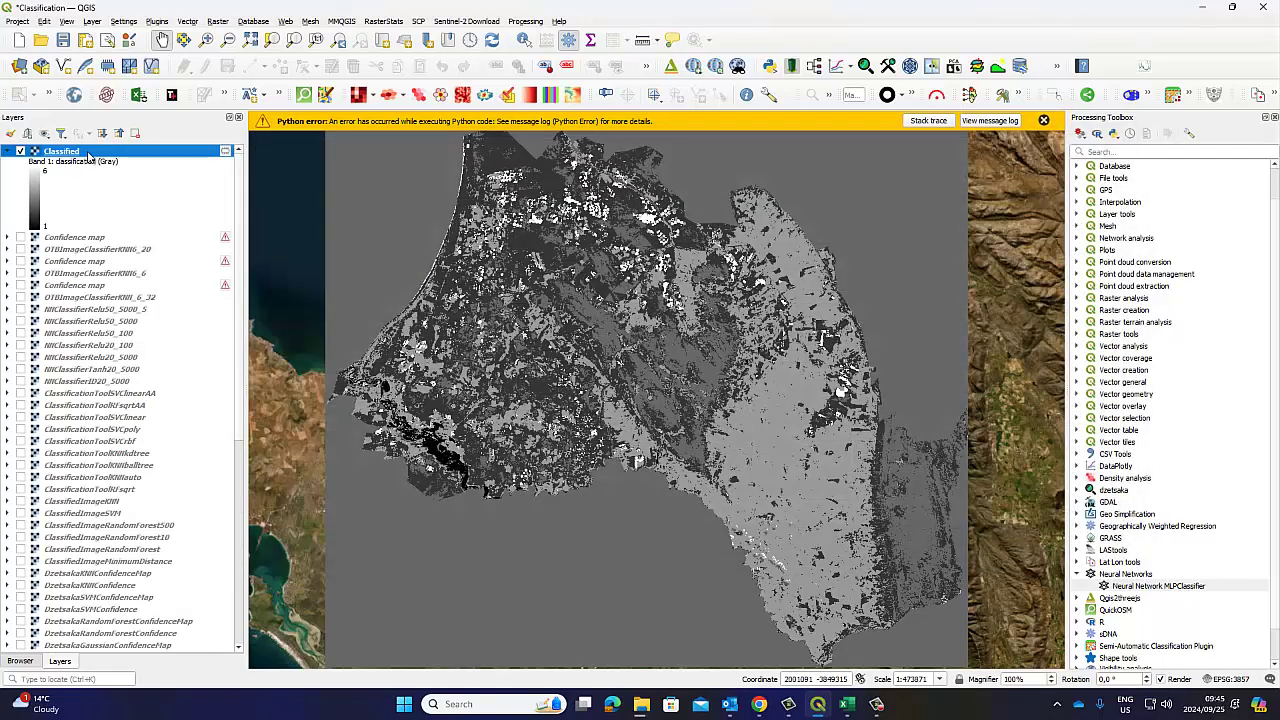
Remove the Classified layer from the project and dismiss the Python error message.
{"action": "right_click", "coordinate": [88, 155]}
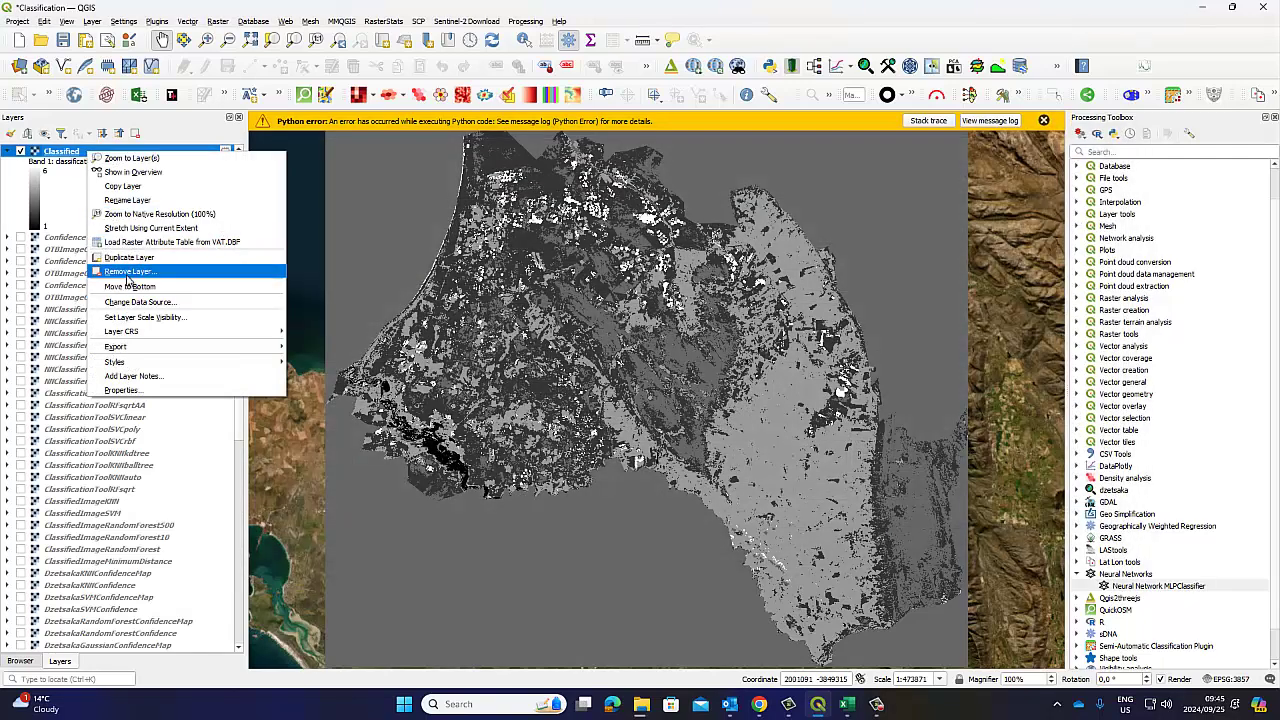
{"action": "left_click", "coordinate": [127, 272]}
{"action": "left_click", "coordinate": [613, 364]}
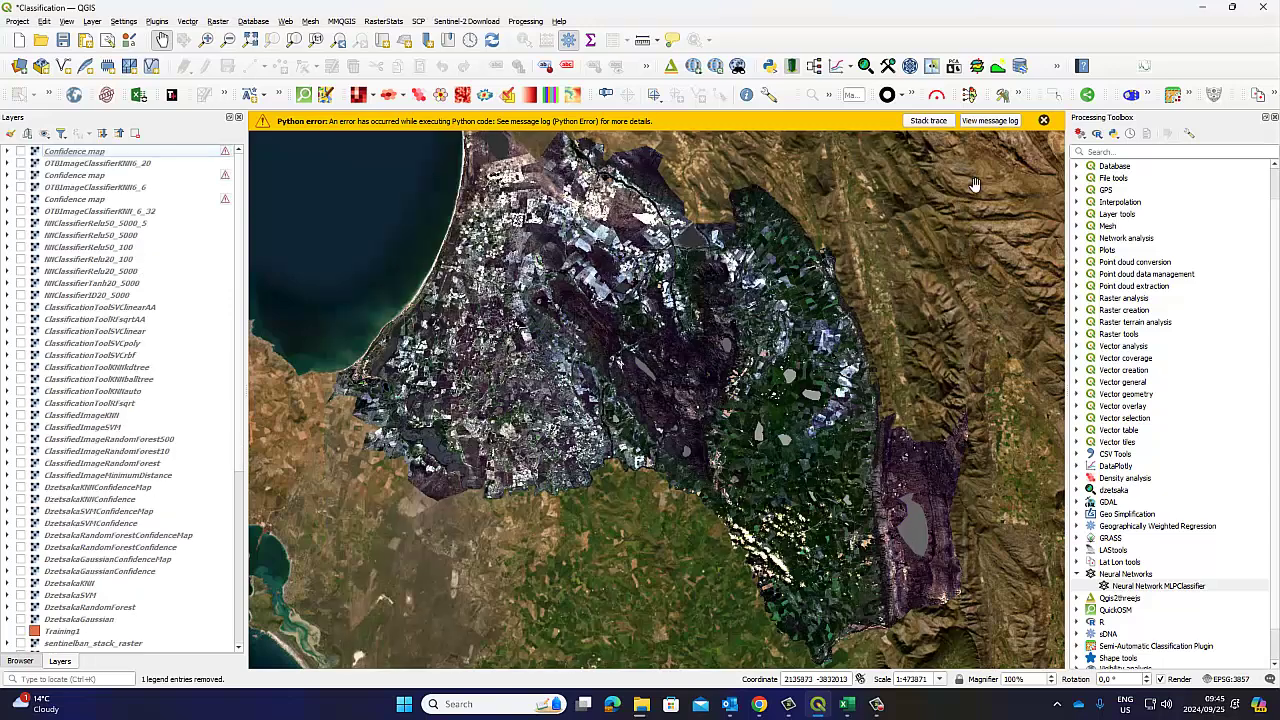
{"action": "left_click", "coordinate": [1043, 120]}
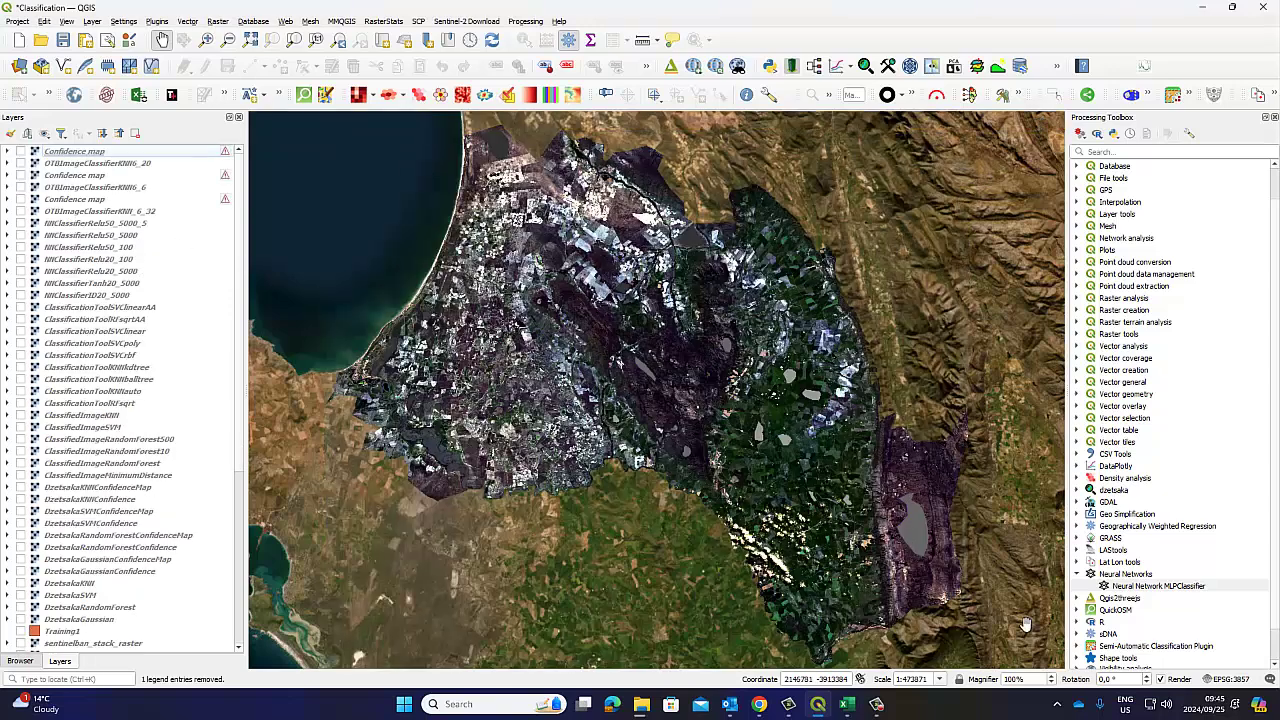
Reopen Neural Network MLPClassifier with sentinelban_stack_raster as the image, REETrainingRaster as the training image, and a no data value of 0.
{"action": "double_click", "coordinate": [1140, 587]}
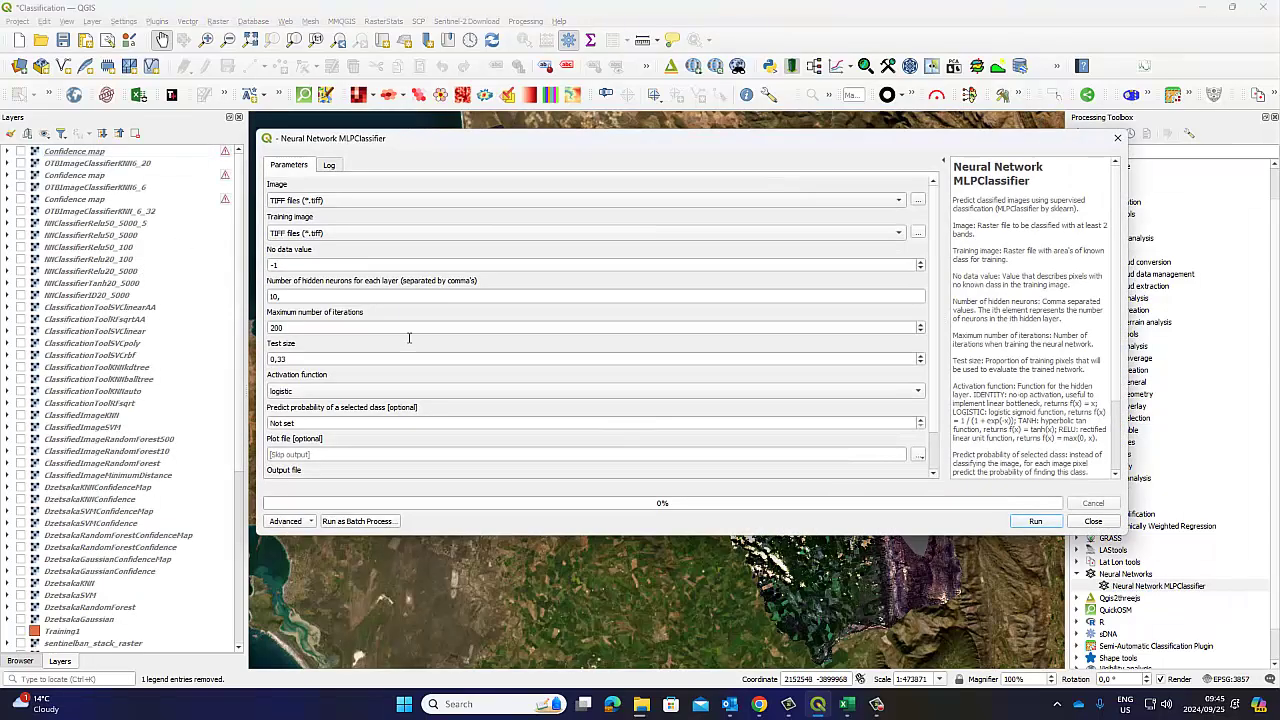
{"action": "left_click", "coordinate": [315, 201]}
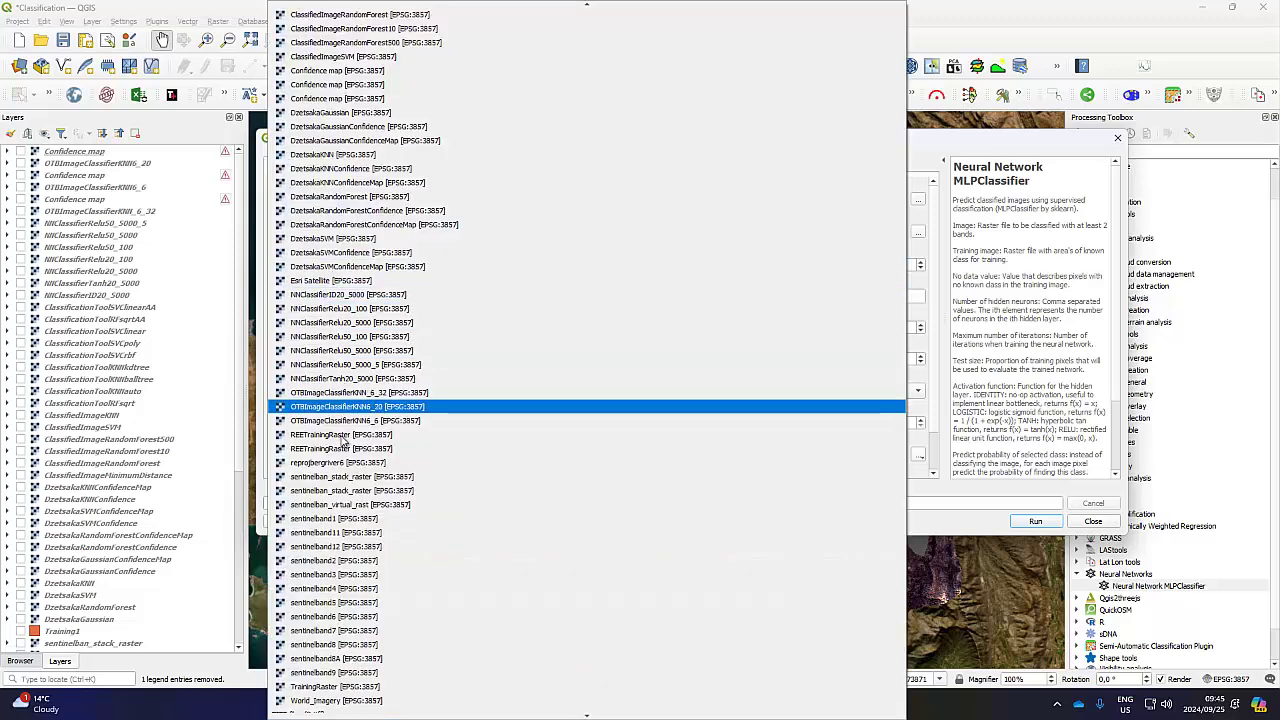
{"action": "left_click", "coordinate": [340, 476]}
{"action": "left_click", "coordinate": [326, 238]}
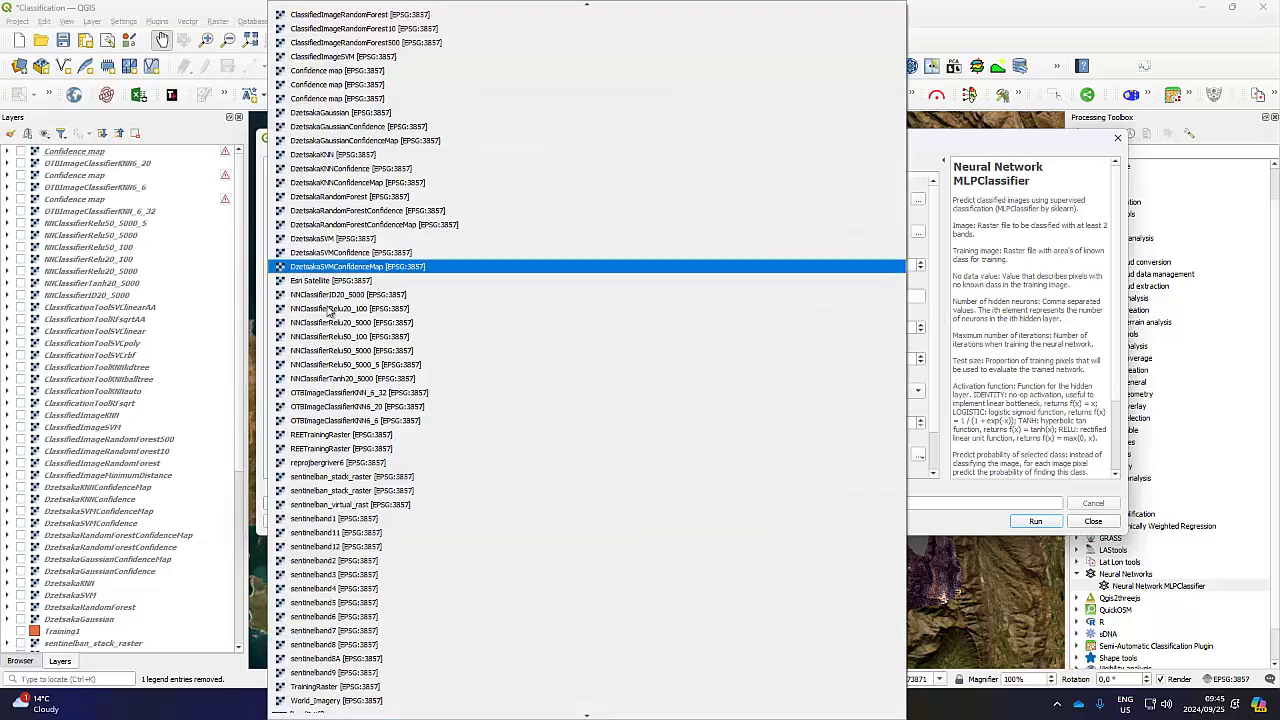
{"action": "left_click", "coordinate": [330, 432]}
{"action": "double_click", "coordinate": [301, 265]}
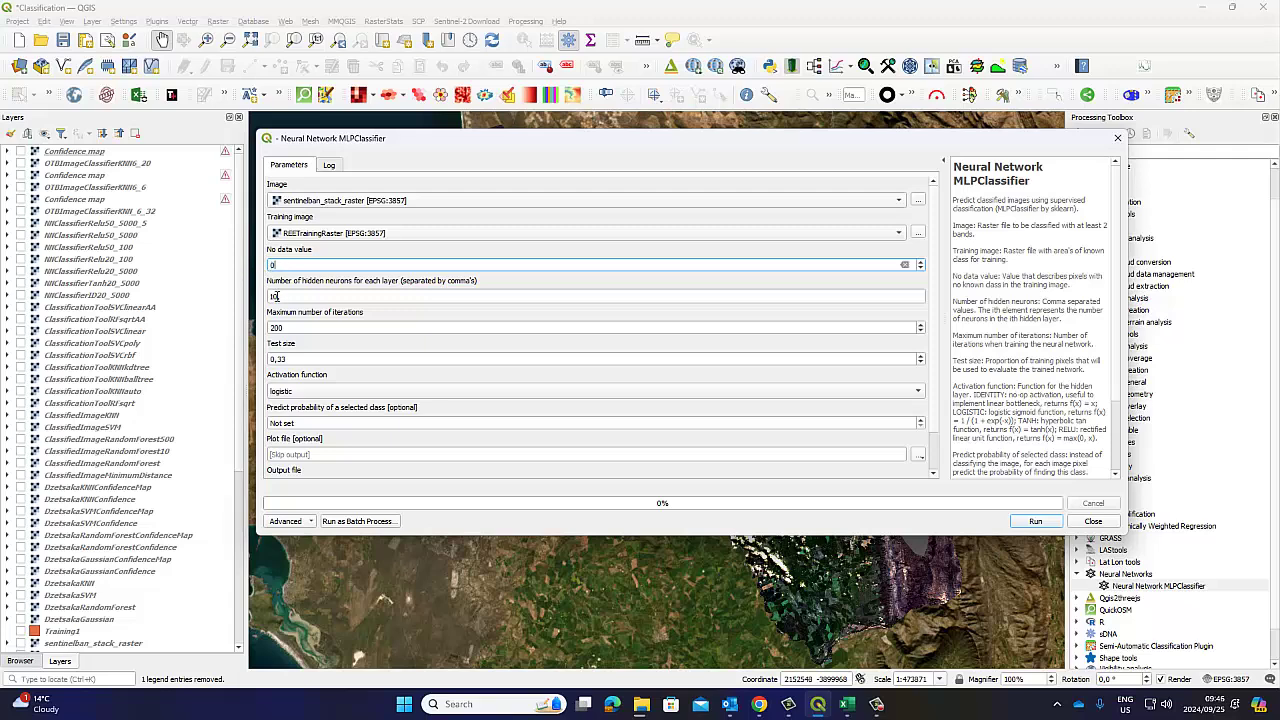
Set the hidden neurons to "12,", the maximum number of iterations to 2000, and the test size to 0,20.
{"action": "left_click", "coordinate": [276, 296]}
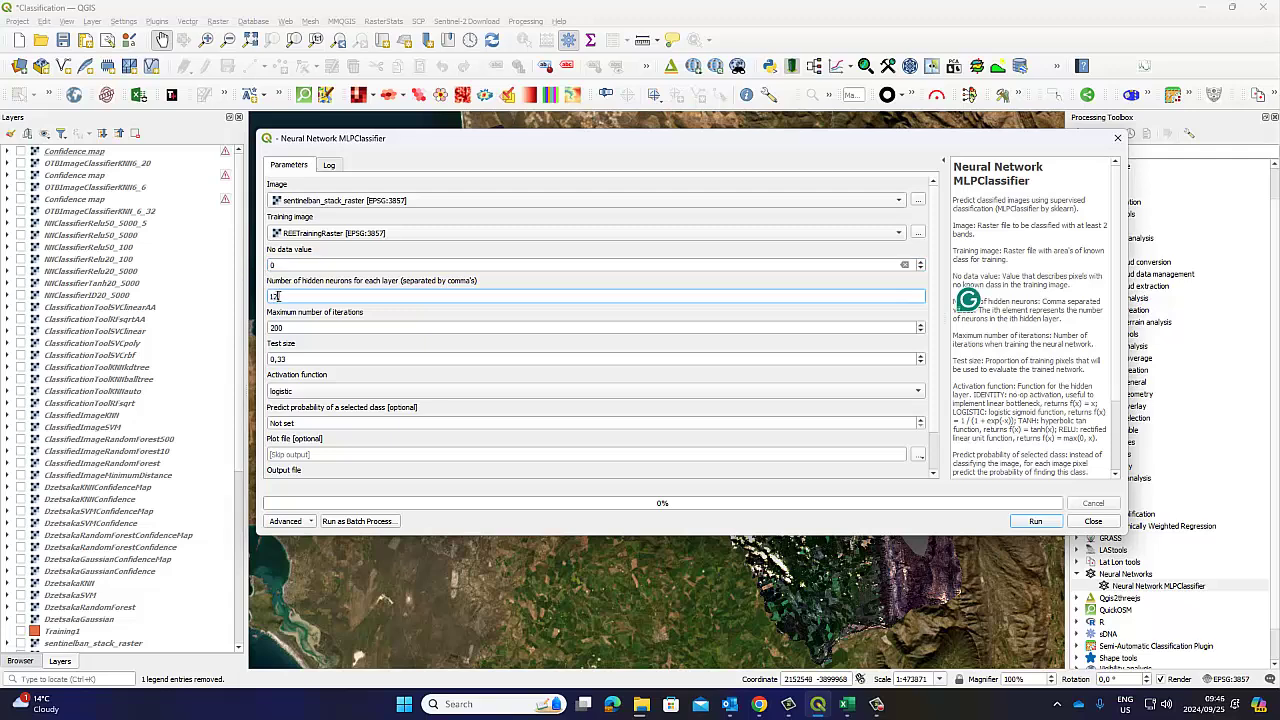
{"action": "left_click", "coordinate": [291, 328]}
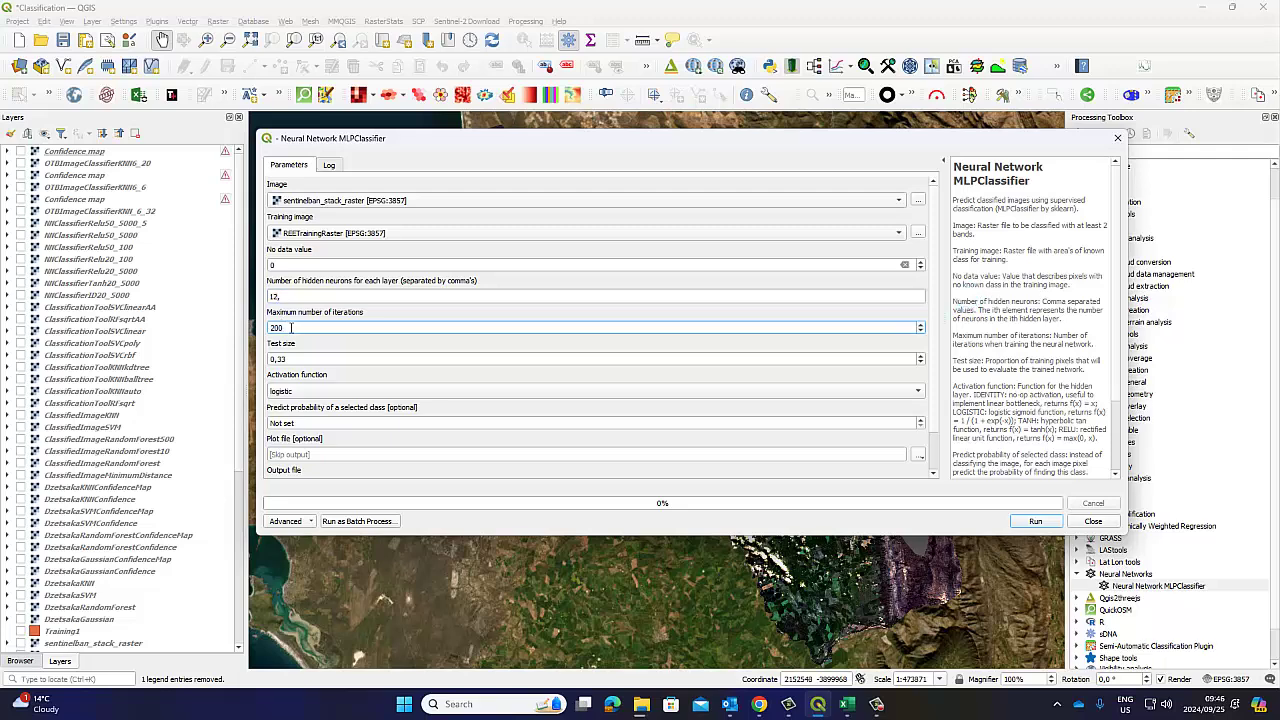
{"action": "double_click", "coordinate": [300, 358]}
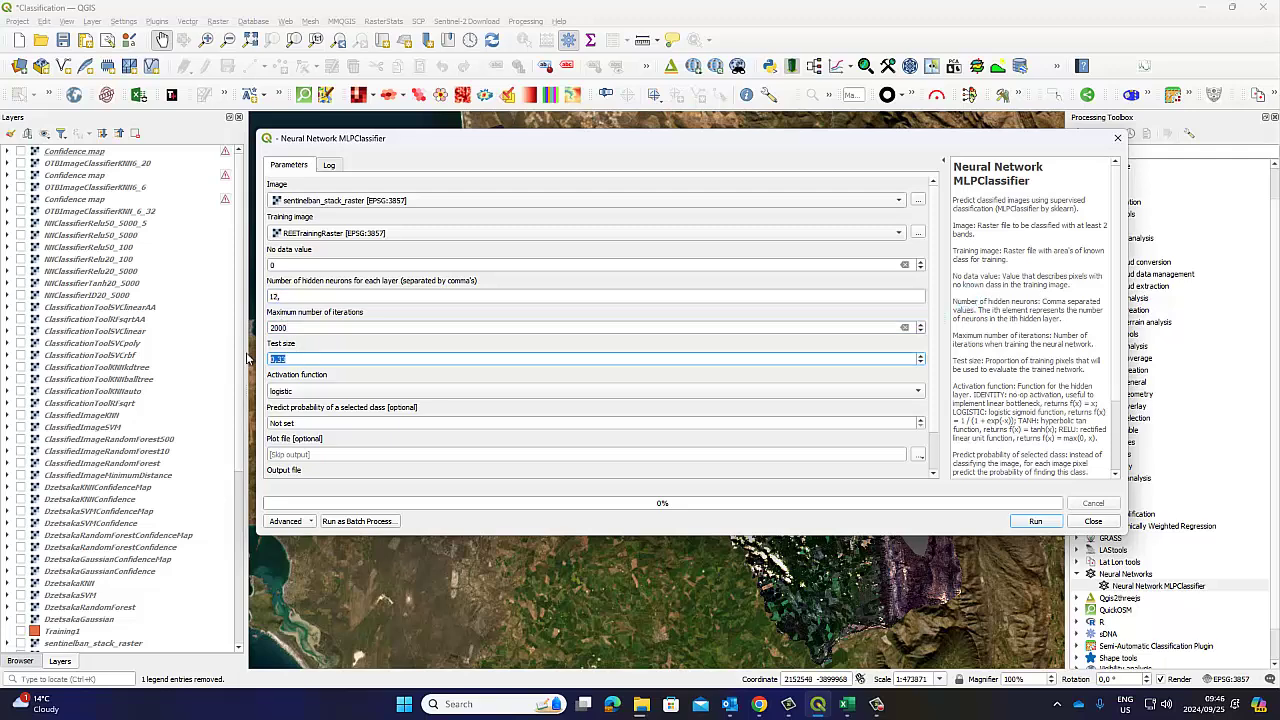
{"action": "type", "text": "0"}
{"action": "left_click", "coordinate": [330, 375]}
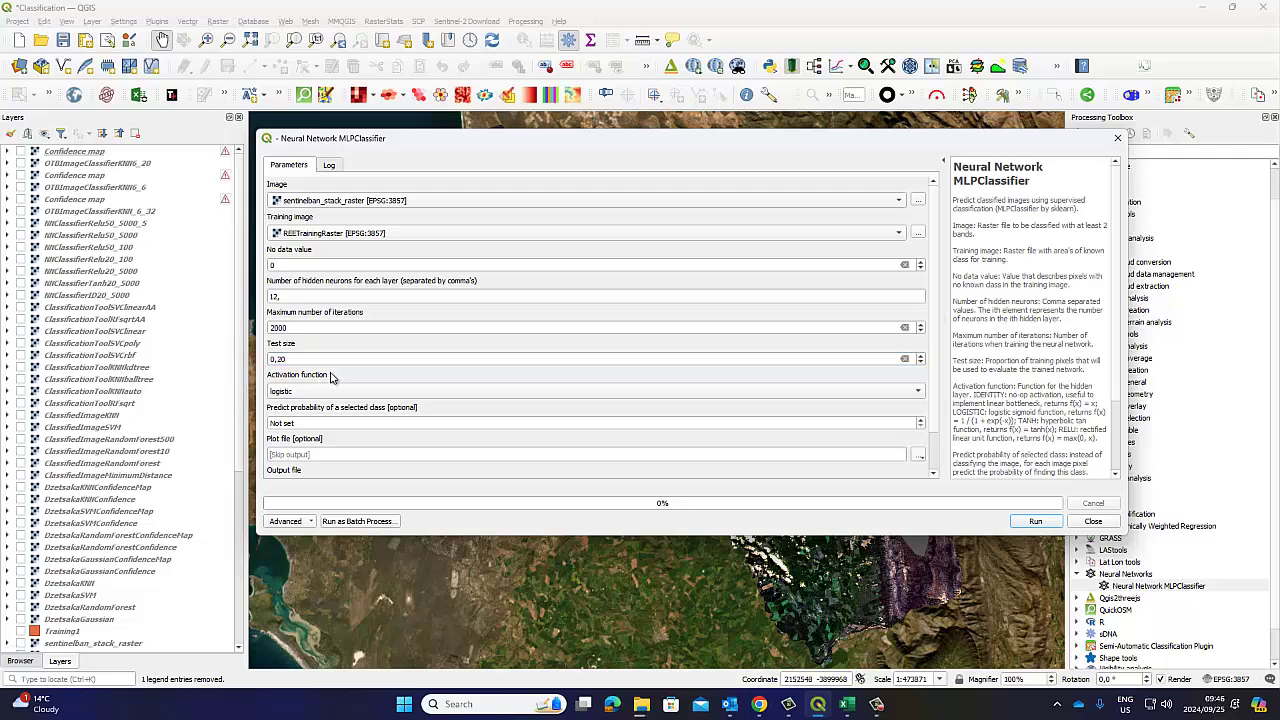
Change the test size to 0, keep the logistic activation function, and run the classifier.
{"action": "left_click", "coordinate": [289, 359]}
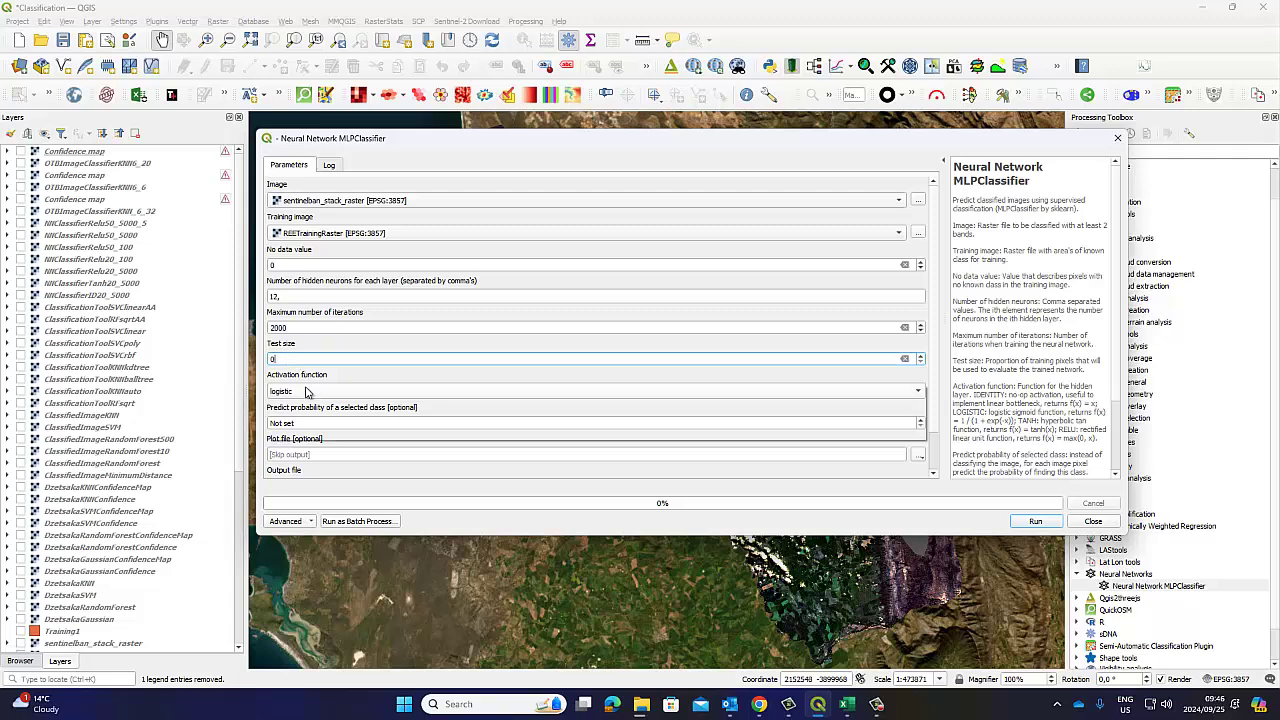
{"action": "left_click", "coordinate": [310, 391]}
{"action": "left_click", "coordinate": [398, 397]}
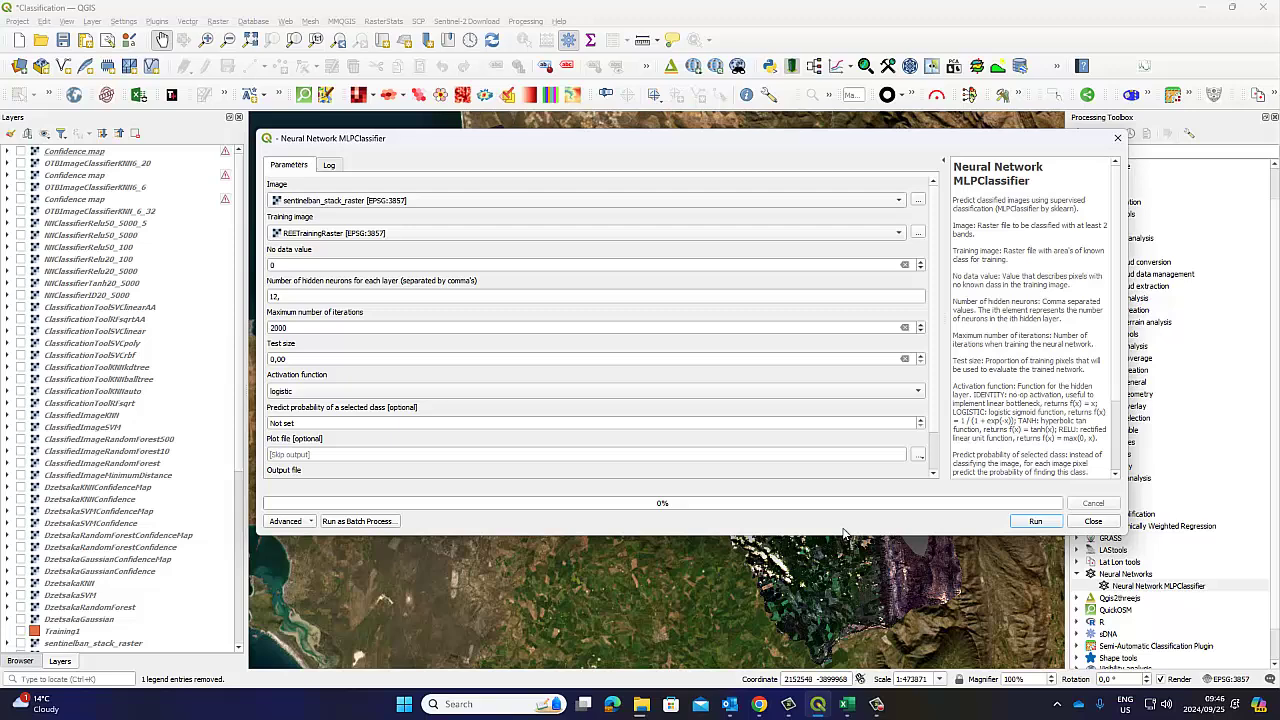
{"action": "left_click", "coordinate": [1035, 521]}
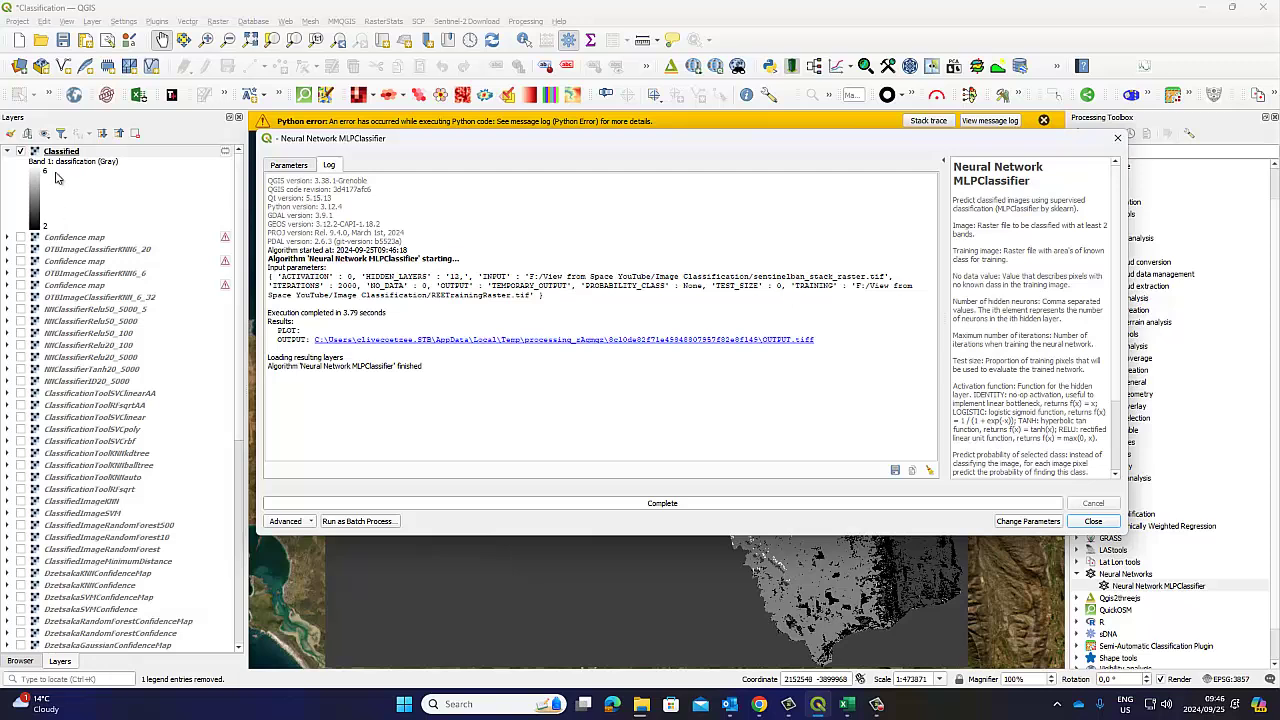
Change the number of hidden neurons to "24,", select the Classified layer, and run the classifier again.
{"action": "left_click", "coordinate": [289, 166]}
{"action": "left_click", "coordinate": [277, 295]}
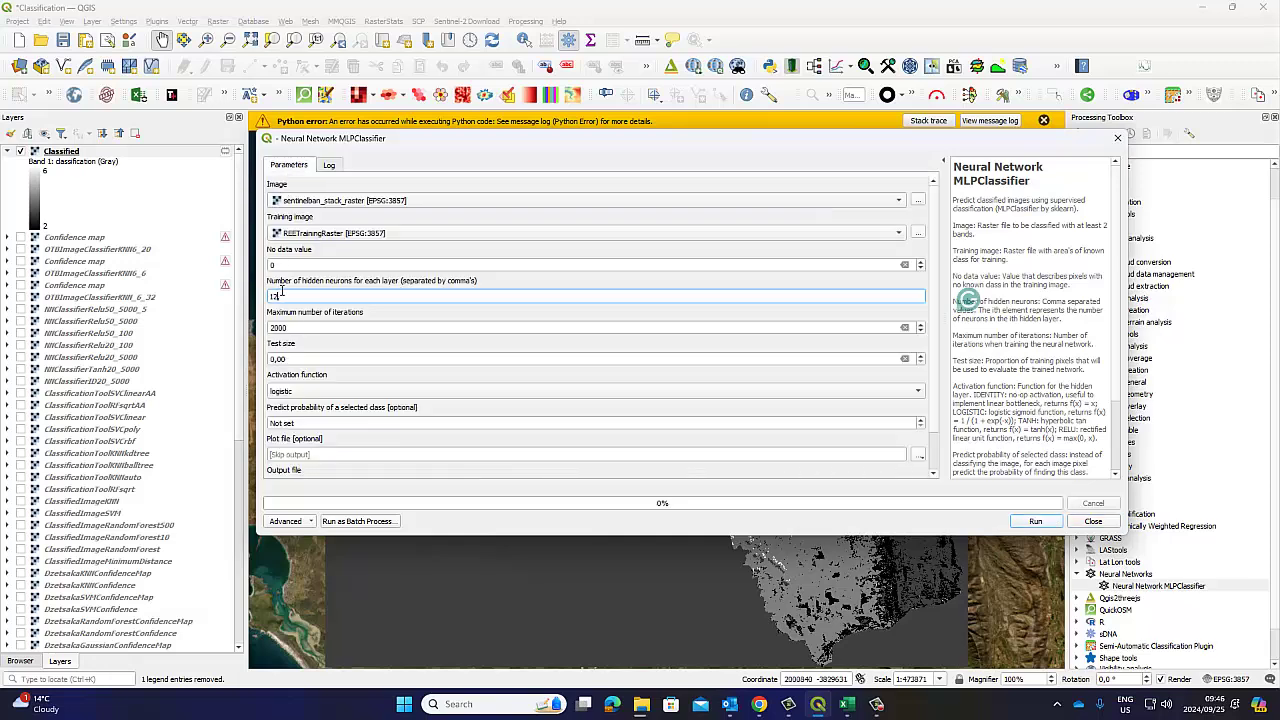
{"action": "key", "text": "BackSpace"}
{"action": "key", "text": "BackSpace"}
{"action": "key", "text": "BackSpace"}
{"action": "type", "text": "24,"}
{"action": "left_click", "coordinate": [60, 154]}
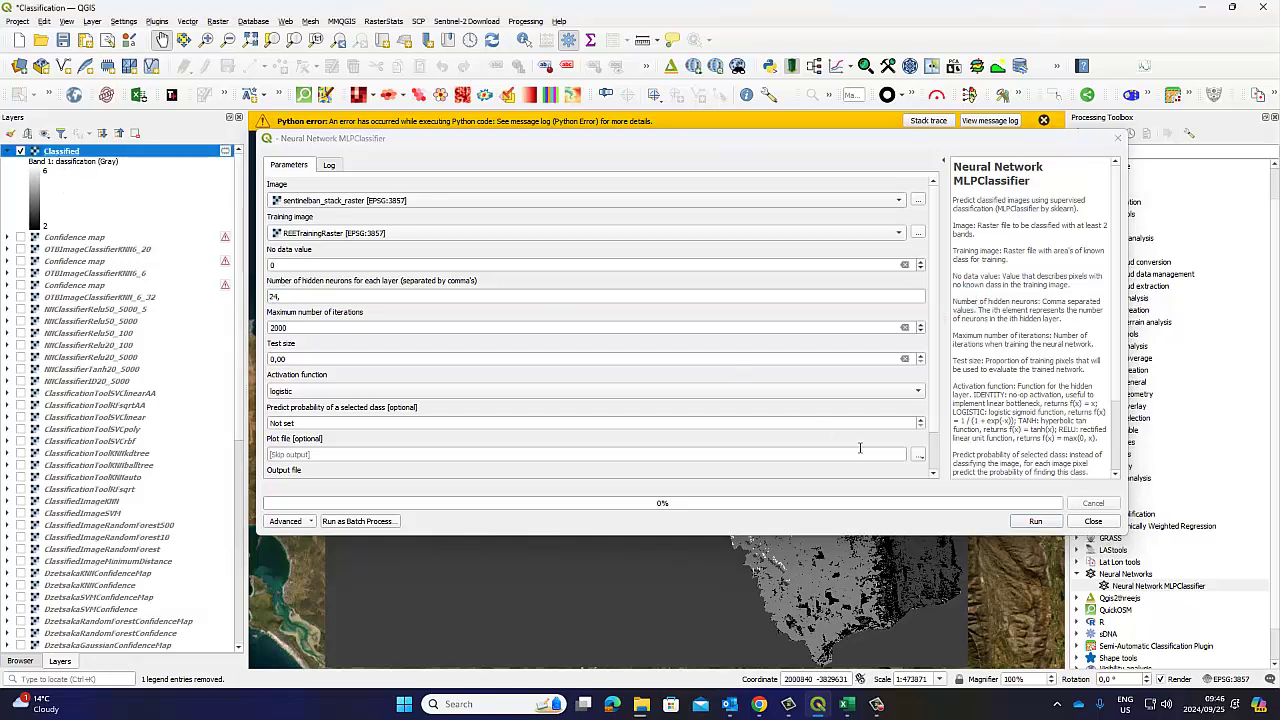
{"action": "left_click", "coordinate": [1035, 521]}
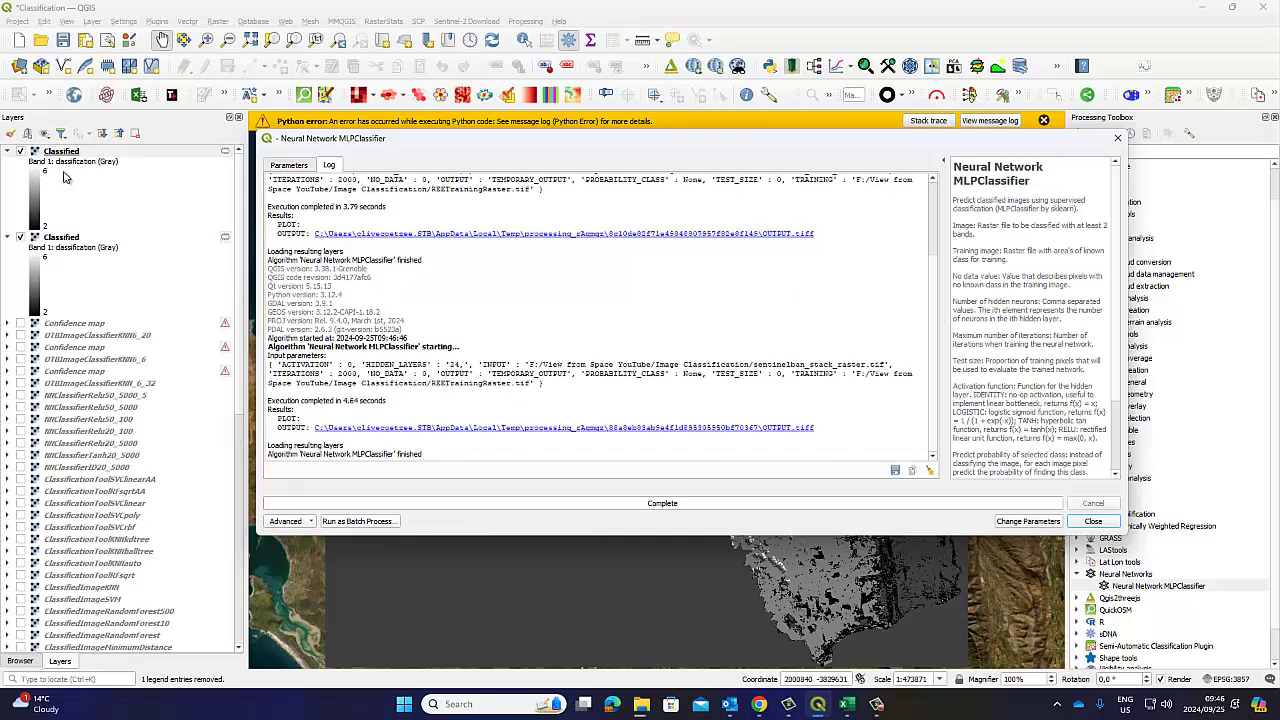
Set the number of hidden neurons for each layer back to "12,".
{"action": "left_click", "coordinate": [296, 166]}
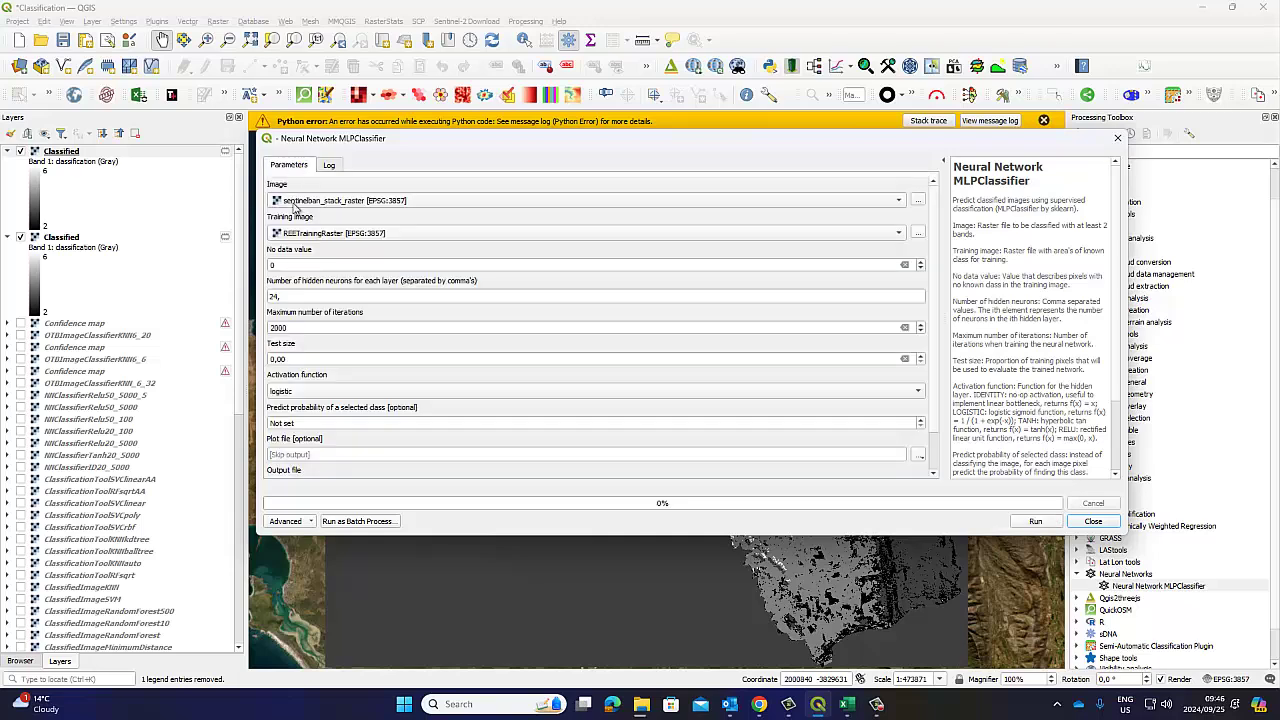
{"action": "left_click", "coordinate": [279, 296]}
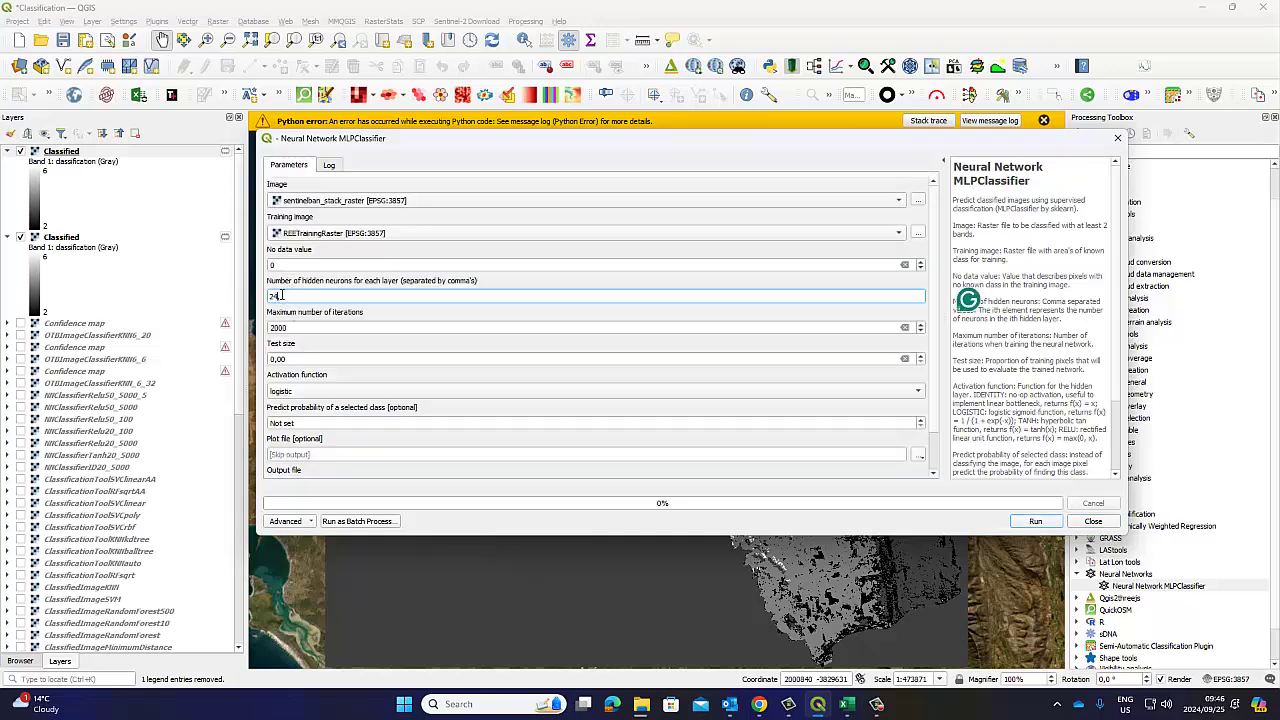
{"action": "key", "text": "BackSpace"}
{"action": "type", "text": "12,"}
Remove both Classified layers from the project.
{"action": "left_click", "coordinate": [80, 156]}
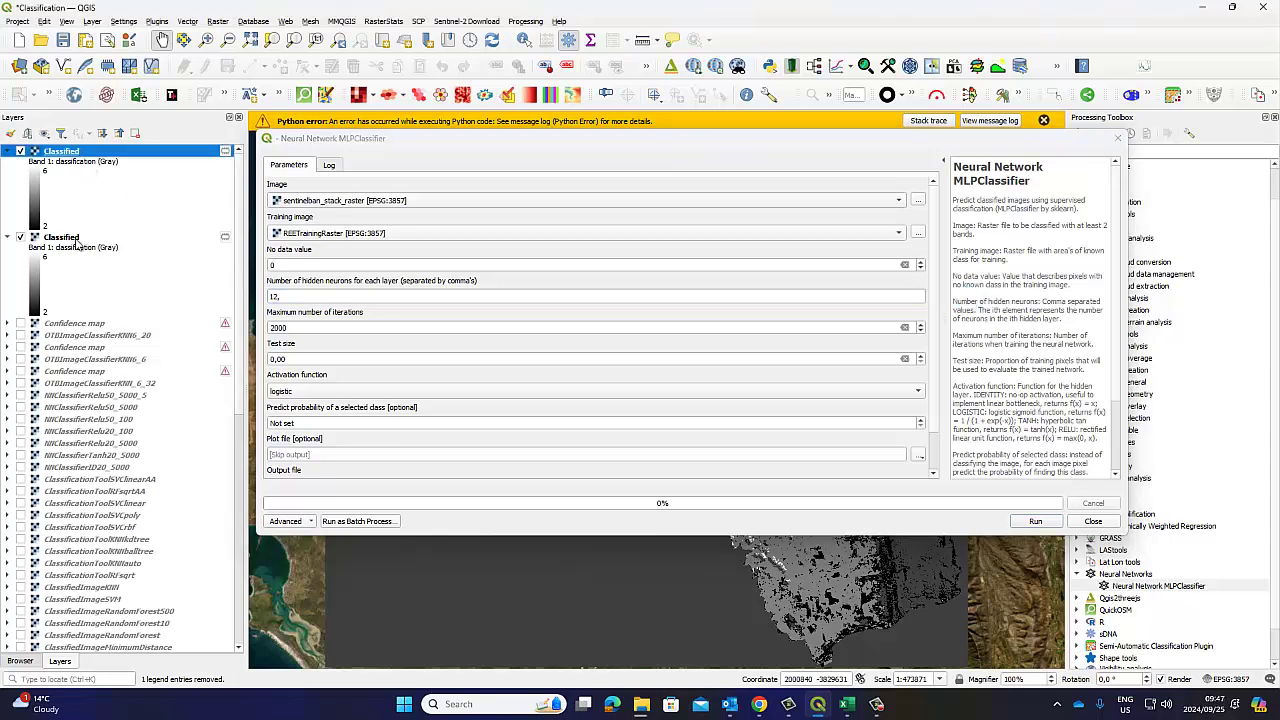
{"action": "left_click", "coordinate": [73, 240], "text": "ctrl"}
{"action": "right_click", "coordinate": [73, 240]}
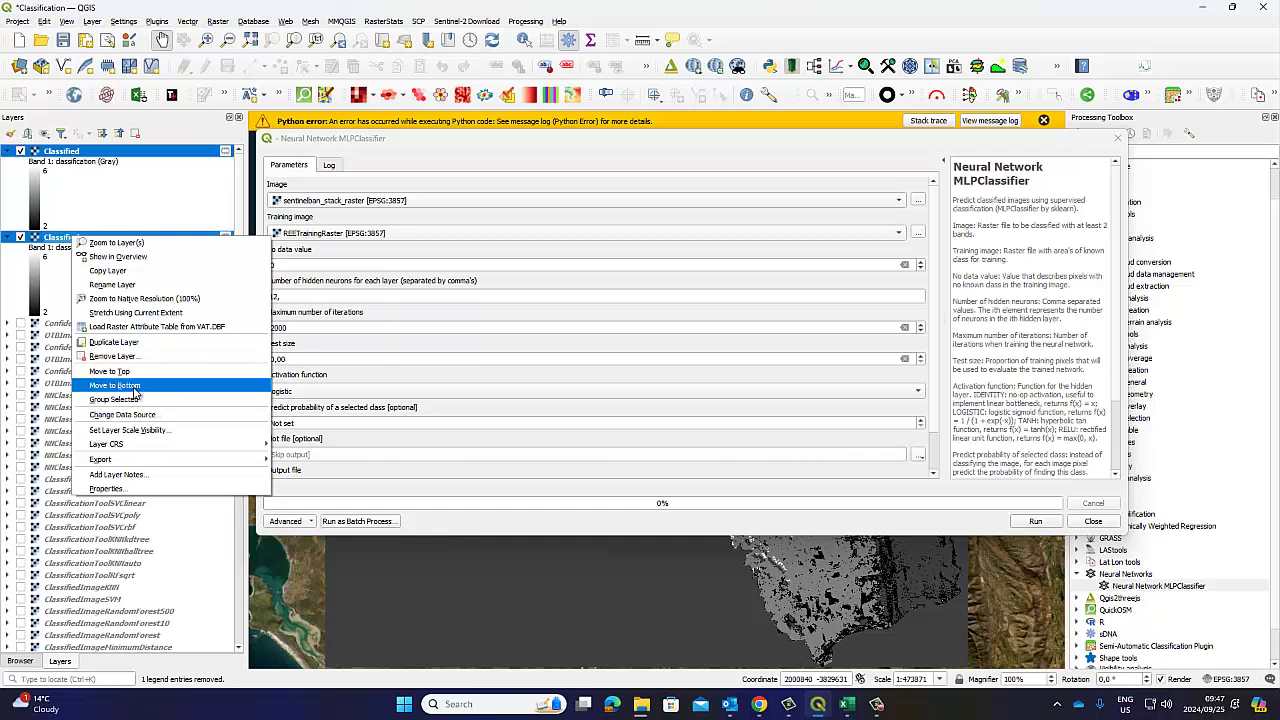
{"action": "left_click", "coordinate": [128, 357]}
{"action": "left_click", "coordinate": [612, 364]}
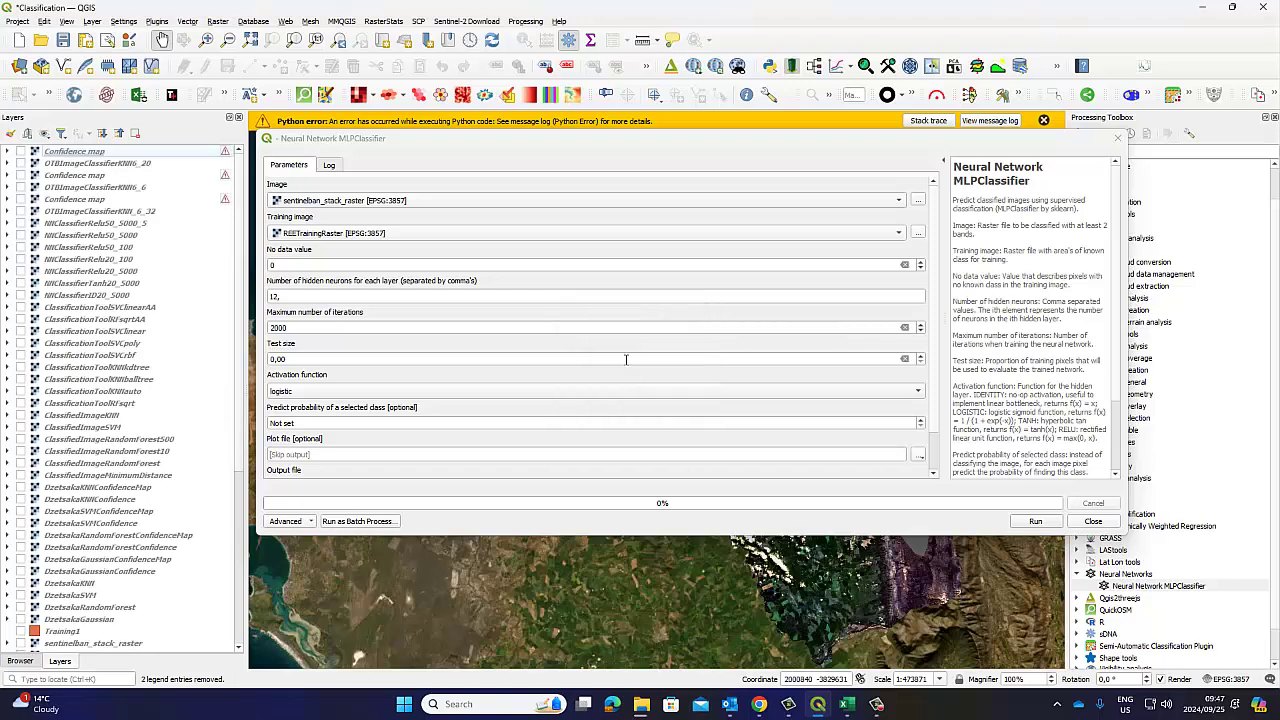
Set the activation function to identity and save the output to a file called NeuralNetwork in the Image Classification folder.
{"action": "left_click", "coordinate": [296, 391]}
{"action": "left_click", "coordinate": [296, 406]}
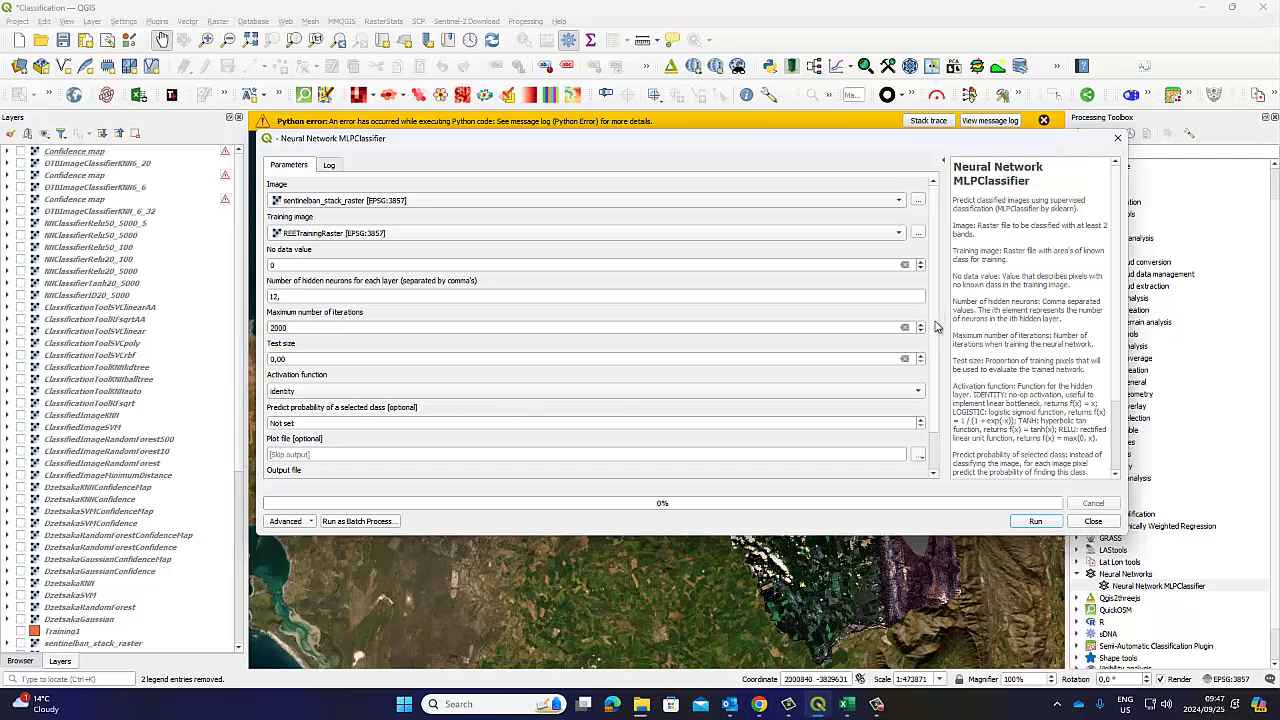
{"action": "scroll", "coordinate": [939, 336], "scroll_direction": "down", "scroll_amount": 2}
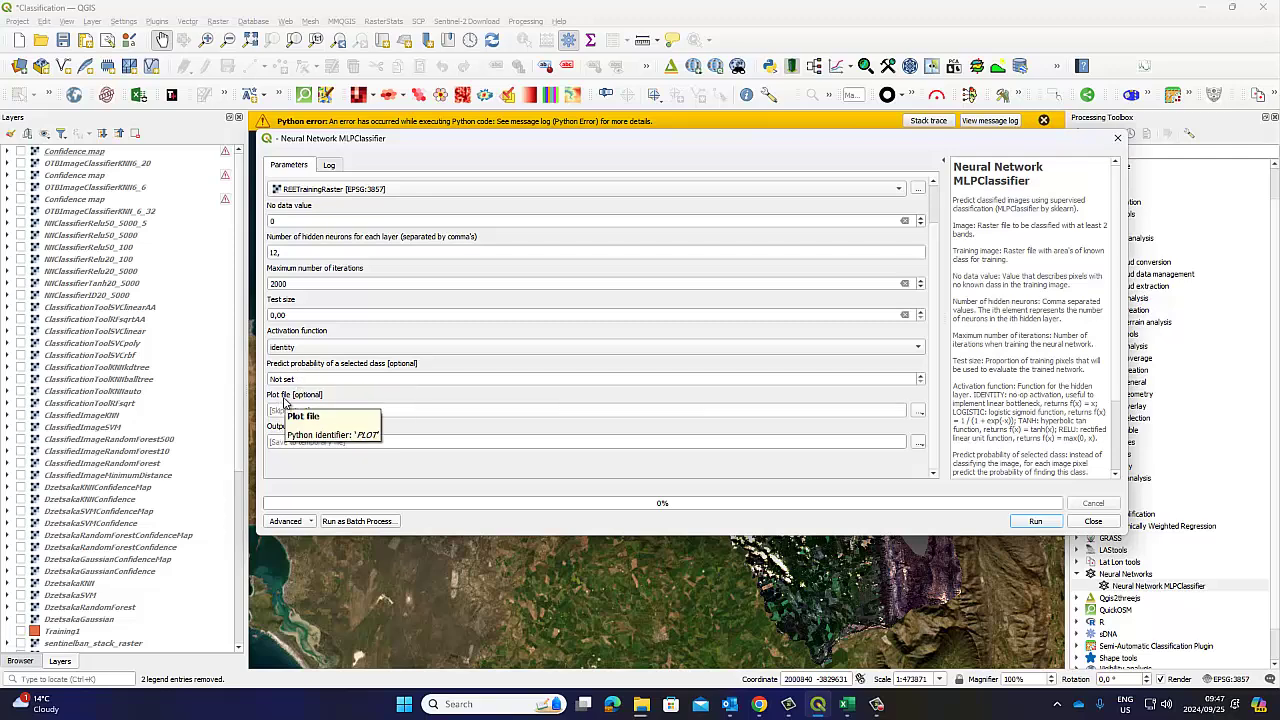
{"action": "left_click", "coordinate": [271, 441]}
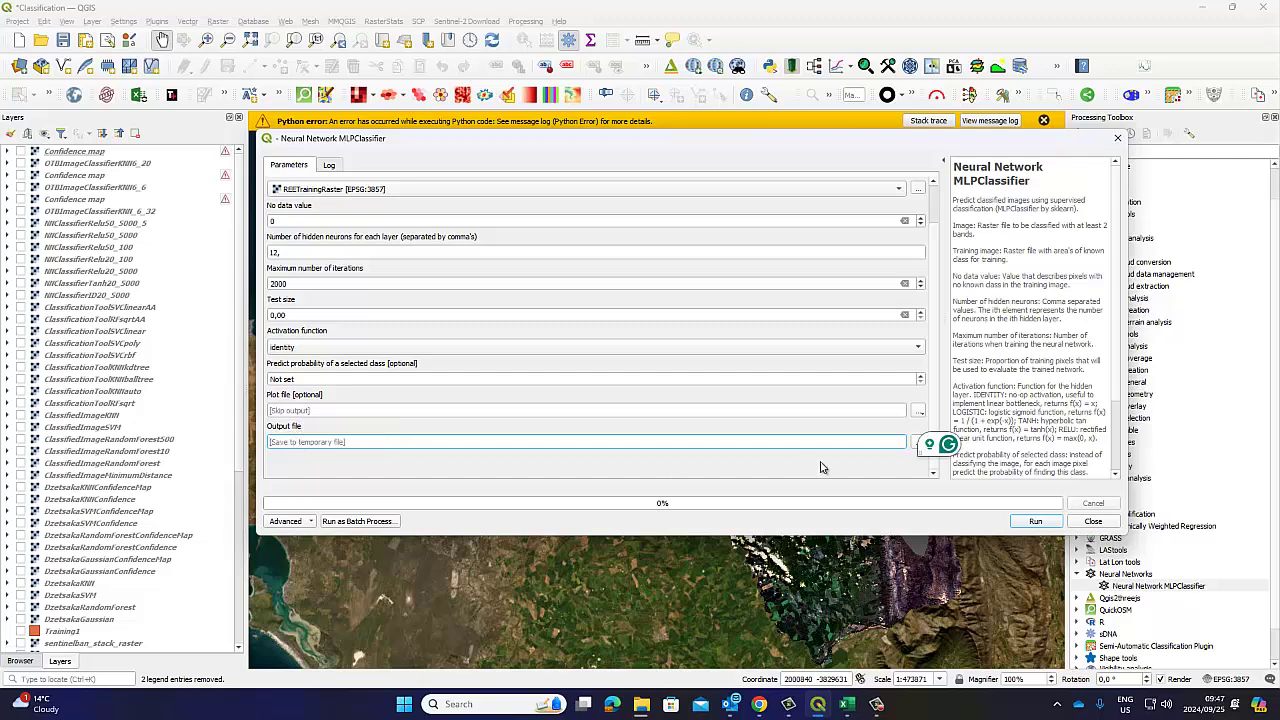
{"action": "left_click", "coordinate": [916, 443]}
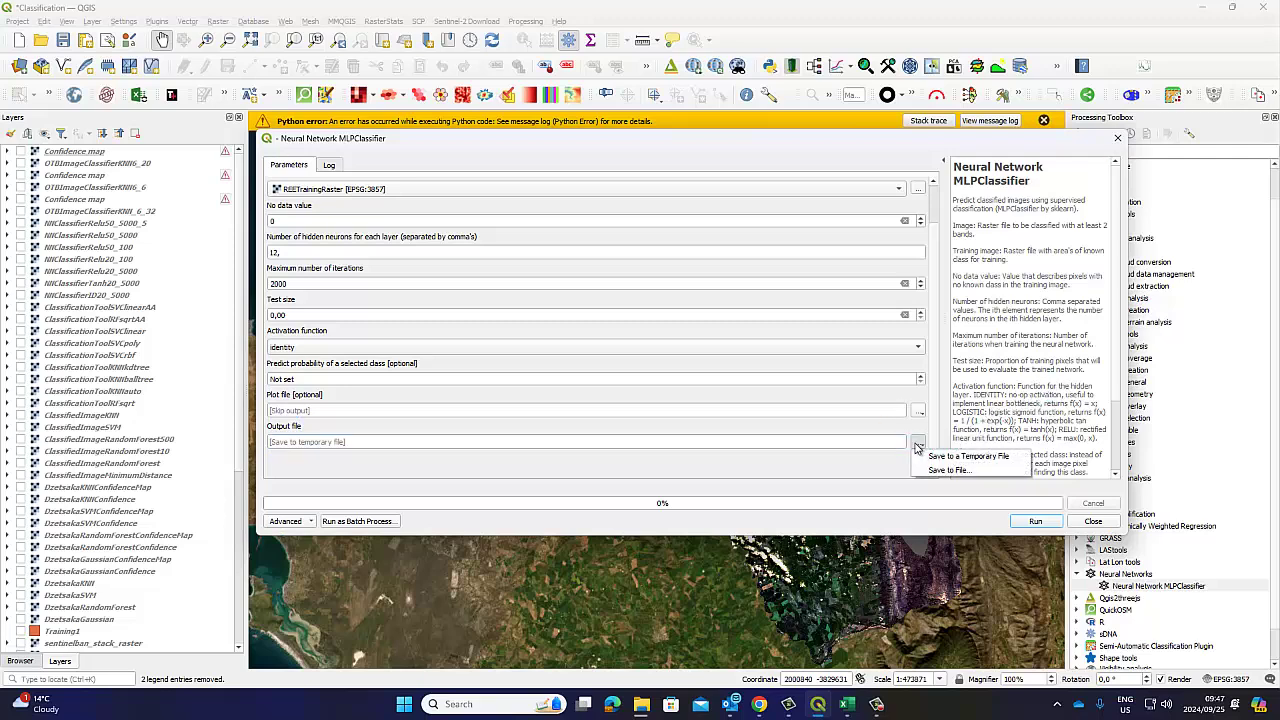
{"action": "left_click", "coordinate": [948, 470]}
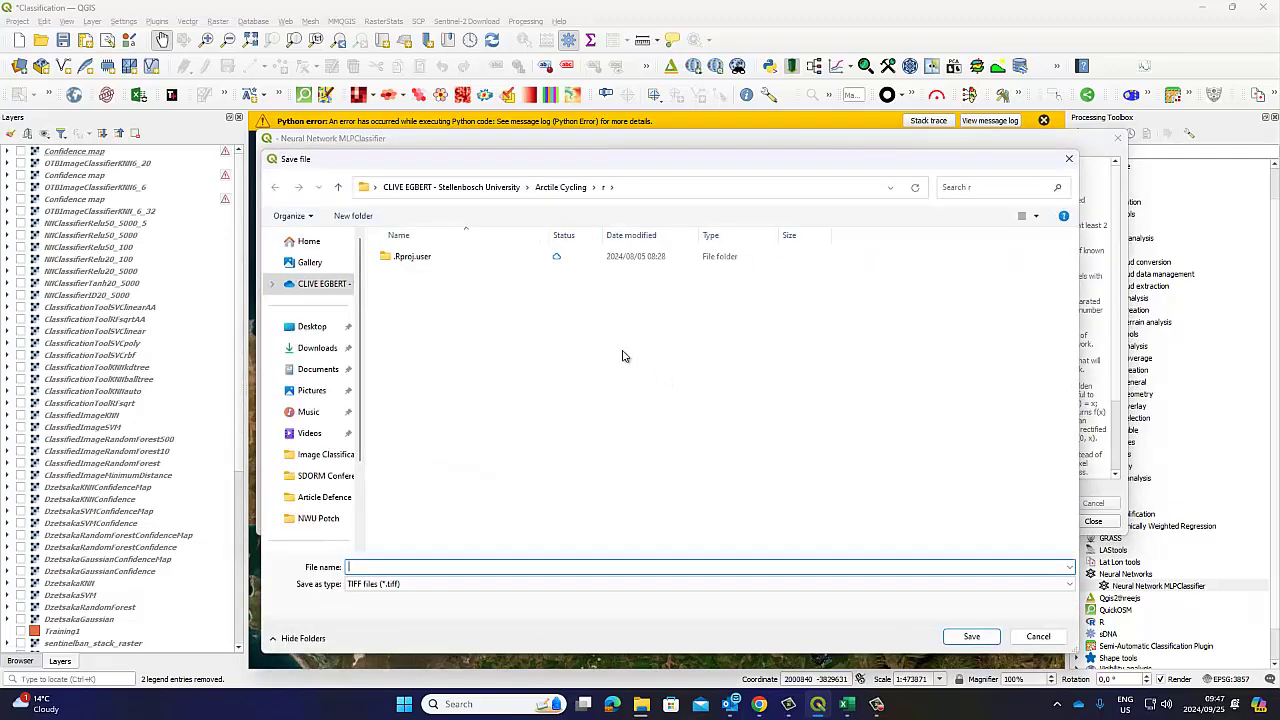
{"action": "left_click", "coordinate": [330, 455]}
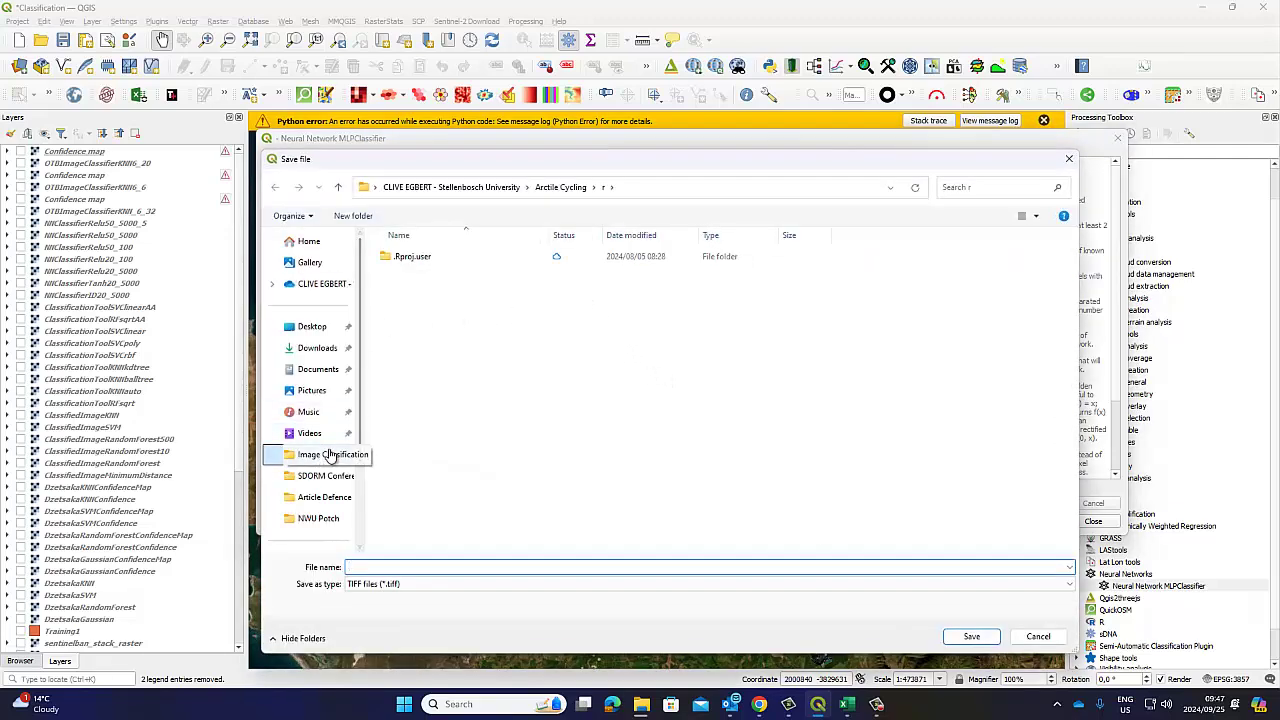
{"action": "left_click", "coordinate": [380, 566]}
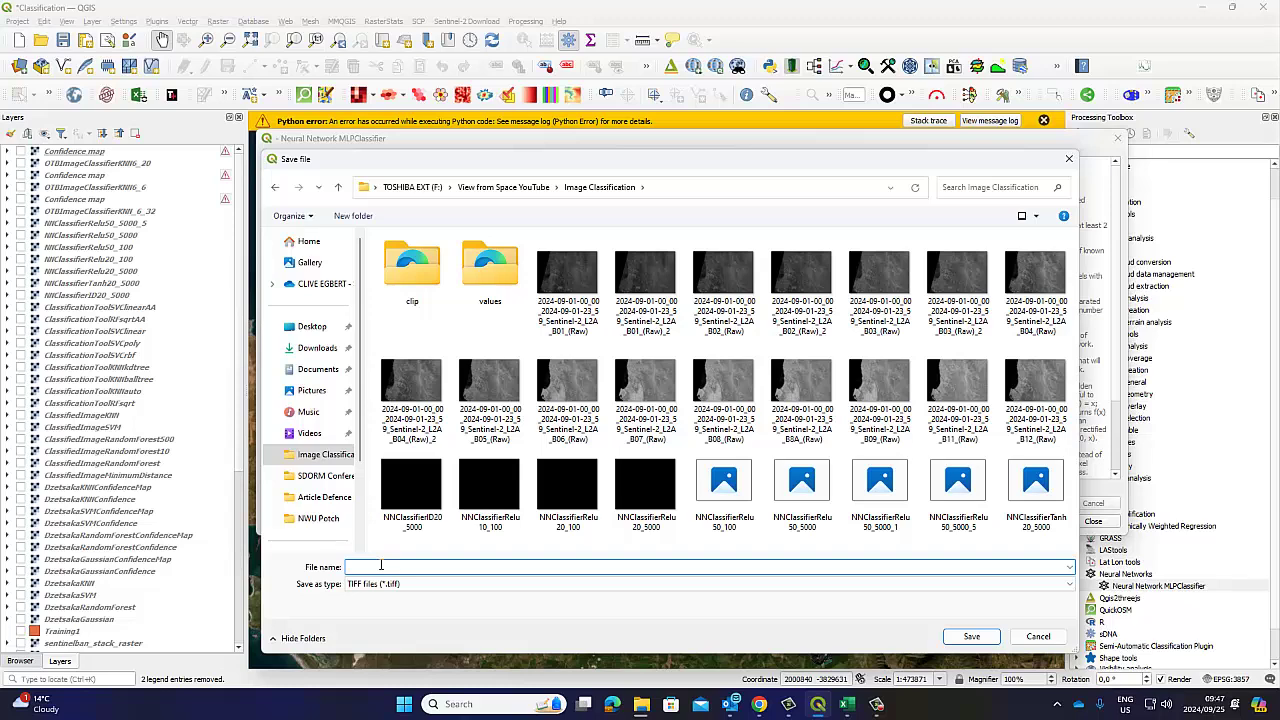
{"action": "type", "text": "Nea"}
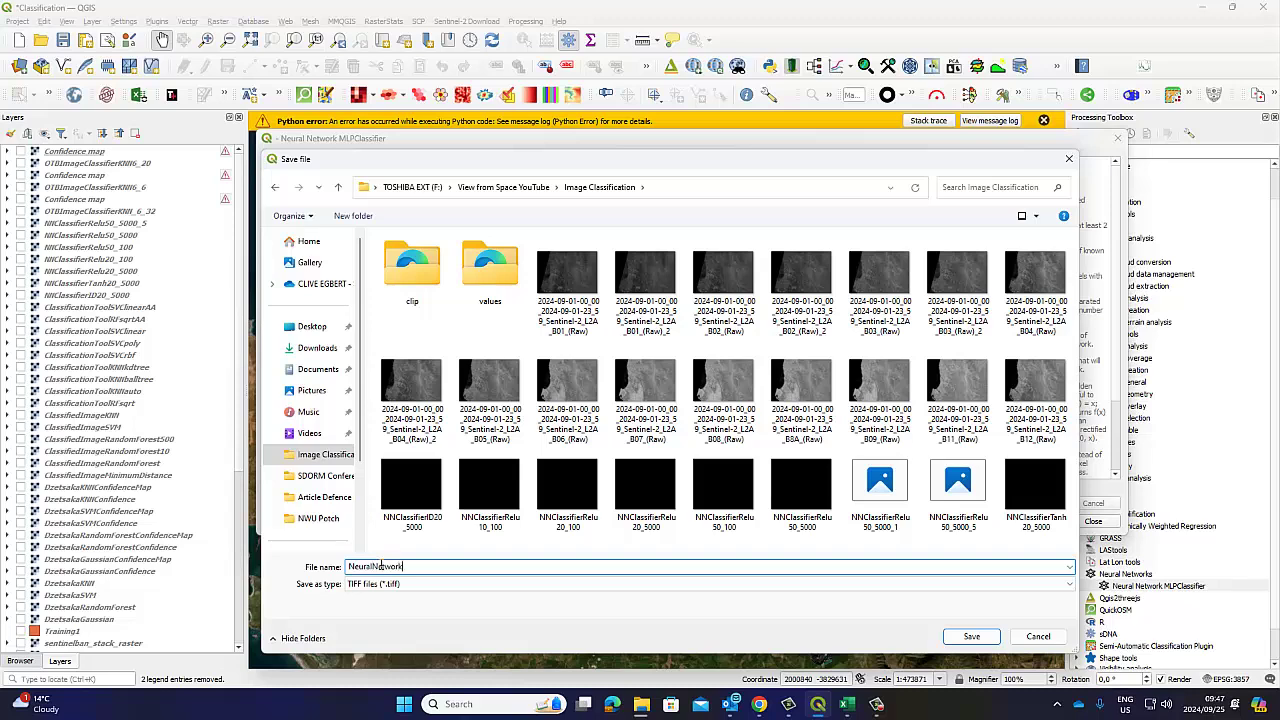
{"action": "left_click", "coordinate": [971, 636]}
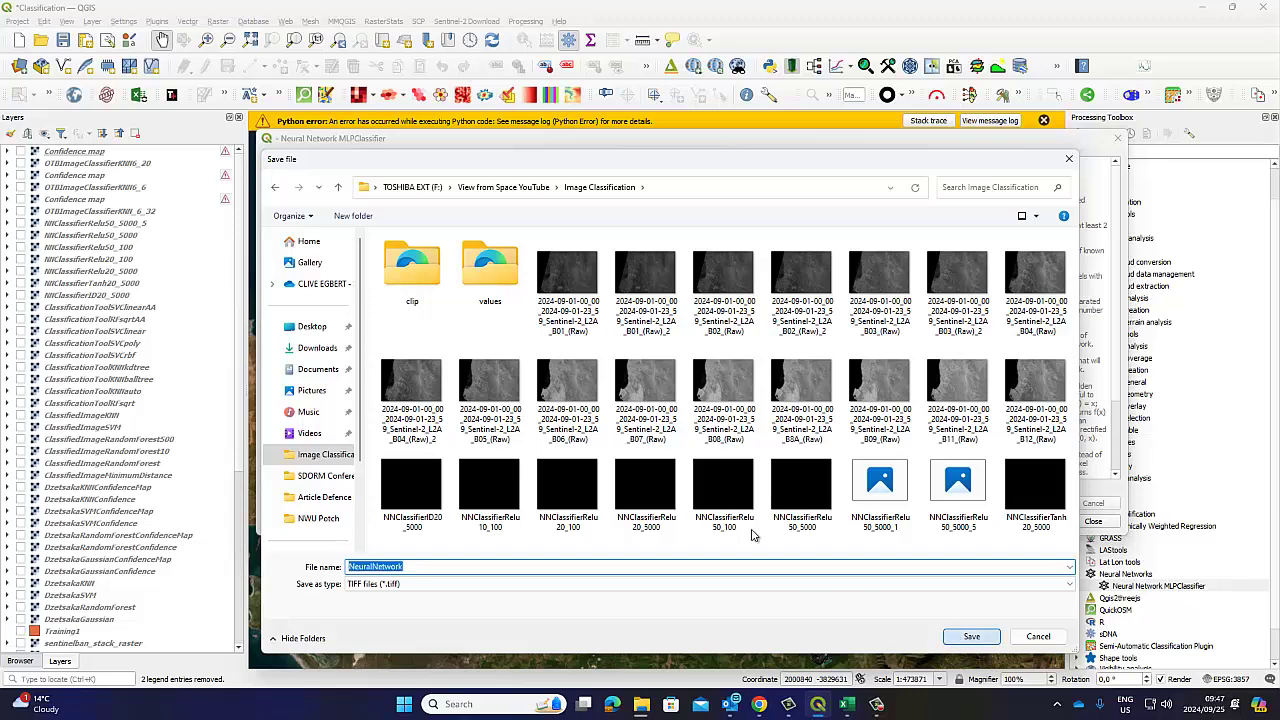
Extend the output file name to NeuralNetworkID_12_2000.tiff and run the classifier.
{"action": "left_click", "coordinate": [479, 441]}
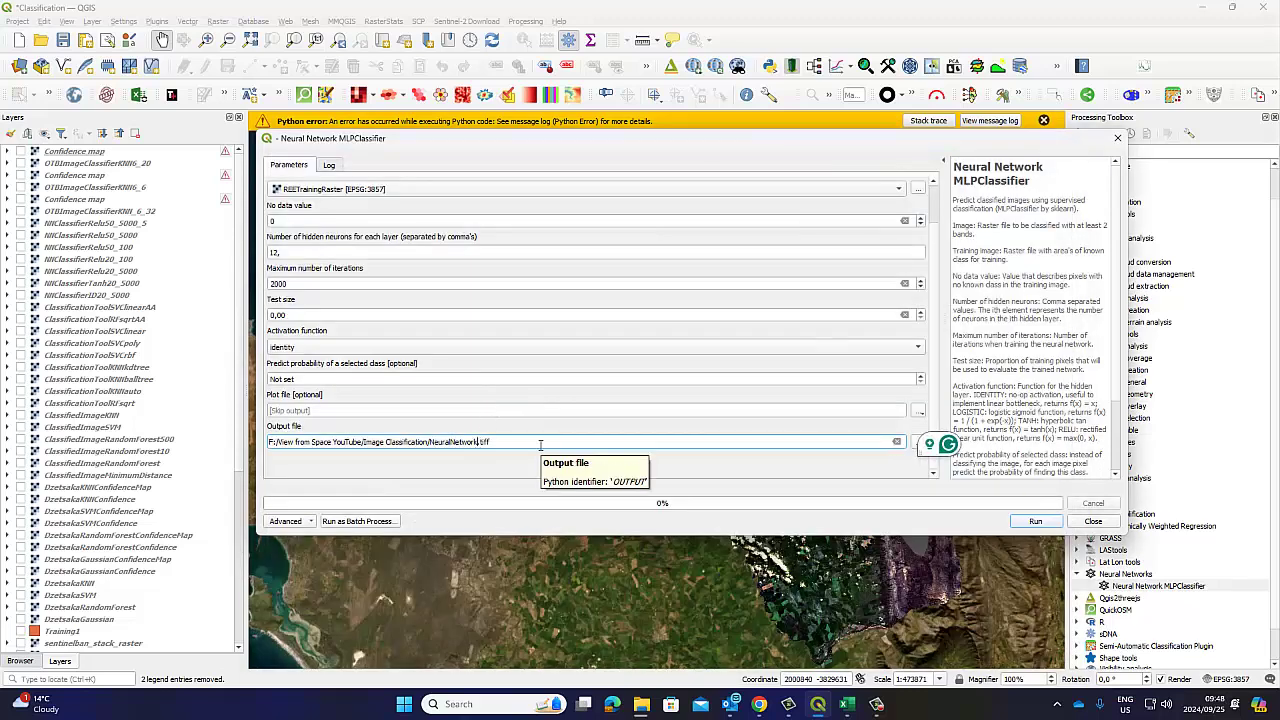
{"action": "type", "text": "ID_12_2000"}
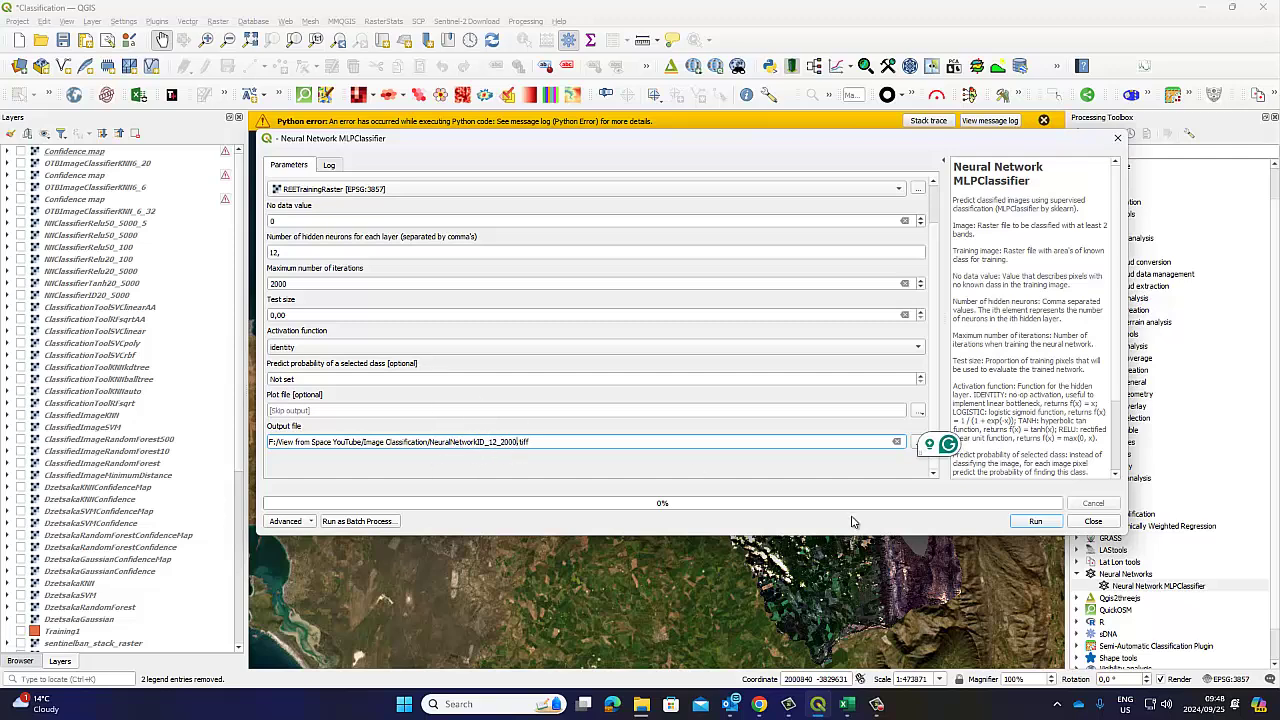
{"action": "left_click", "coordinate": [1035, 521]}
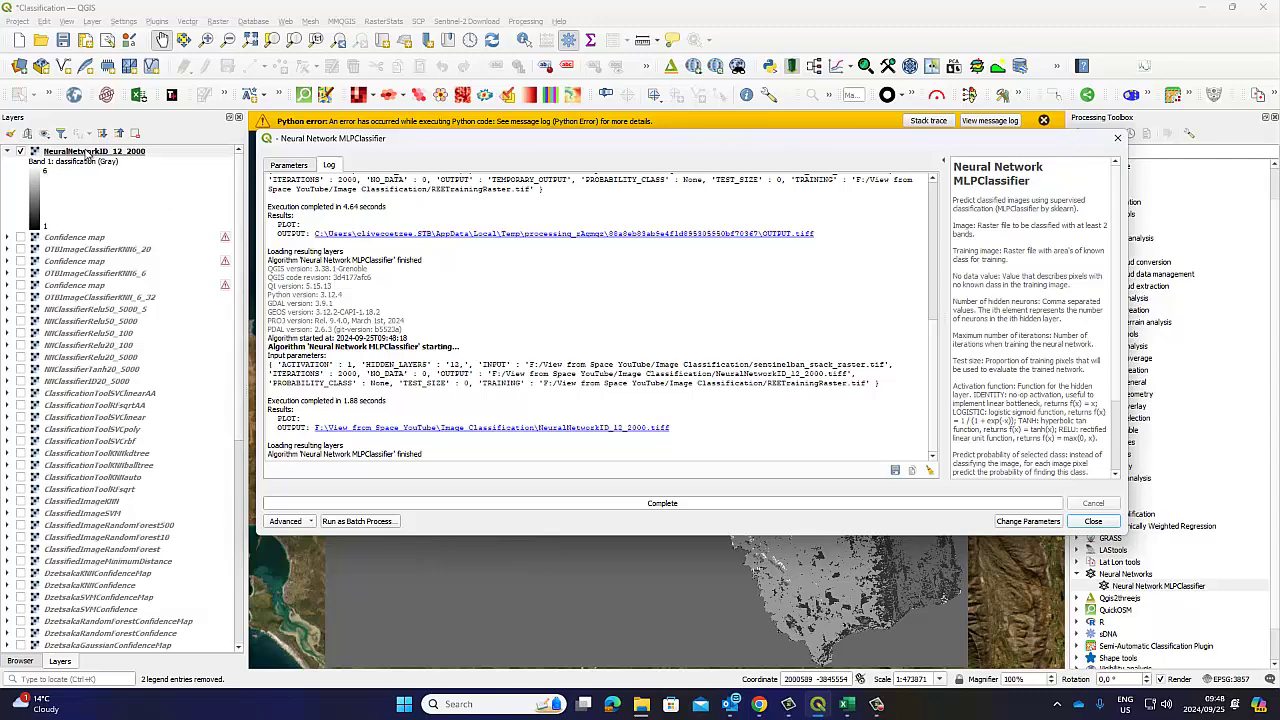
Move the classifier dialog off the map and open the symbology properties of the NeuralNetworkID_12_2000 layer.
{"action": "left_click_drag", "start_coordinate": [483, 148], "coordinate": [811, 644]}
{"action": "right_click", "coordinate": [87, 158]}
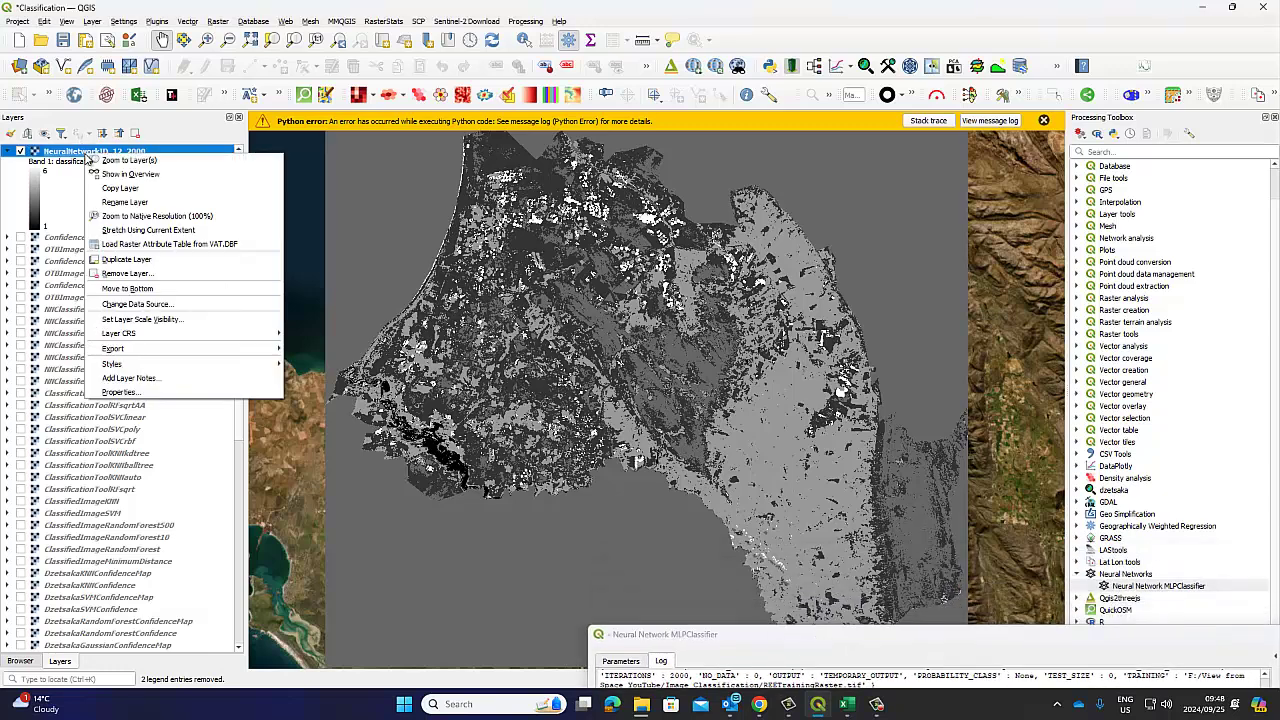
{"action": "left_click", "coordinate": [135, 392]}
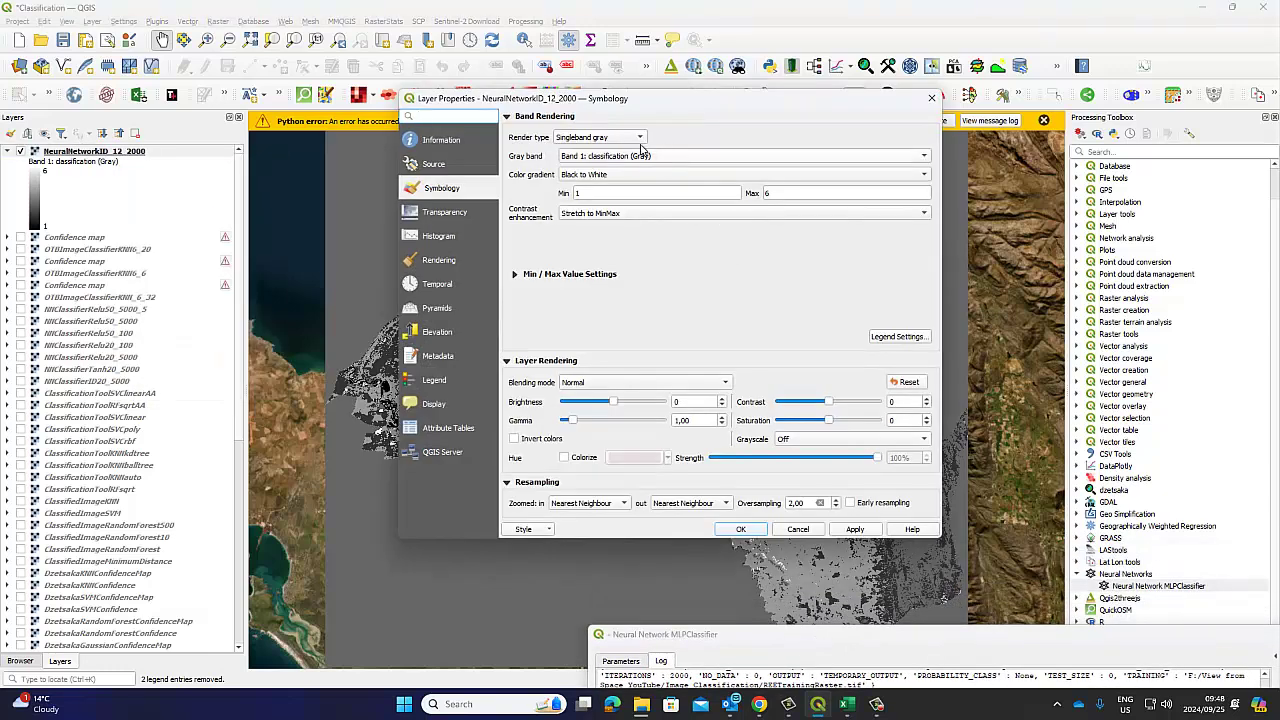
{"action": "left_click", "coordinate": [641, 138]}
{"action": "left_click", "coordinate": [643, 300]}
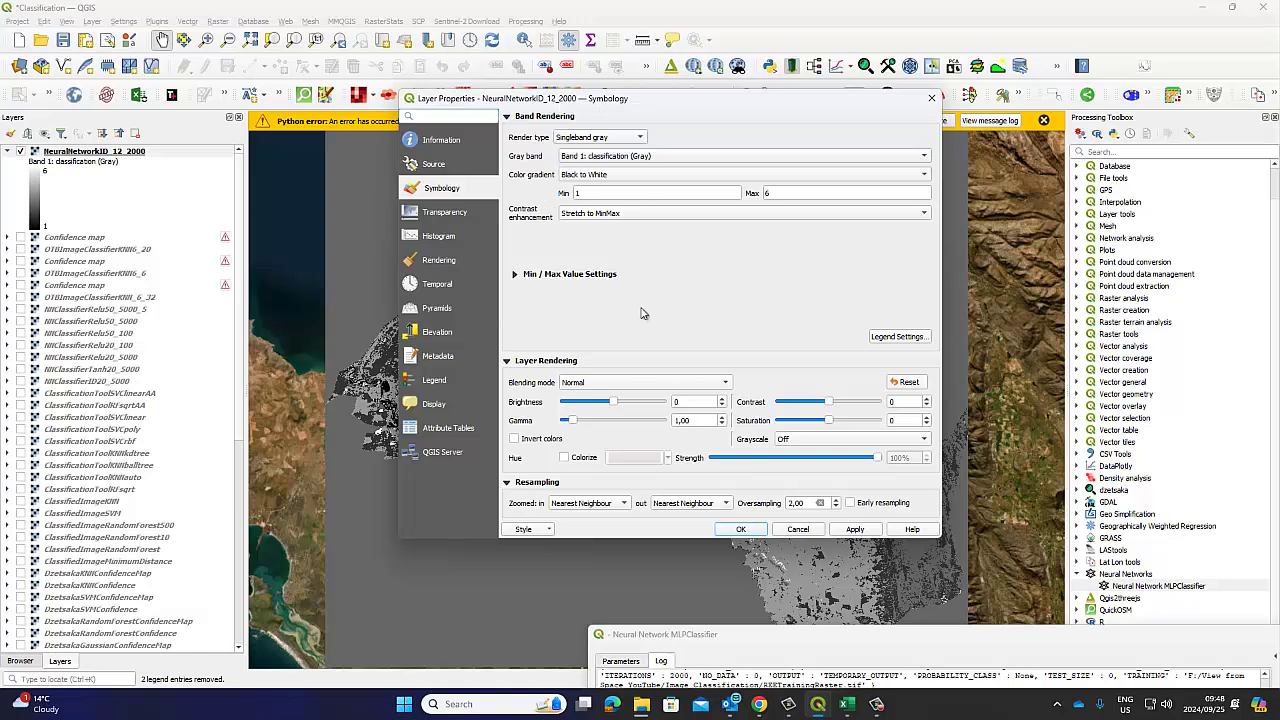
Load the DClass1 QML style file into the NeuralNetworkID_12_2000 layer and apply it, dismissing the Python error dialogs.
{"action": "left_click", "coordinate": [550, 531]}
{"action": "left_click", "coordinate": [538, 544]}
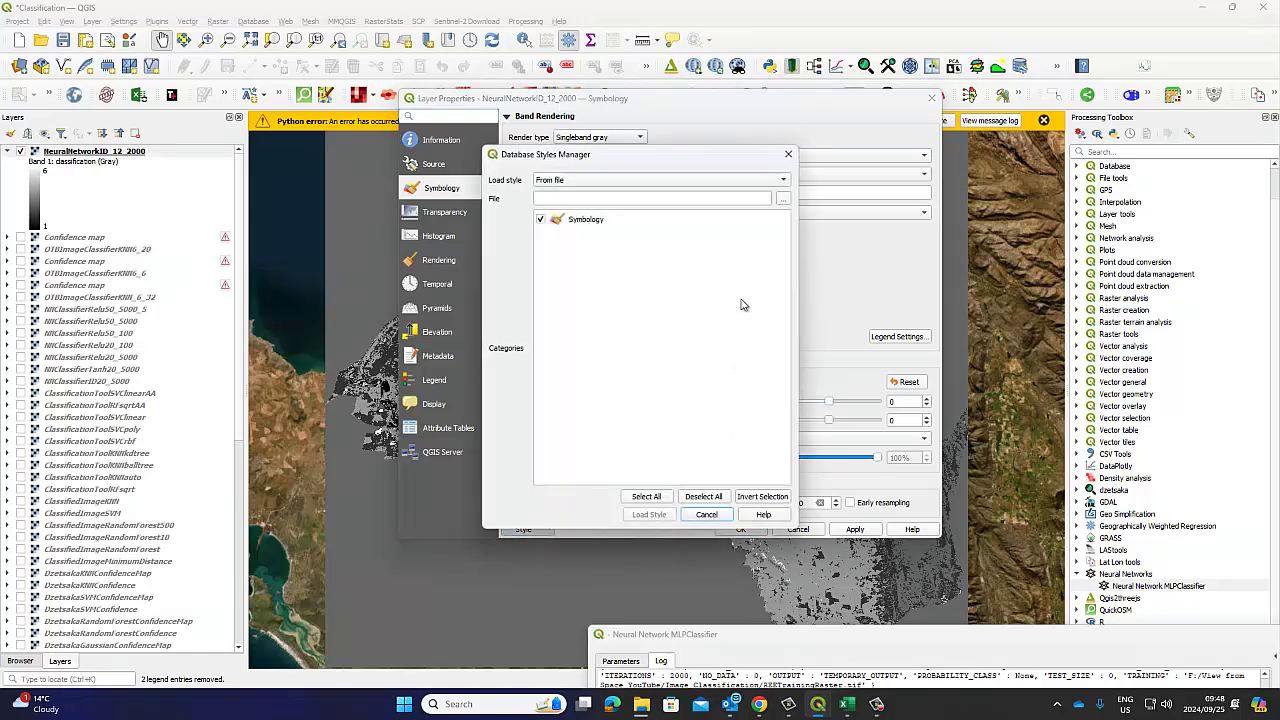
{"action": "left_click", "coordinate": [784, 200]}
{"action": "scroll", "coordinate": [900, 430], "scroll_direction": "down", "scroll_amount": 10}
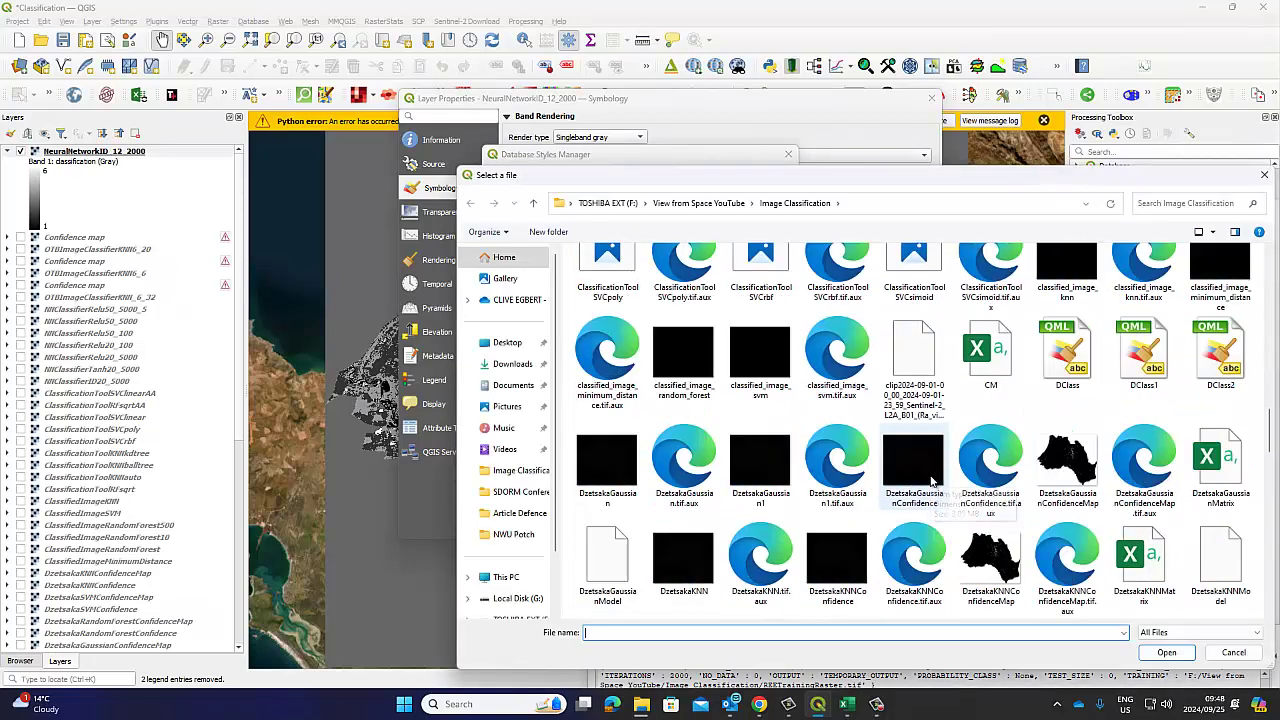
{"action": "left_click", "coordinate": [1143, 355]}
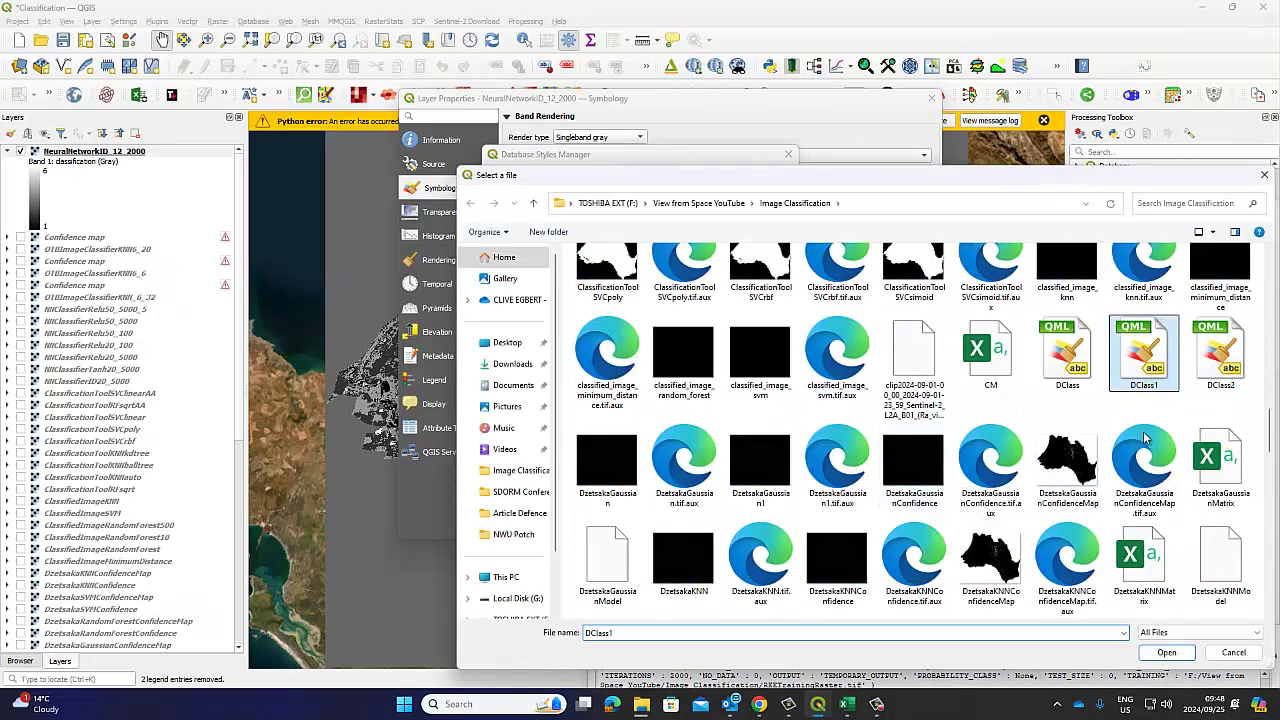
{"action": "left_click", "coordinate": [1167, 653]}
{"action": "left_click", "coordinate": [658, 519]}
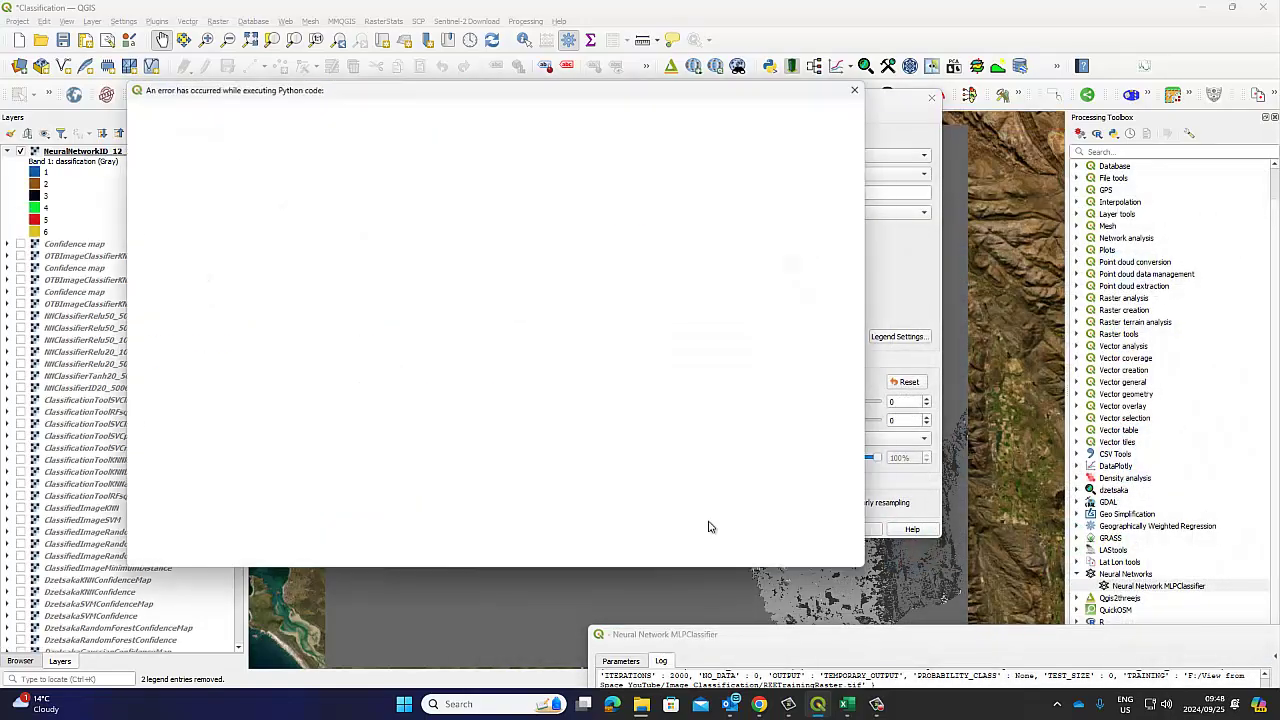
{"action": "left_click", "coordinate": [832, 562]}
{"action": "left_click", "coordinate": [837, 562]}
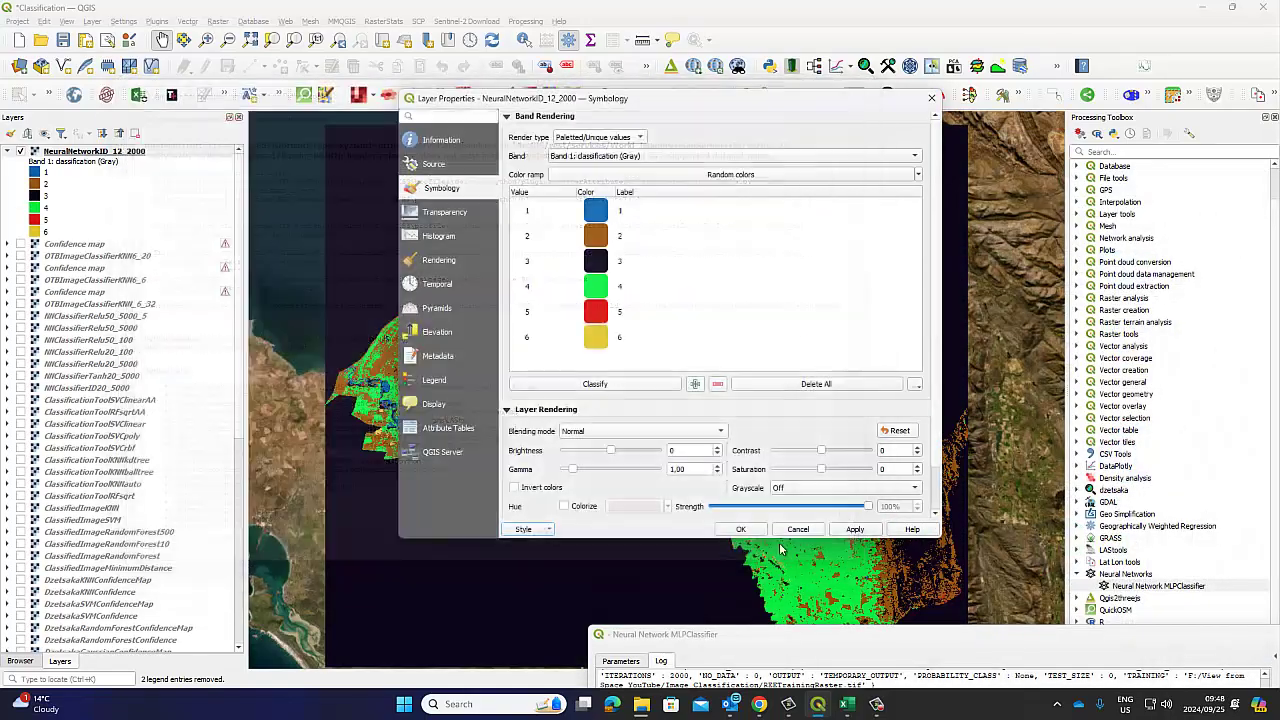
{"action": "left_click", "coordinate": [740, 529]}
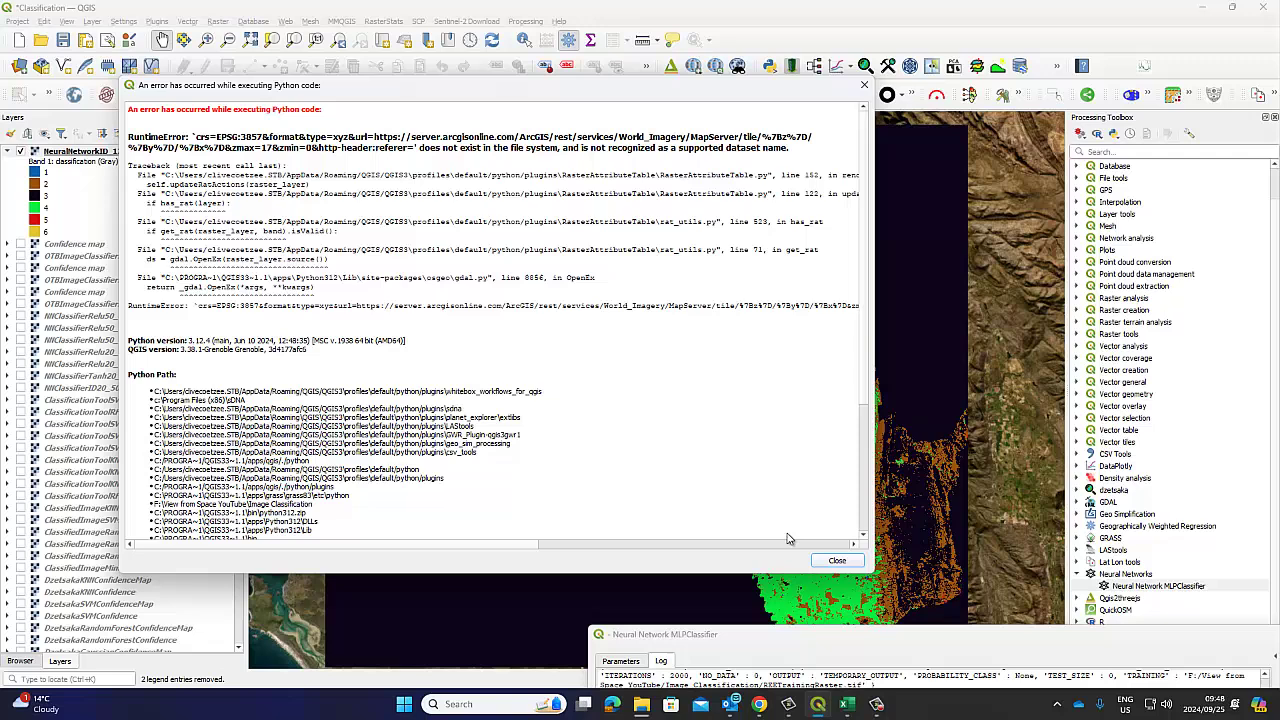
{"action": "left_click", "coordinate": [835, 561]}
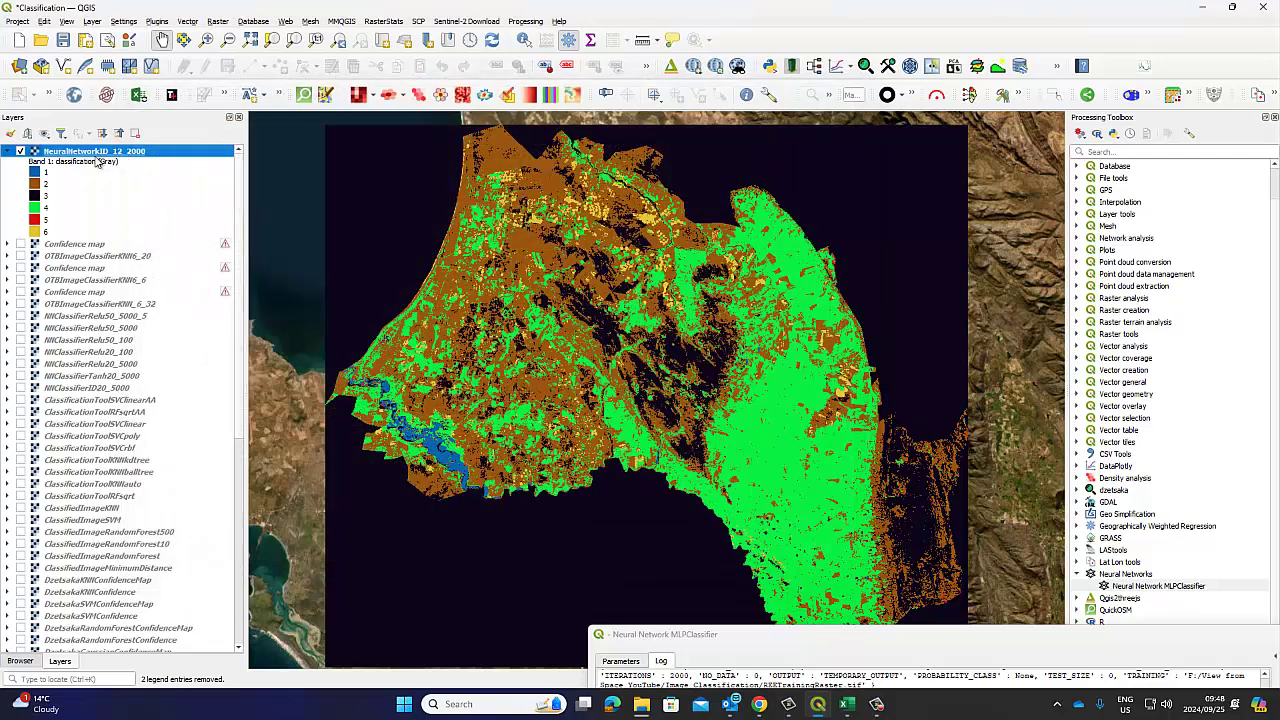
Return to the classifier parameters and set the hidden neurons to "24," and the maximum number of iterations to 5000.
{"action": "left_click", "coordinate": [731, 634]}
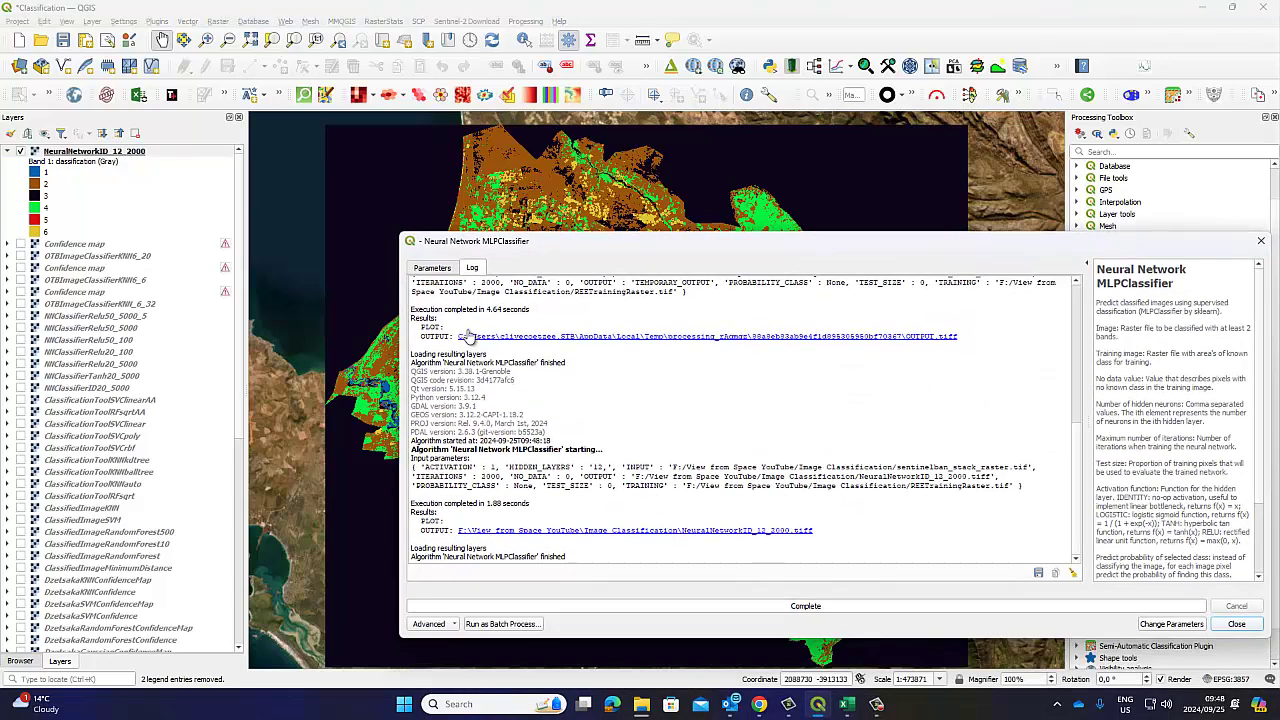
{"action": "left_click", "coordinate": [434, 268]}
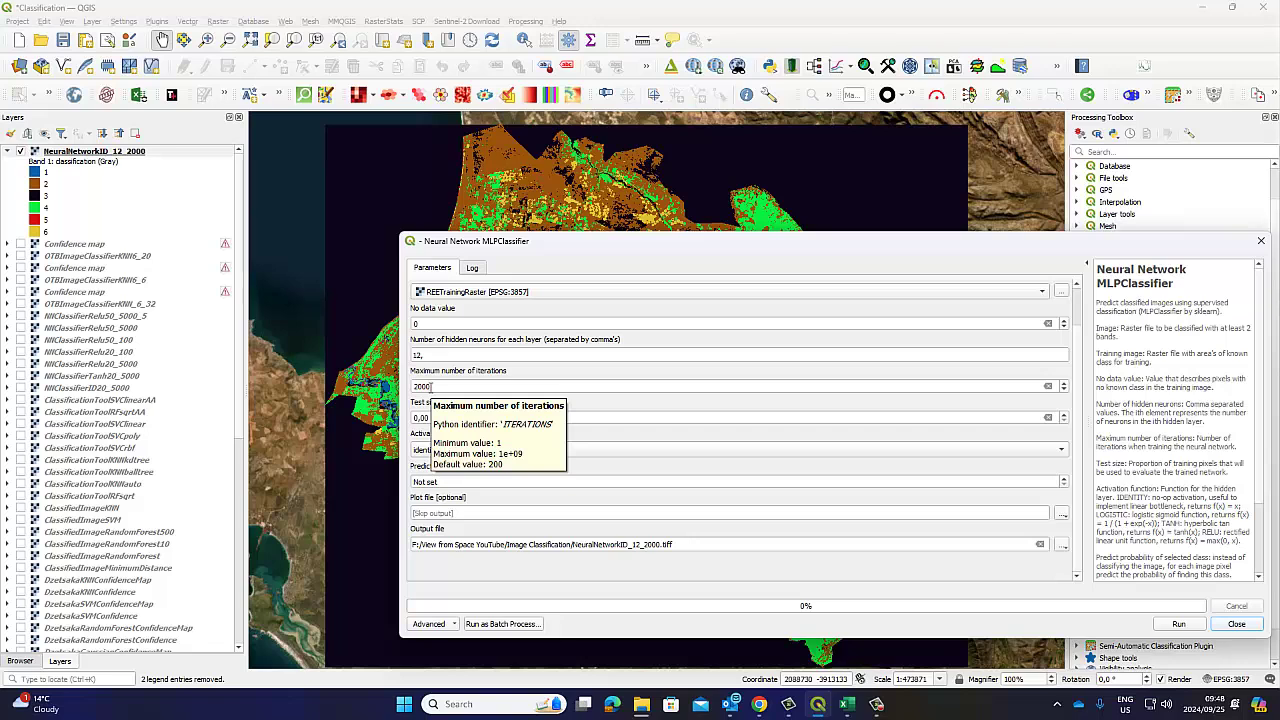
{"action": "double_click", "coordinate": [418, 356]}
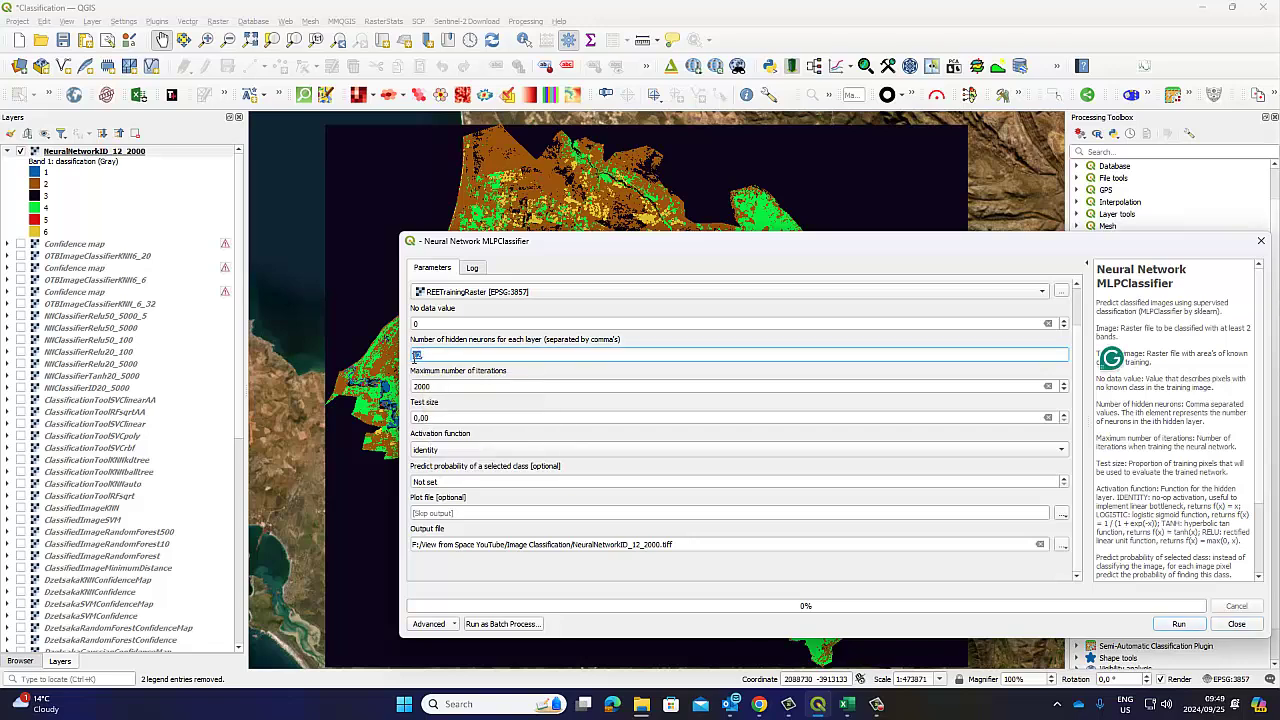
{"action": "type", "text": "24,"}
{"action": "double_click", "coordinate": [416, 387]}
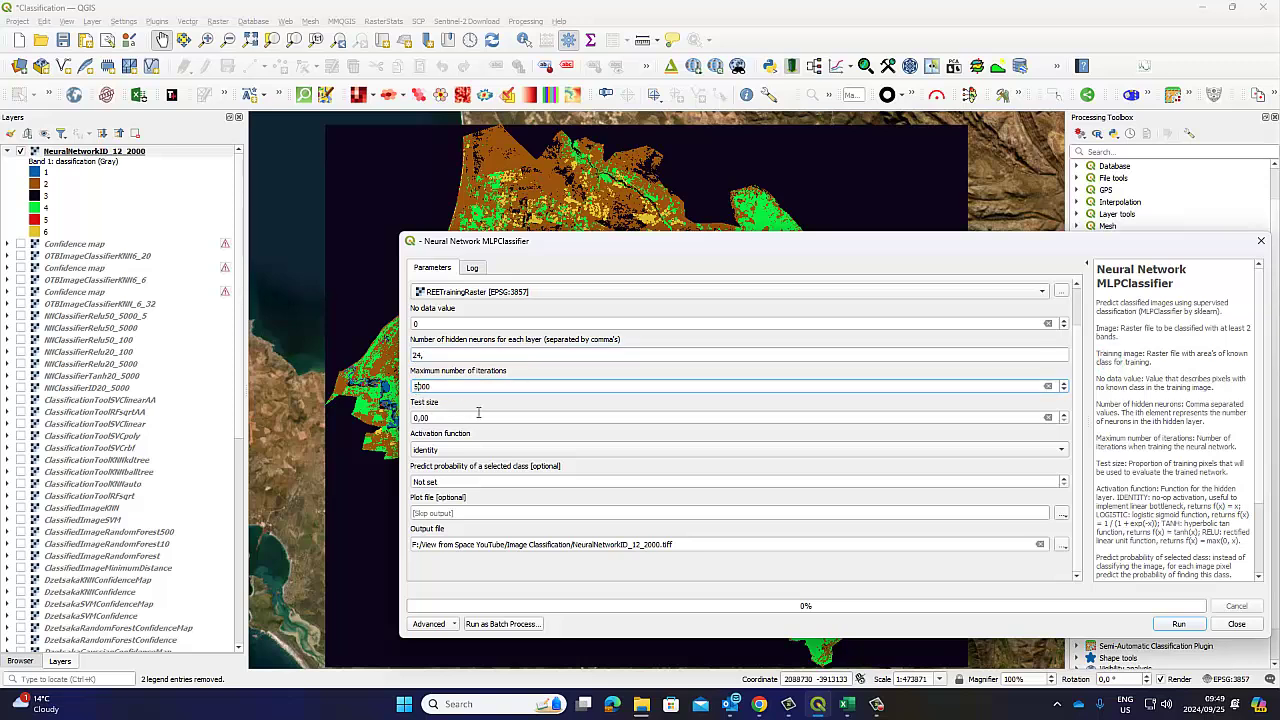
Change the output file name to NeuralNetworkID_24_5000.tiff and run the classifier.
{"action": "left_click", "coordinate": [638, 544]}
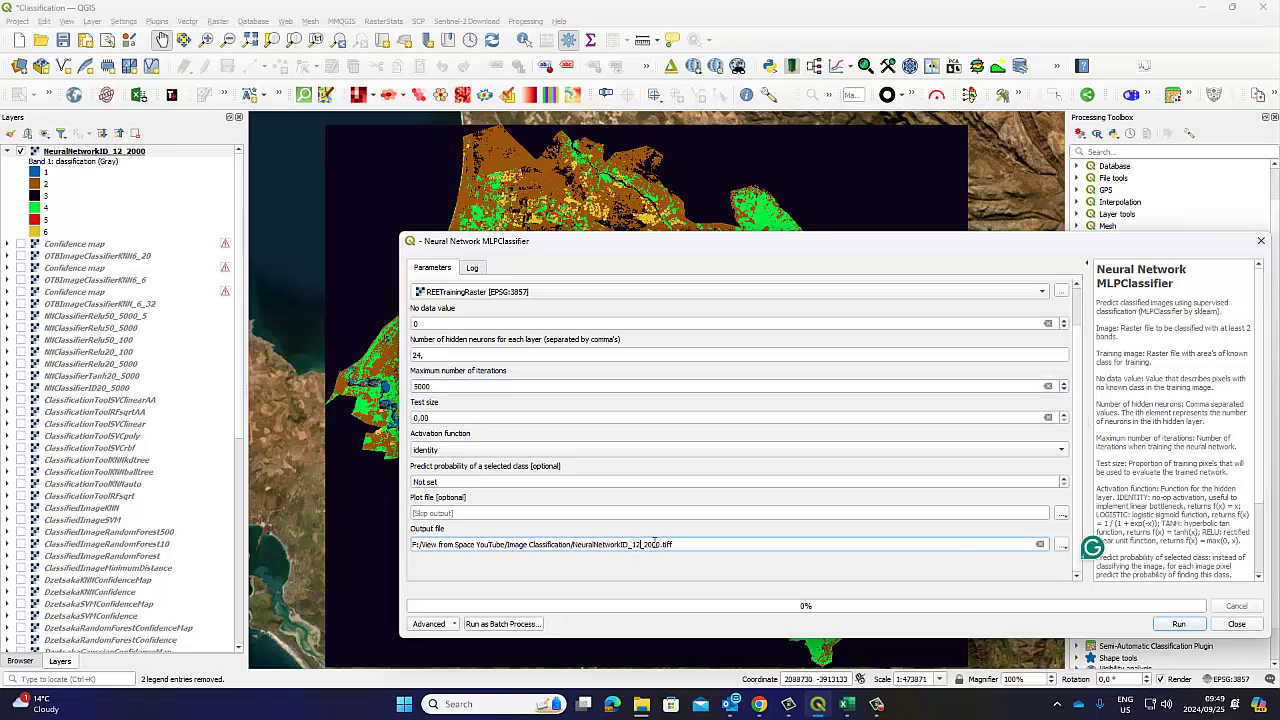
{"action": "key", "text": "BackSpace"}
{"action": "key", "text": "BackSpace"}
{"action": "type", "text": "24"}
{"action": "key", "text": "Right"}
{"action": "key", "text": "Delete"}
{"action": "type", "text": "5"}
{"action": "left_click", "coordinate": [1190, 626]}
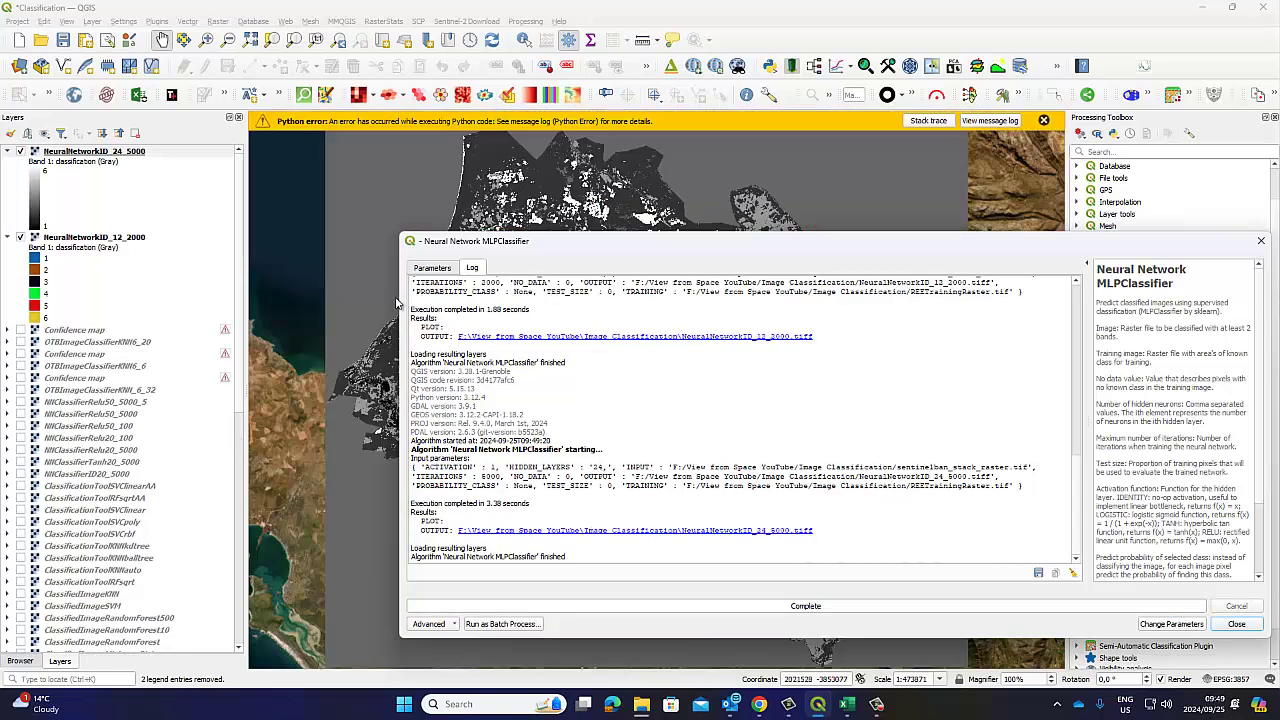
Dismiss the Python error notice, move the classifier dialog aside and open the symbology properties of the NeuralNetworkID_24_5000 layer.
{"action": "left_click", "coordinate": [1044, 121]}
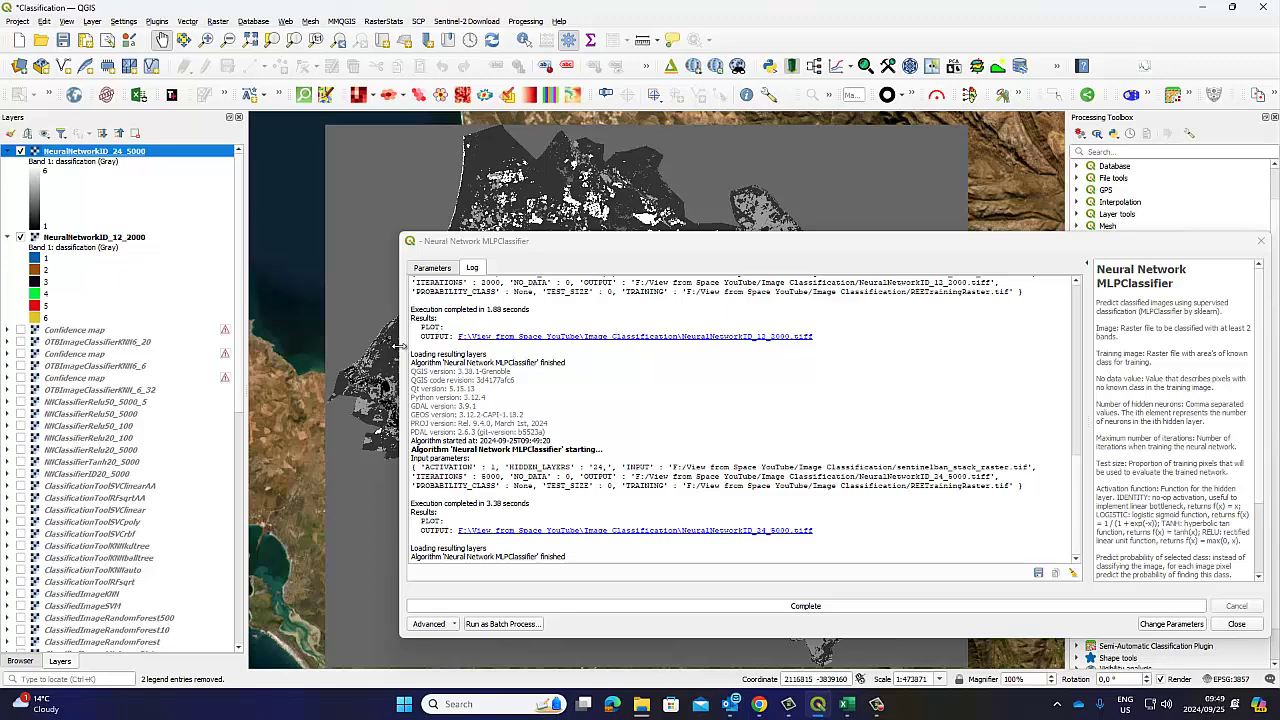
{"action": "left_click_drag", "start_coordinate": [398, 345], "coordinate": [640, 346]}
{"action": "left_click_drag", "start_coordinate": [872, 247], "coordinate": [1220, 383]}
{"action": "right_click", "coordinate": [96, 153]}
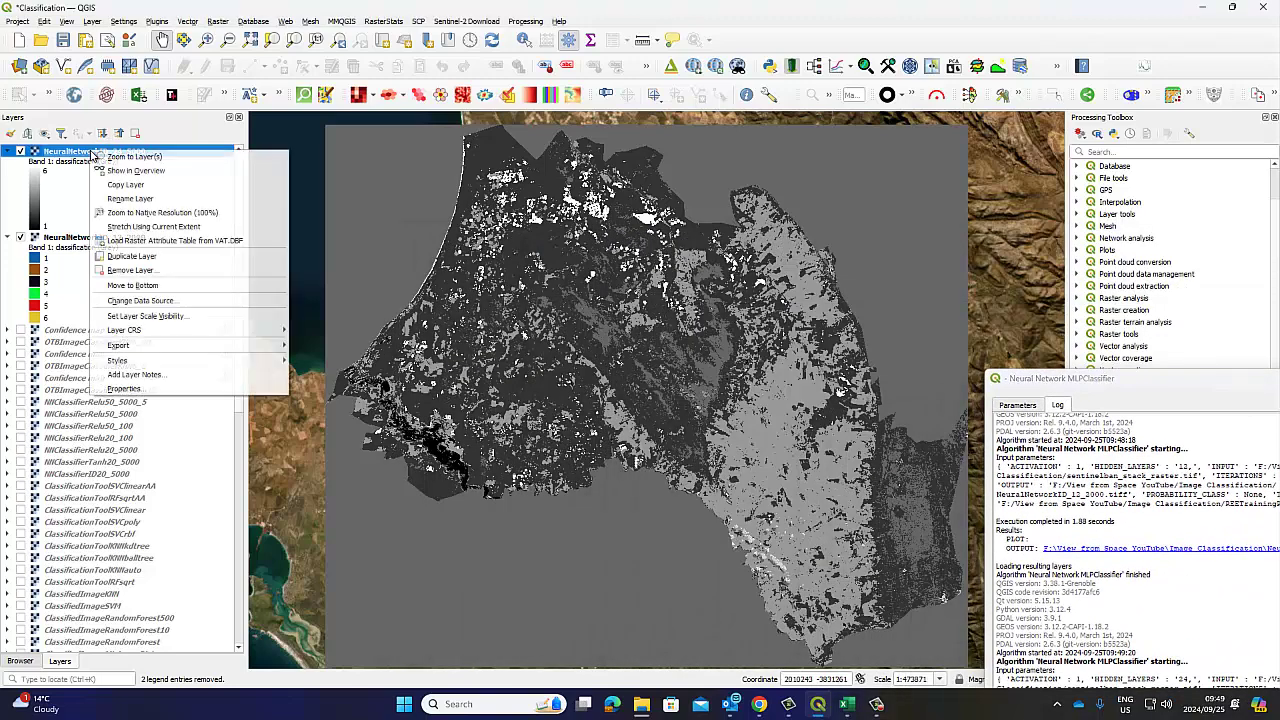
{"action": "left_click", "coordinate": [124, 388]}
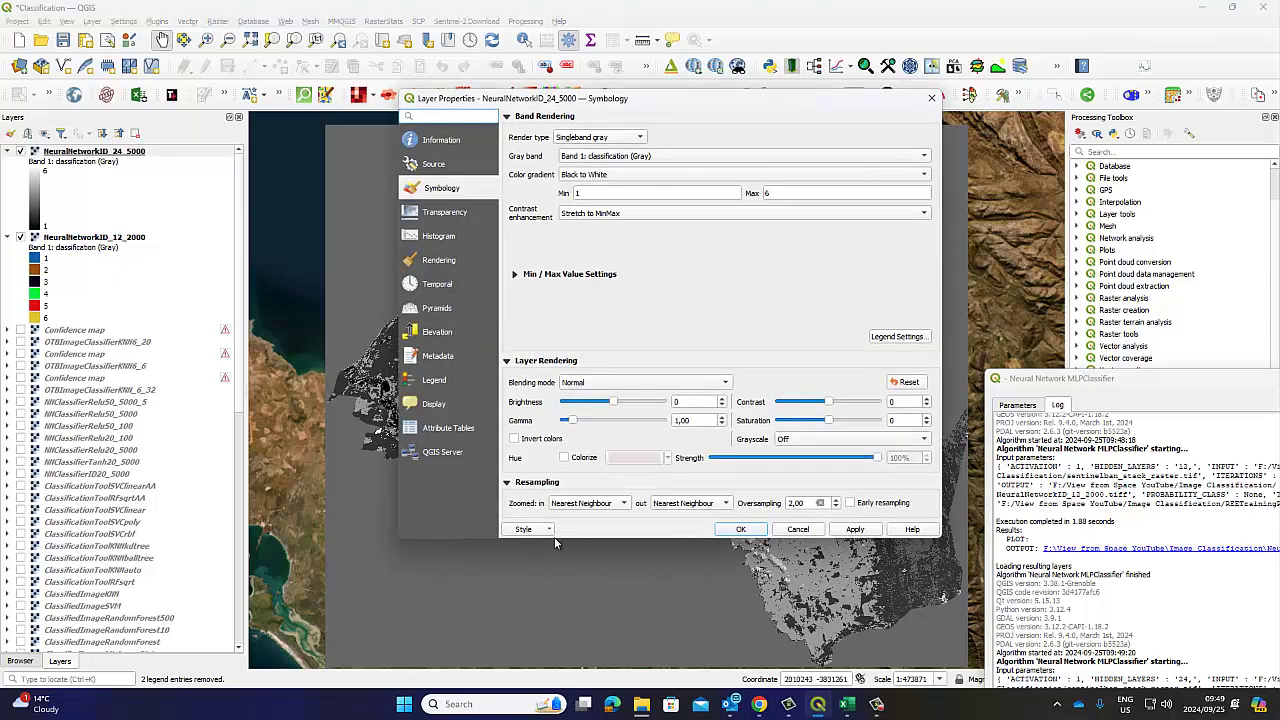
Load the DClass1 QML style file into the NeuralNetworkID_24_5000 layer and apply it, dismissing the Python error dialogs.
{"action": "left_click", "coordinate": [549, 530]}
{"action": "left_click", "coordinate": [535, 547]}
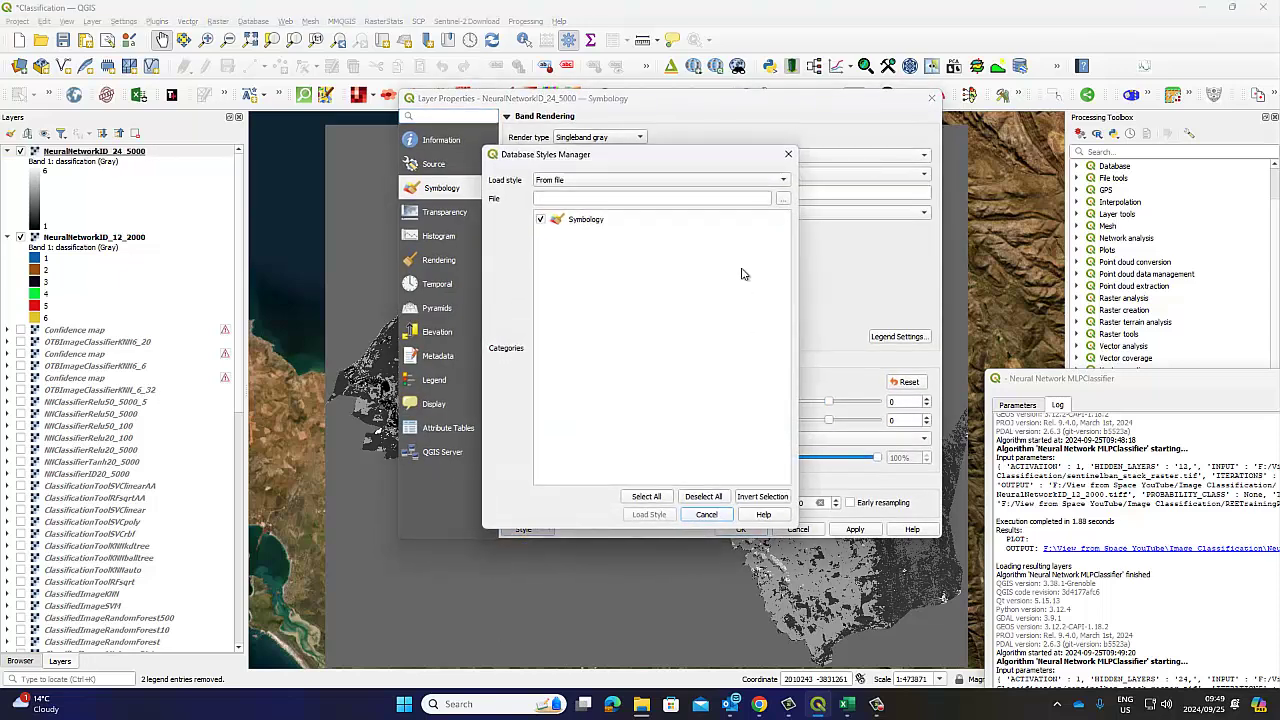
{"action": "left_click", "coordinate": [776, 202]}
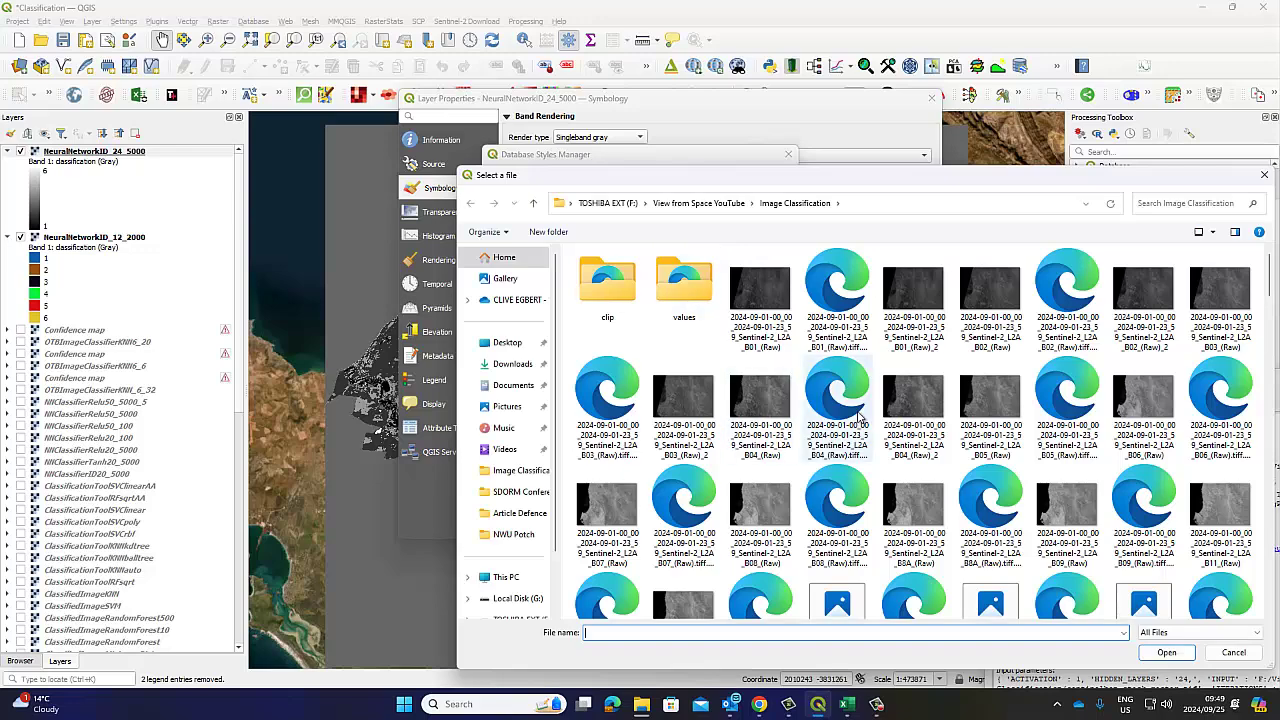
{"action": "scroll", "coordinate": [1030, 435], "scroll_direction": "down", "scroll_amount": 5}
{"action": "scroll", "coordinate": [1030, 435], "scroll_direction": "down", "scroll_amount": 5}
{"action": "left_click", "coordinate": [1143, 550]}
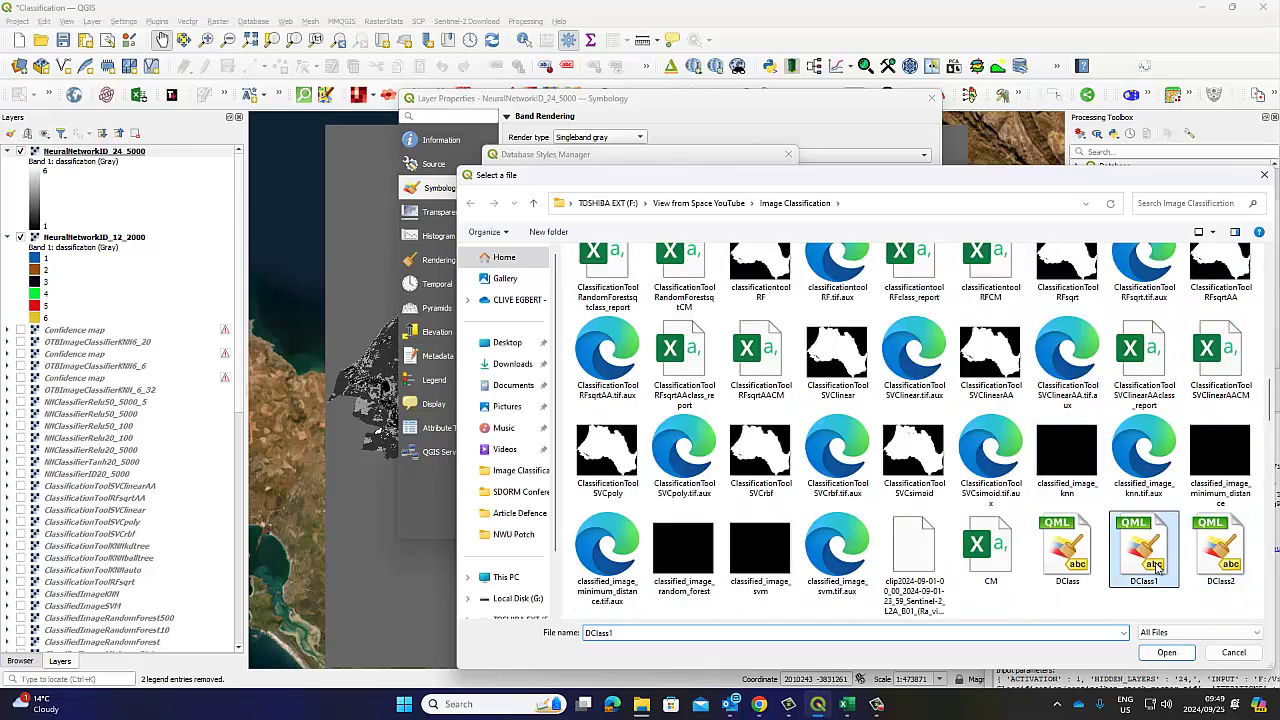
{"action": "left_click", "coordinate": [1166, 652]}
{"action": "left_click", "coordinate": [652, 515]}
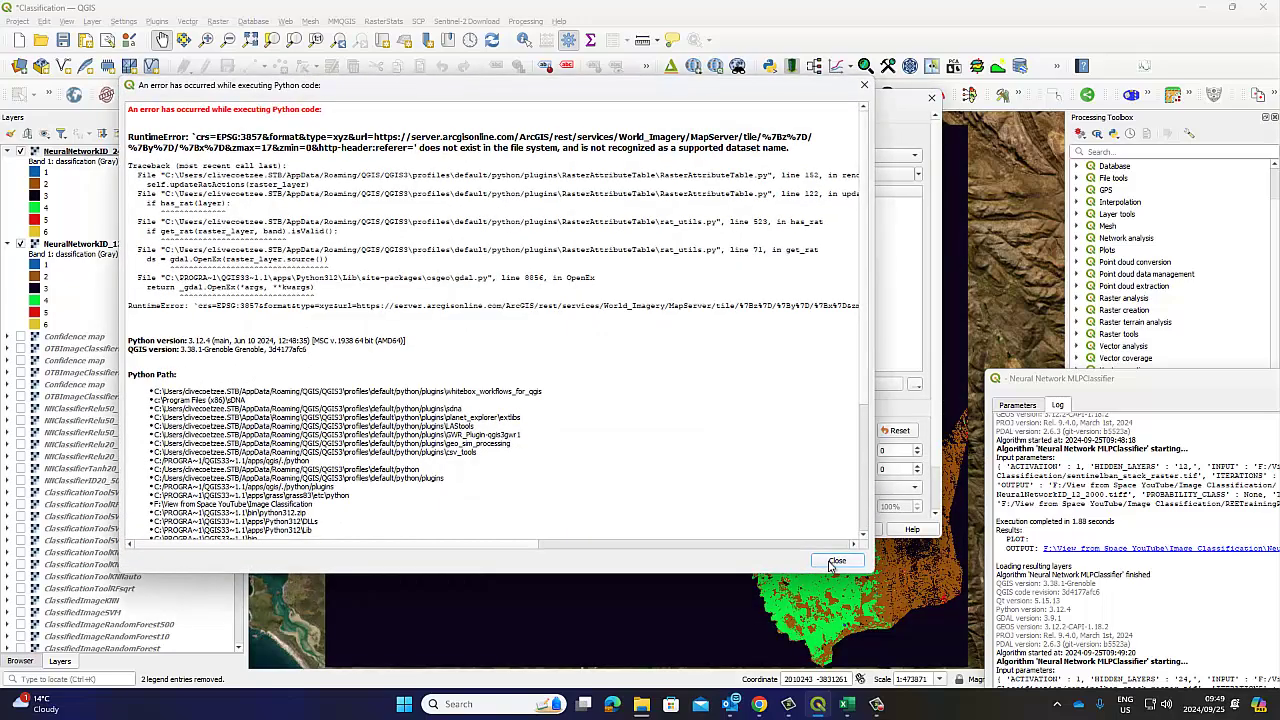
{"action": "left_click", "coordinate": [820, 560]}
{"action": "left_click", "coordinate": [745, 532]}
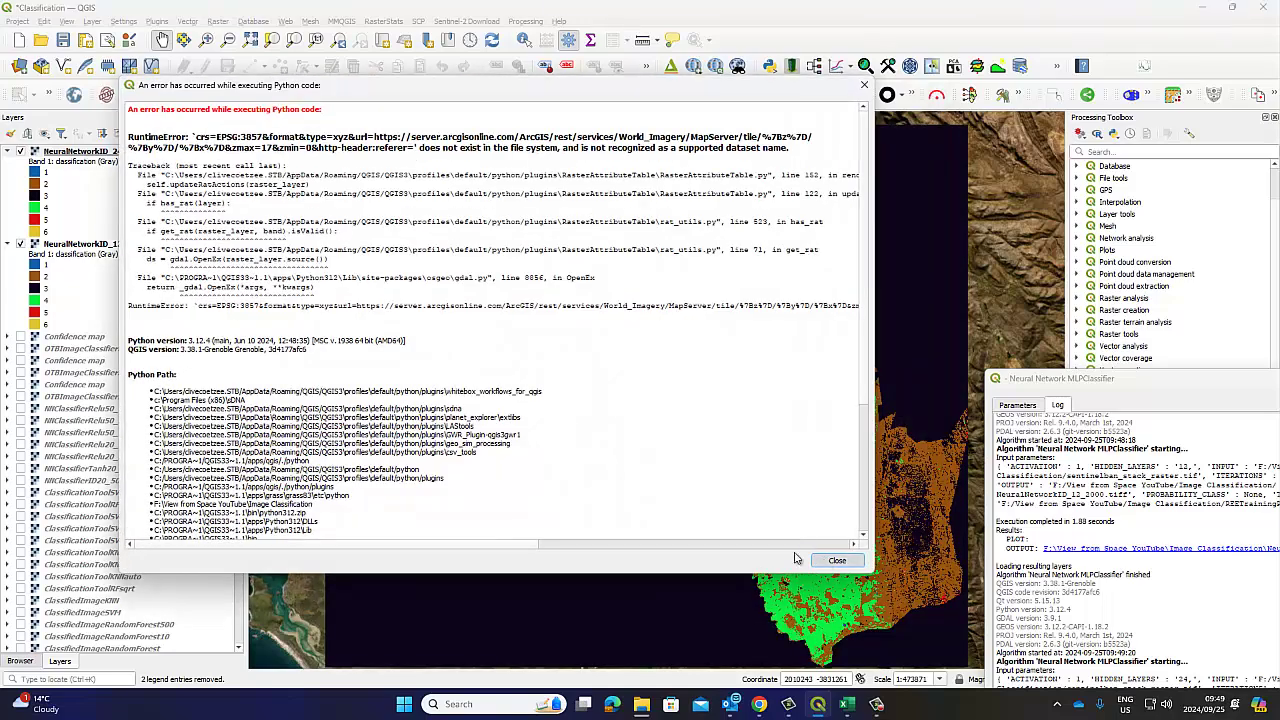
{"action": "left_click", "coordinate": [834, 561]}
Collapse the legends of both NeuralNetworkID layers and toggle the visibility of NeuralNetworkID_24_5000 to compare it with NeuralNetworkID_12_2000.
{"action": "left_click", "coordinate": [9, 151]}
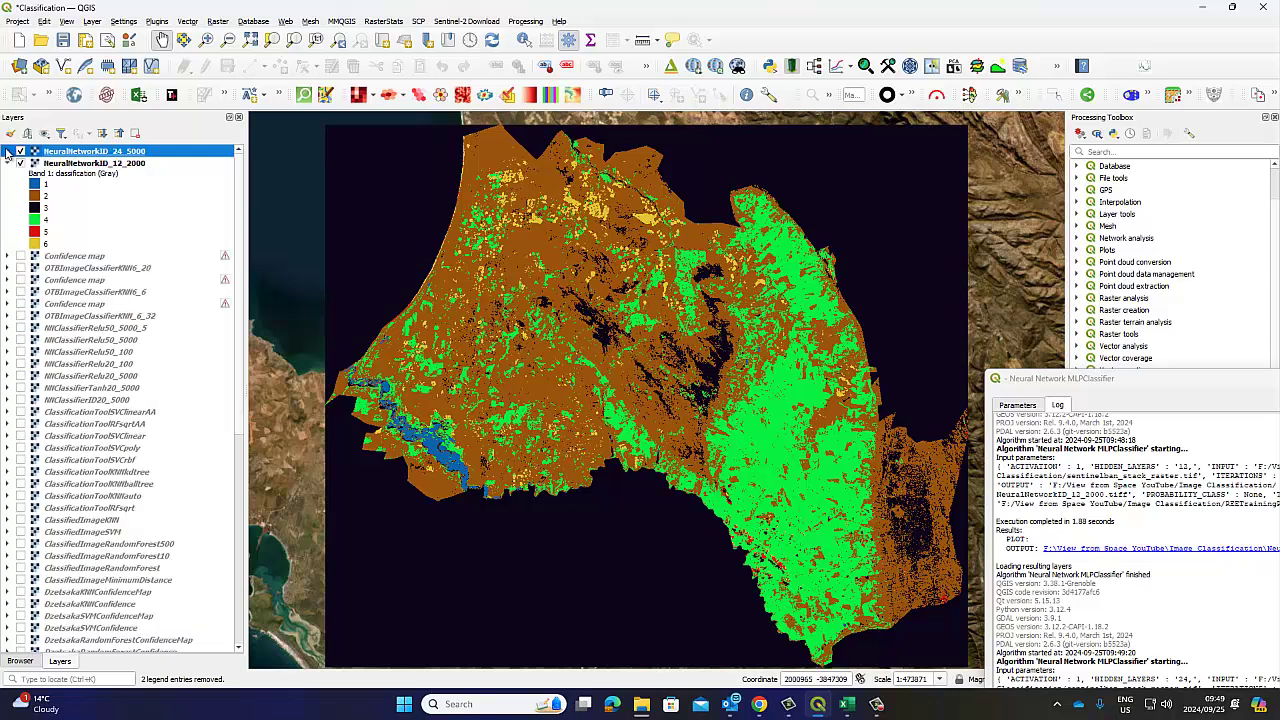
{"action": "left_click", "coordinate": [9, 163]}
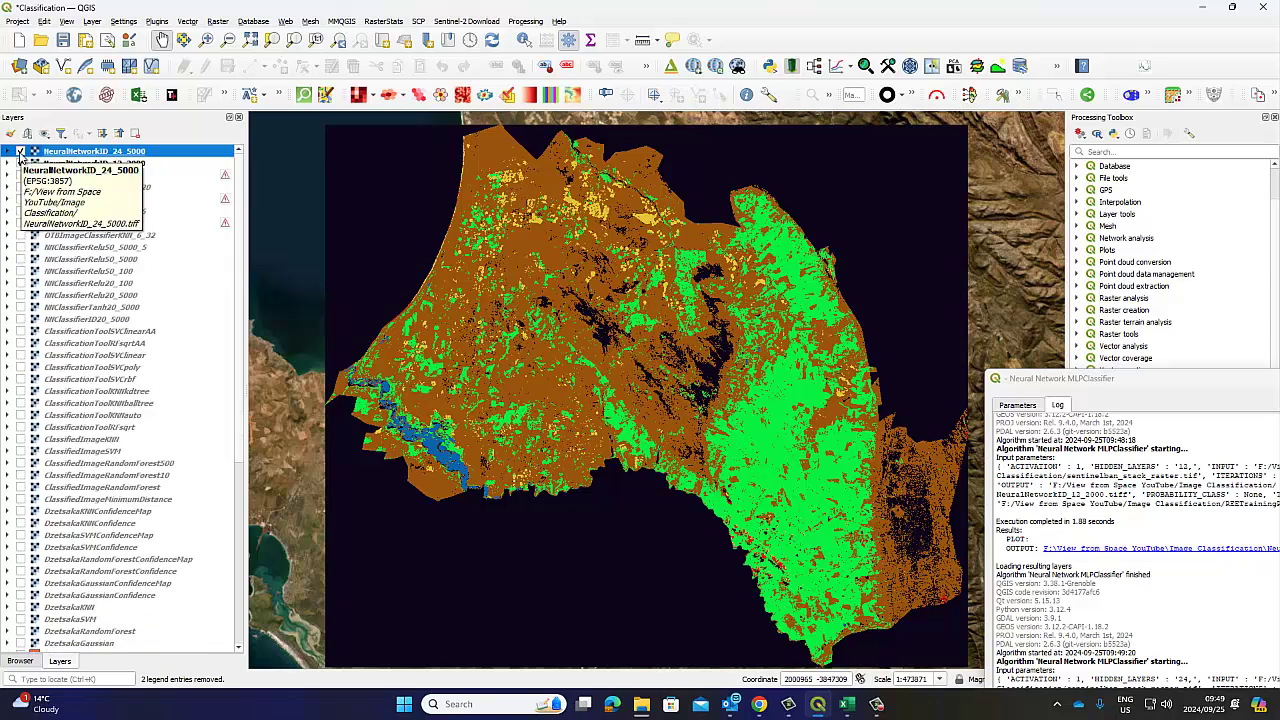
{"action": "left_click", "coordinate": [20, 151]}
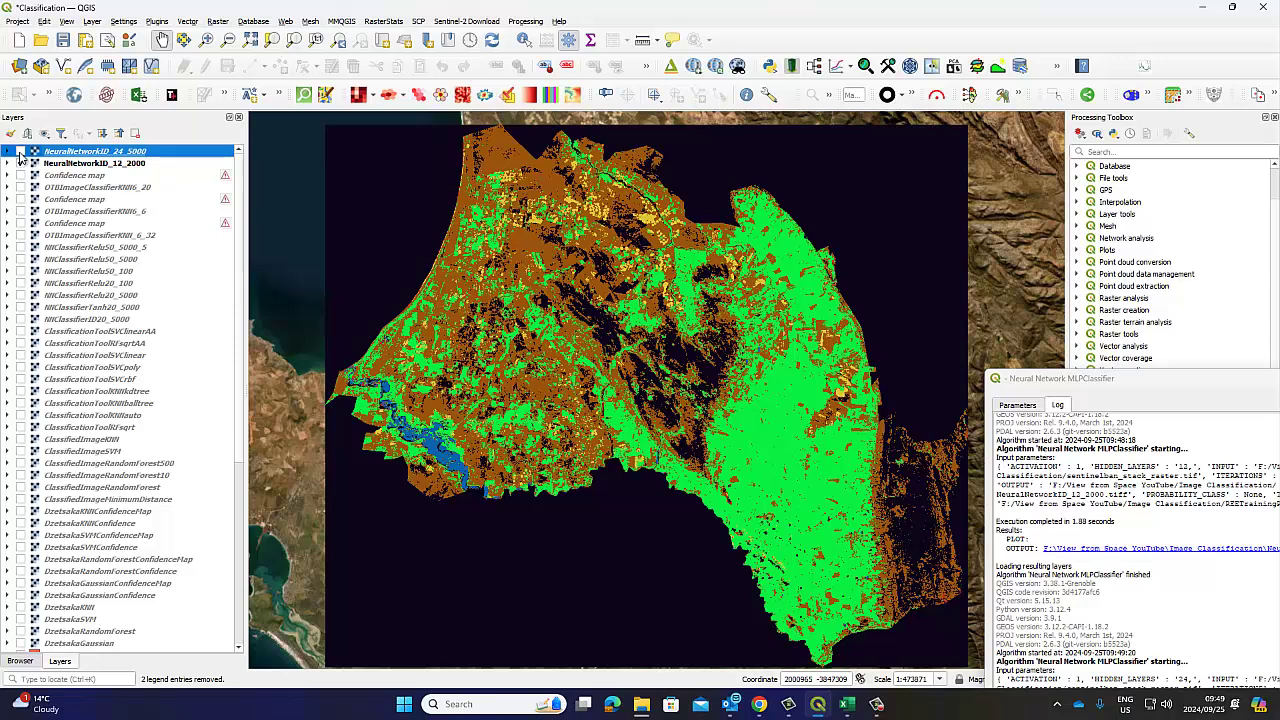
{"action": "left_click", "coordinate": [20, 151]}
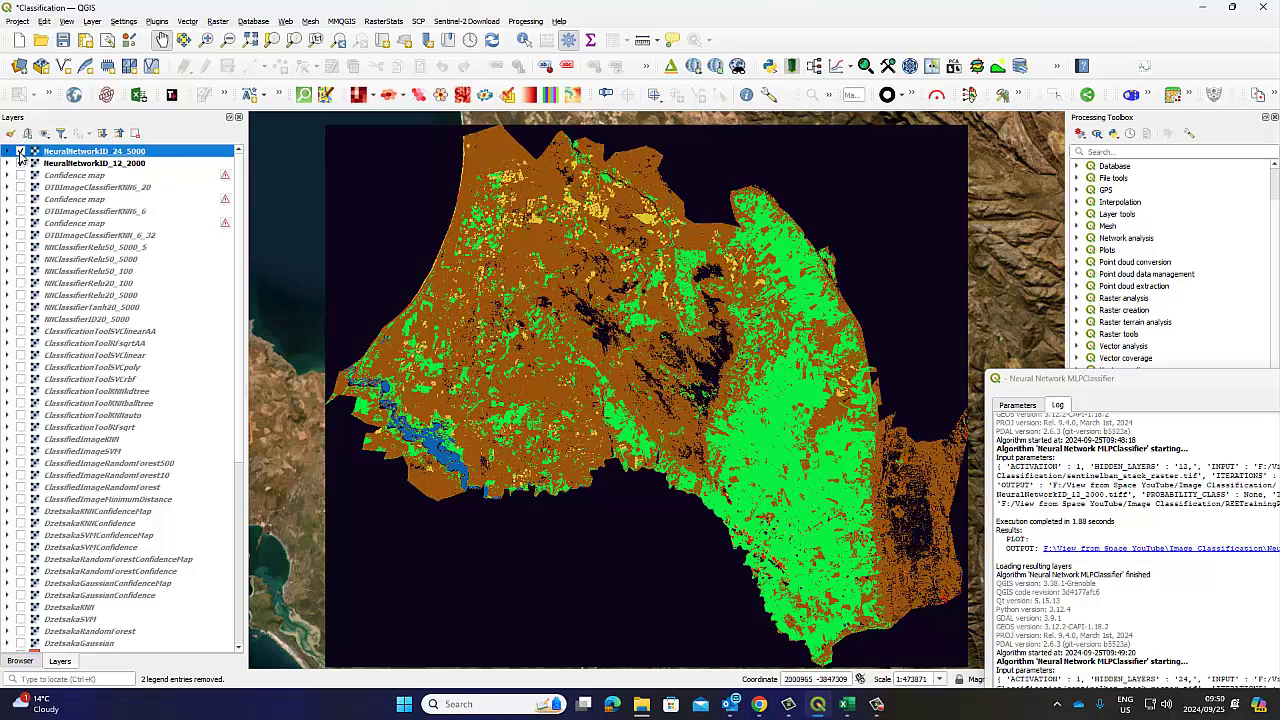
{"action": "left_click", "coordinate": [20, 151]}
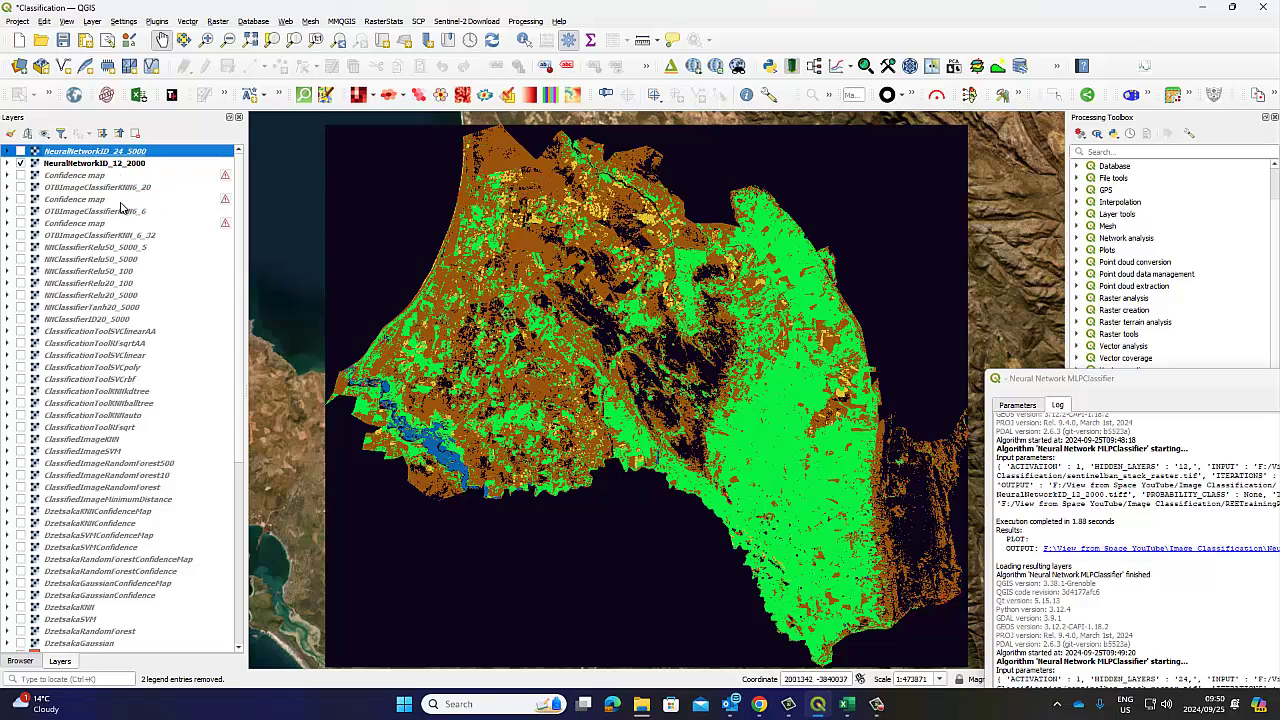
{"action": "left_click", "coordinate": [21, 151]}
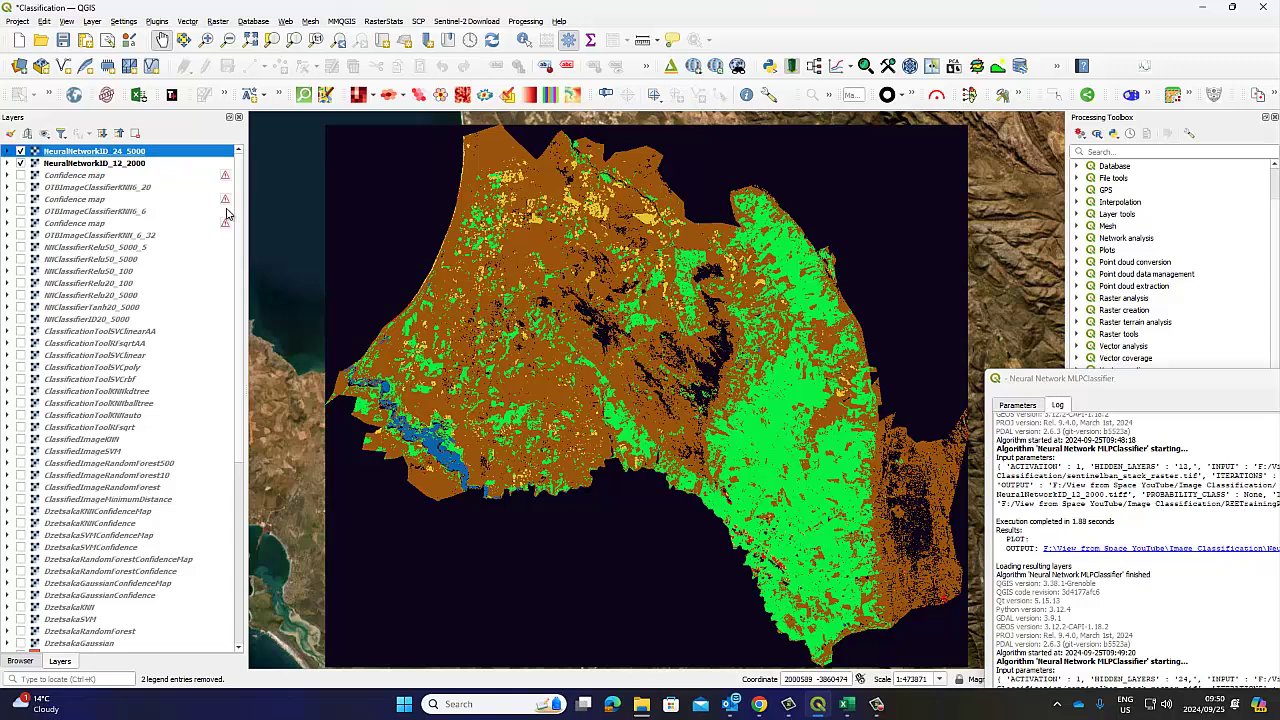
{"action": "left_click_drag", "start_coordinate": [555, 363], "coordinate": [545, 345]}
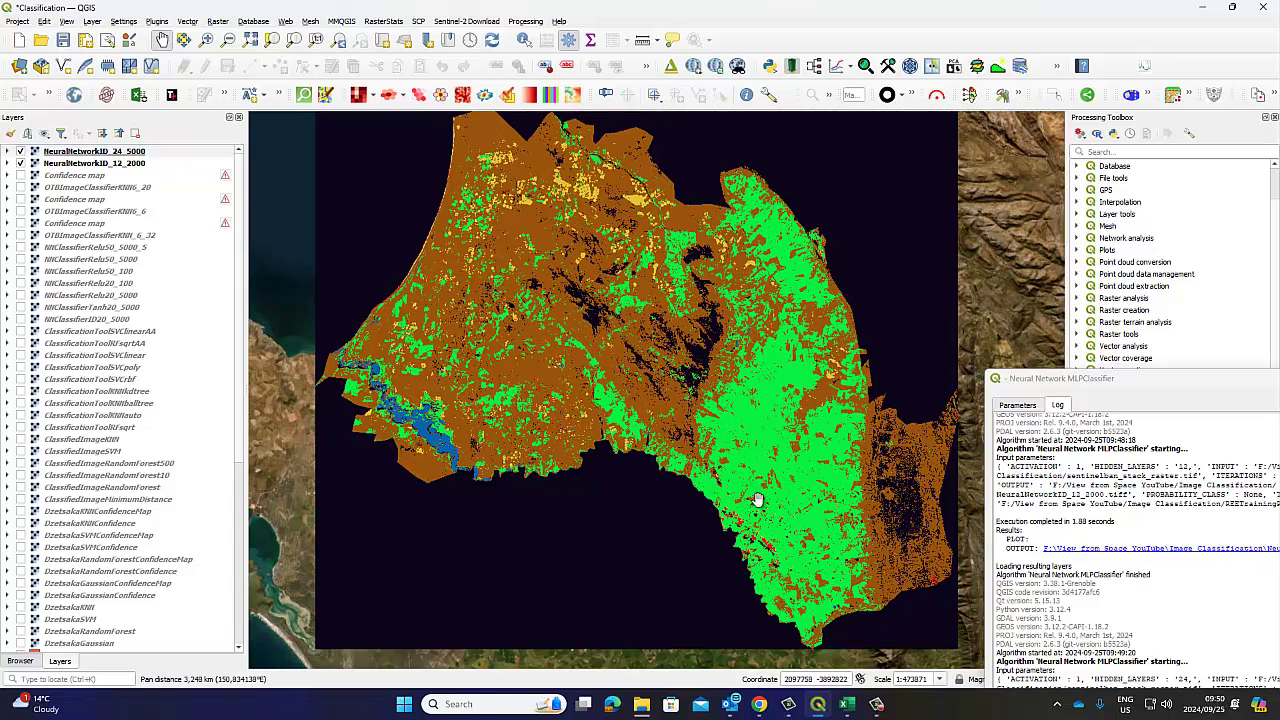
{"action": "left_click", "coordinate": [20, 151]}
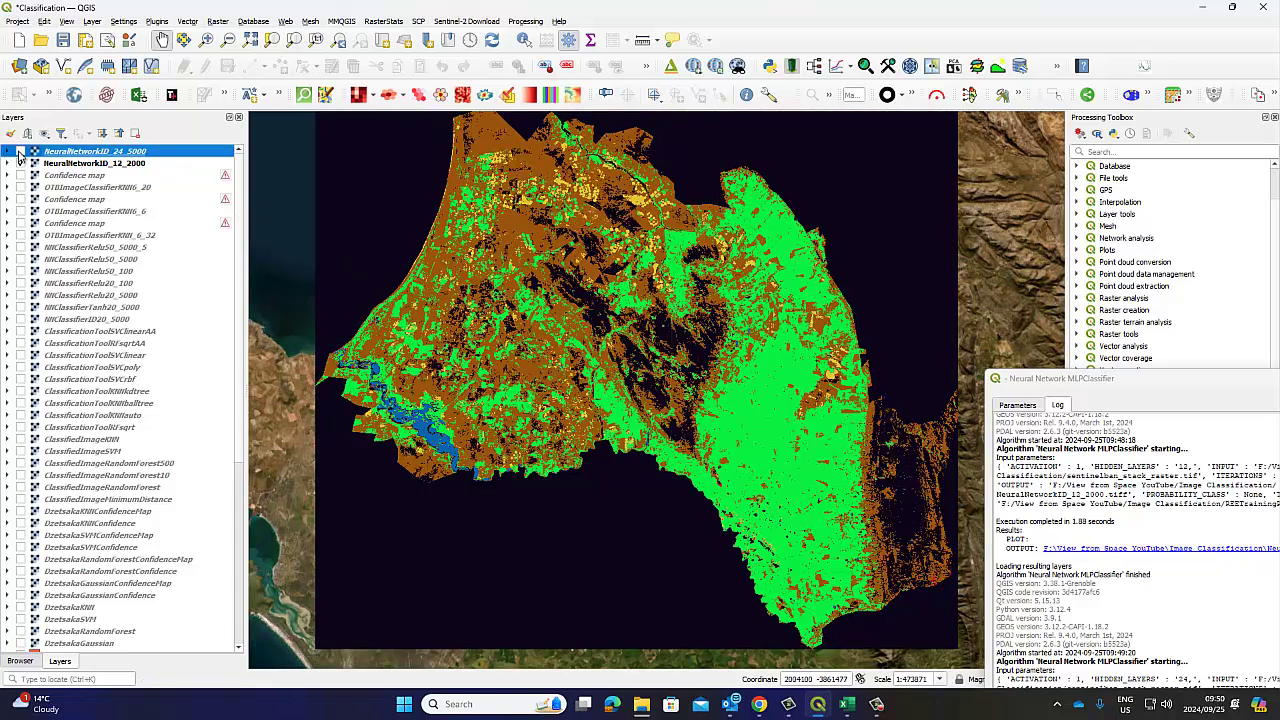
{"action": "left_click", "coordinate": [20, 151]}
{"action": "left_click", "coordinate": [20, 152]}
{"action": "left_click", "coordinate": [20, 152]}
Return to the classifier parameters and set the activation function to tanh, the hidden neurons to "20," and the maximum number of iterations to 3500.
{"action": "left_click_drag", "start_coordinate": [1139, 384], "coordinate": [468, 200]}
{"action": "left_click", "coordinate": [348, 219]}
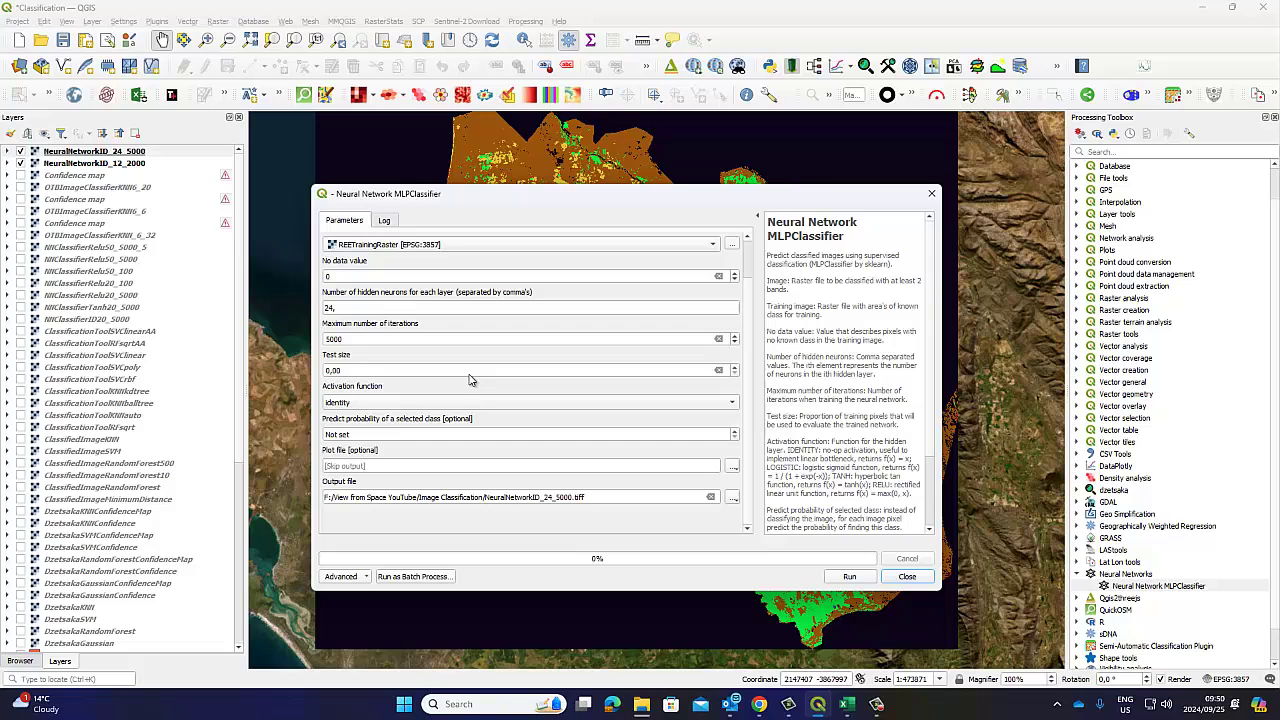
{"action": "left_click", "coordinate": [408, 405]}
{"action": "left_click", "coordinate": [373, 418]}
{"action": "left_click", "coordinate": [334, 310]}
{"action": "key", "text": "BackSpace"}
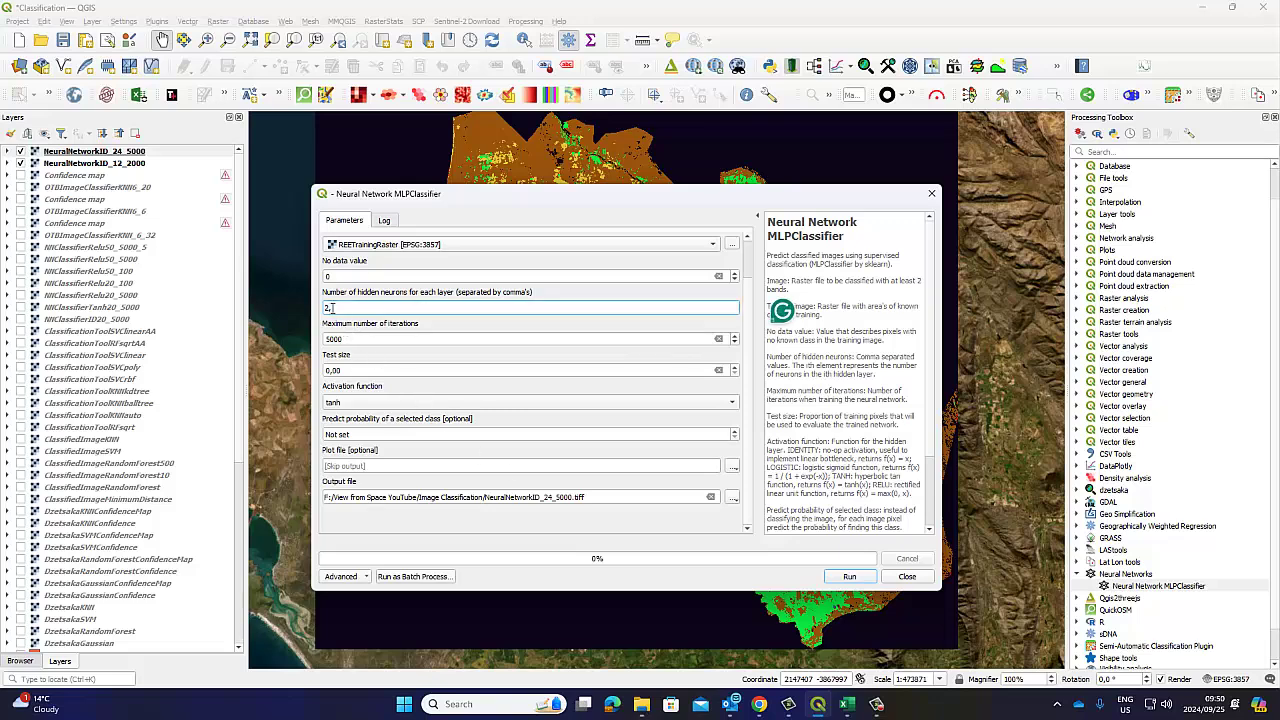
{"action": "type", "text": "0"}
{"action": "left_click_drag", "start_coordinate": [355, 340], "coordinate": [333, 342]}
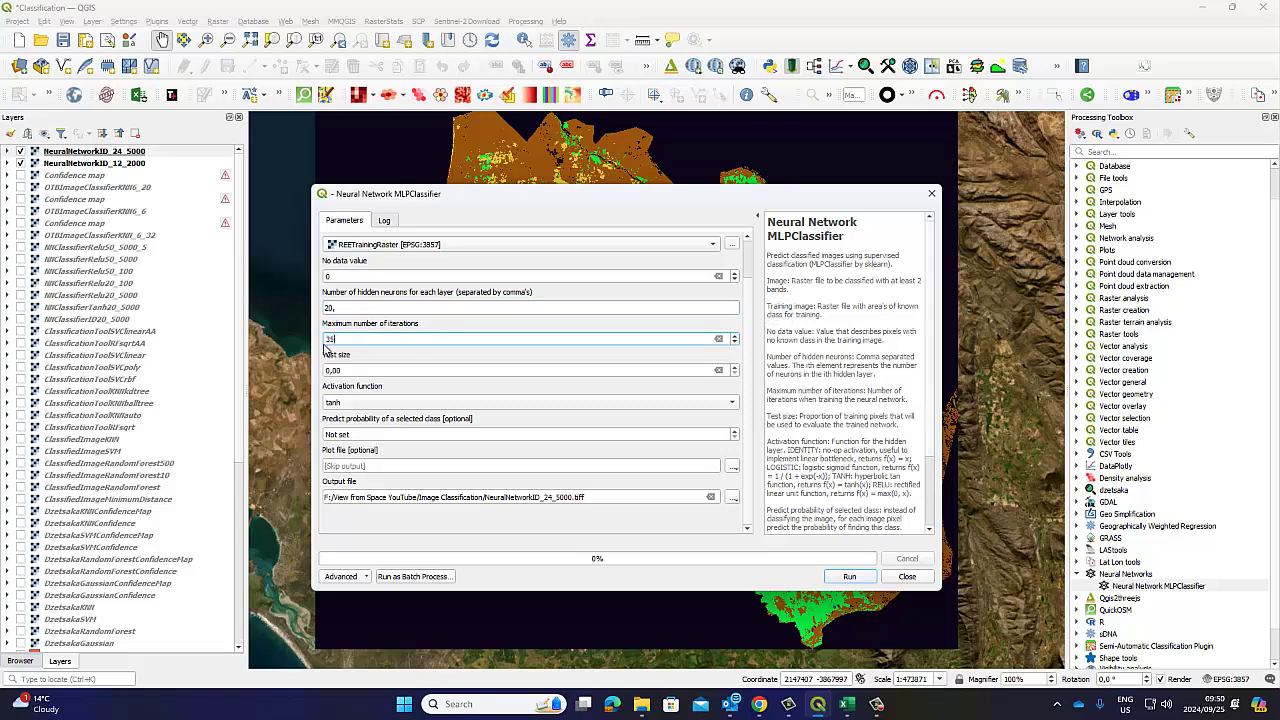
{"action": "type", "text": "3500"}
Change the output file name to NeuralNetworkTanh_20_3500.tiff and run the classifier.
{"action": "left_click", "coordinate": [541, 497]}
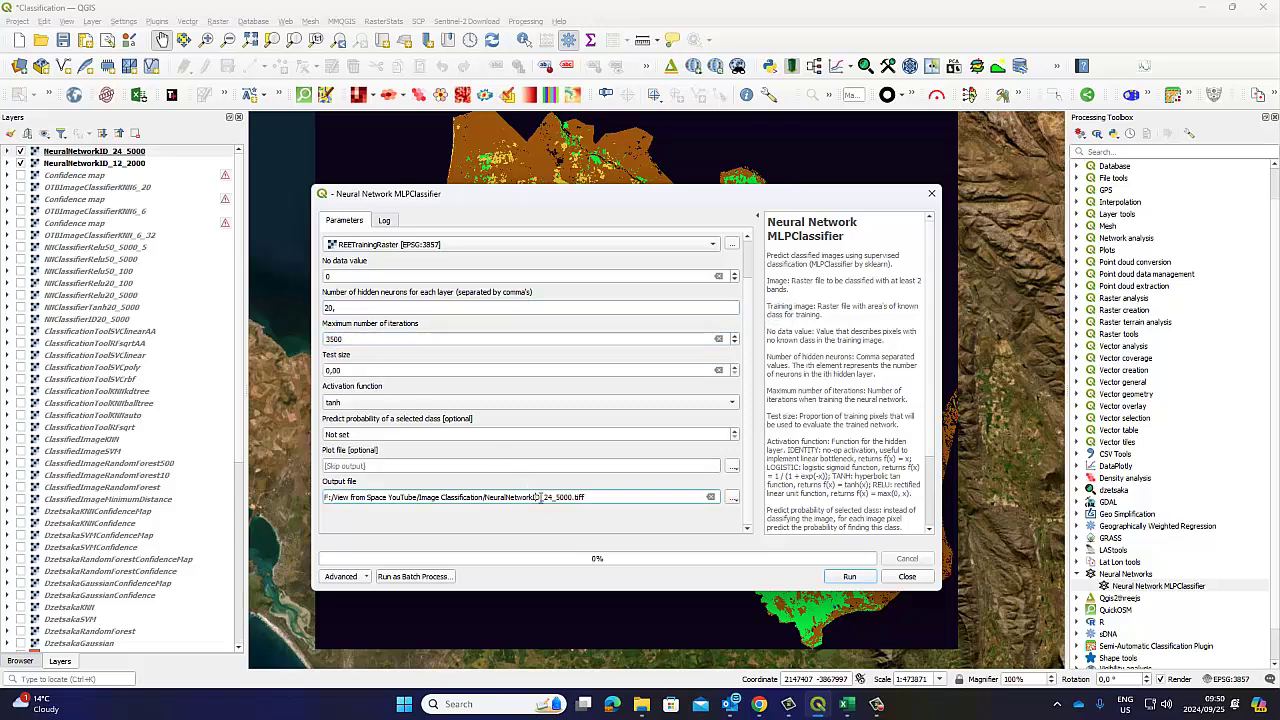
{"action": "key", "text": "BackSpace"}
{"action": "key", "text": "BackSpace"}
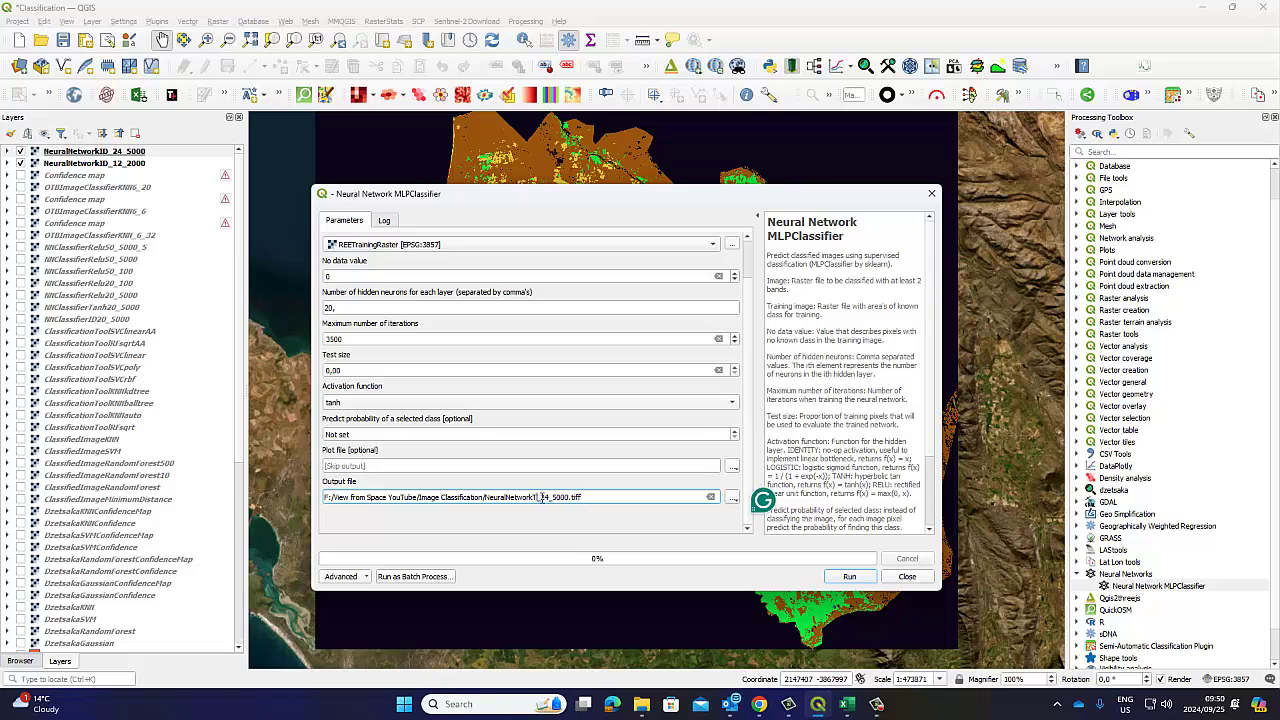
{"action": "type", "text": "Tan"}
{"action": "key", "text": "Right"}
{"action": "key", "text": "Right"}
{"action": "key", "text": "Right"}
{"action": "key", "text": "BackSpace"}
{"action": "type", "text": "0"}
{"action": "key", "text": "Right"}
{"action": "key", "text": "Right"}
{"action": "key", "text": "Right"}
{"action": "key", "text": "BackSpace"}
{"action": "left_click", "coordinate": [847, 578]}
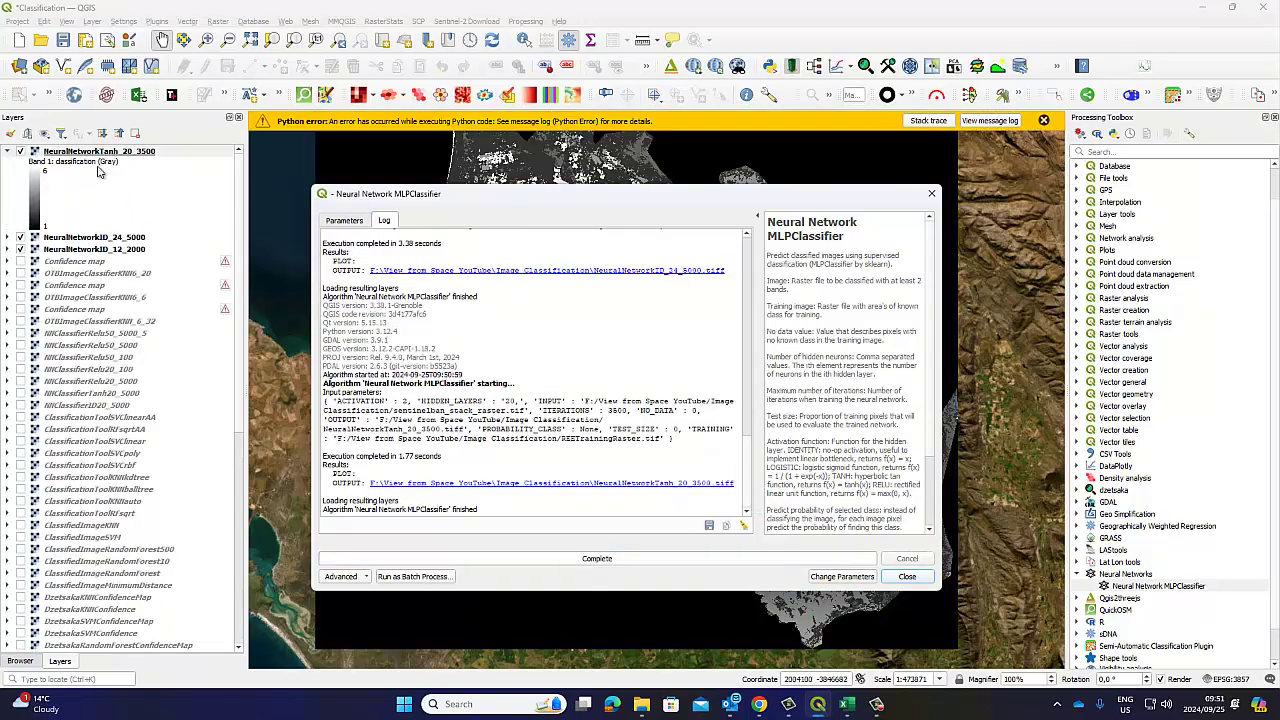
Move the classifier dialog aside and apply the DClass1 QML style to the NeuralNetworkTanh_20_3500 layer, dismissing the Python error dialogs.
{"action": "left_click_drag", "start_coordinate": [652, 200], "coordinate": [1278, 414]}
{"action": "right_click", "coordinate": [97, 152]}
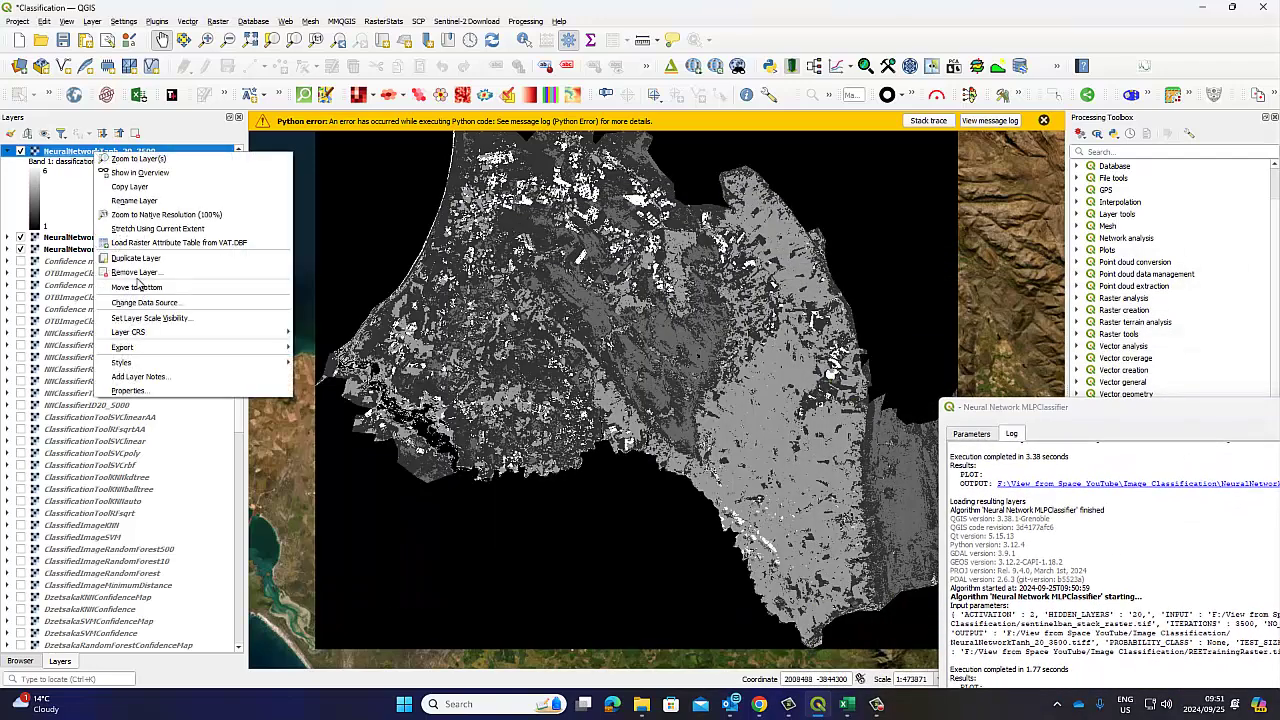
{"action": "left_click", "coordinate": [148, 390]}
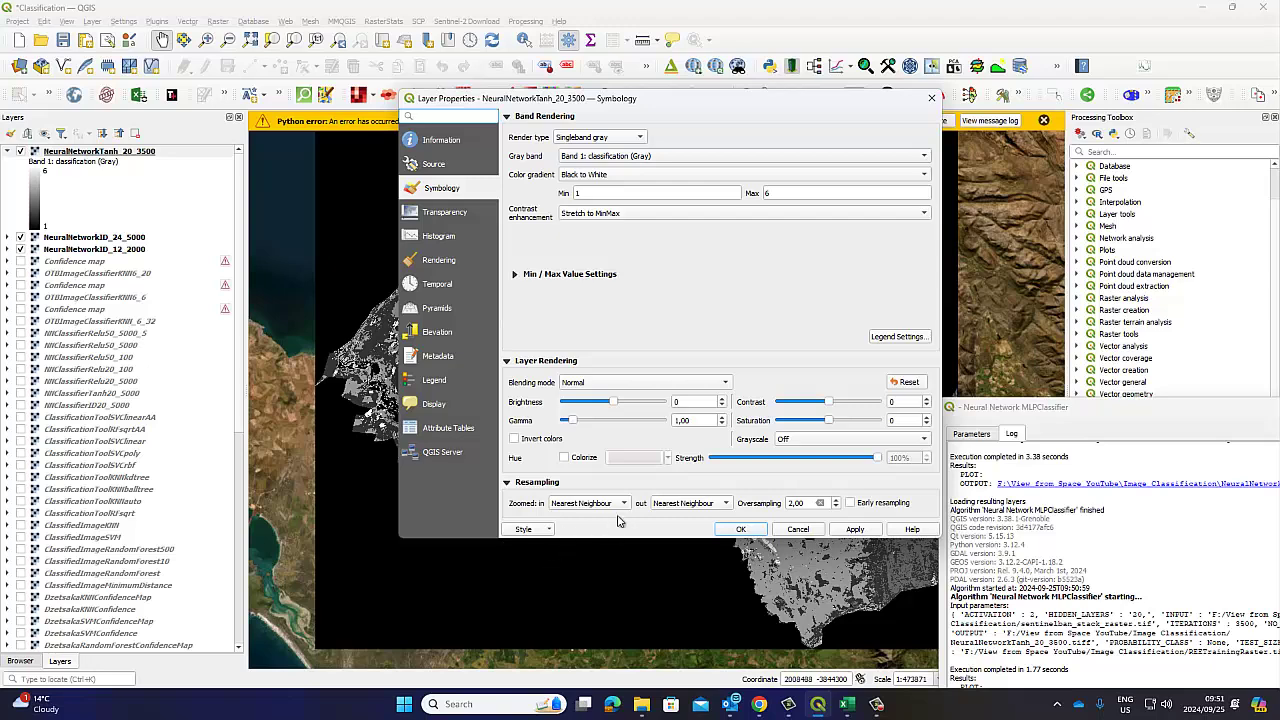
{"action": "left_click", "coordinate": [545, 529]}
{"action": "left_click", "coordinate": [560, 543]}
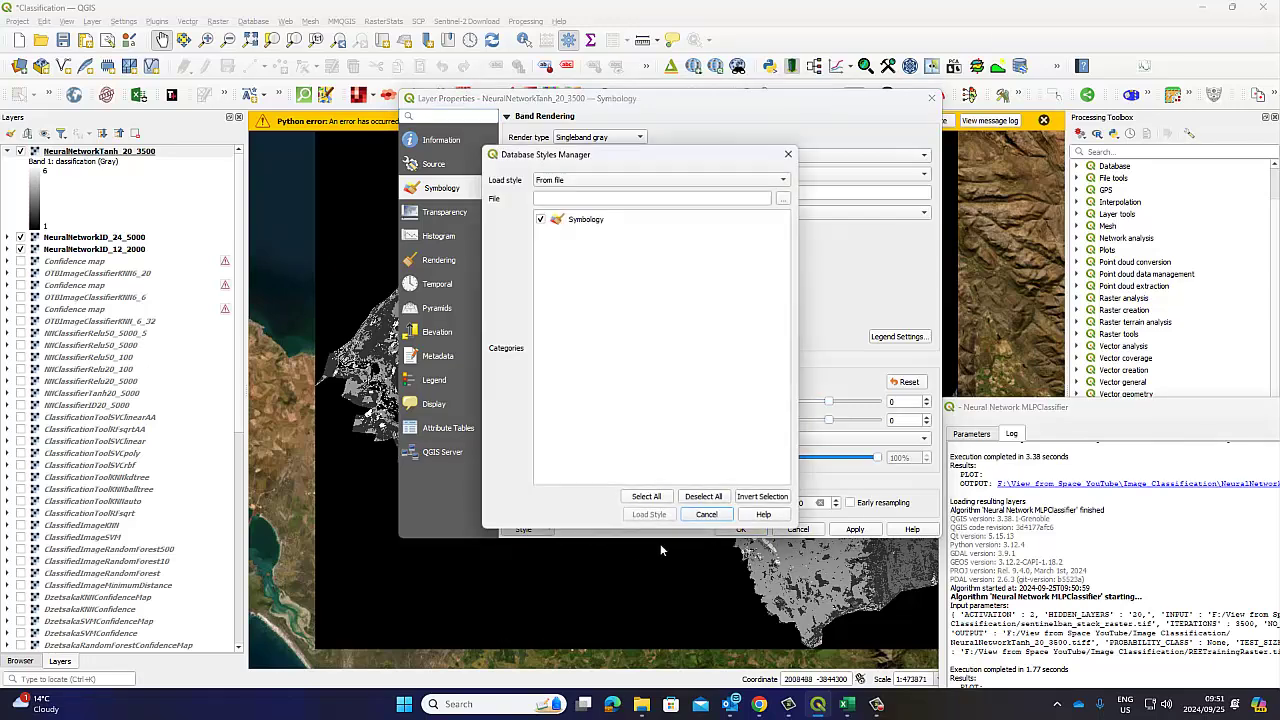
{"action": "left_click", "coordinate": [783, 199]}
{"action": "scroll", "coordinate": [1066, 497], "scroll_direction": "down", "scroll_amount": 10}
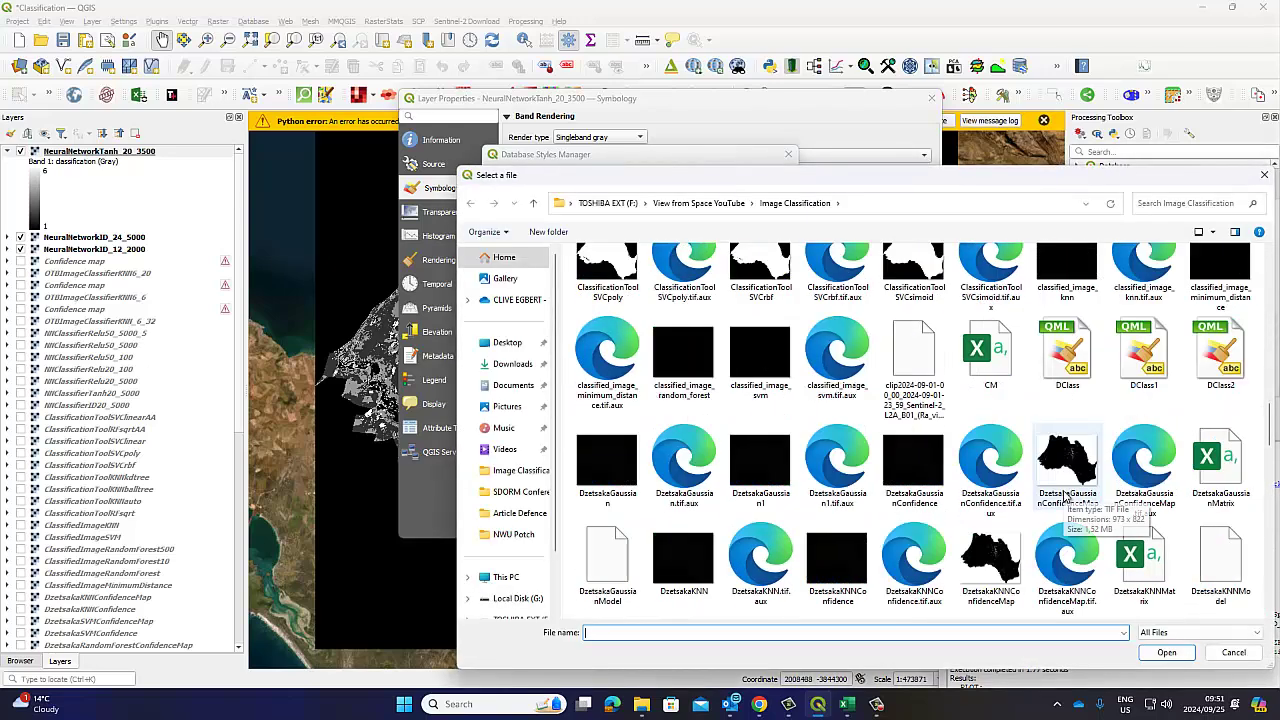
{"action": "left_click", "coordinate": [1143, 355]}
{"action": "left_click", "coordinate": [1166, 652]}
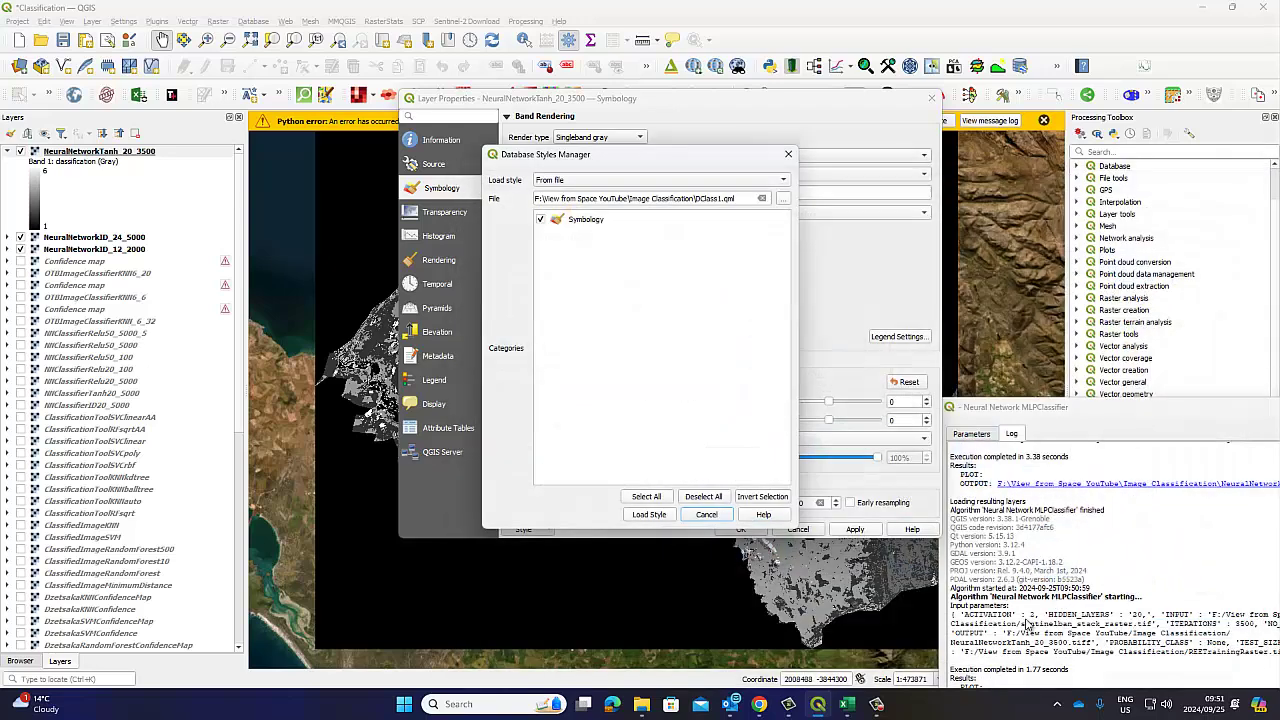
{"action": "left_click", "coordinate": [649, 515]}
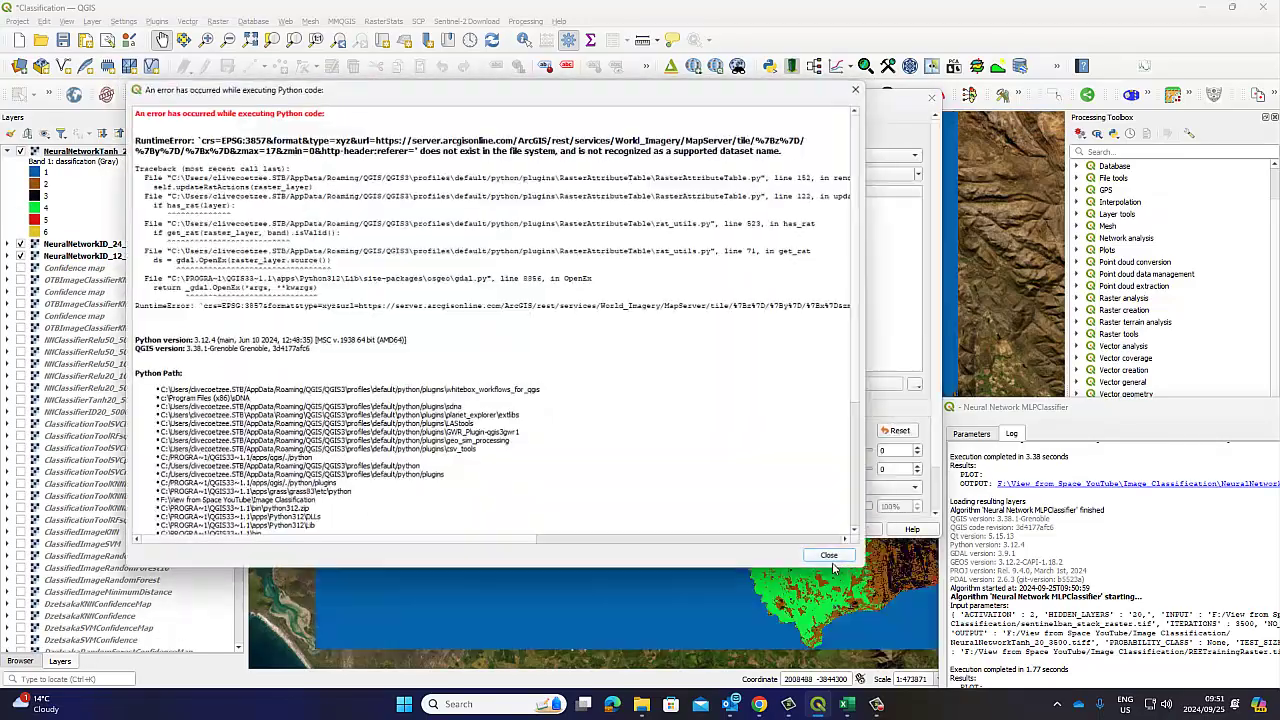
{"action": "left_click", "coordinate": [829, 557]}
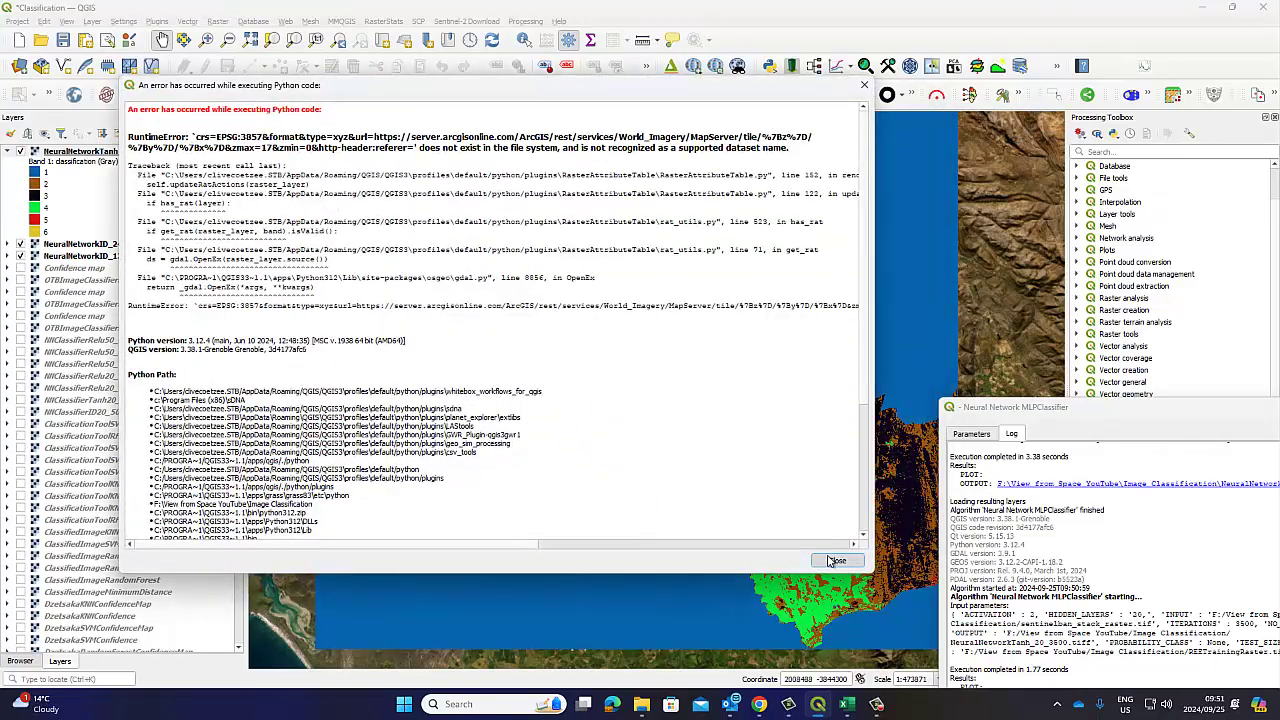
{"action": "left_click", "coordinate": [834, 560]}
Collapse the NeuralNetworkTanh_20_3500 legend and toggle the layer's visibility to compare it with the NeuralNetworkID_24_5000 result.
{"action": "left_click_drag", "start_coordinate": [568, 372], "coordinate": [558, 374]}
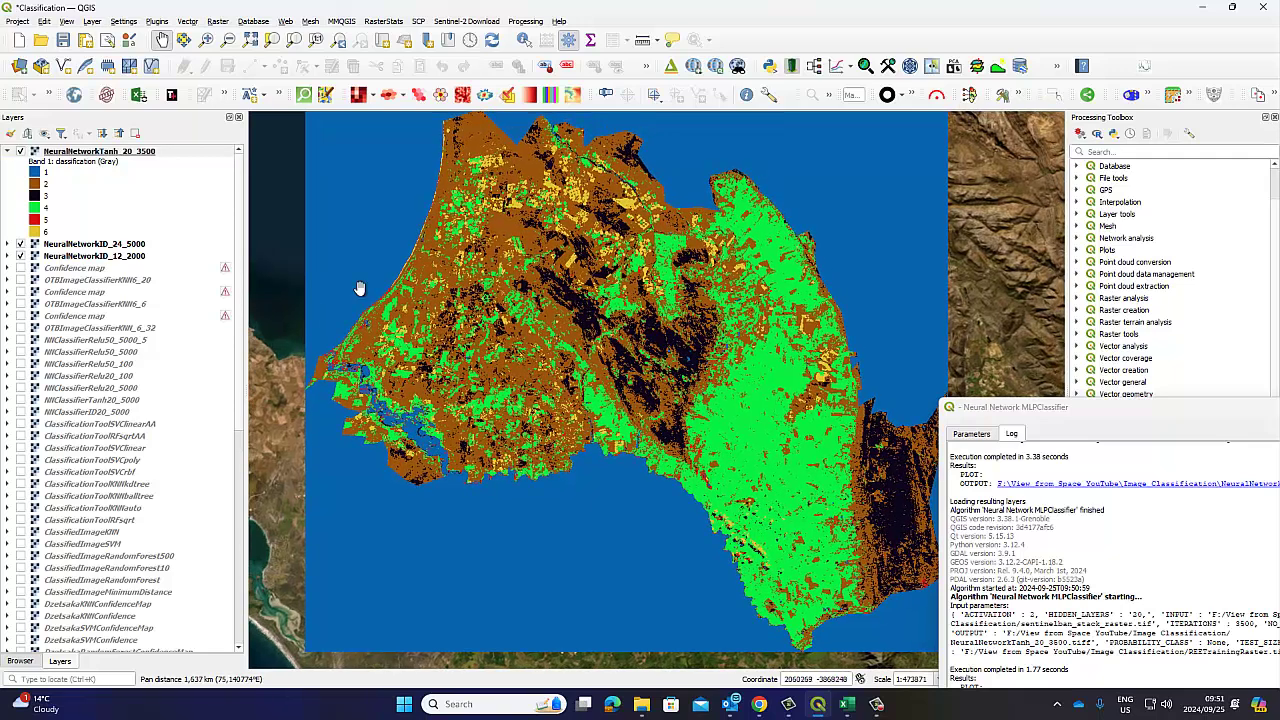
{"action": "left_click", "coordinate": [20, 152]}
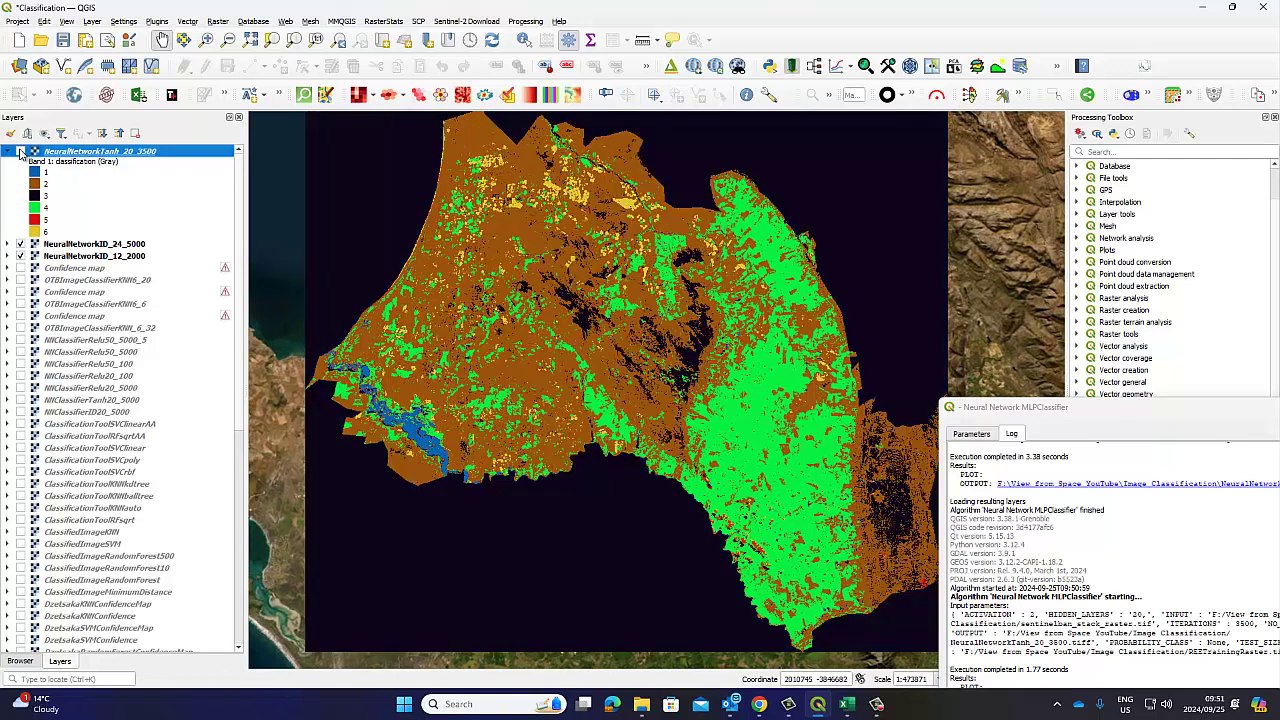
{"action": "left_click", "coordinate": [8, 152]}
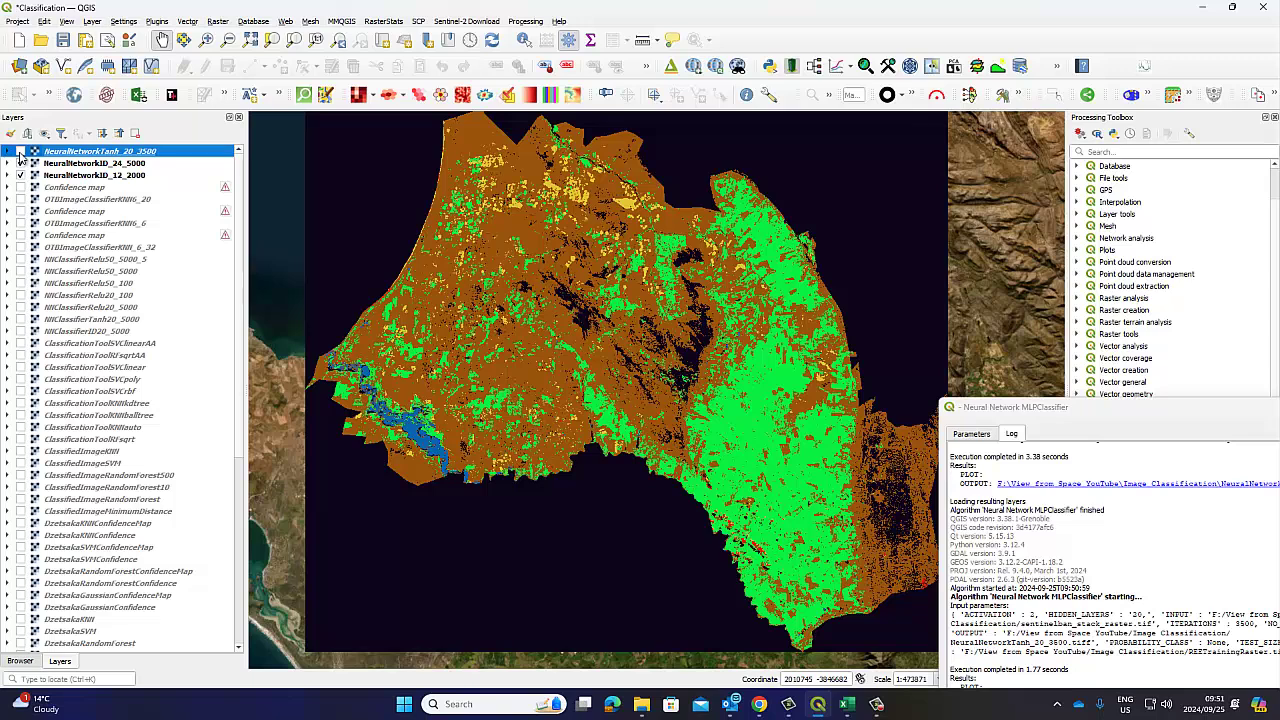
{"action": "left_click", "coordinate": [20, 151]}
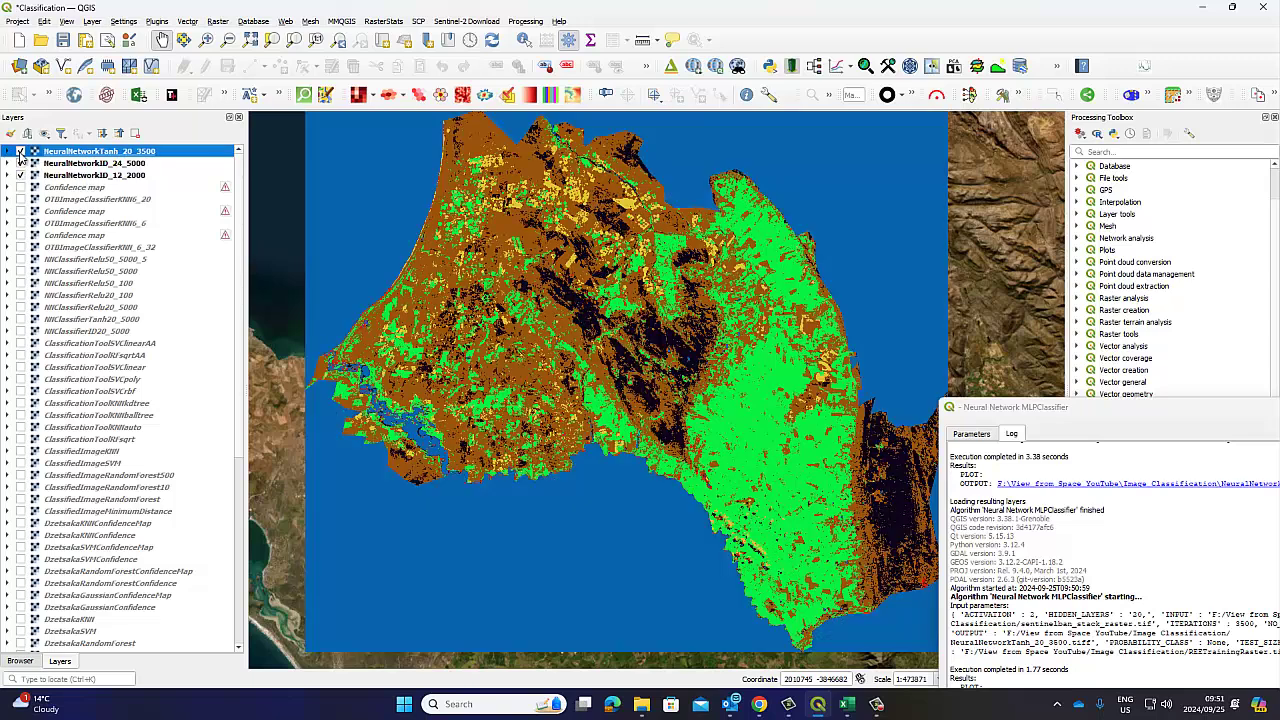
{"action": "left_click", "coordinate": [20, 151]}
Bring the classifier dialog back into view, return to its parameters and set the activation function to relu.
{"action": "left_click", "coordinate": [1075, 415]}
{"action": "left_click_drag", "start_coordinate": [1075, 415], "coordinate": [727, 208]}
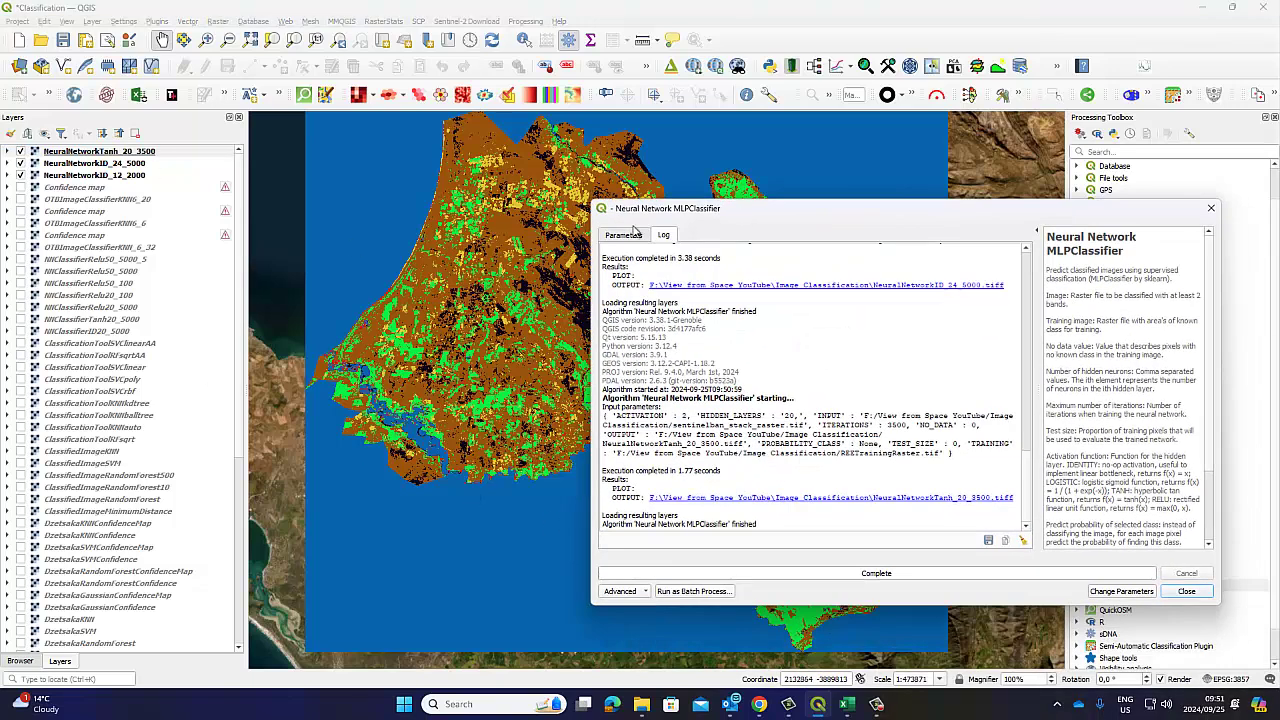
{"action": "left_click", "coordinate": [623, 234]}
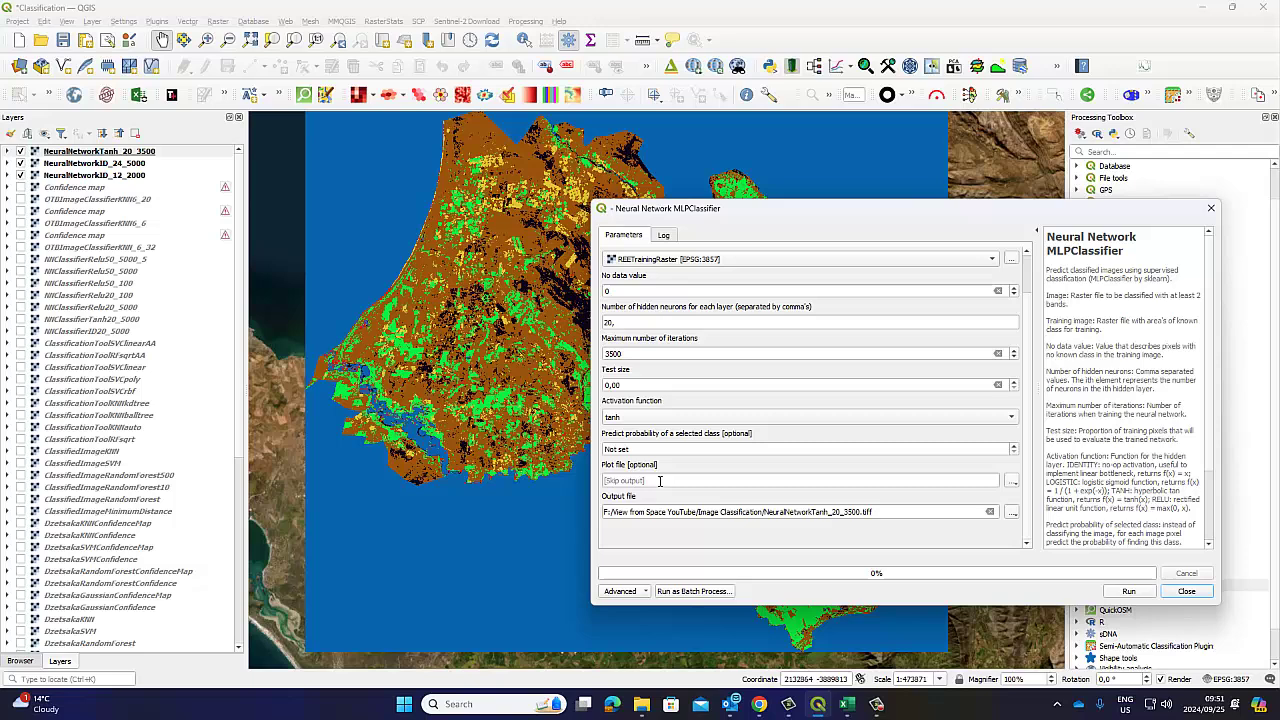
{"action": "left_click", "coordinate": [645, 417]}
{"action": "left_click", "coordinate": [643, 434]}
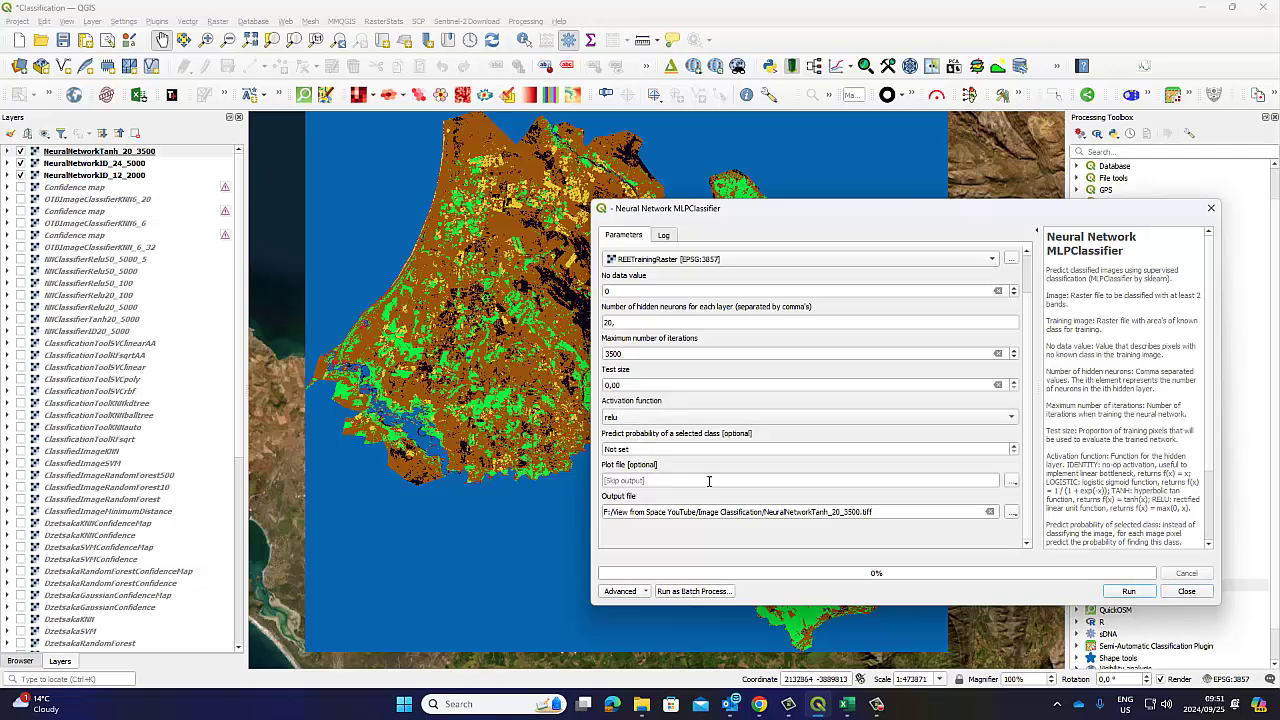
Change the output file name to NeuralNetworkRelu_20_3500.tiff and run the classifier.
{"action": "left_click", "coordinate": [829, 512]}
{"action": "key", "text": "BackSpace"}
{"action": "key", "text": "BackSpace"}
{"action": "key", "text": "BackSpace"}
{"action": "key", "text": "BackSpace"}
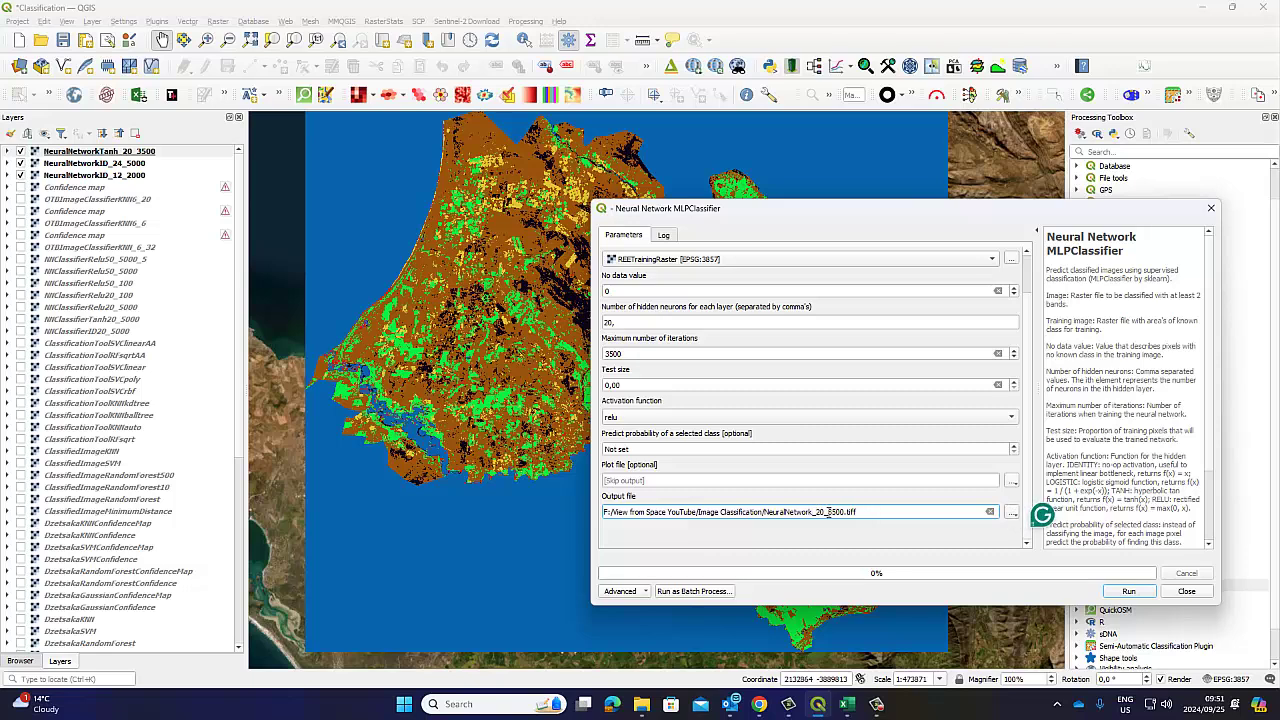
{"action": "type", "text": "Relu"}
{"action": "left_click", "coordinate": [1128, 591]}
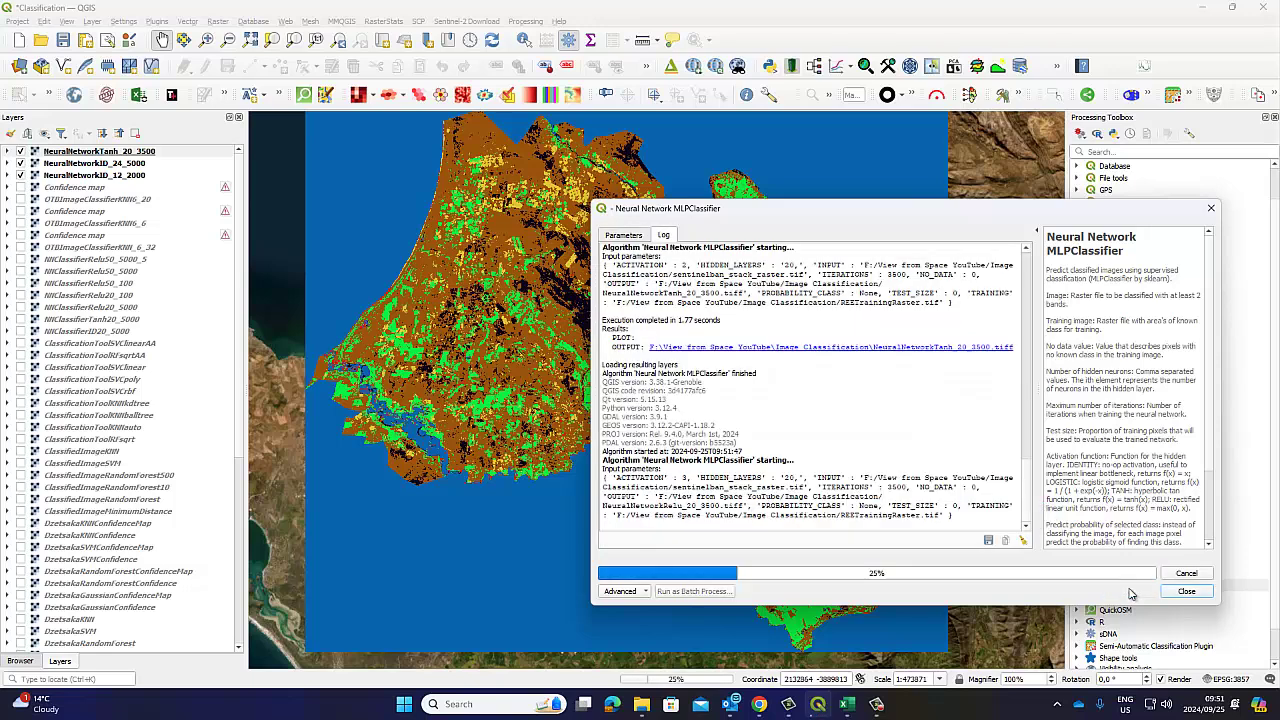
Move the classifier dialog off the map and dismiss the message bar notifications once the relu run completes.
{"action": "left_click", "coordinate": [113, 151]}
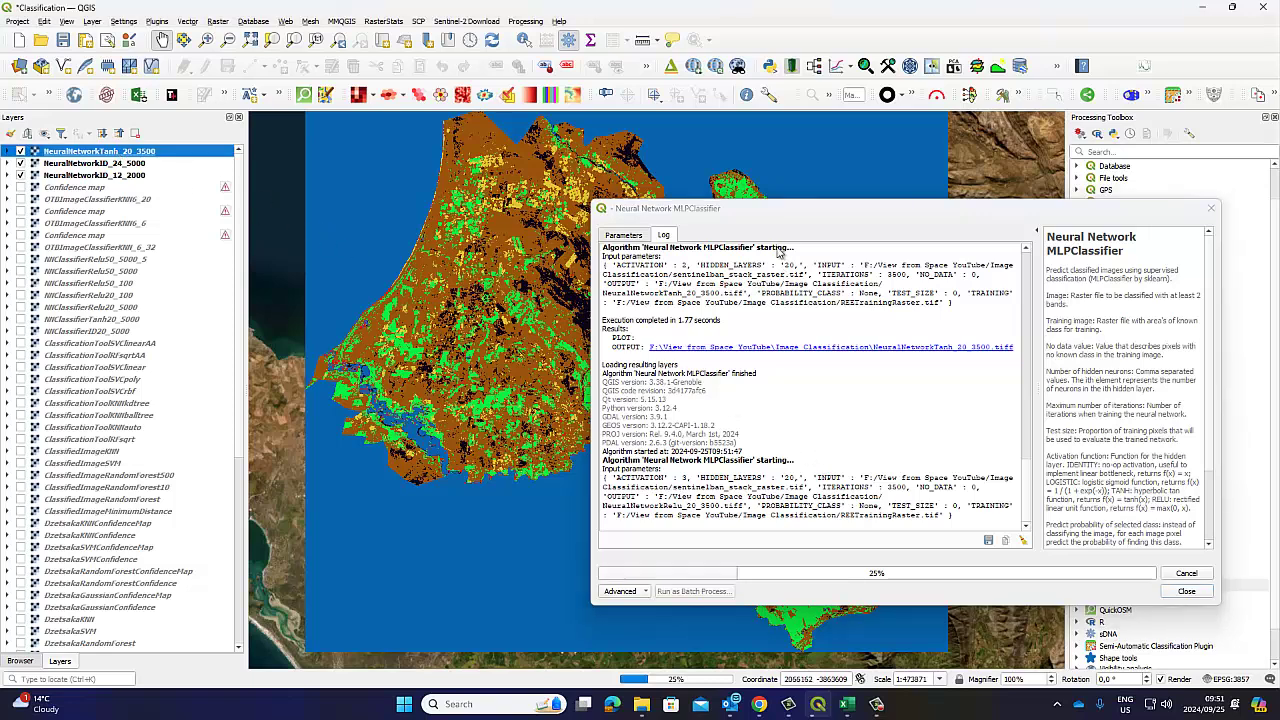
{"action": "left_click", "coordinate": [770, 229]}
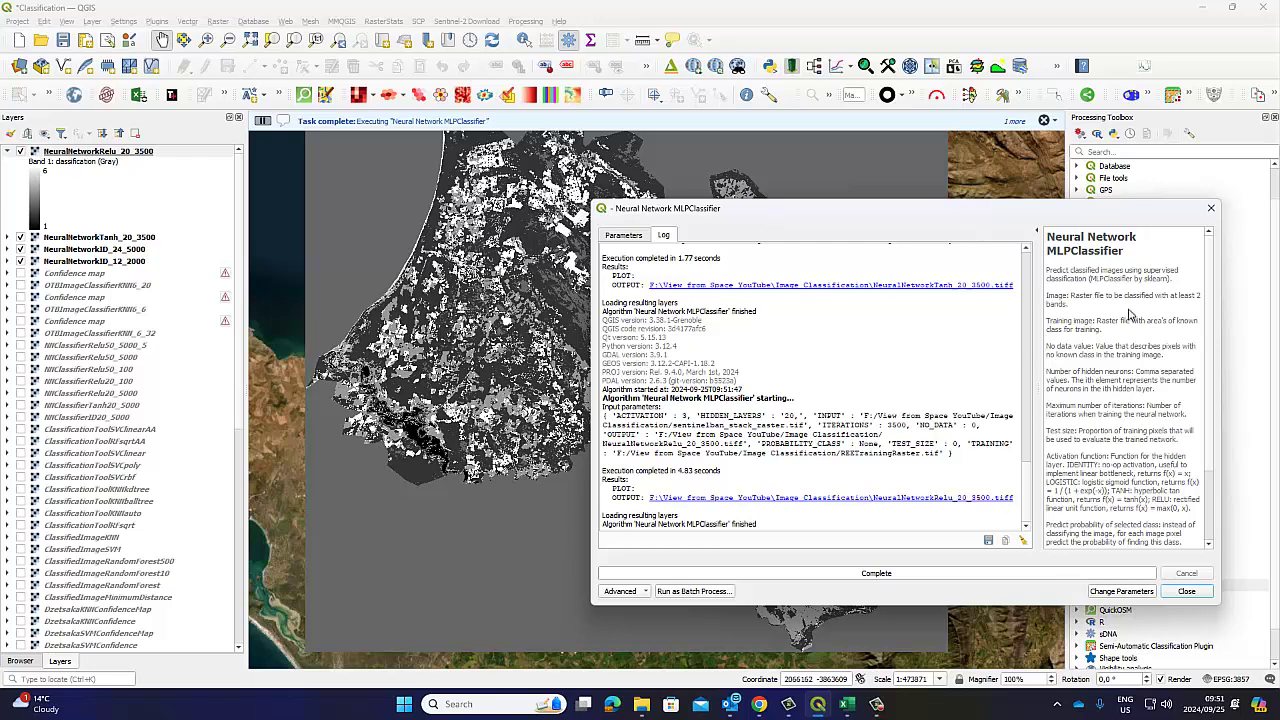
{"action": "left_click_drag", "start_coordinate": [955, 211], "coordinate": [1277, 403]}
{"action": "left_click", "coordinate": [1044, 121]}
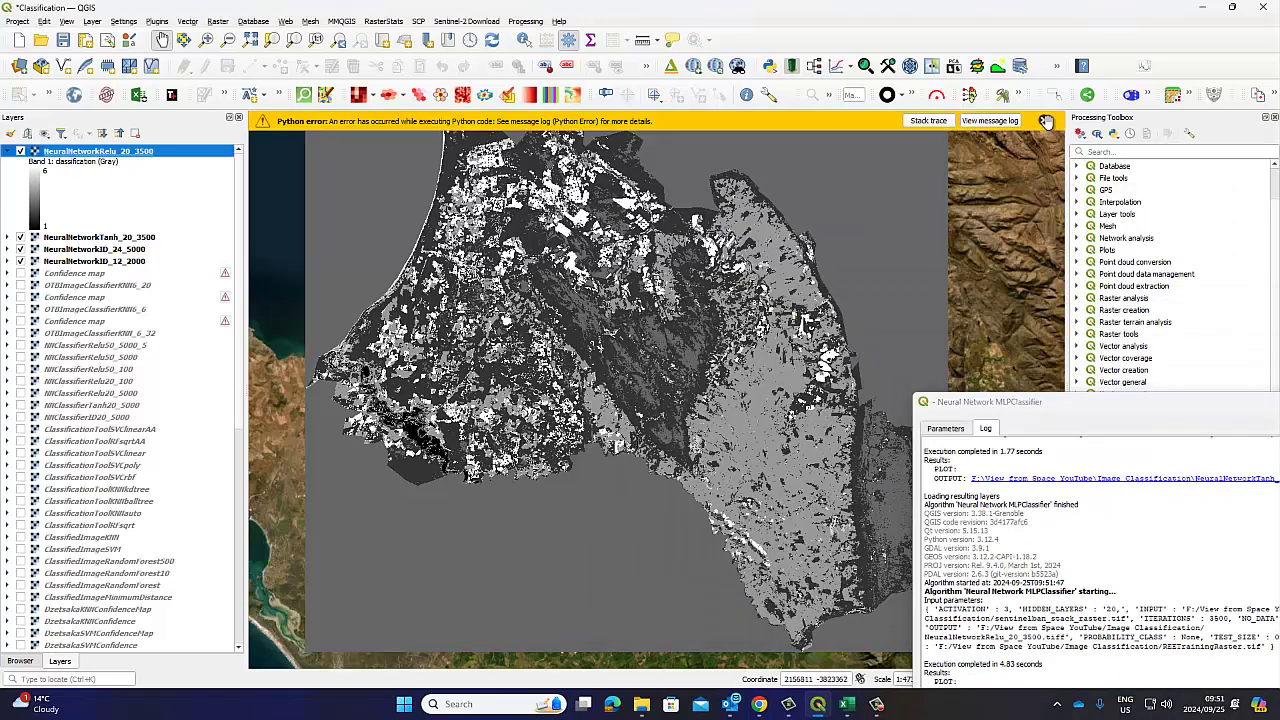
{"action": "left_click", "coordinate": [1044, 121]}
Open the symbology properties of the NeuralNetworkRelu_20_3500 layer and start loading a style from file.
{"action": "right_click", "coordinate": [102, 152]}
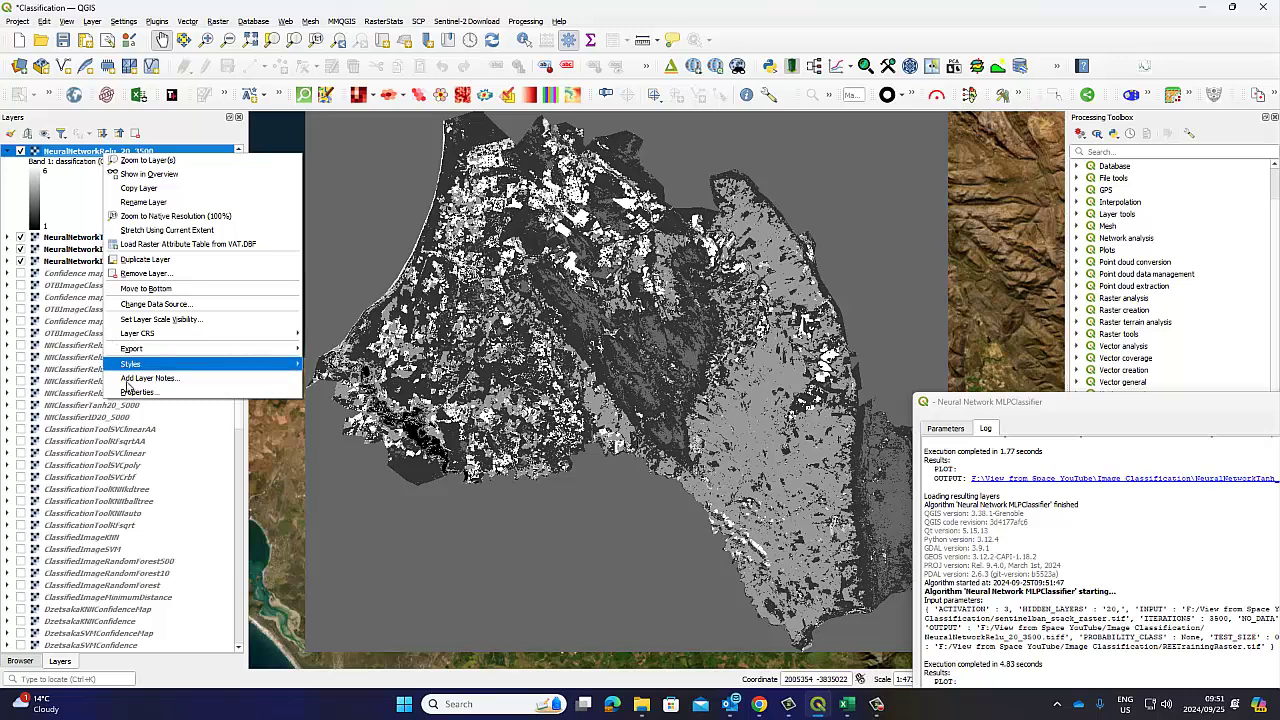
{"action": "left_click", "coordinate": [110, 390]}
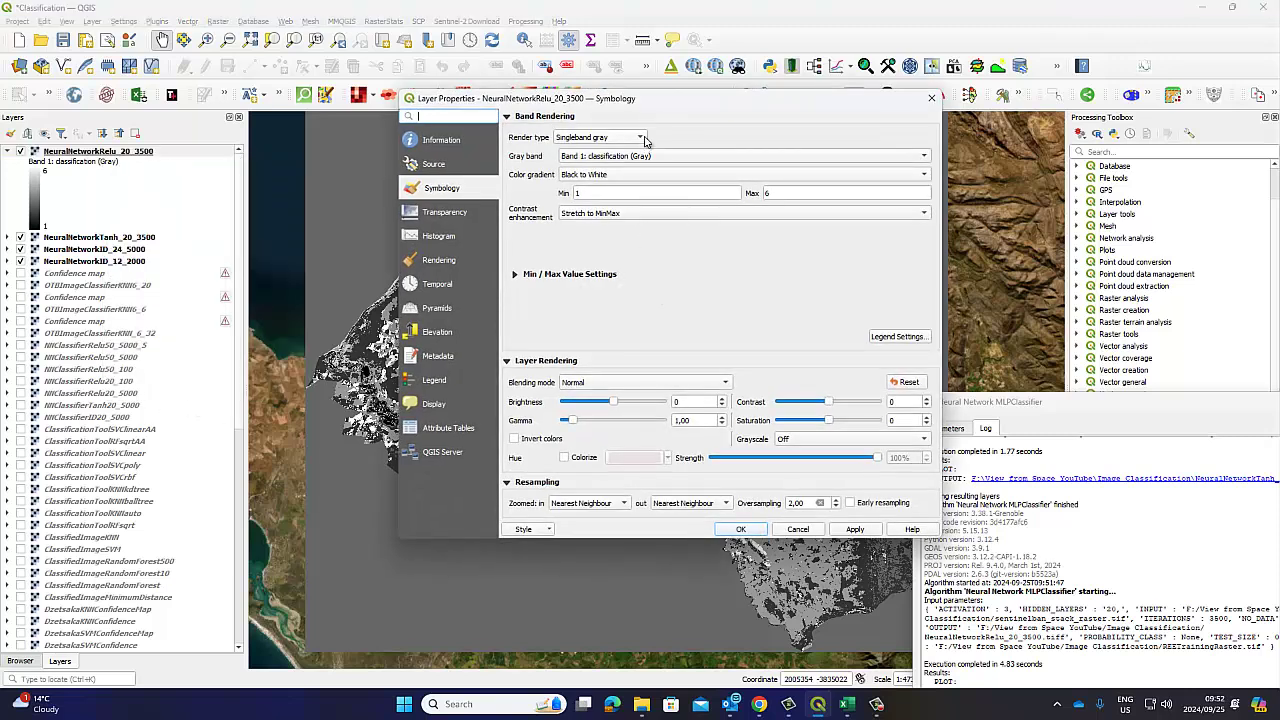
{"action": "left_click", "coordinate": [645, 138]}
{"action": "left_click", "coordinate": [525, 529]}
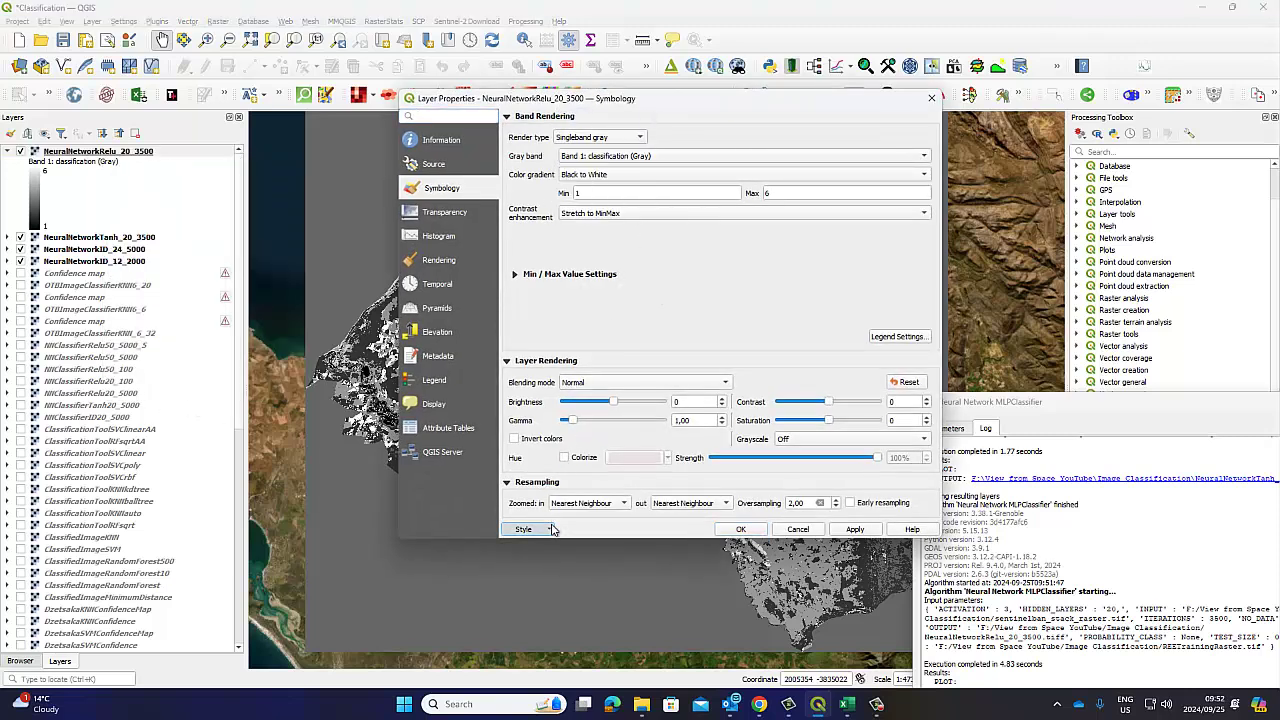
{"action": "left_click", "coordinate": [525, 529]}
{"action": "left_click", "coordinate": [543, 544]}
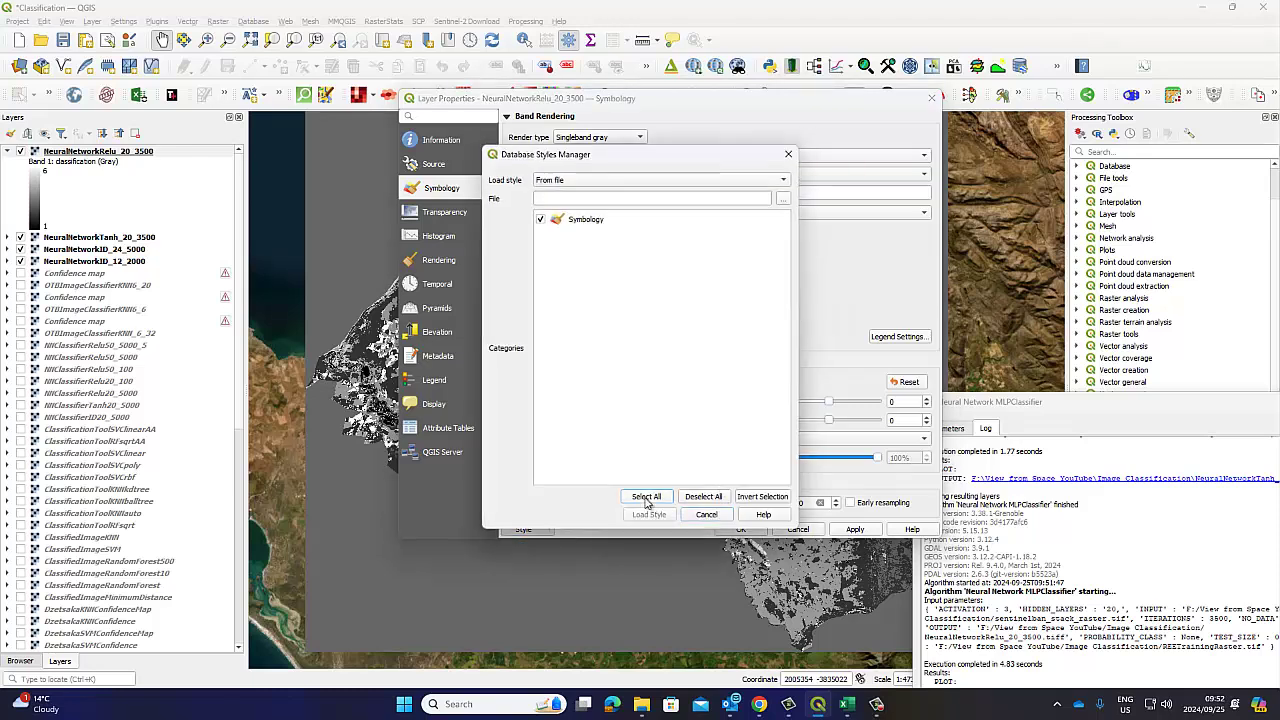
Load the symbology from DClass1.qml into the NeuralNetworkRelu_20_3500 layer, closing the Python error dialogs.
{"action": "left_click", "coordinate": [784, 202]}
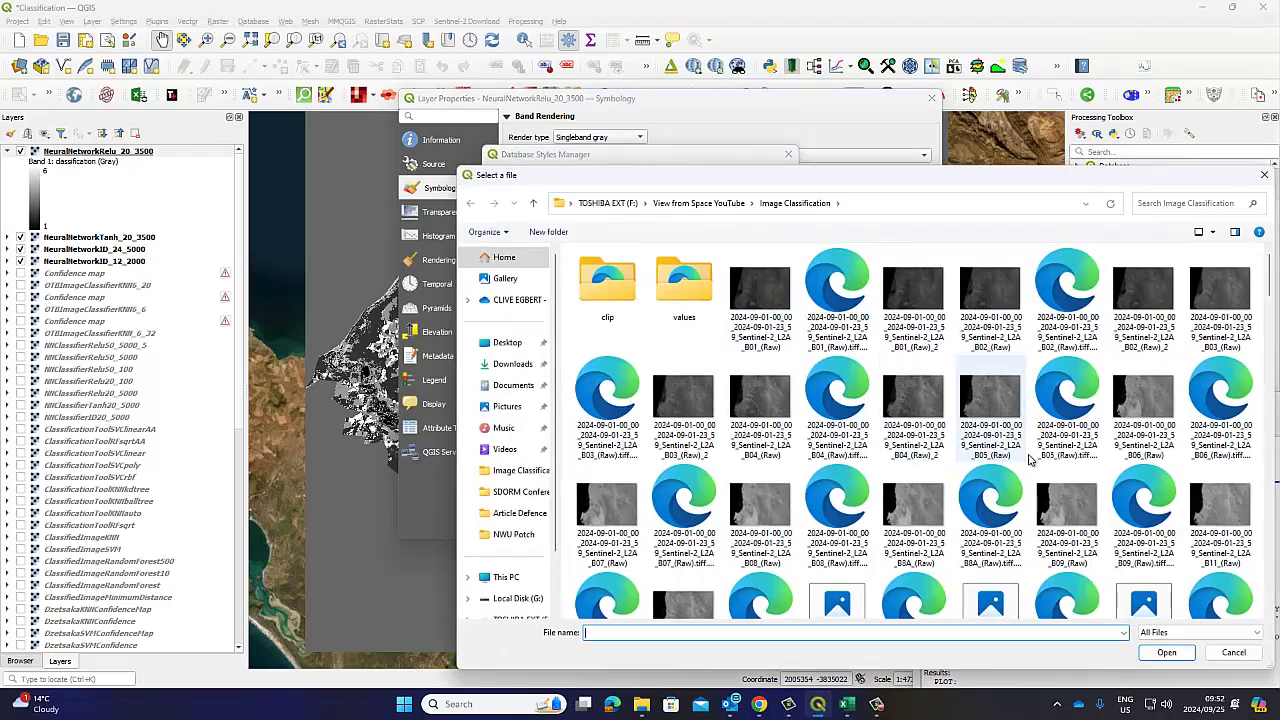
{"action": "scroll", "coordinate": [1085, 510], "scroll_direction": "down", "scroll_amount": 5}
{"action": "left_click", "coordinate": [1144, 548]}
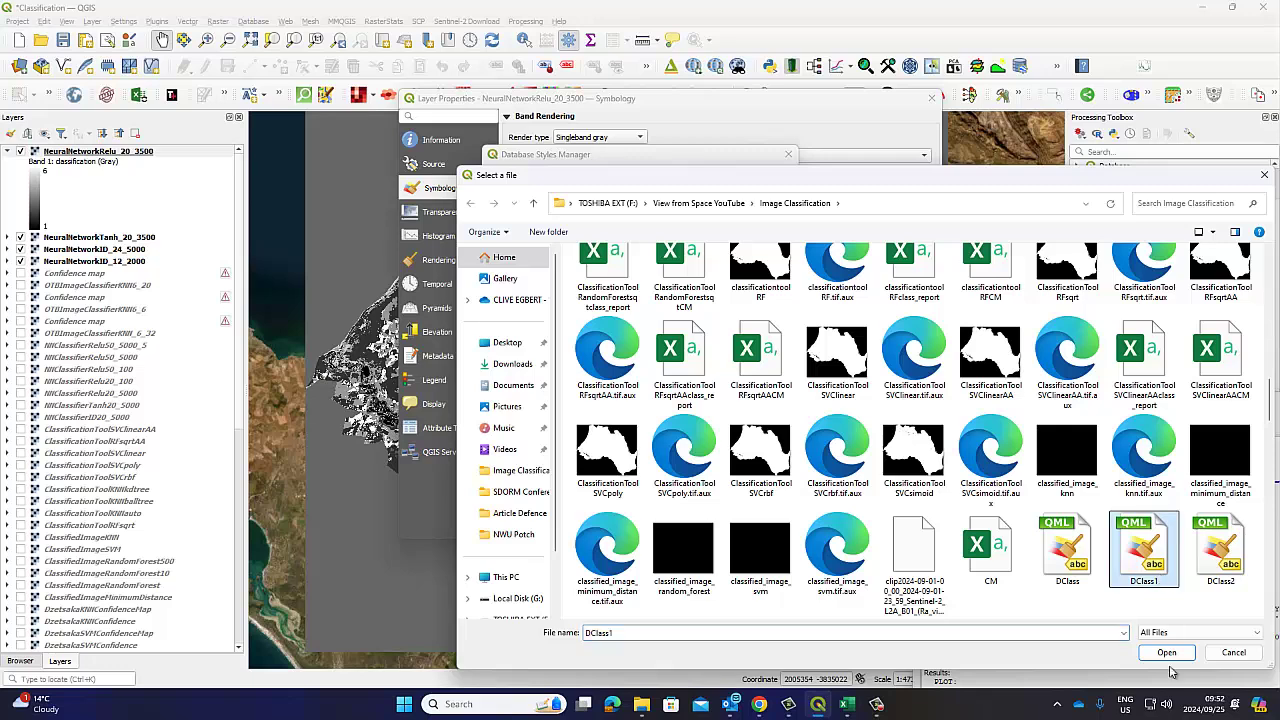
{"action": "left_click", "coordinate": [1166, 652]}
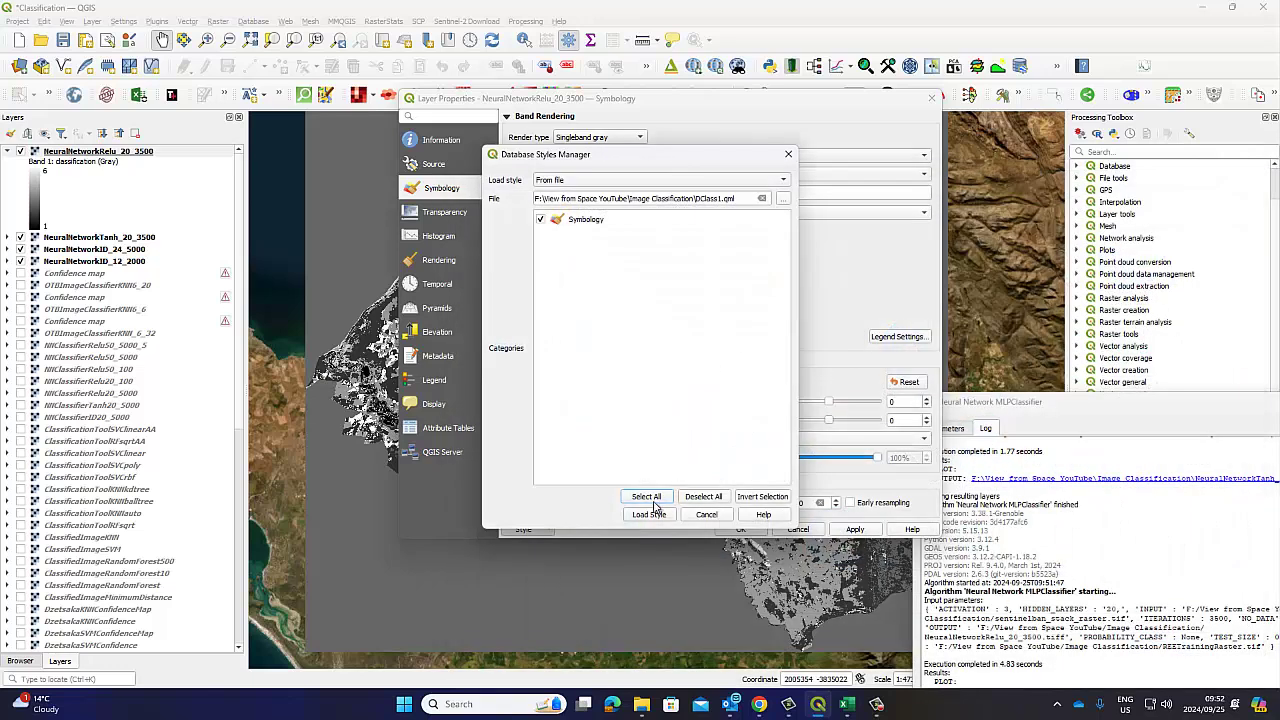
{"action": "left_click", "coordinate": [648, 513]}
{"action": "left_click", "coordinate": [828, 567]}
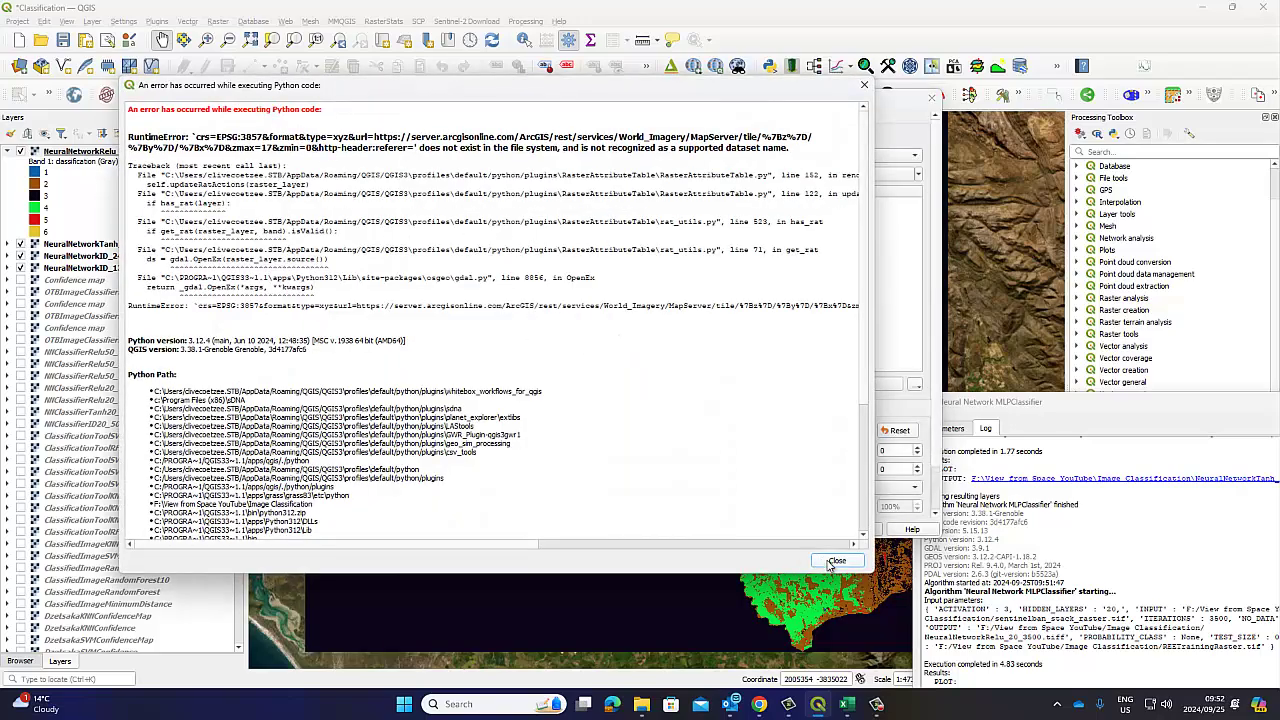
{"action": "left_click", "coordinate": [830, 556]}
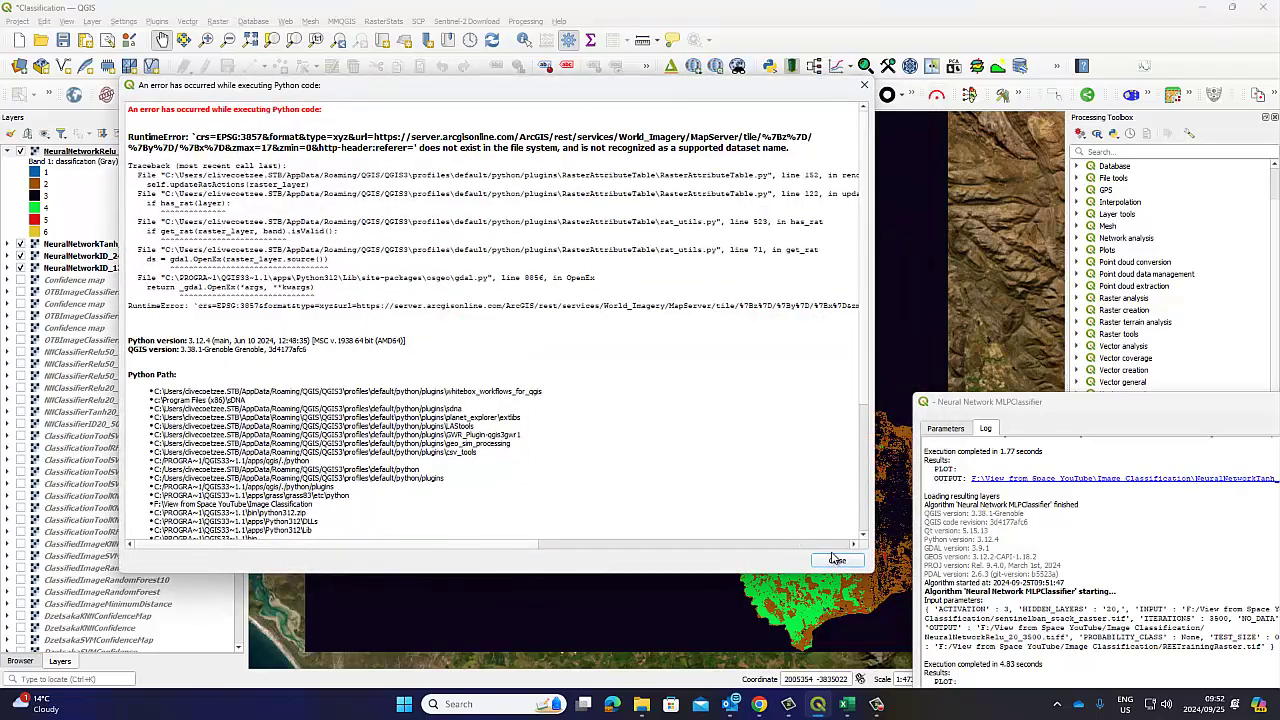
{"action": "left_click", "coordinate": [830, 556]}
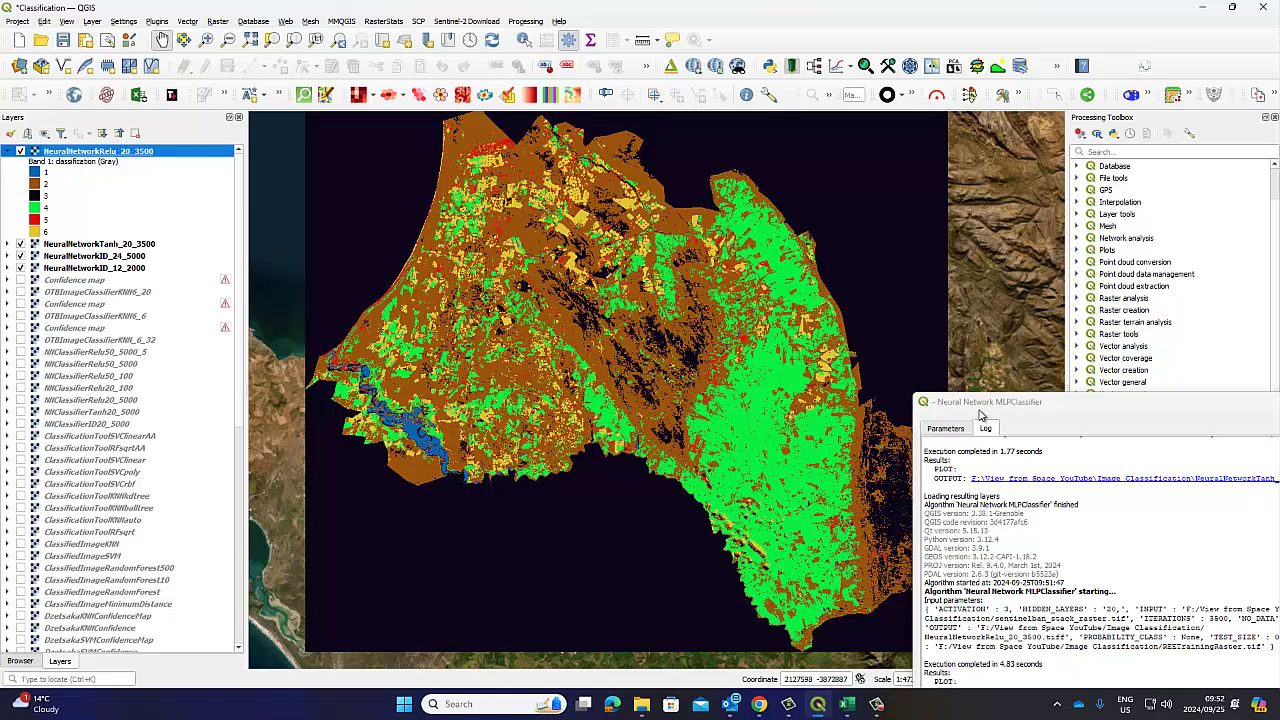
Shift the classifier dialog further aside and collapse the NeuralNetworkRelu_20_3500 legend.
{"action": "left_click_drag", "start_coordinate": [976, 407], "coordinate": [1048, 381]}
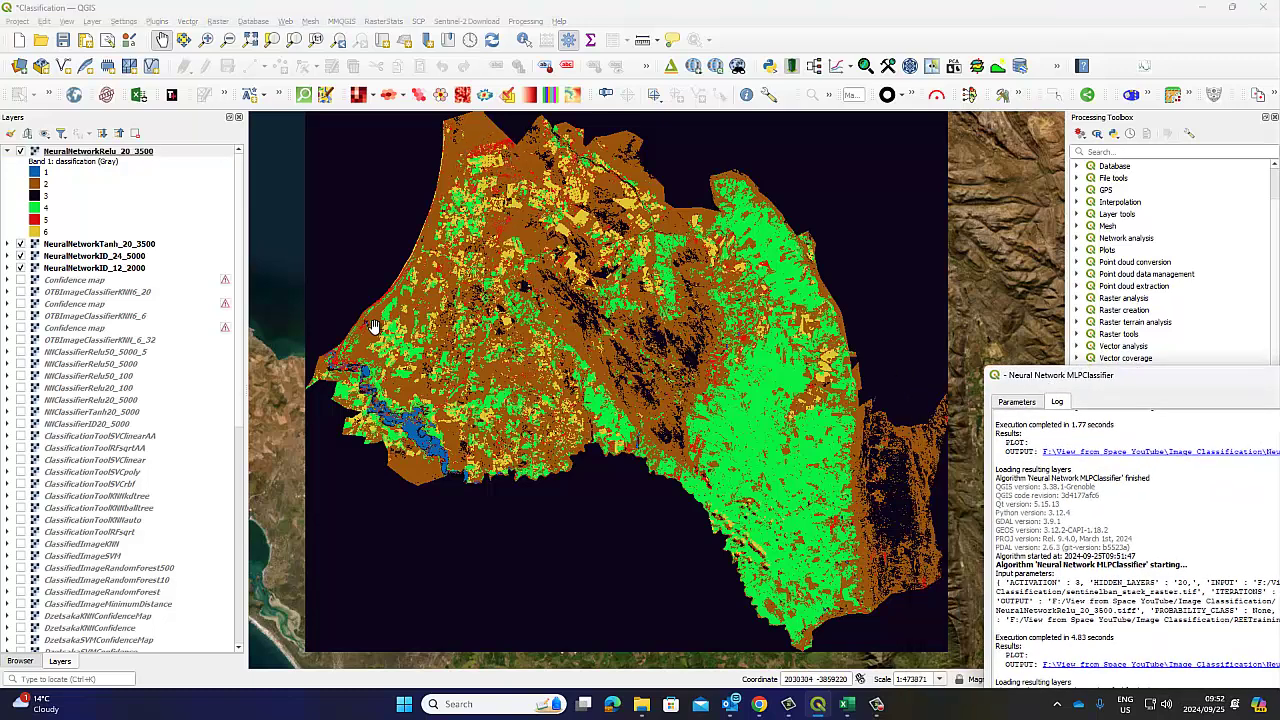
{"action": "left_click", "coordinate": [10, 152]}
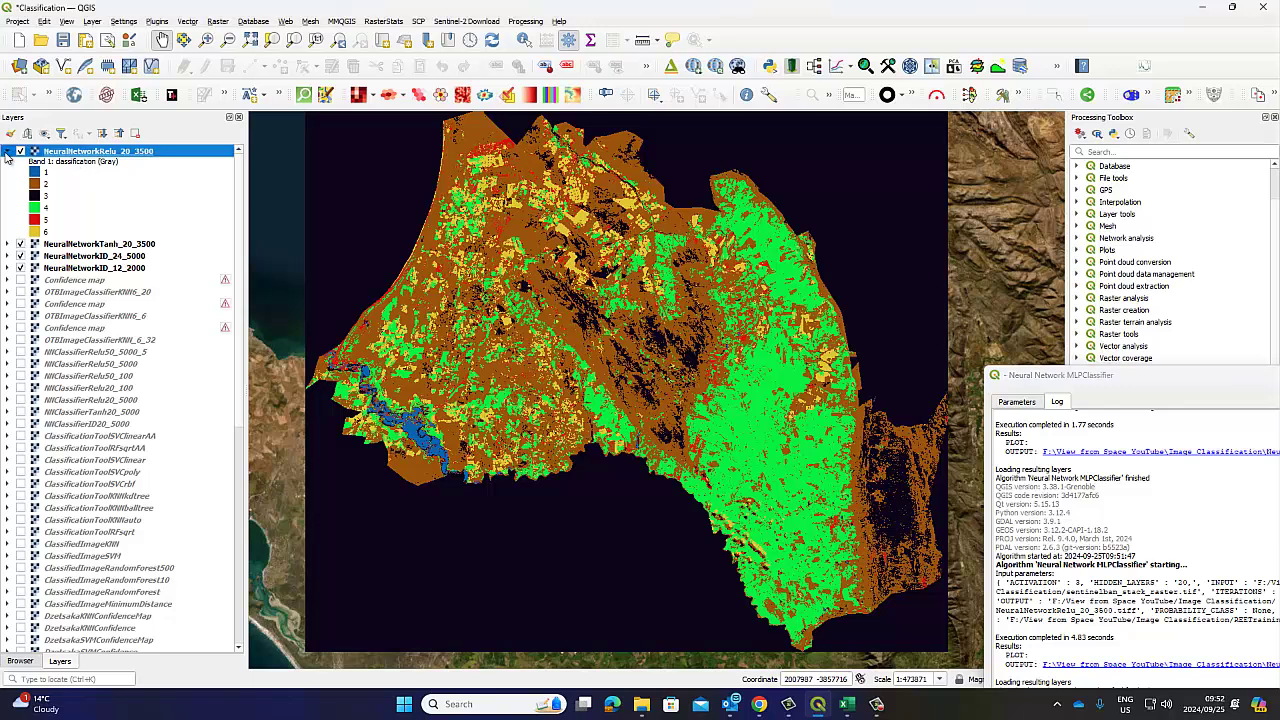
{"action": "left_click", "coordinate": [7, 151]}
Toggle the NeuralNetworkRelu_20_3500 layer's visibility repeatedly to compare it with the NeuralNetworkTanh_20_3500 result.
{"action": "left_click", "coordinate": [20, 151]}
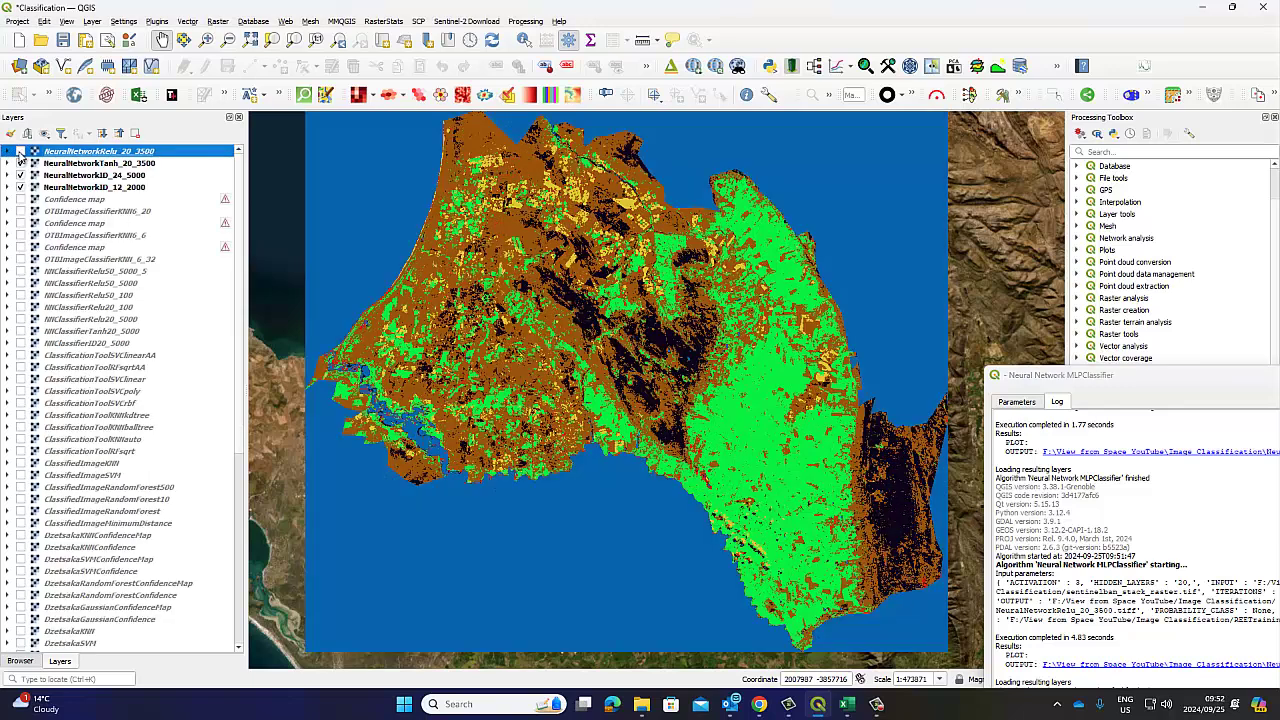
{"action": "left_click", "coordinate": [20, 152]}
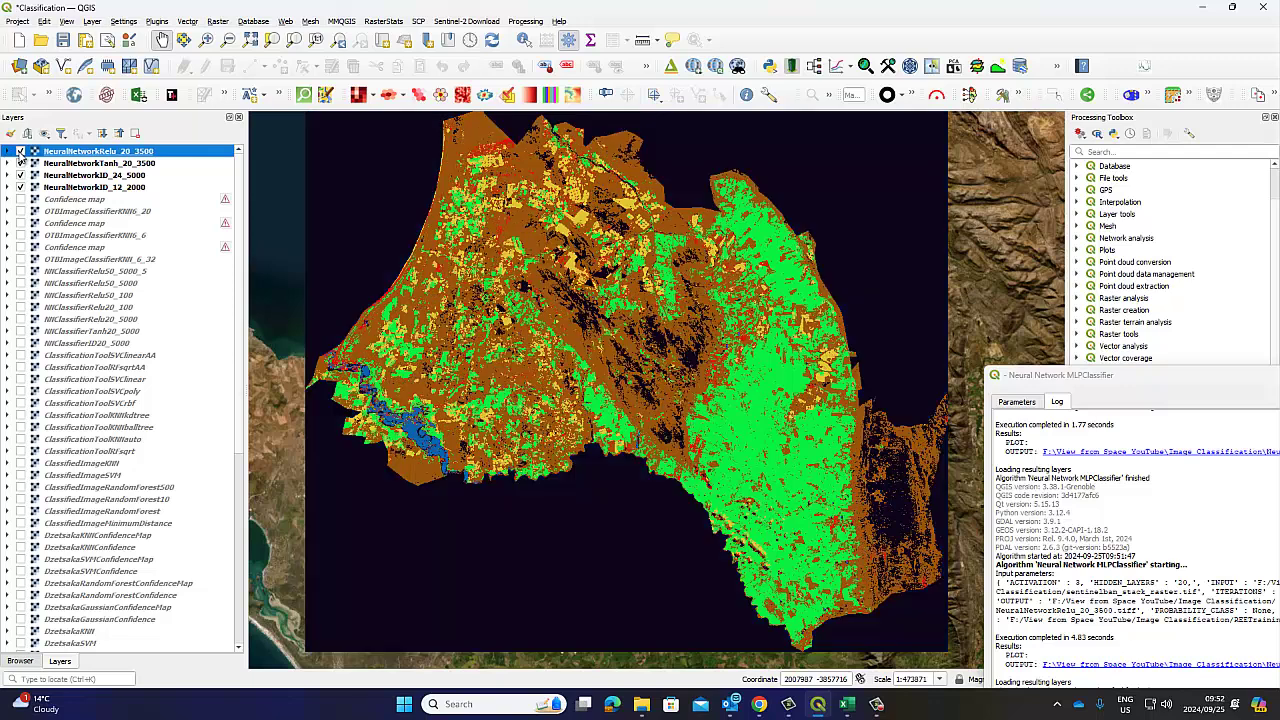
{"action": "left_click", "coordinate": [20, 152]}
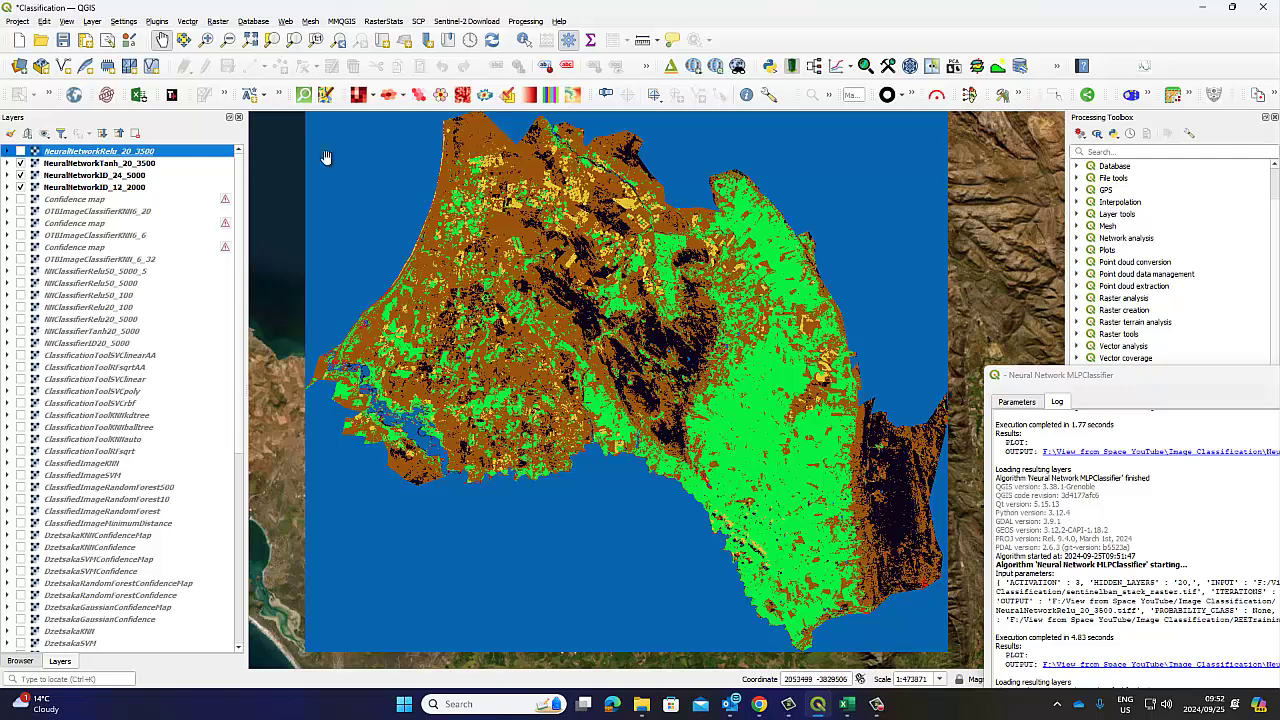
{"action": "left_click", "coordinate": [12, 152]}
{"action": "left_click", "coordinate": [20, 151]}
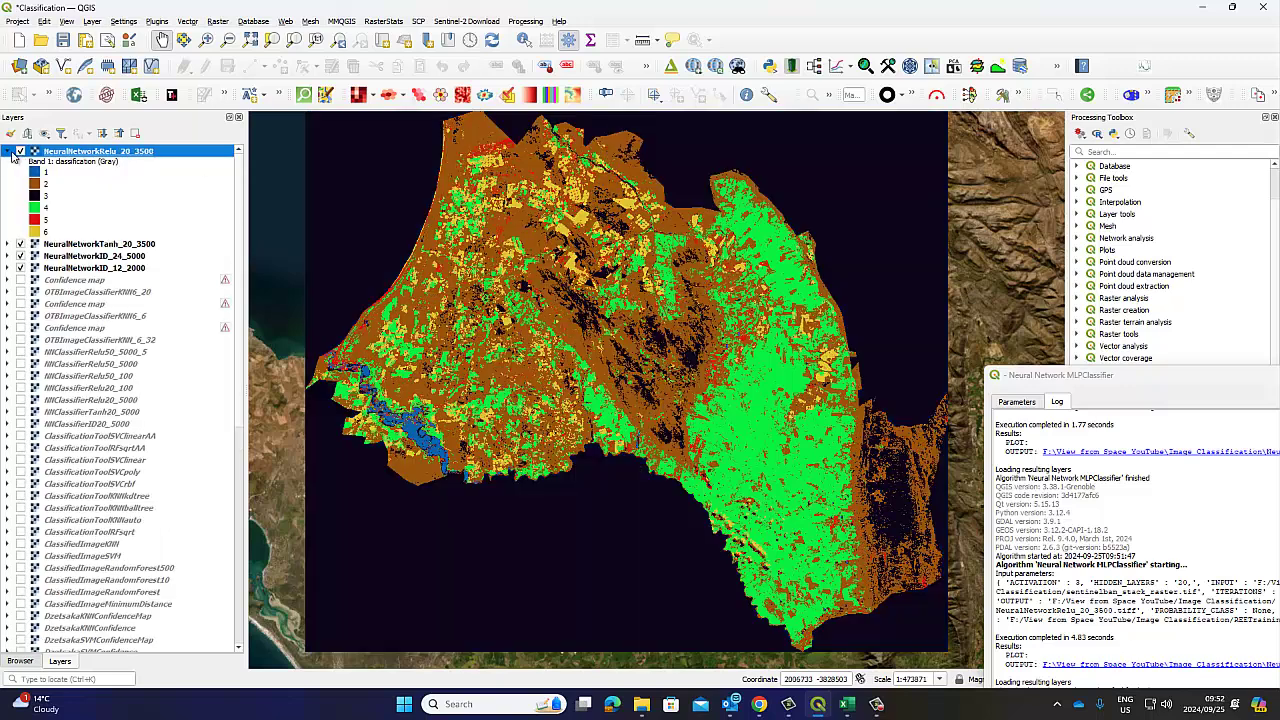
{"action": "left_click", "coordinate": [9, 152]}
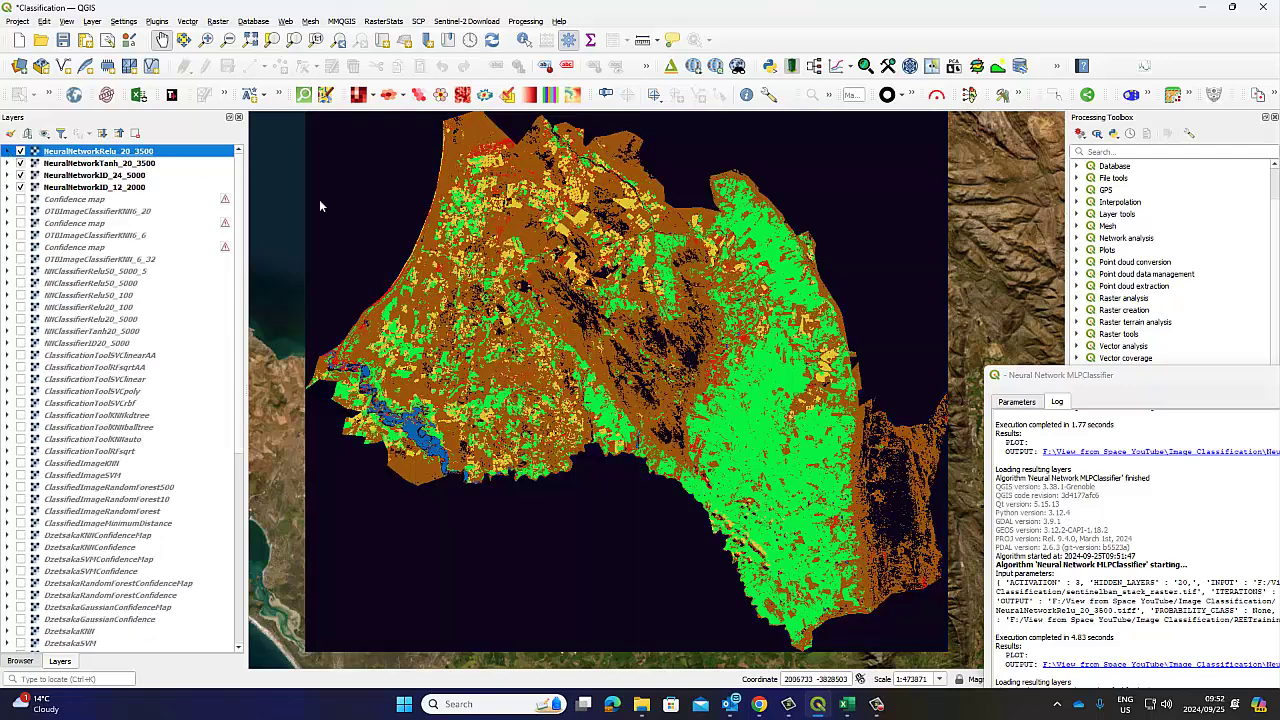
{"action": "left_click", "coordinate": [20, 151]}
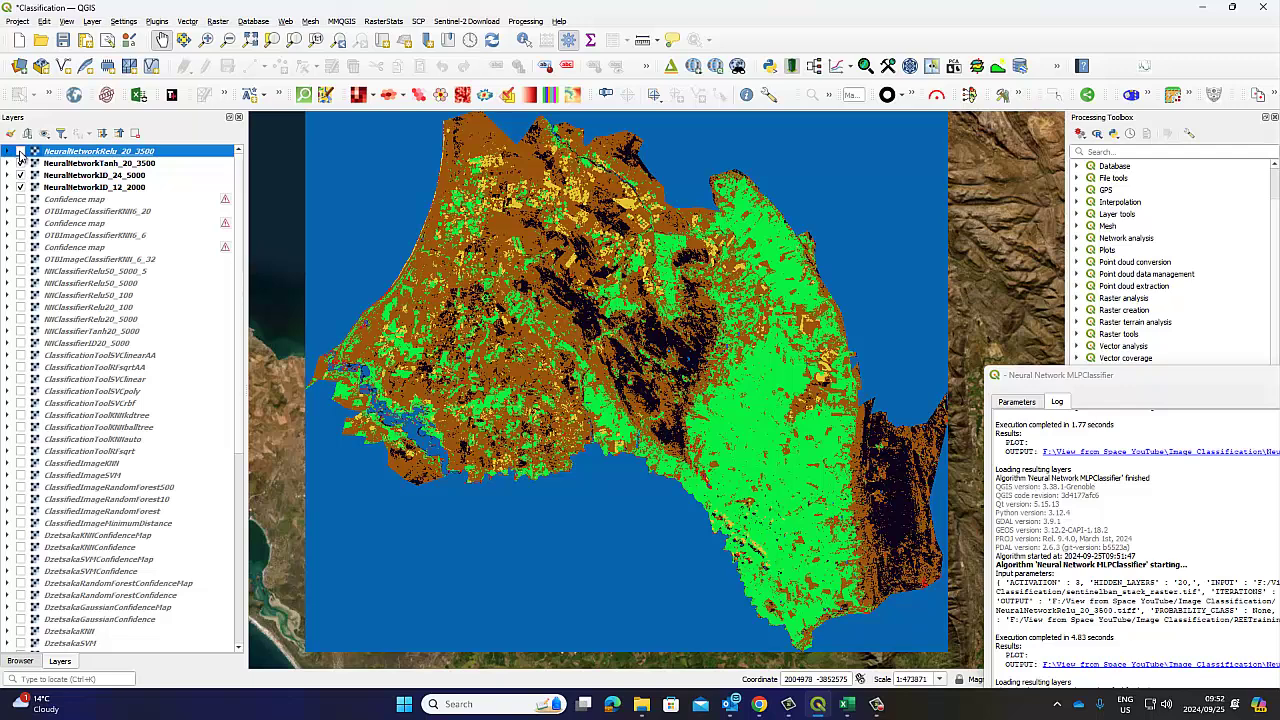
{"action": "left_click", "coordinate": [20, 151]}
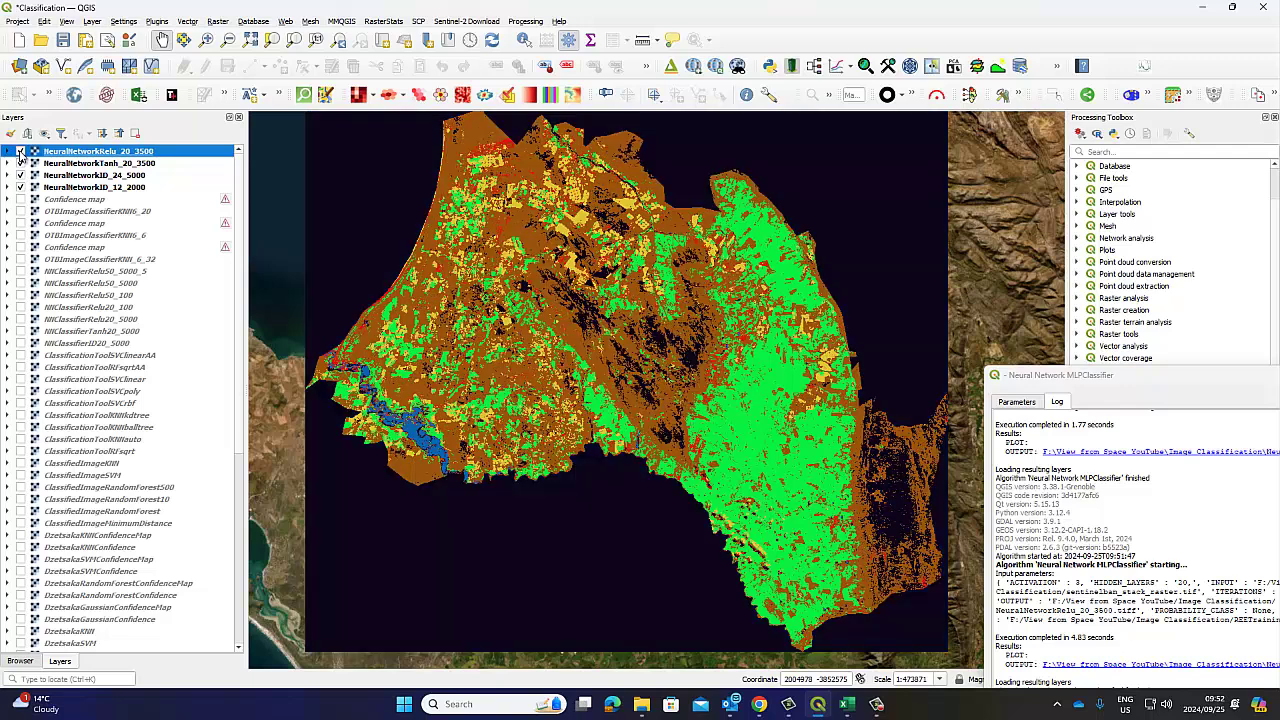
Bring the classifier dialog back into view and save the project.
{"action": "left_click_drag", "start_coordinate": [1070, 376], "coordinate": [689, 210]}
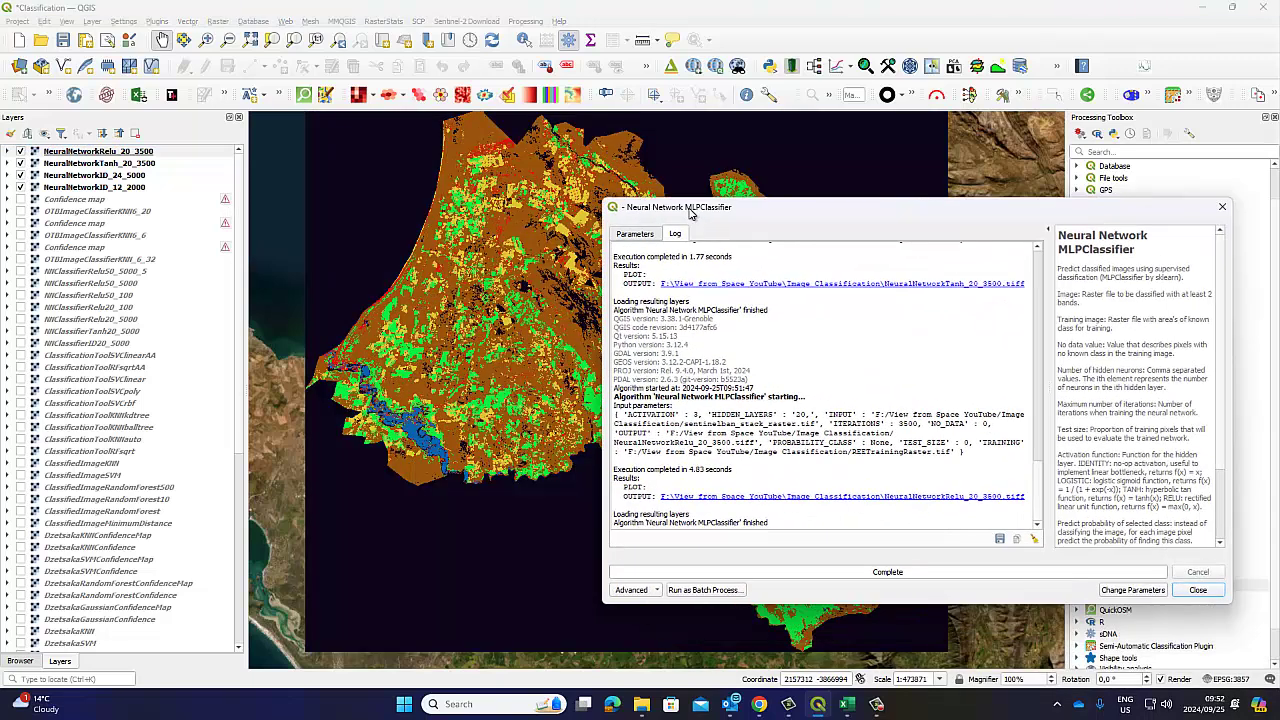
{"action": "left_click", "coordinate": [63, 40]}
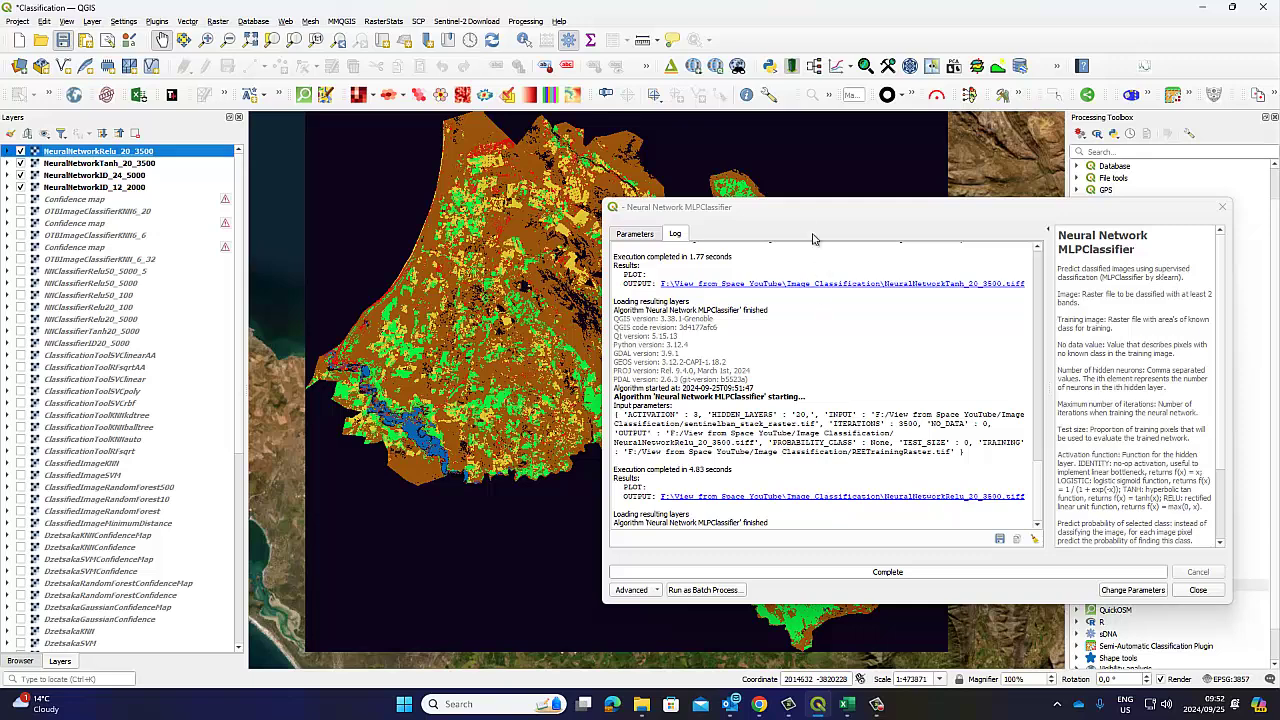
Return to the classifier's parameters, set the activation function to tanh and change the output file name to NeuralNetworkTanh_20_3500.tiff.
{"action": "left_click_drag", "start_coordinate": [805, 210], "coordinate": [674, 188]}
{"action": "left_click", "coordinate": [514, 212]}
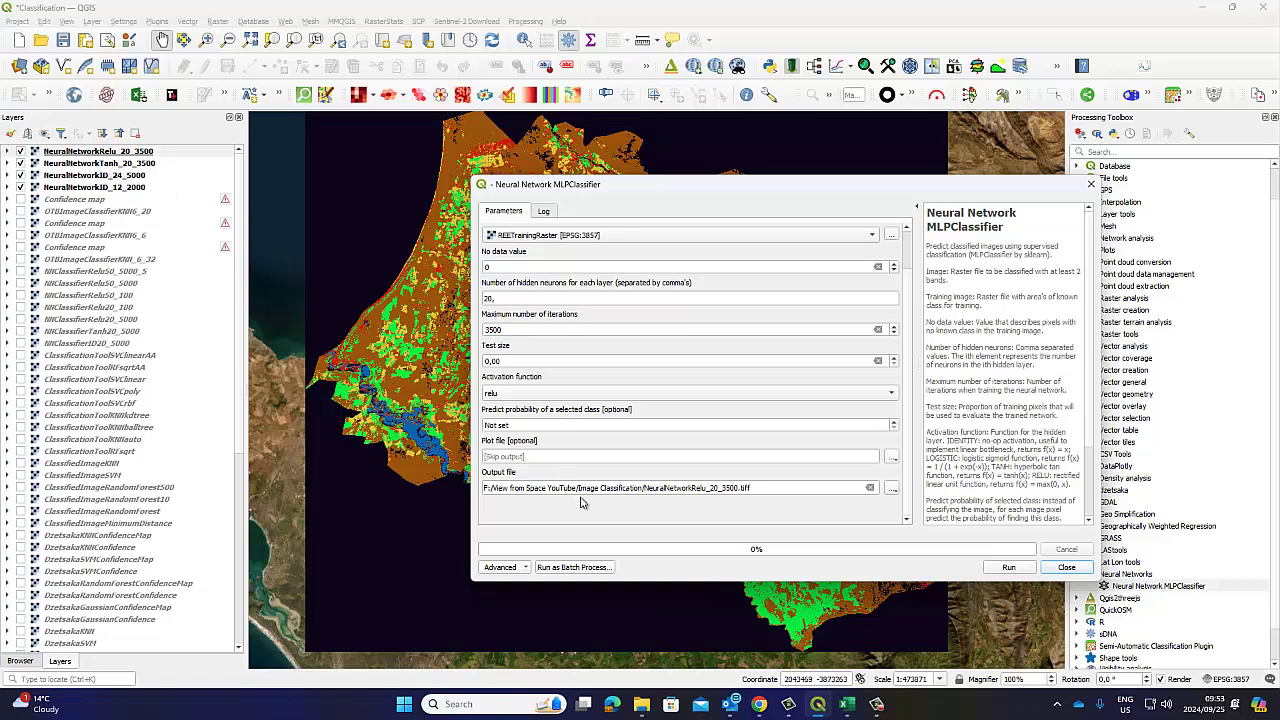
{"action": "left_click", "coordinate": [523, 393]}
{"action": "left_click", "coordinate": [523, 377]}
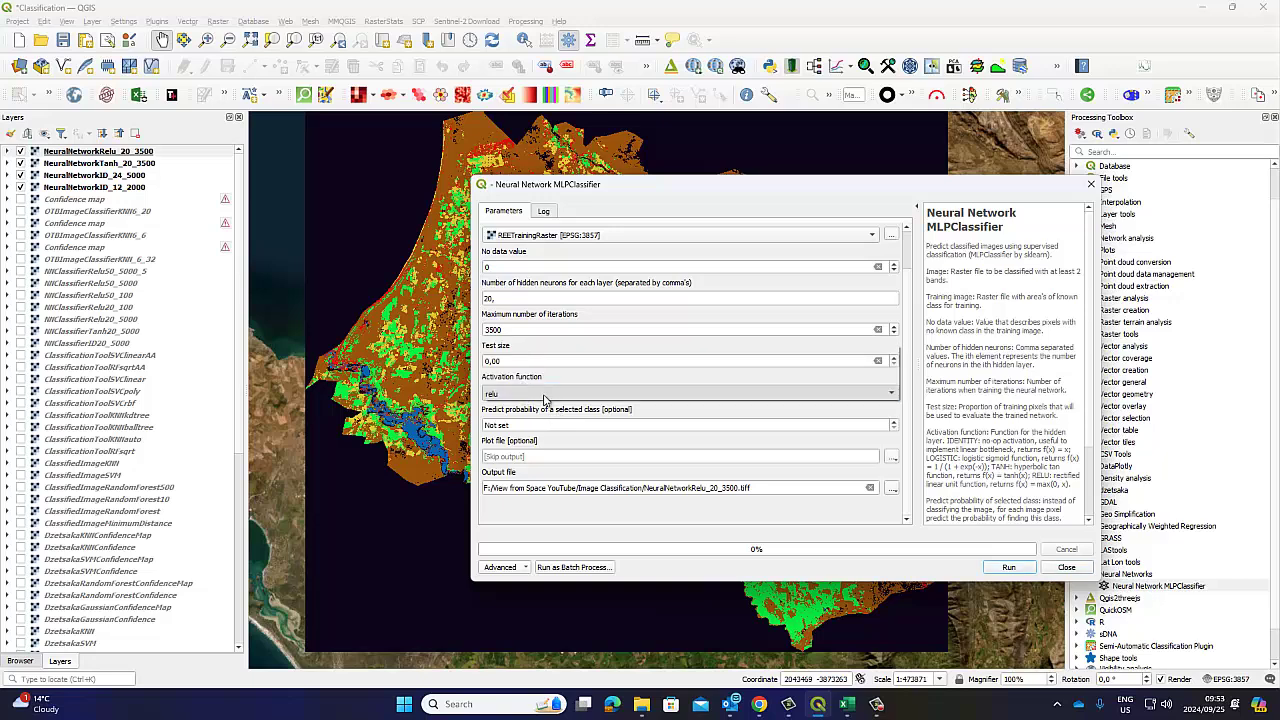
{"action": "left_click", "coordinate": [707, 488]}
{"action": "key", "text": "BackSpace"}
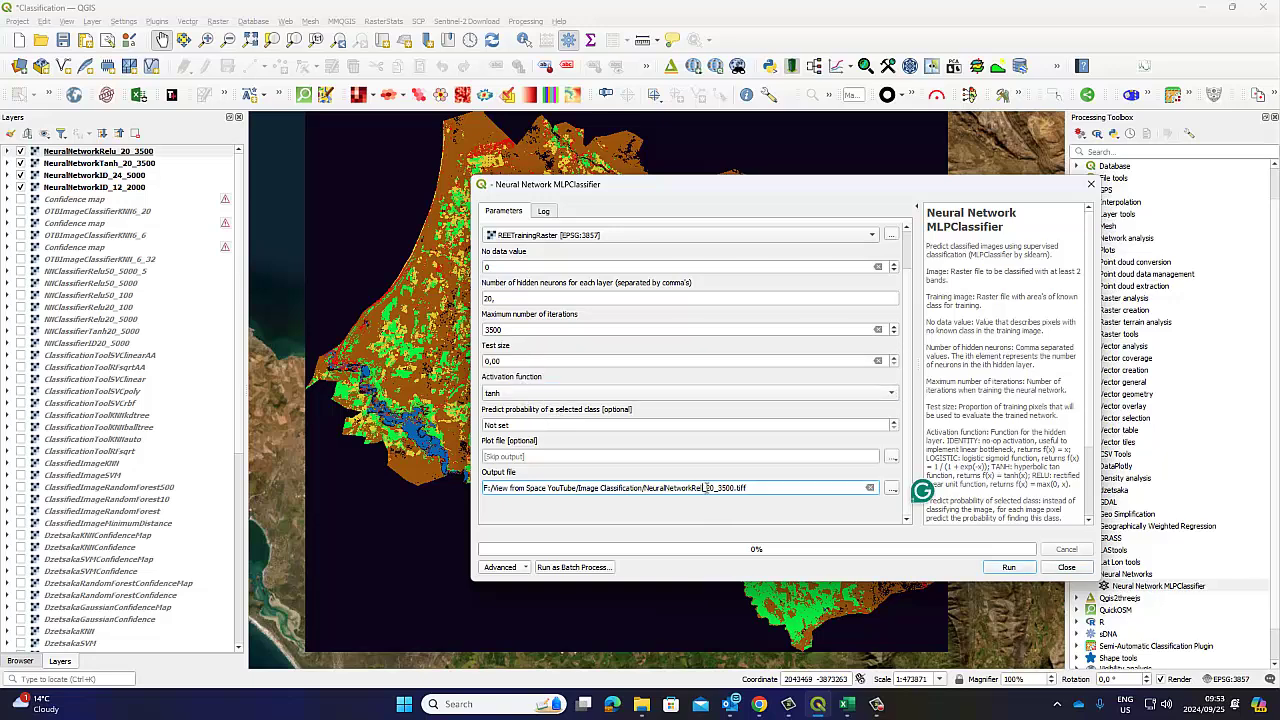
{"action": "key", "text": "BackSpace"}
{"action": "key", "text": "BackSpace"}
{"action": "type", "text": "Tanh"}
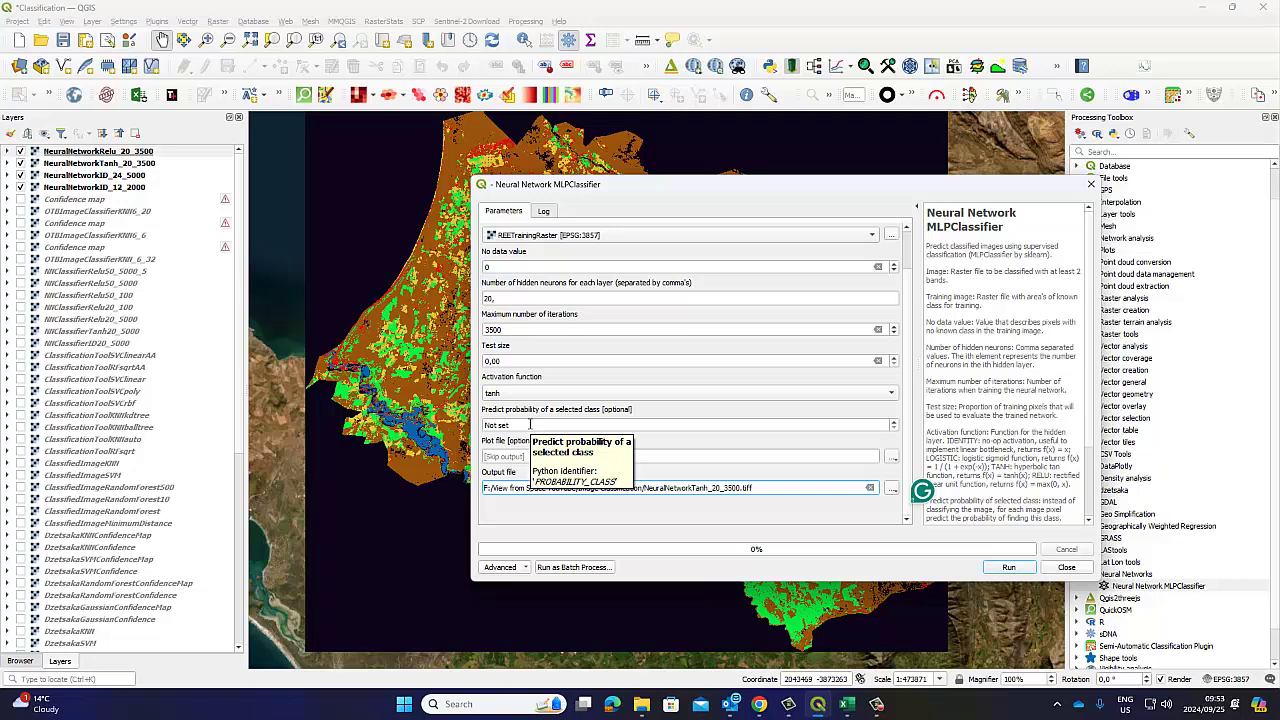
Set the class for probability prediction to 5 and run the classifier with output file NeuralNetworkTanh_20_3500_class5.tiff.
{"action": "left_click", "coordinate": [895, 427]}
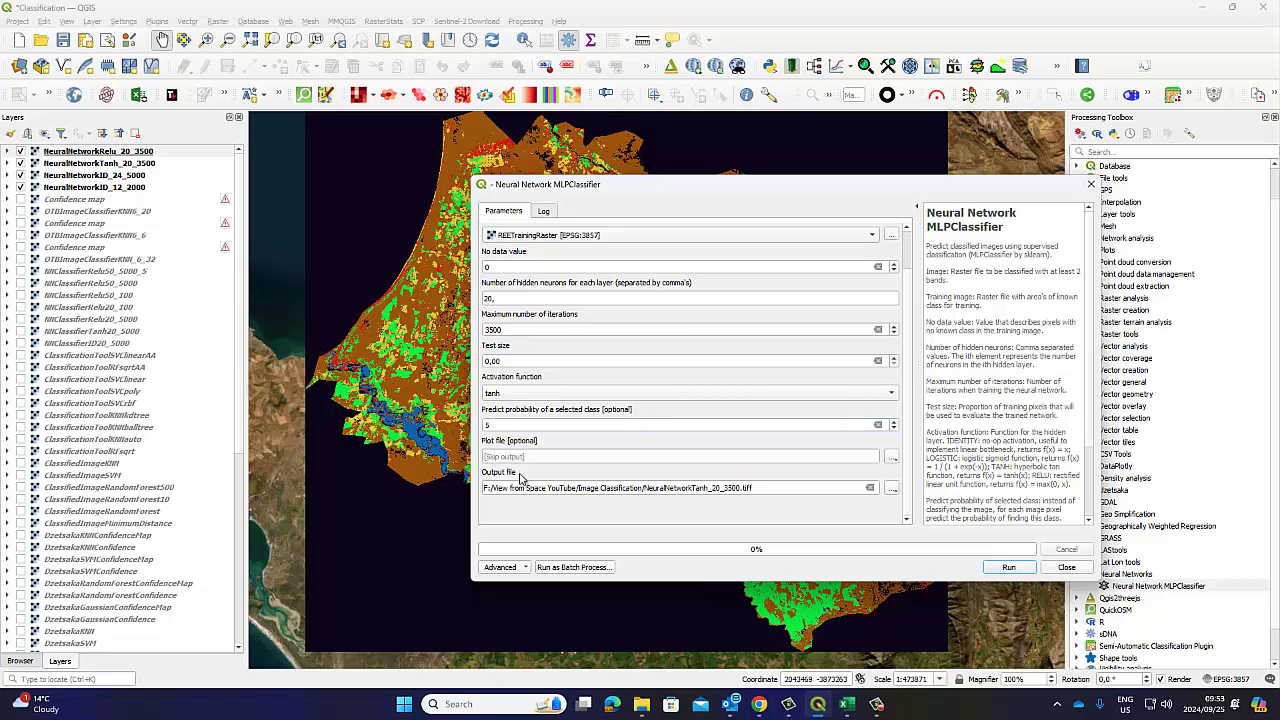
{"action": "left_click", "coordinate": [108, 152]}
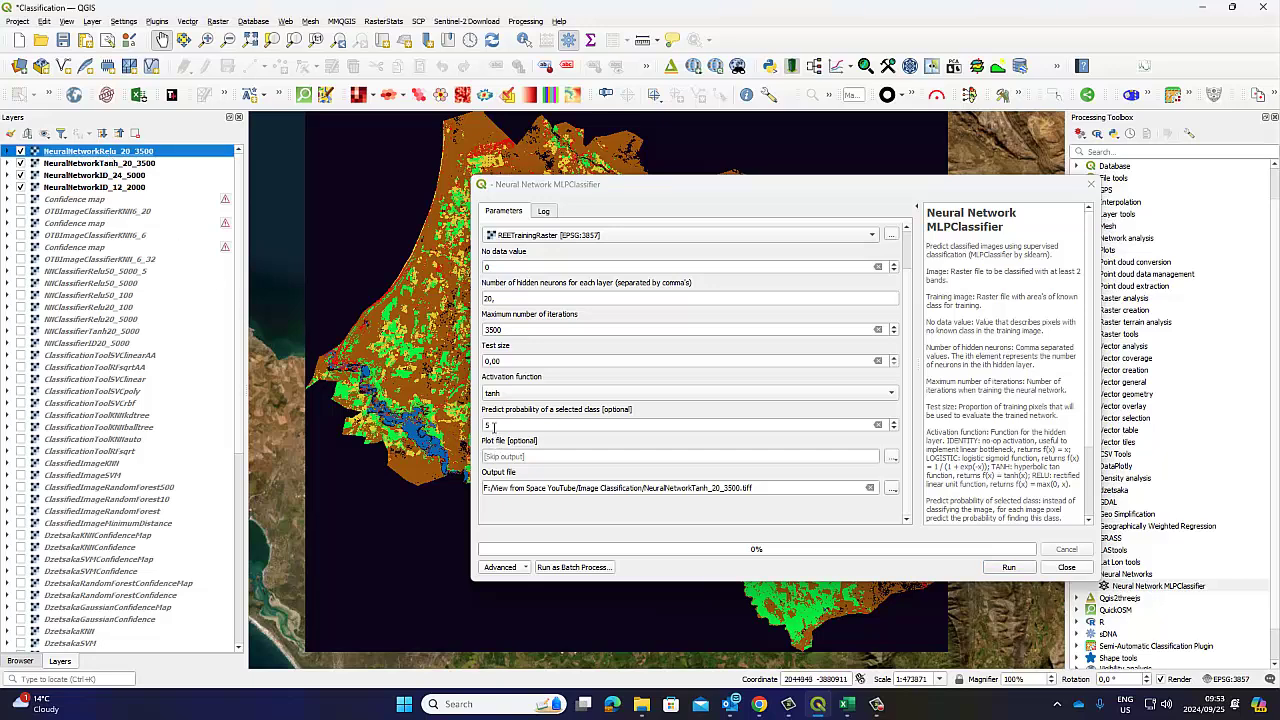
{"action": "left_click", "coordinate": [741, 488]}
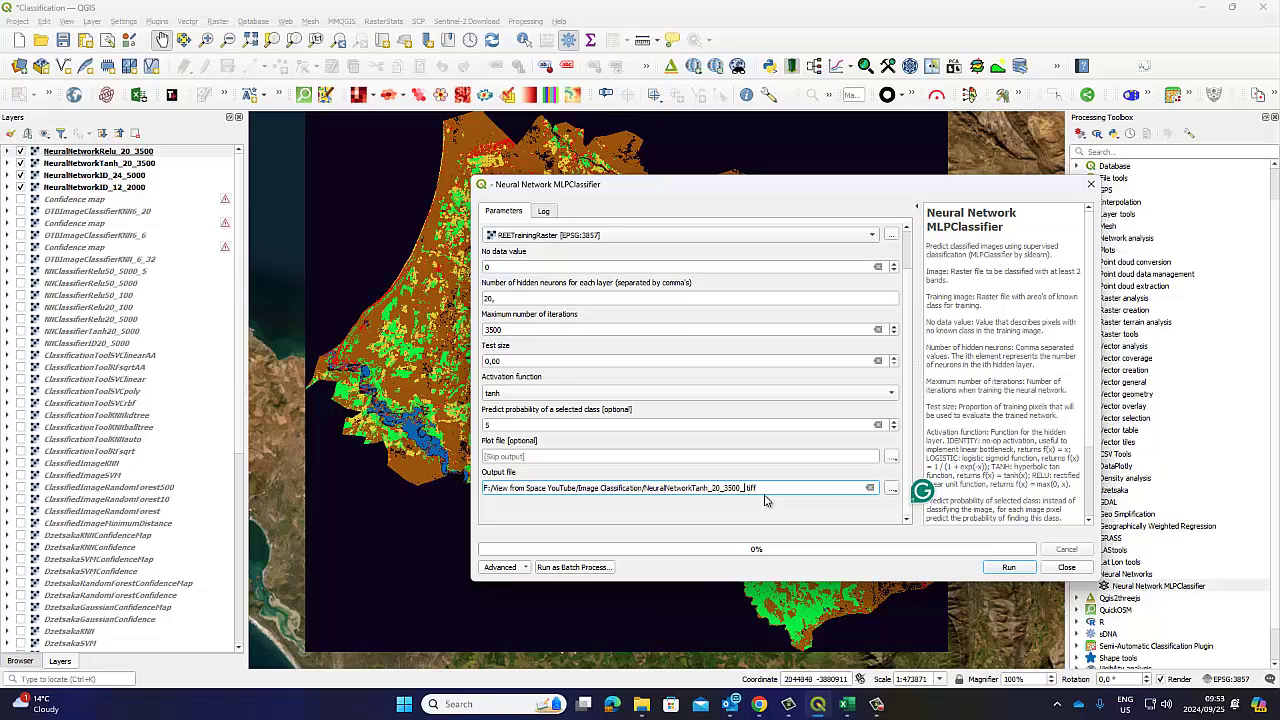
{"action": "type", "text": "class5"}
{"action": "left_click", "coordinate": [1008, 567]}
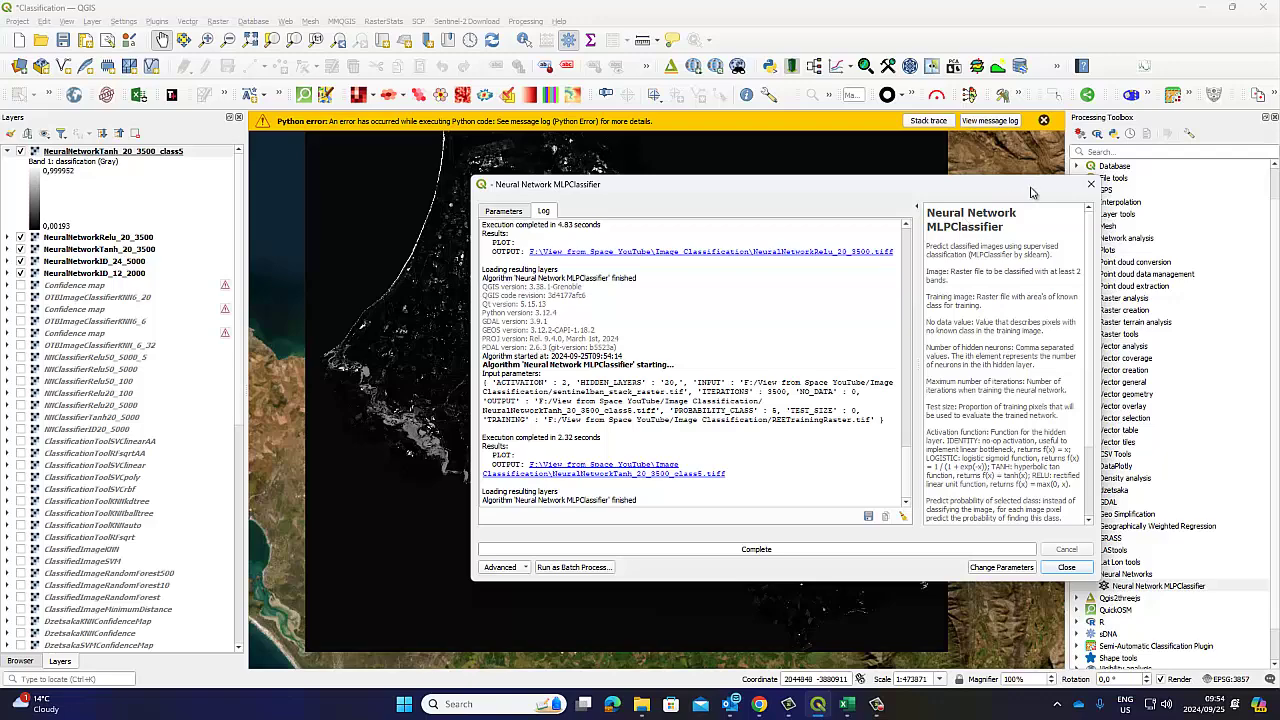
Move the classifier dialog away from the class 5 probability map and dismiss the Python error notification.
{"action": "left_click_drag", "start_coordinate": [1020, 192], "coordinate": [1218, 304]}
{"action": "left_click_drag", "start_coordinate": [879, 311], "coordinate": [1164, 326]}
{"action": "left_click", "coordinate": [1044, 121]}
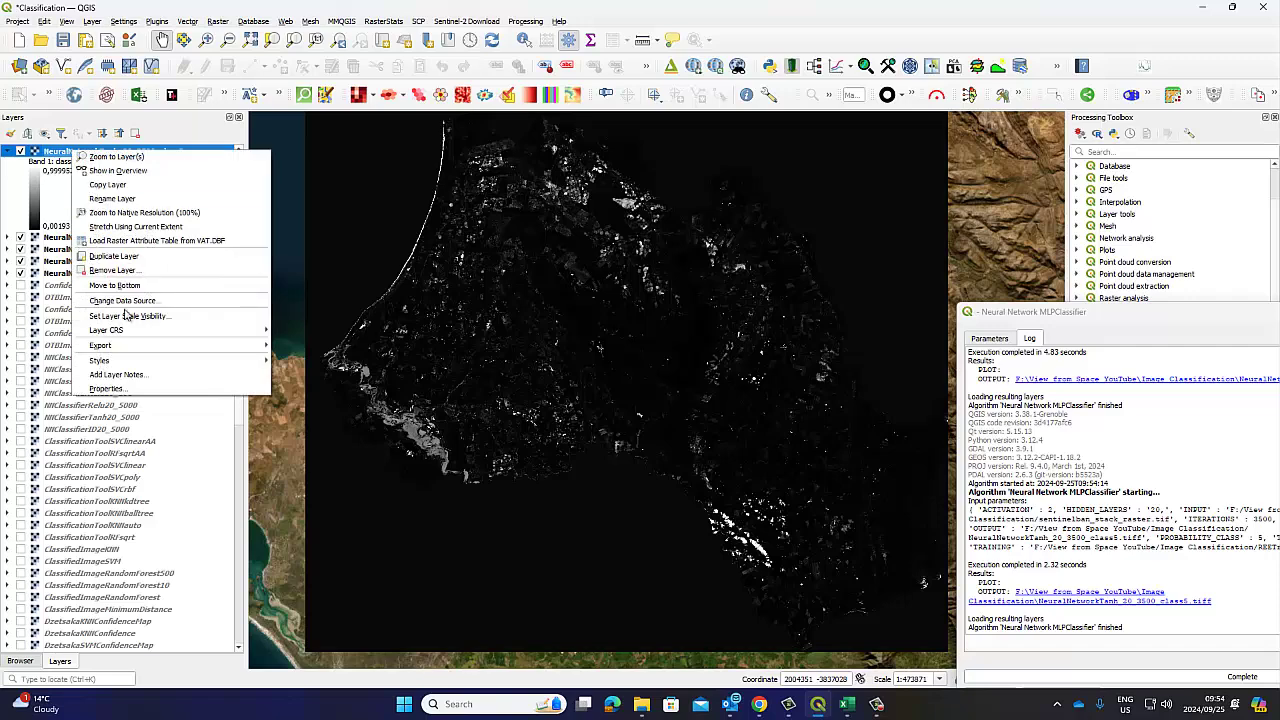
Style the NeuralNetworkTanh_20_3500_class5 layer as singleband pseudocolor with the Turbo color ramp, classify it and apply the symbology.
{"action": "left_click", "coordinate": [110, 388]}
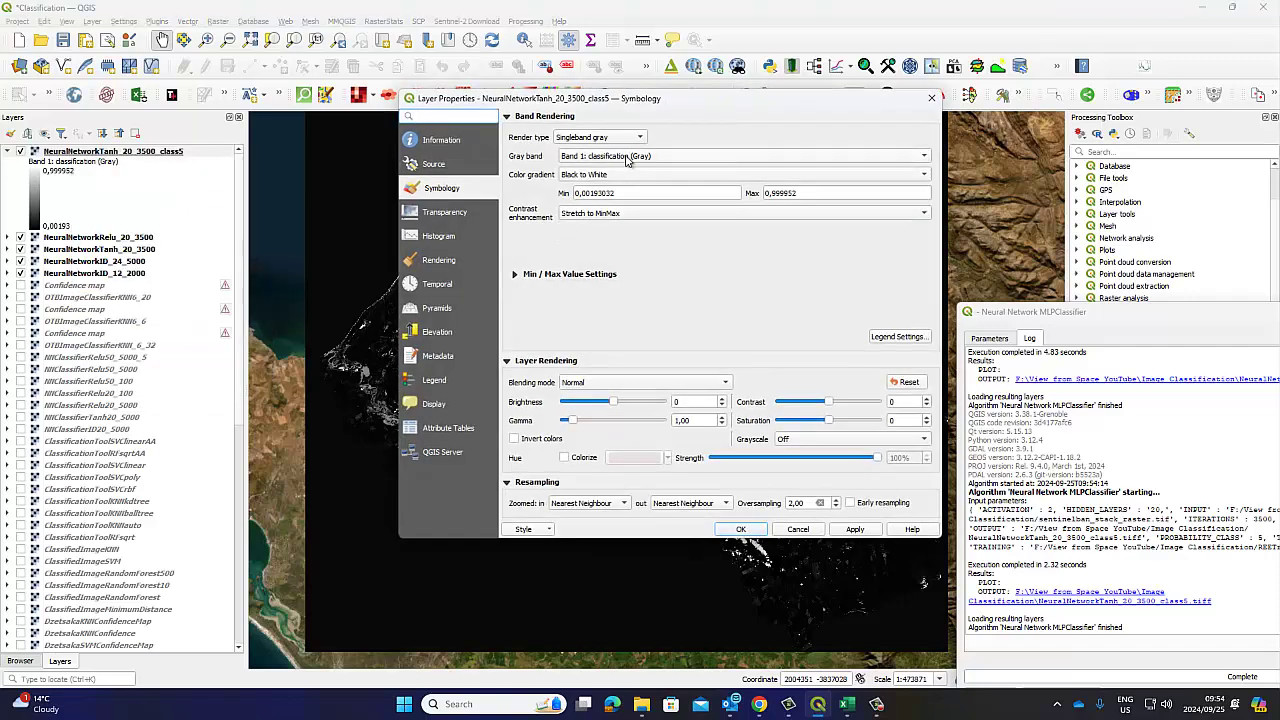
{"action": "left_click", "coordinate": [640, 137]}
{"action": "left_click", "coordinate": [643, 150]}
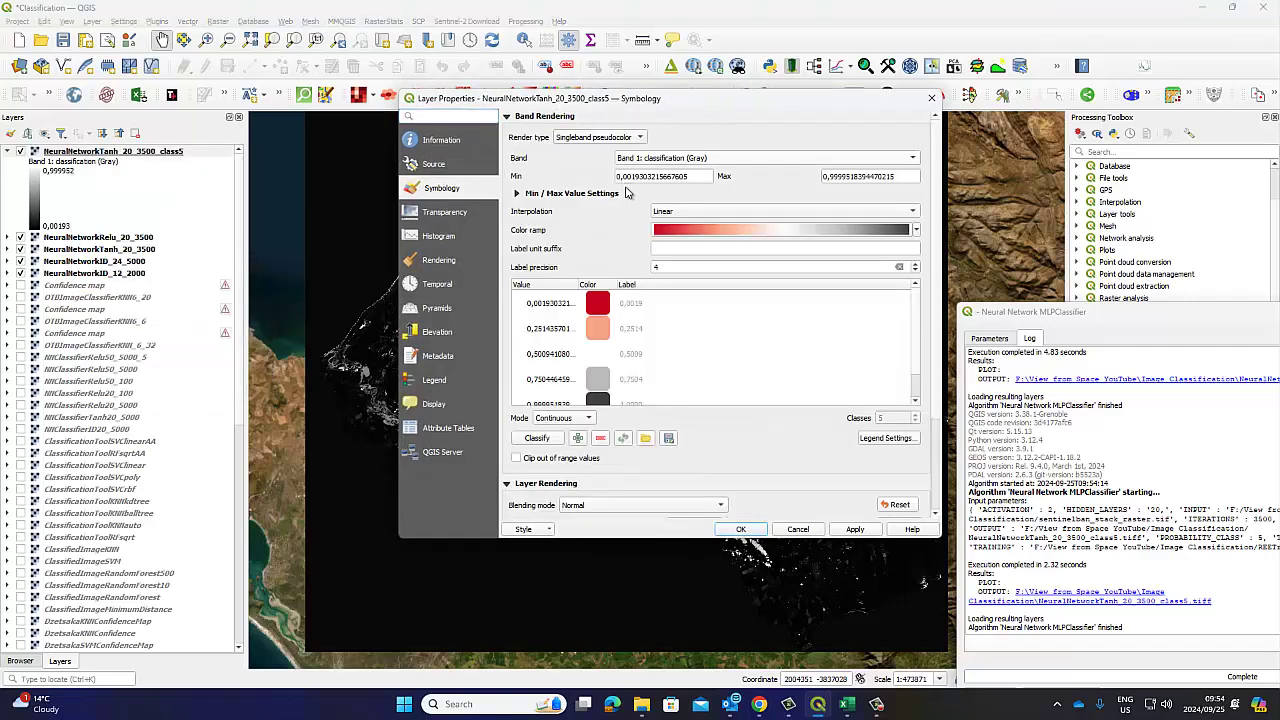
{"action": "left_click", "coordinate": [915, 230]}
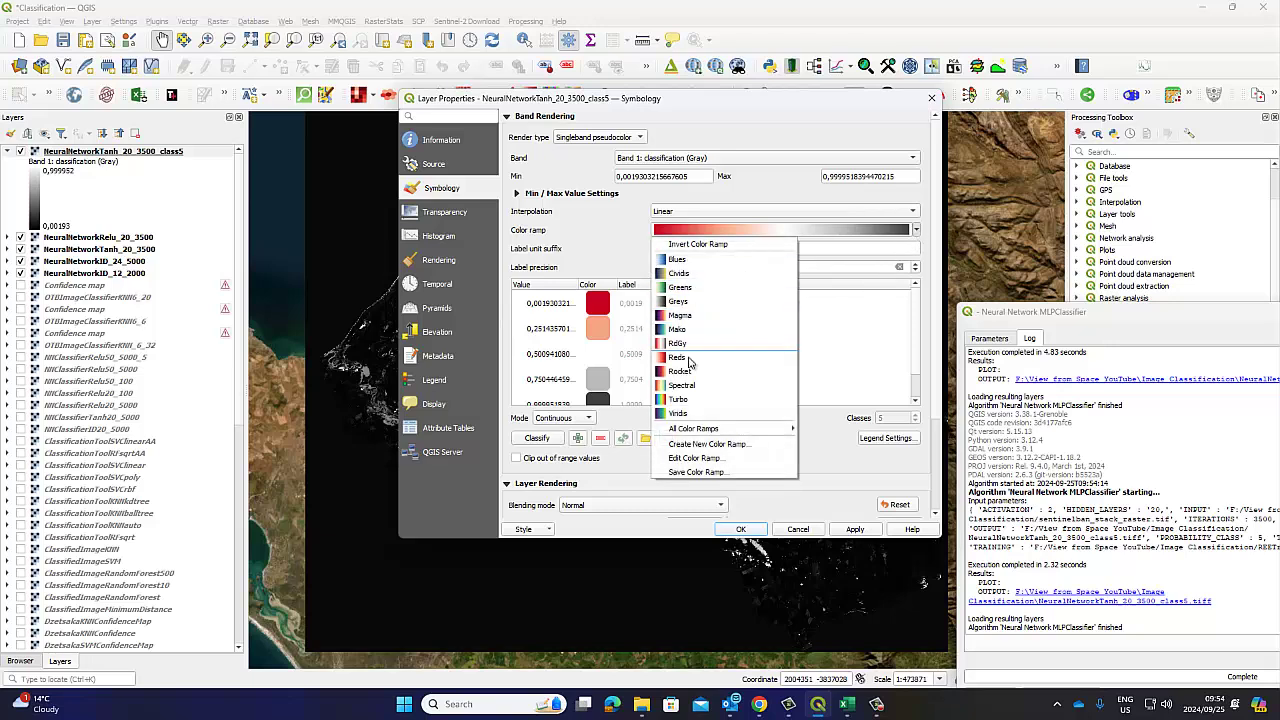
{"action": "left_click", "coordinate": [678, 399]}
{"action": "left_click", "coordinate": [553, 440]}
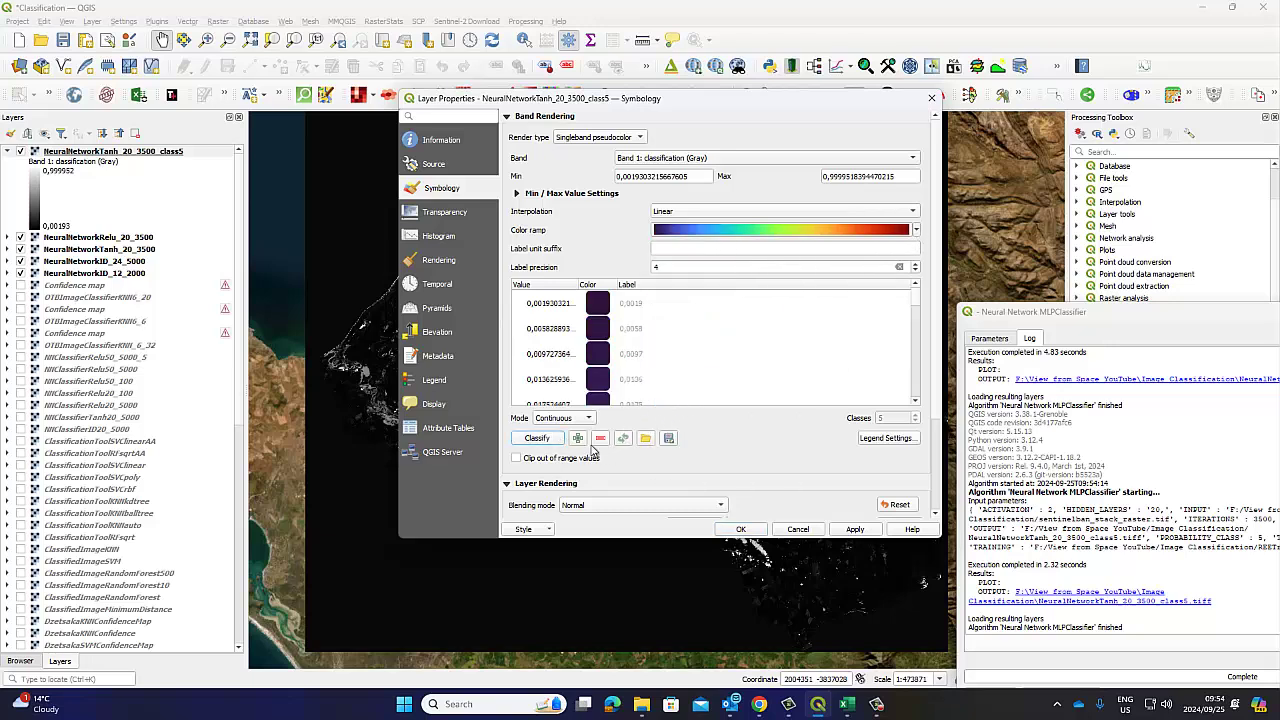
{"action": "left_click", "coordinate": [855, 529]}
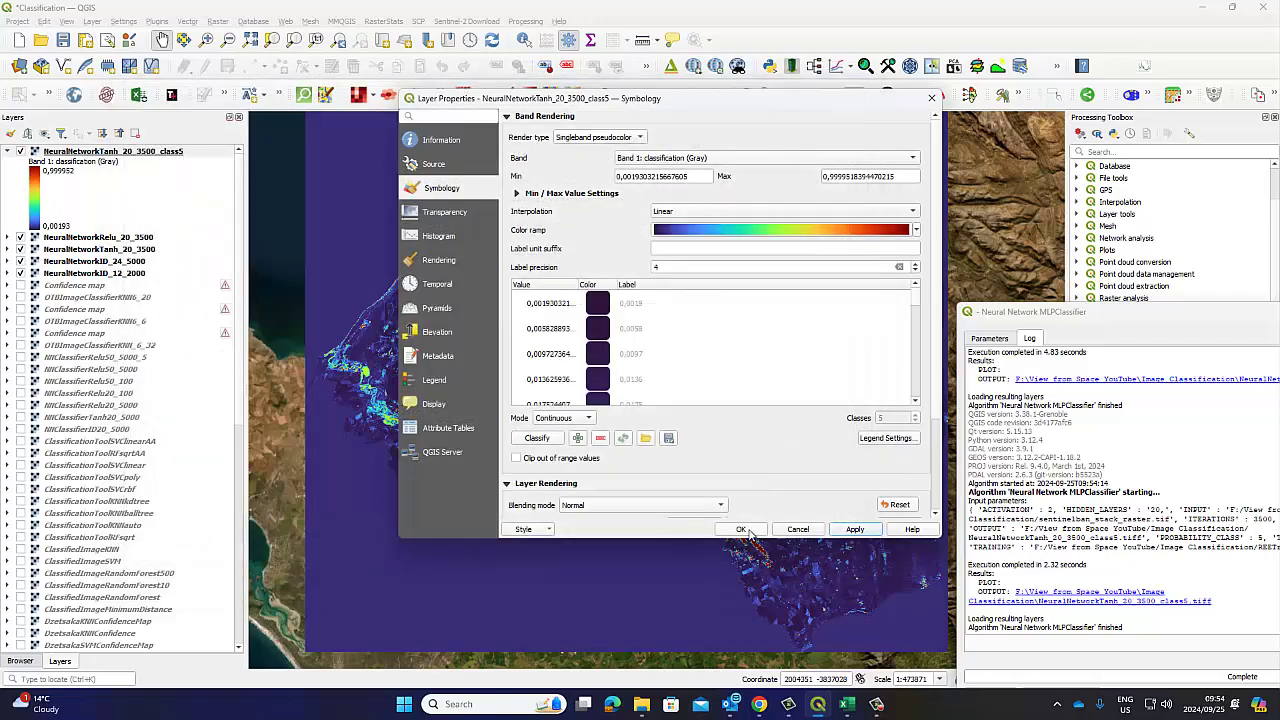
{"action": "left_click", "coordinate": [745, 530]}
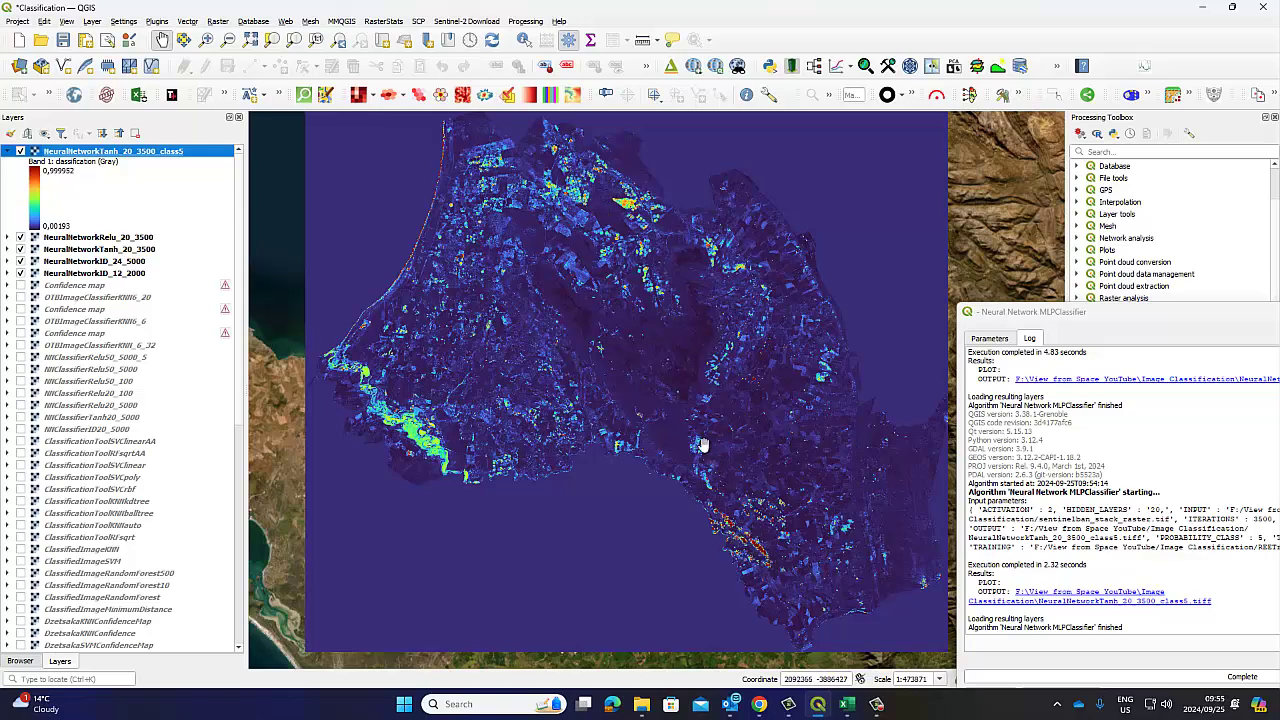
Set the class for probability prediction to 4 and run the classifier with output file NeuralNetworkTanh_20_3500_class4.tiff.
{"action": "scroll", "coordinate": [712, 486], "scroll_direction": "up", "scroll_amount": 2}
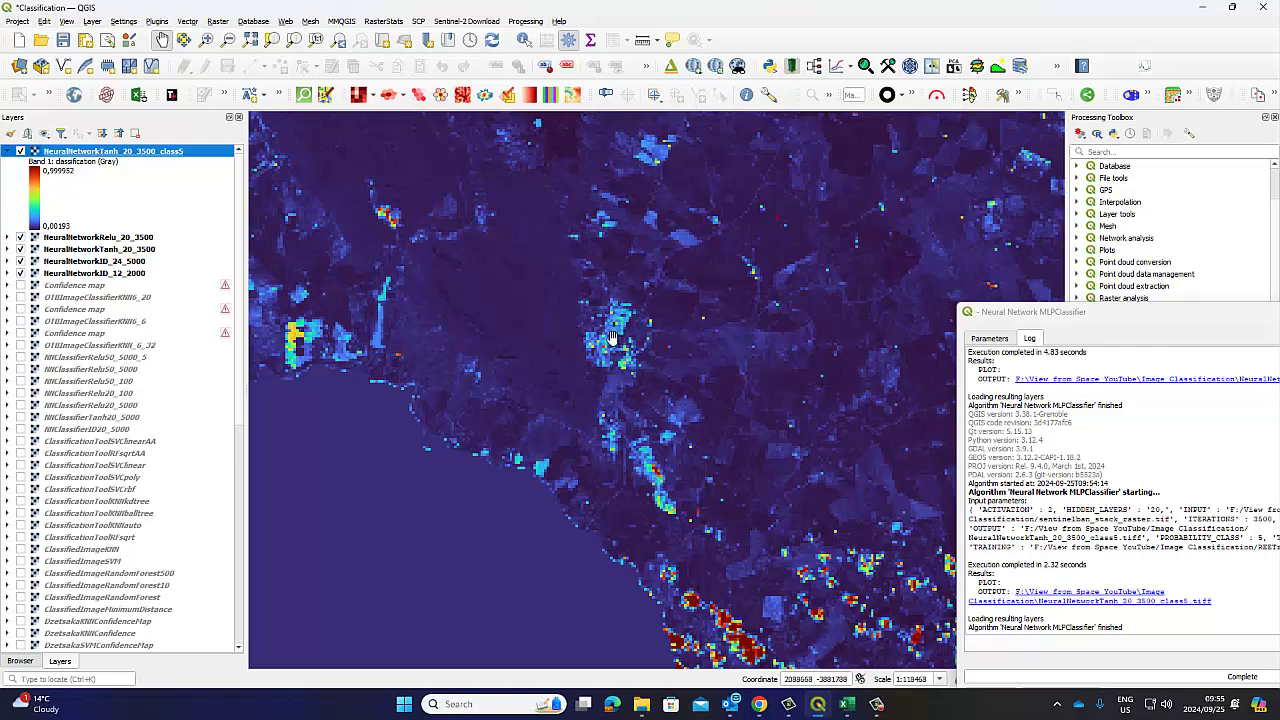
{"action": "scroll", "coordinate": [563, 390], "scroll_direction": "down", "scroll_amount": 1}
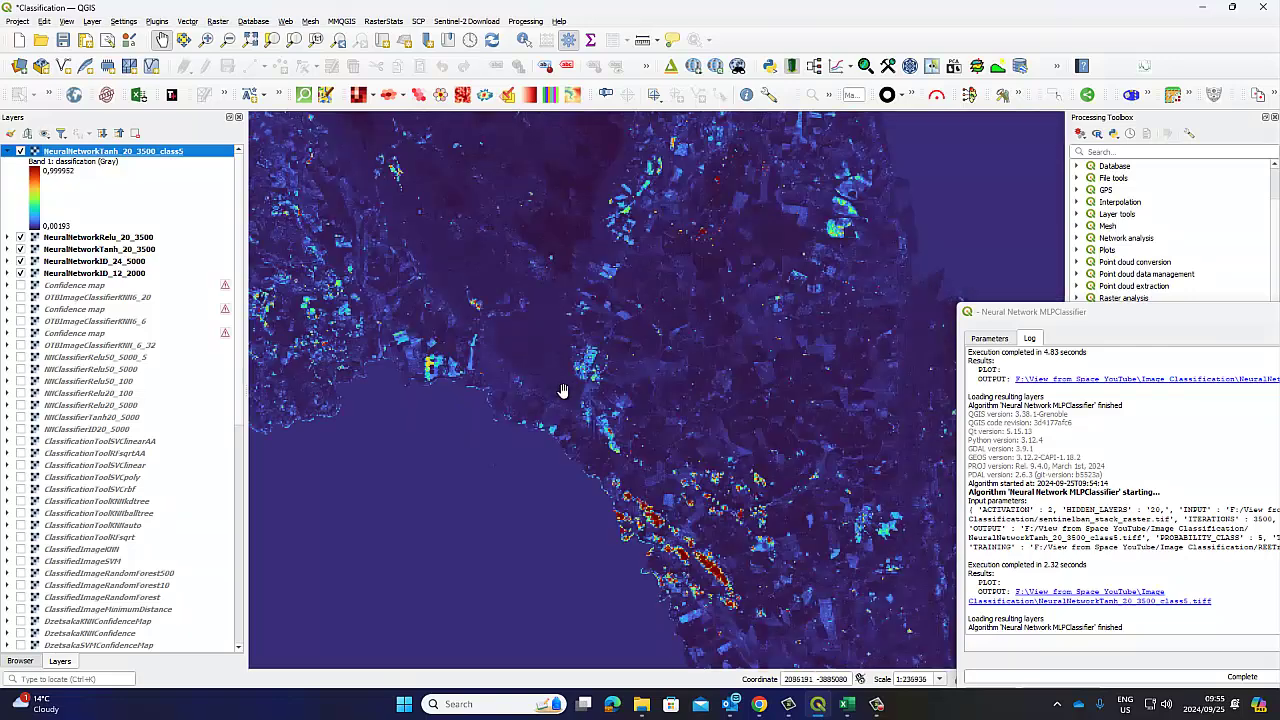
{"action": "scroll", "coordinate": [563, 390], "scroll_direction": "down", "scroll_amount": 1}
{"action": "left_click_drag", "start_coordinate": [563, 390], "coordinate": [628, 416]}
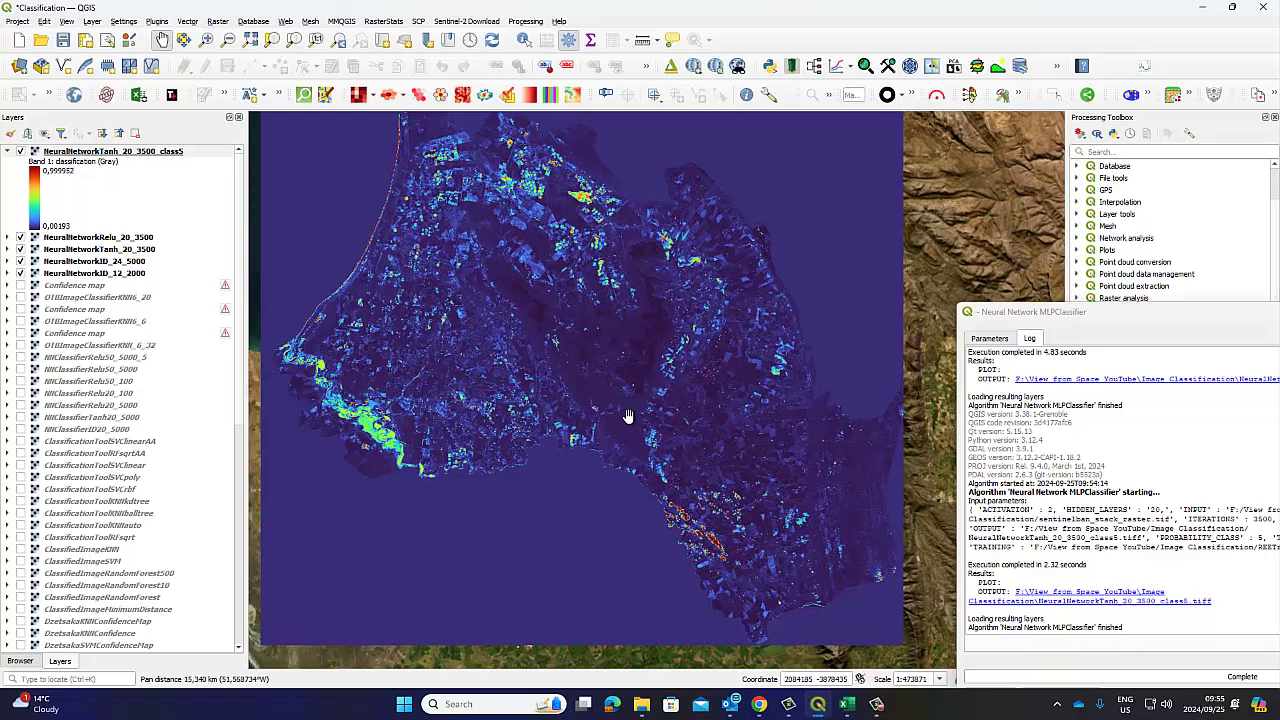
{"action": "left_click_drag", "start_coordinate": [1046, 322], "coordinate": [763, 188]}
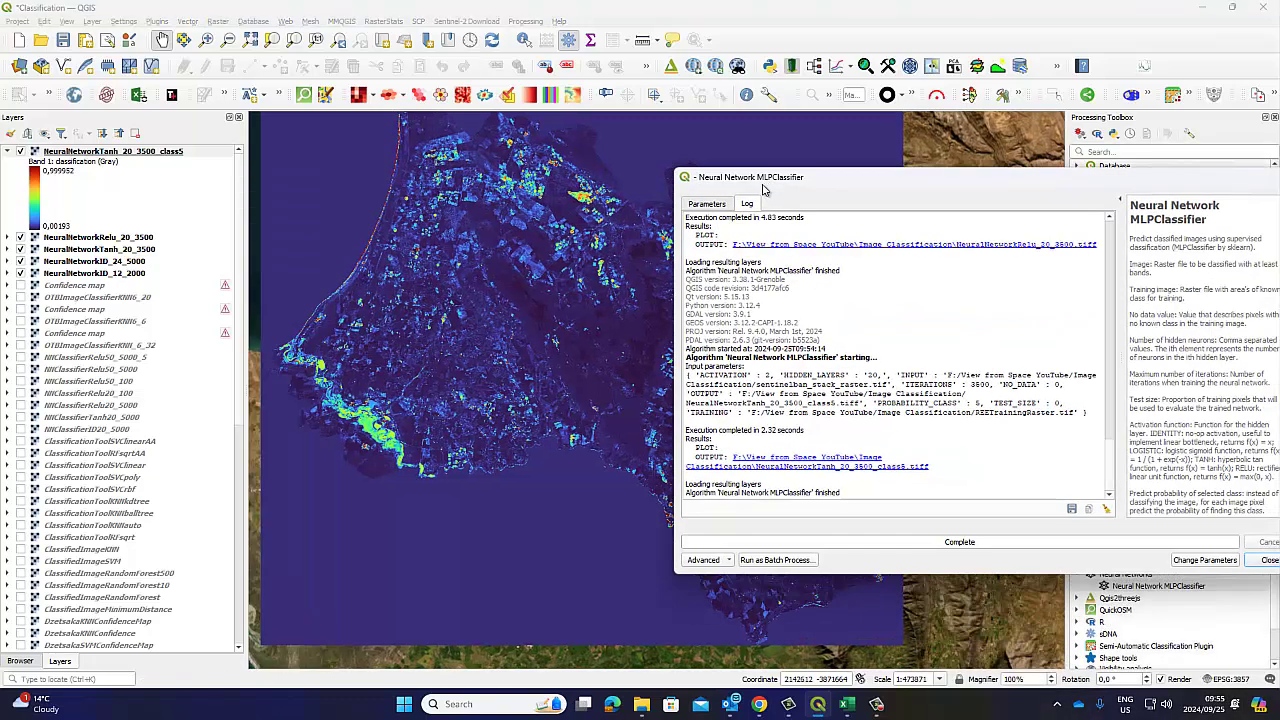
{"action": "left_click", "coordinate": [707, 204]}
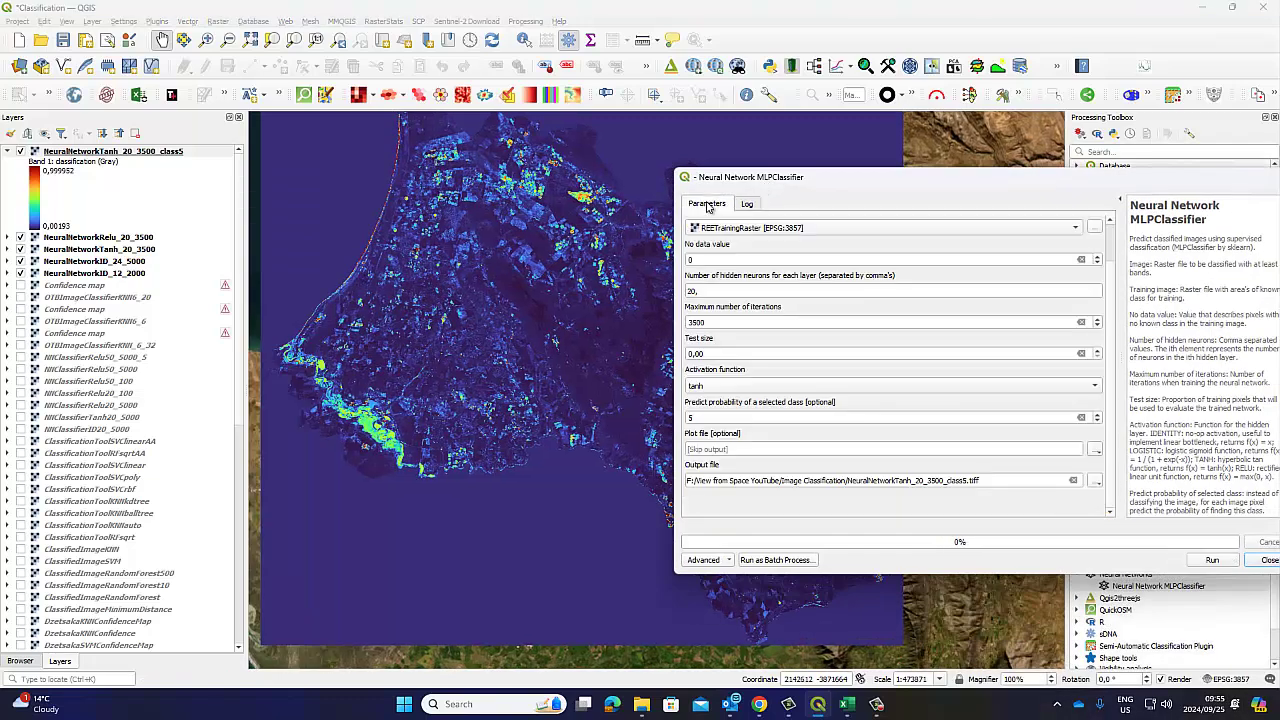
{"action": "left_click", "coordinate": [691, 418]}
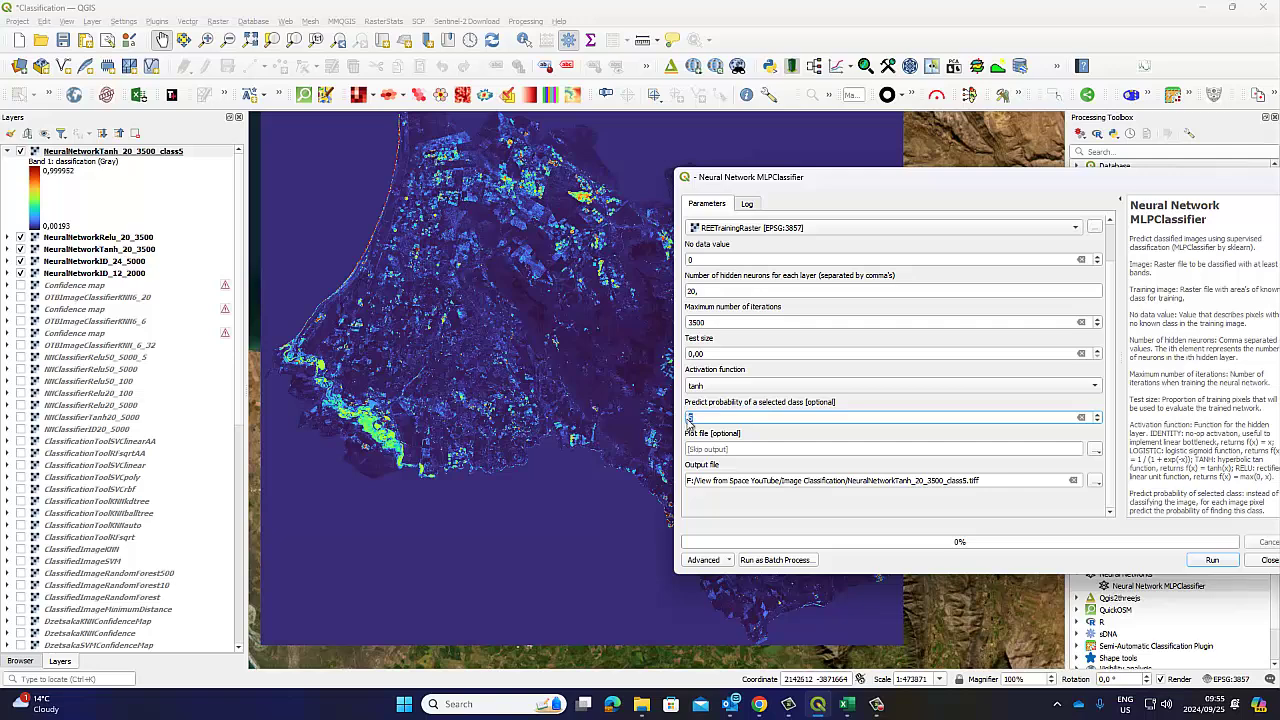
{"action": "left_click", "coordinate": [965, 481]}
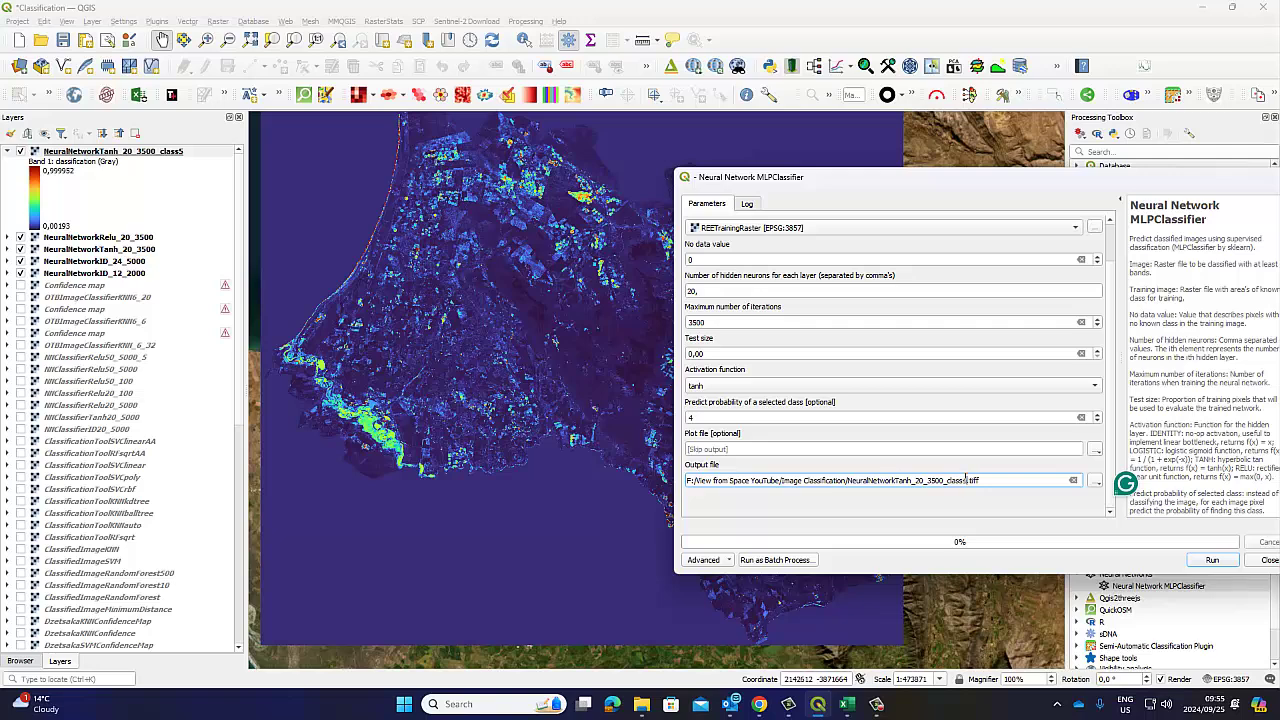
{"action": "type", "text": "4"}
{"action": "left_click", "coordinate": [1212, 561]}
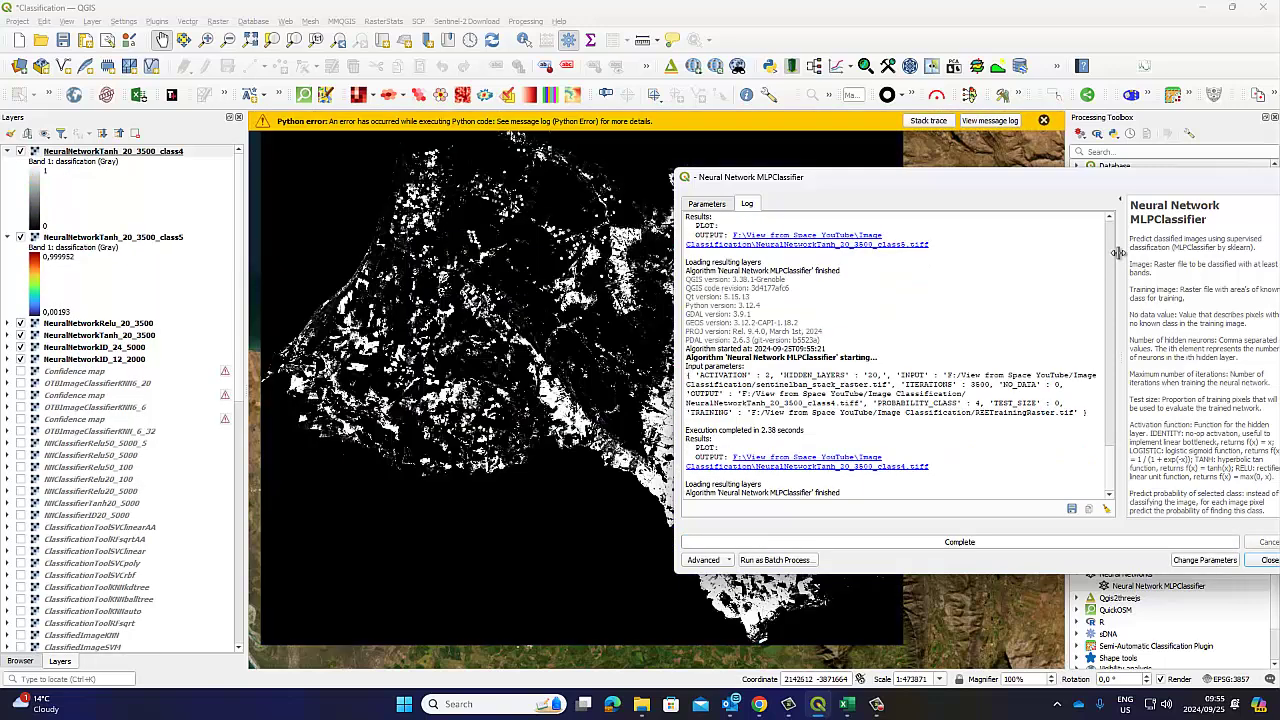
Dismiss the Python error notification and style the NeuralNetworkTanh_20_3500_class4 layer as singleband pseudocolor with the Turbo color ramp.
{"action": "left_click", "coordinate": [1043, 120]}
{"action": "left_click", "coordinate": [78, 150]}
{"action": "right_click", "coordinate": [78, 150]}
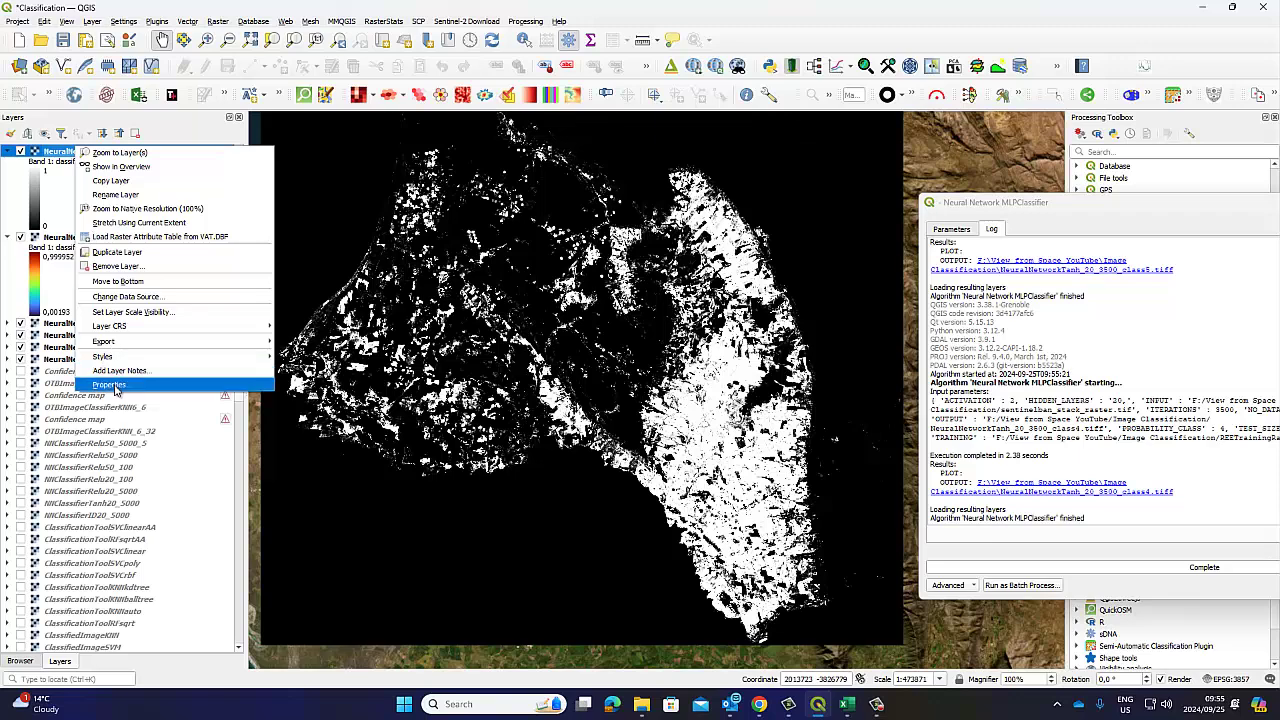
{"action": "left_click", "coordinate": [180, 385]}
{"action": "left_click", "coordinate": [618, 138]}
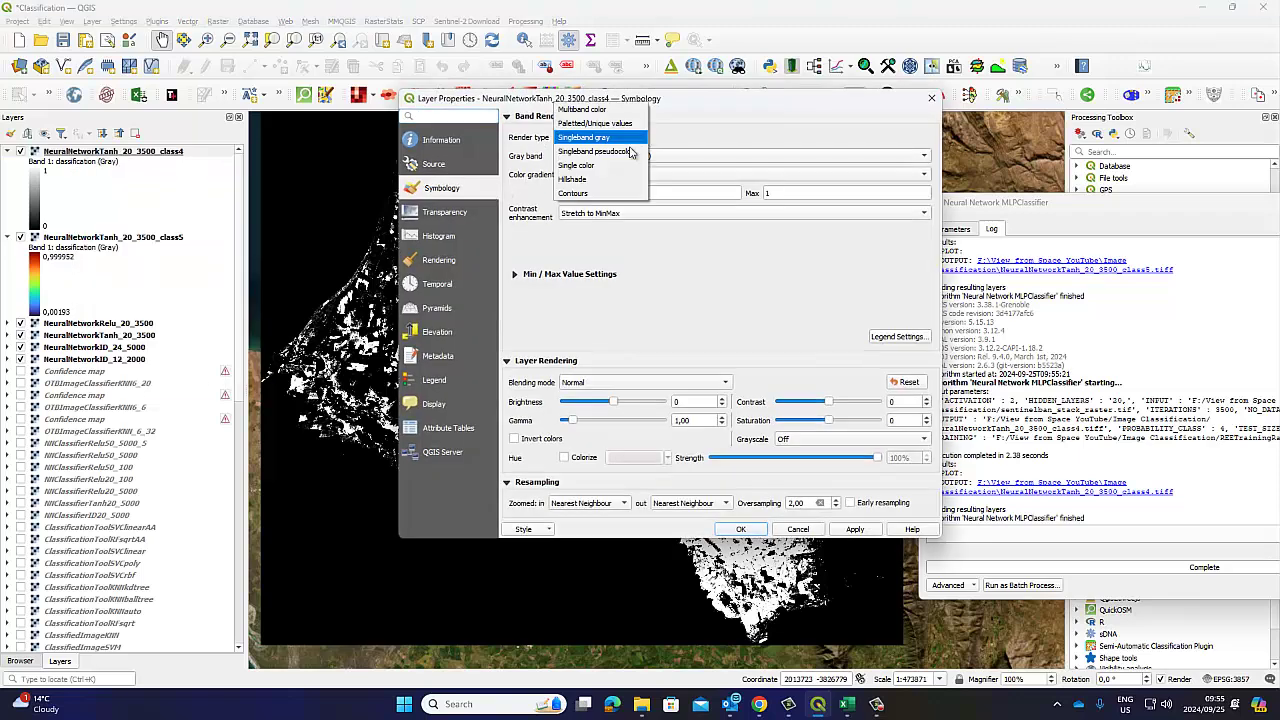
{"action": "left_click", "coordinate": [600, 155]}
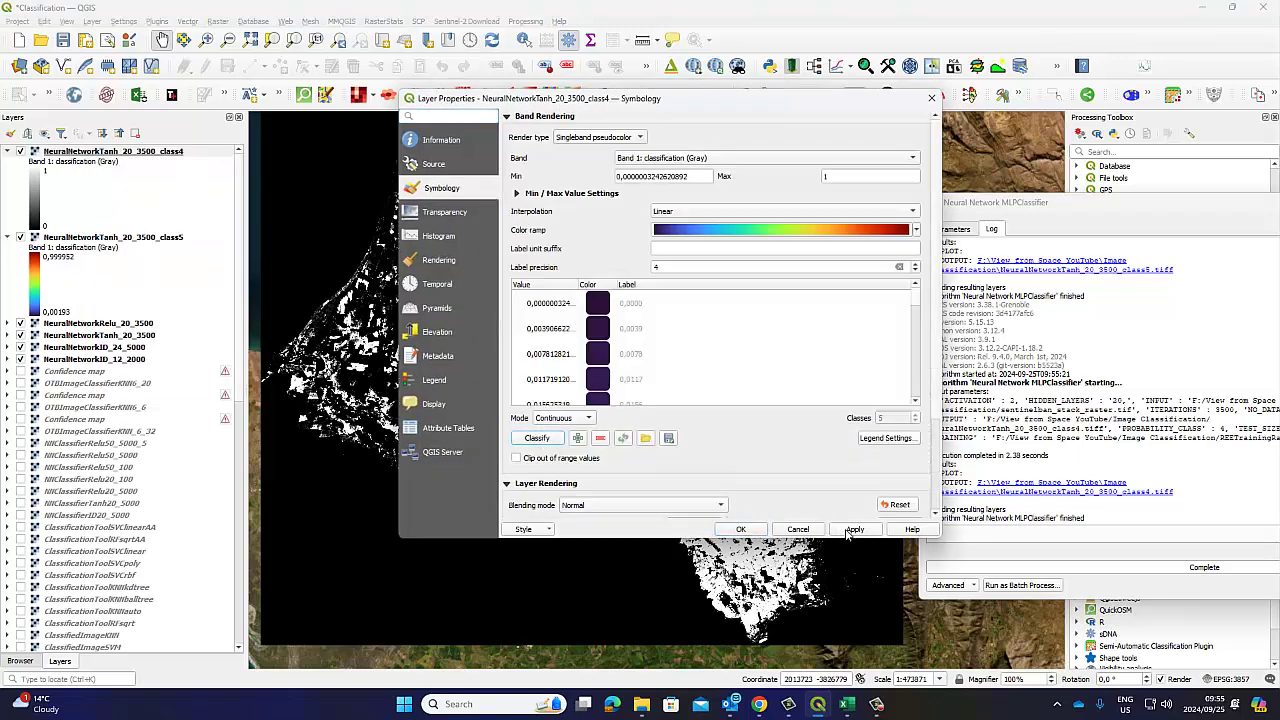
{"action": "left_click", "coordinate": [853, 529]}
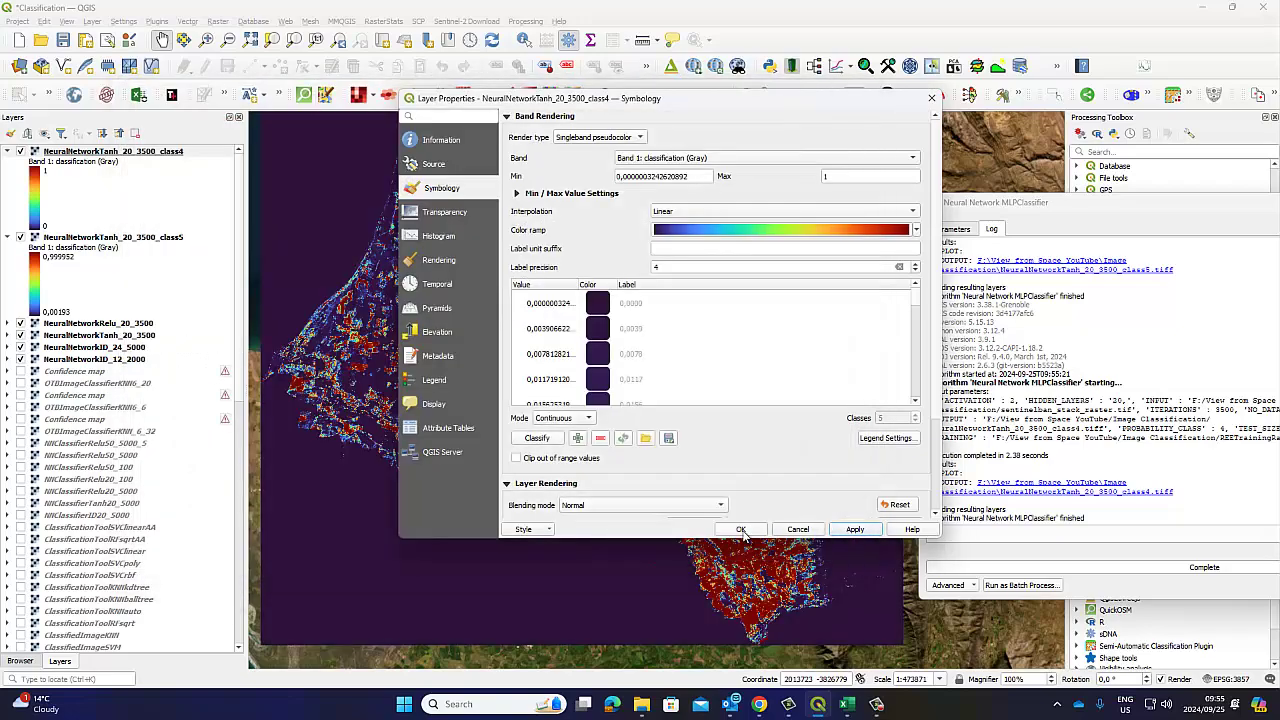
{"action": "left_click", "coordinate": [741, 529]}
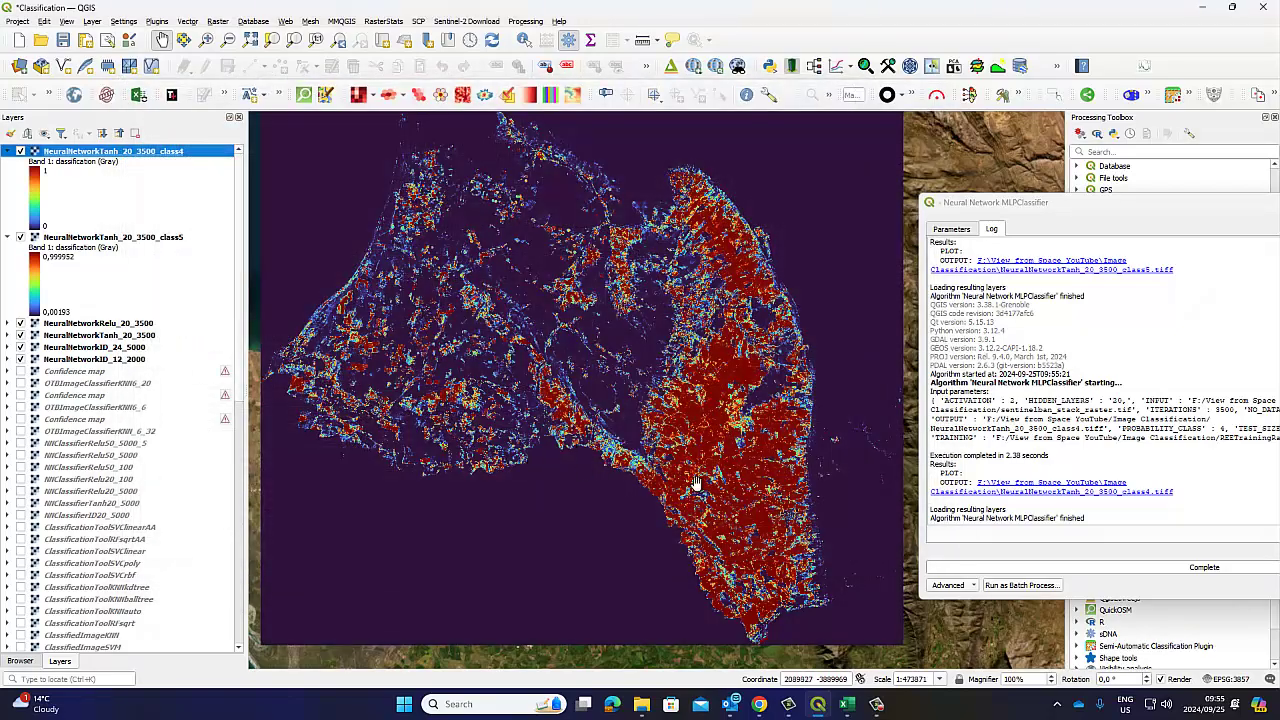
Collapse the legends of the class 4 and class 5 probability layers and toggle class 4 off and on to compare the maps.
{"action": "left_click", "coordinate": [8, 151]}
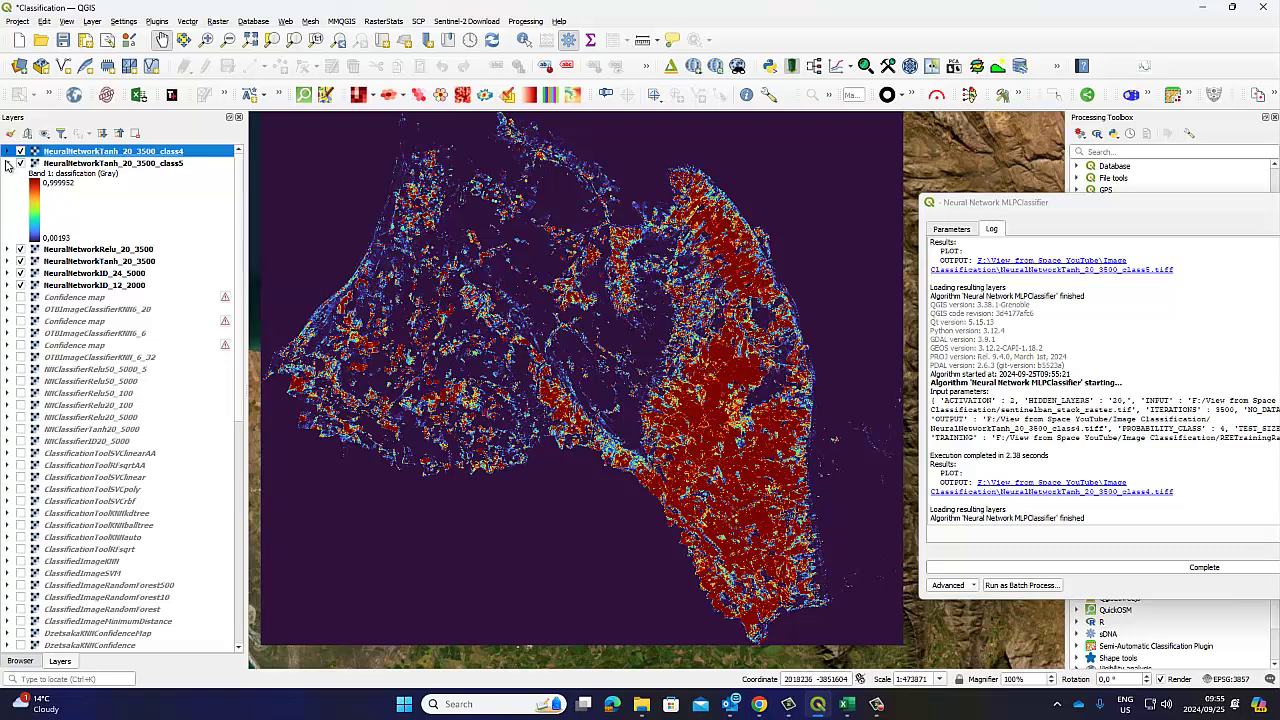
{"action": "left_click", "coordinate": [8, 163]}
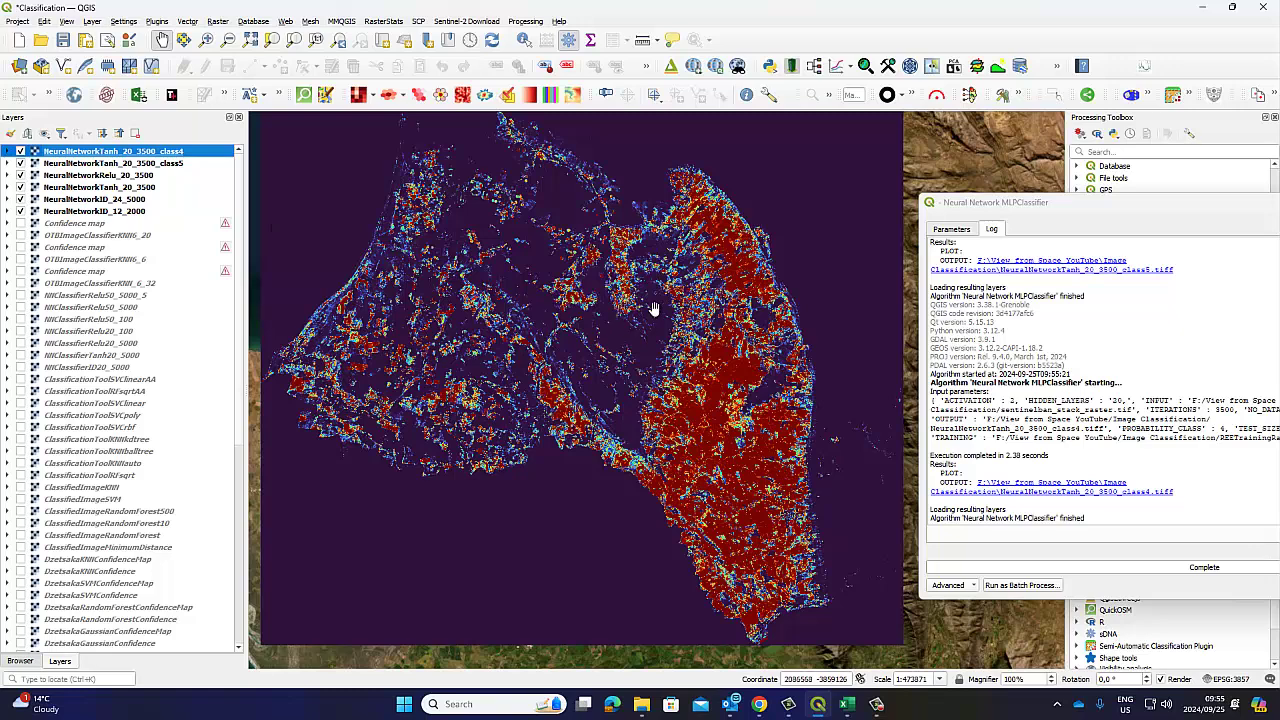
{"action": "left_click", "coordinate": [20, 151]}
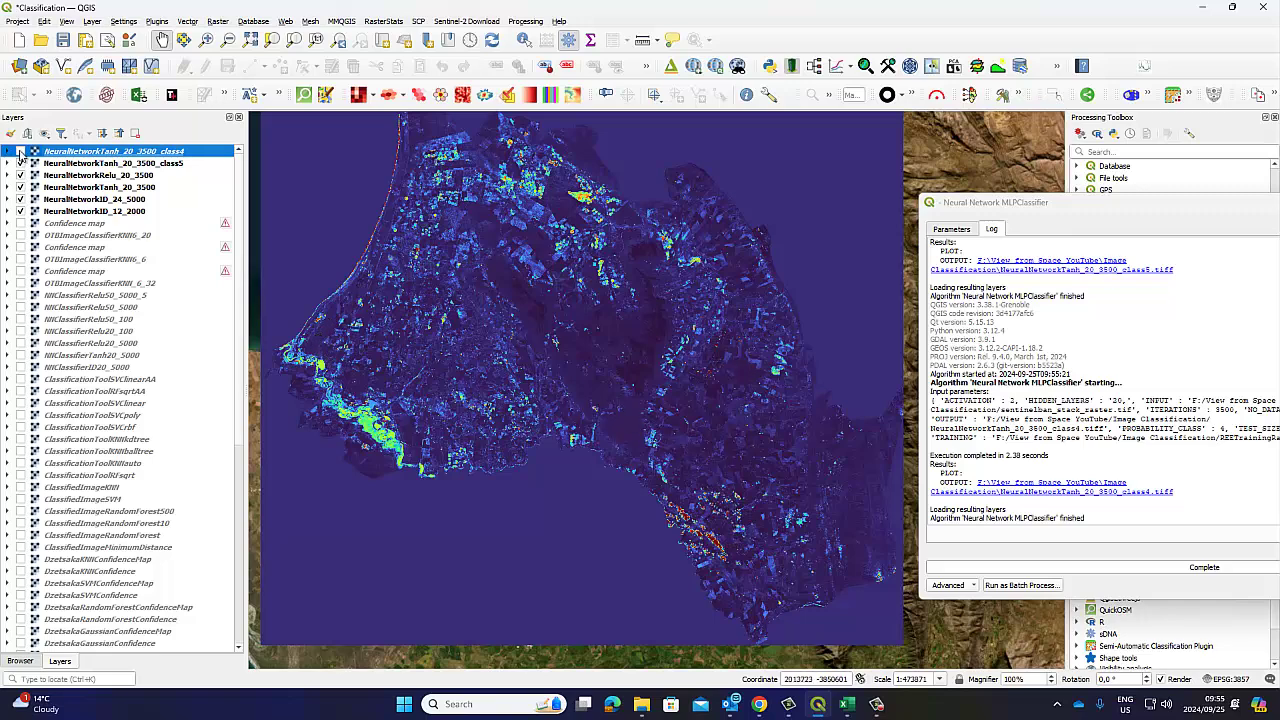
{"action": "left_click", "coordinate": [20, 151]}
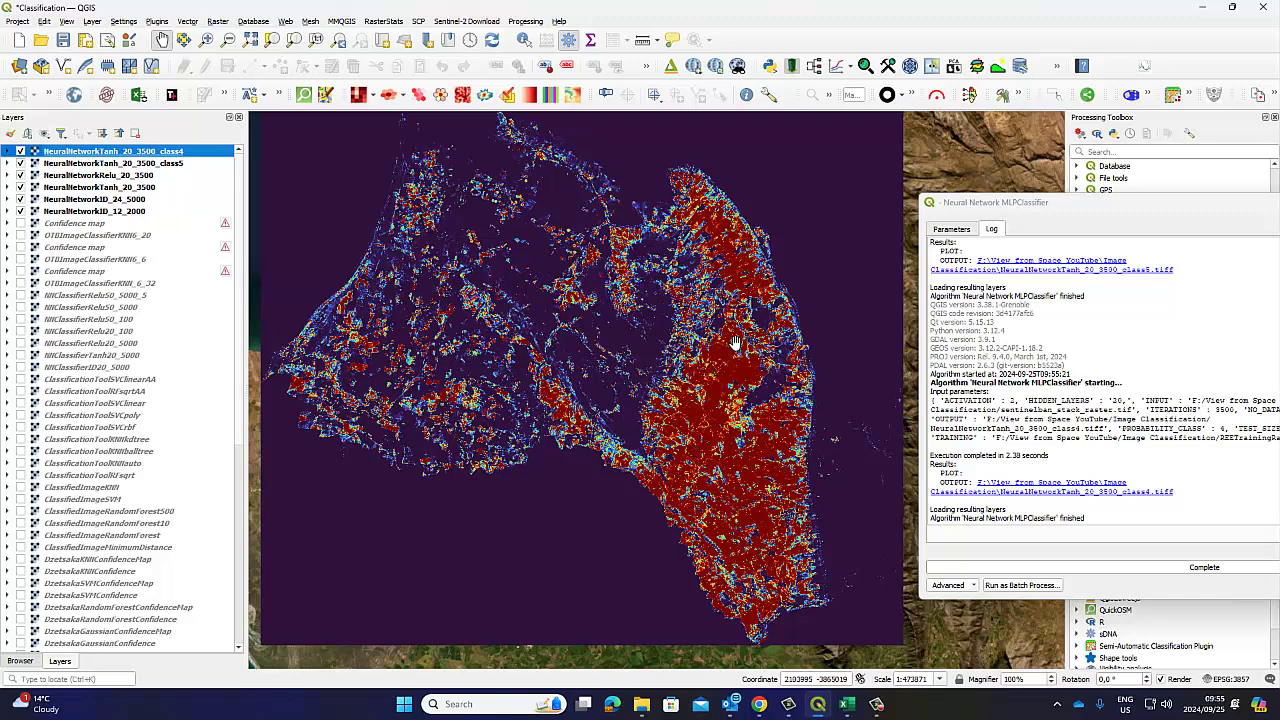
{"action": "left_click_drag", "start_coordinate": [440, 321], "coordinate": [475, 340]}
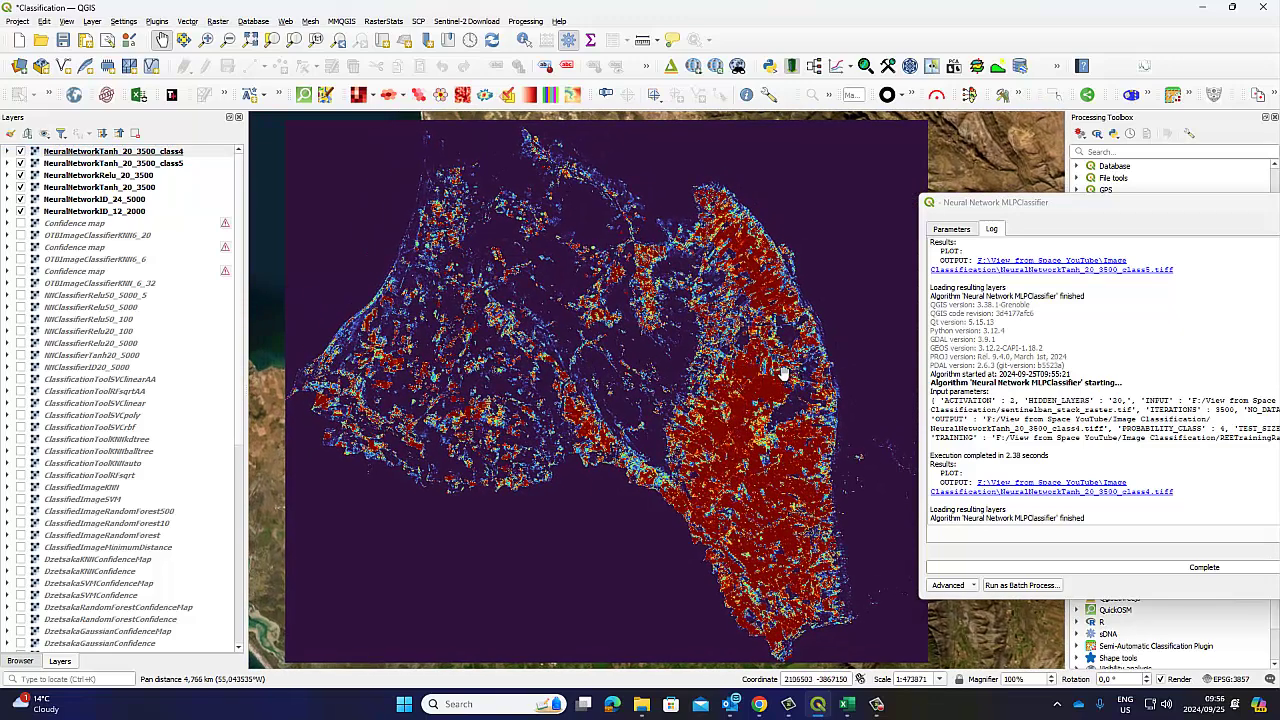
Return to the classifier's parameters, switch to Excel and select the Neural Network table's results in B35:I43.
{"action": "left_click_drag", "start_coordinate": [1040, 205], "coordinate": [630, 125]}
{"action": "left_click", "coordinate": [543, 150]}
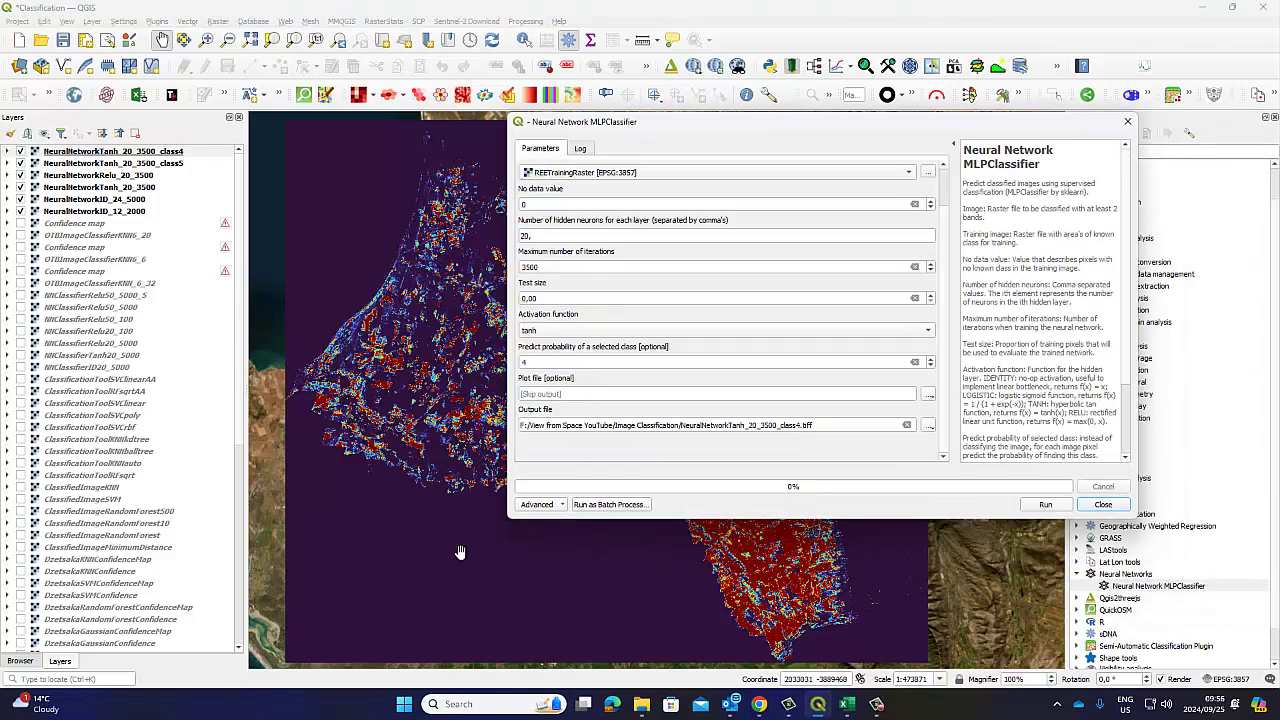
{"action": "left_click", "coordinate": [846, 704]}
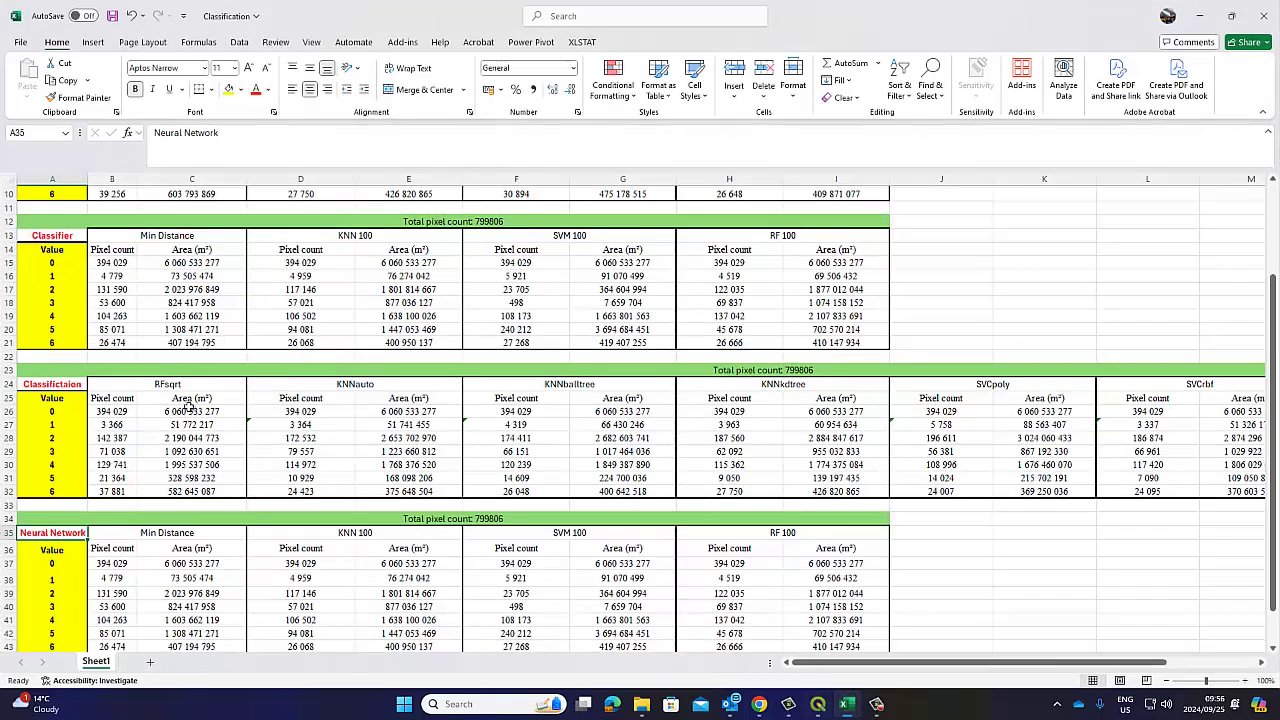
{"action": "scroll", "coordinate": [188, 404], "scroll_direction": "down", "scroll_amount": 2}
{"action": "scroll", "coordinate": [188, 404], "scroll_direction": "down", "scroll_amount": 1}
{"action": "mouse_move", "coordinate": [128, 453]}
{"action": "left_mouse_down"}
{"action": "mouse_move", "coordinate": [620, 458]}
{"action": "mouse_move", "coordinate": [771, 531]}
{"action": "mouse_move", "coordinate": [766, 569]}
{"action": "left_mouse_up"}
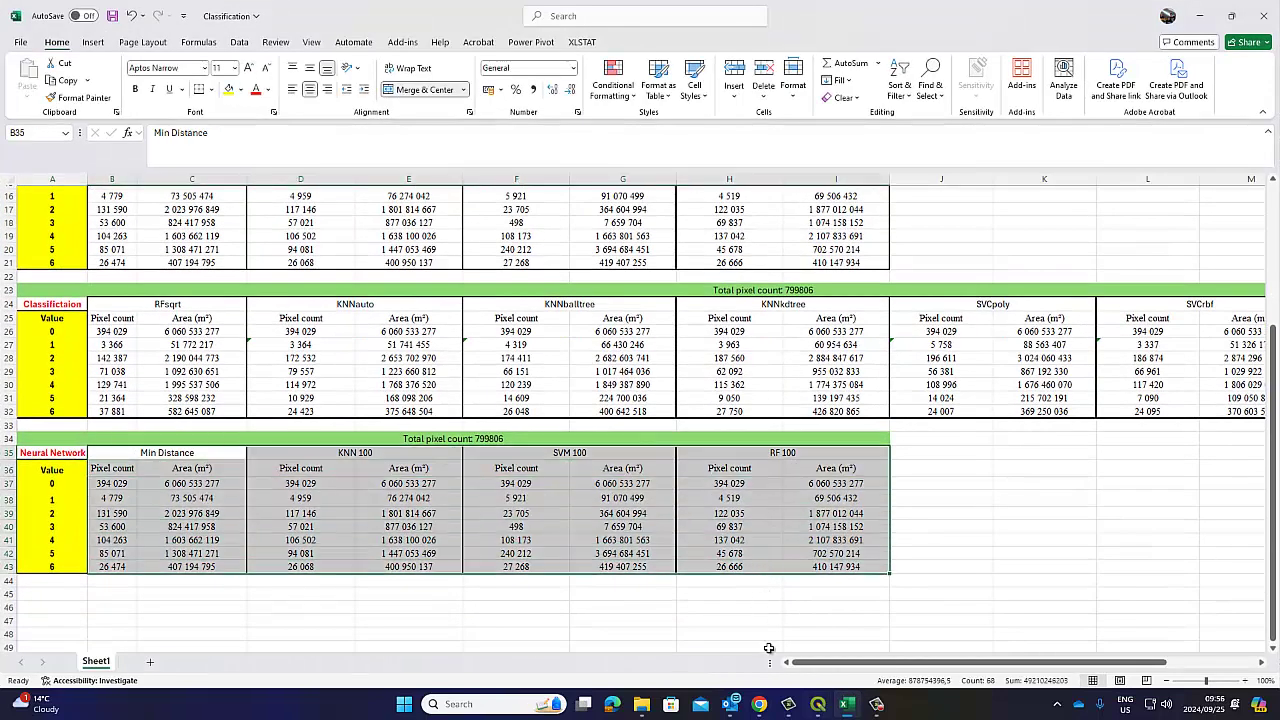
{"action": "mouse_move", "coordinate": [872, 712]}
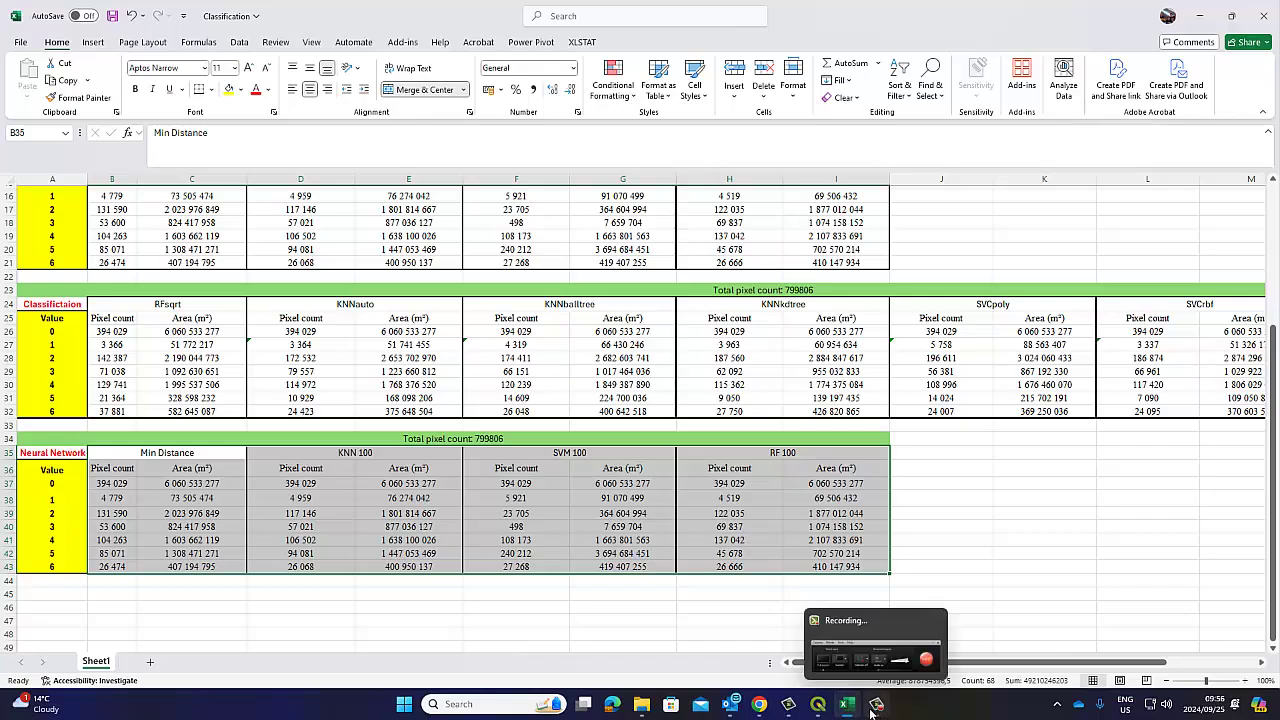
Switch to QGIS to review the activation function options and return to Excel to reselect the Neural Network table's results.
{"action": "left_click", "coordinate": [818, 704]}
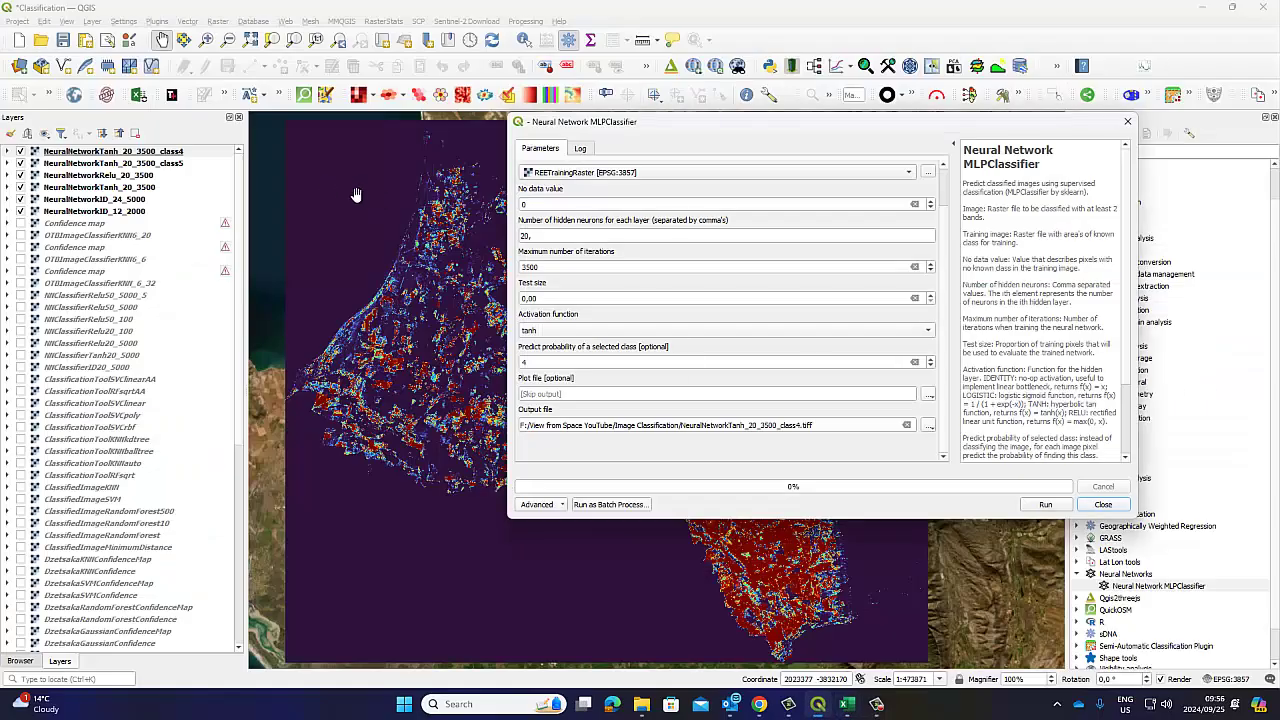
{"action": "left_click", "coordinate": [557, 331]}
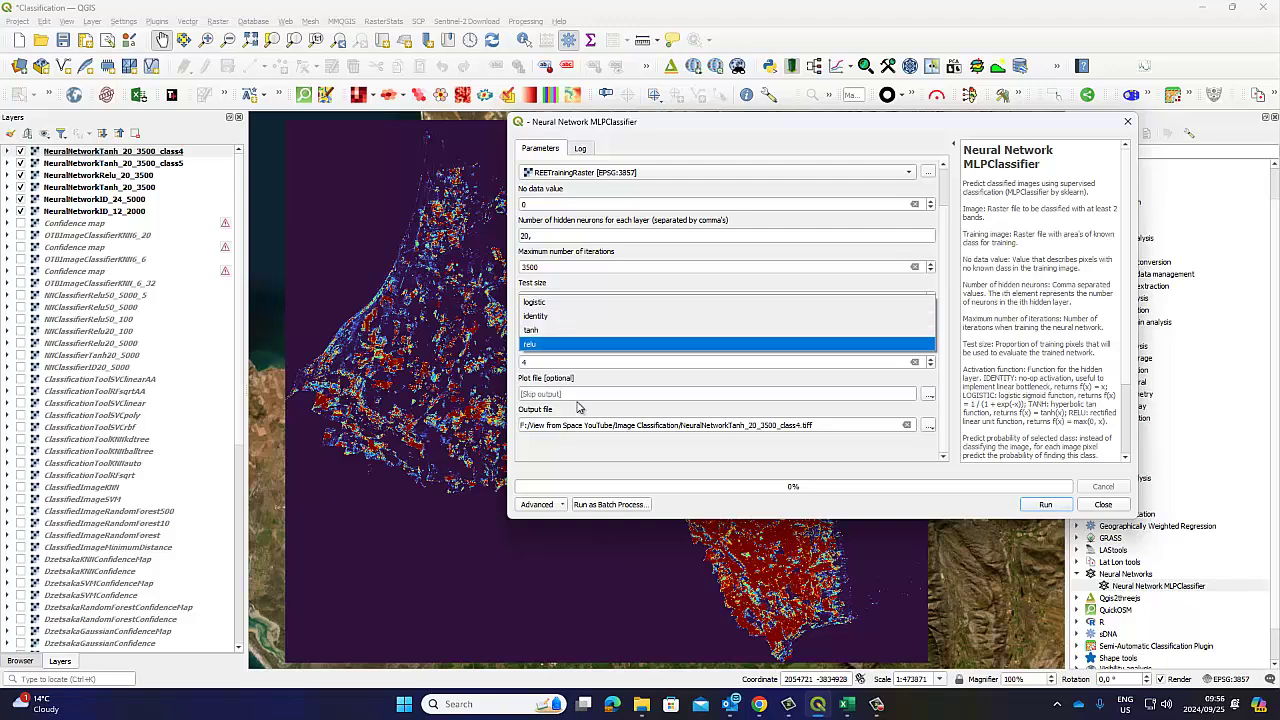
{"action": "left_click", "coordinate": [845, 704]}
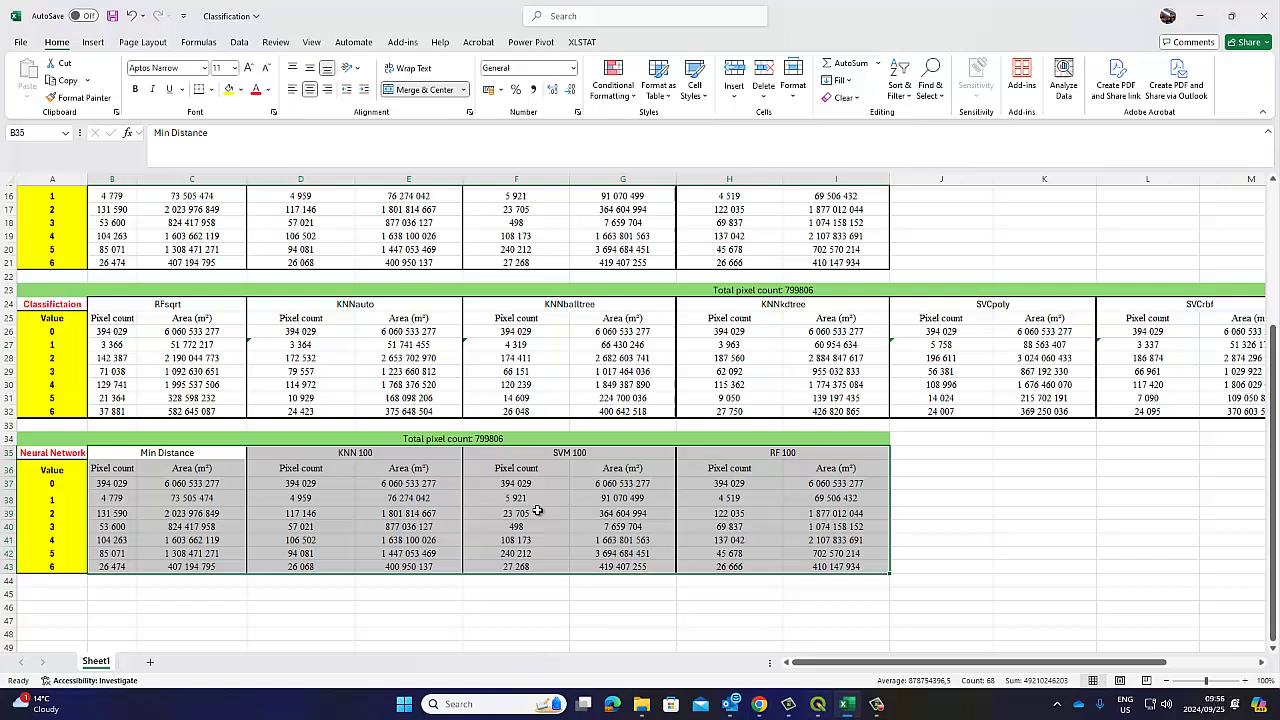
{"action": "left_click", "coordinate": [144, 450]}
{"action": "left_click_drag", "start_coordinate": [144, 450], "coordinate": [826, 568]}
Switch to QGIS, reopen the Neural Network MLPClassifier and choose sentinelban_stack_raster as image and OTBImageClassifierKNN6_6 as training image.
{"action": "left_click", "coordinate": [818, 704]}
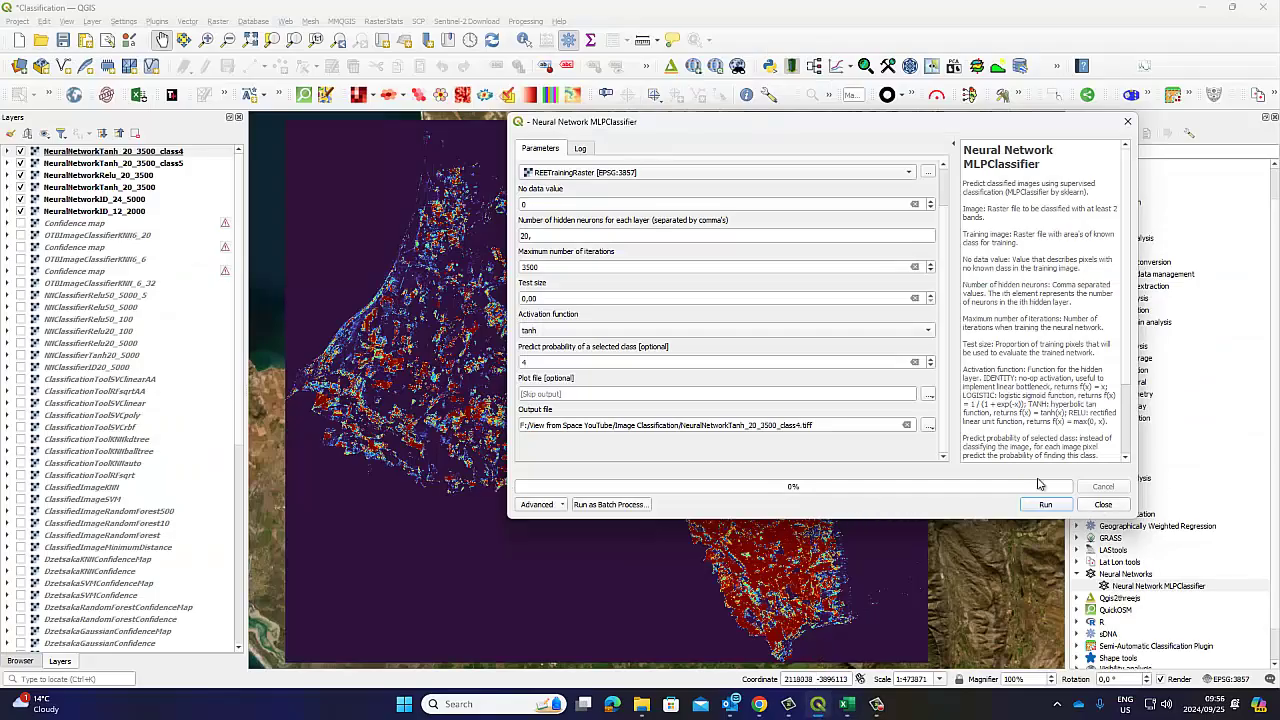
{"action": "left_click", "coordinate": [1104, 504]}
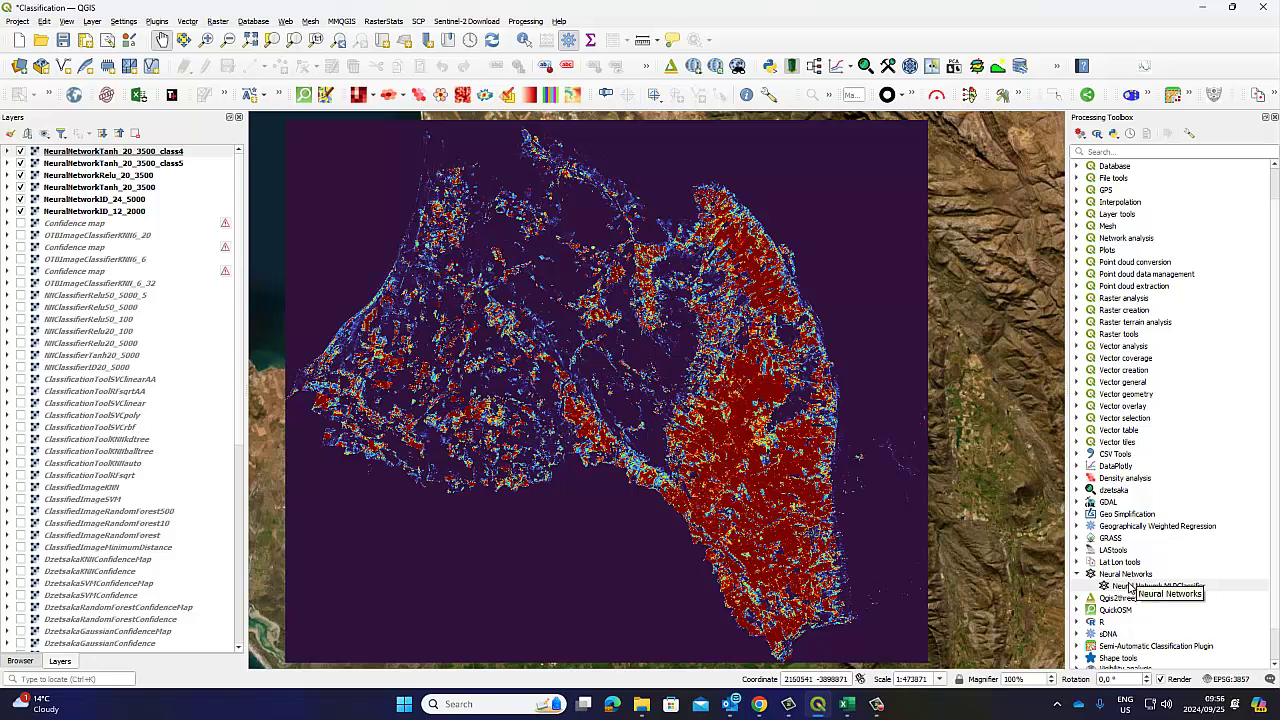
{"action": "double_click", "coordinate": [1155, 586]}
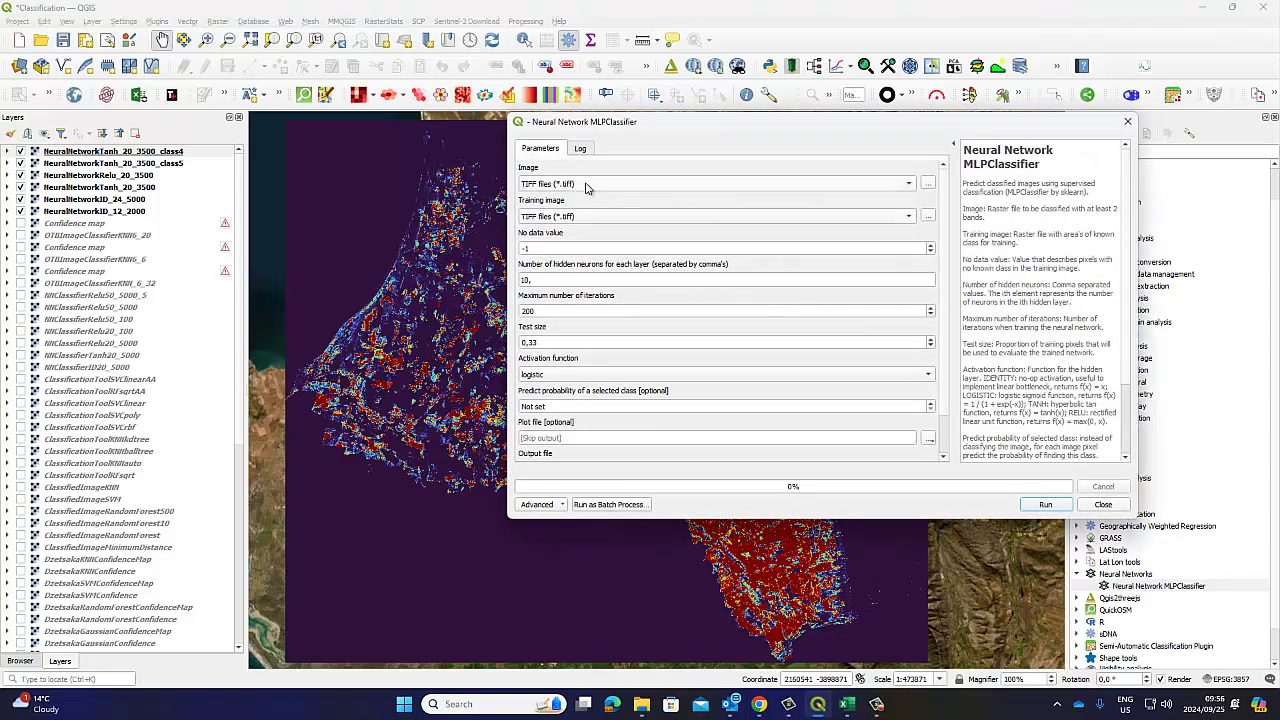
{"action": "left_click", "coordinate": [552, 186]}
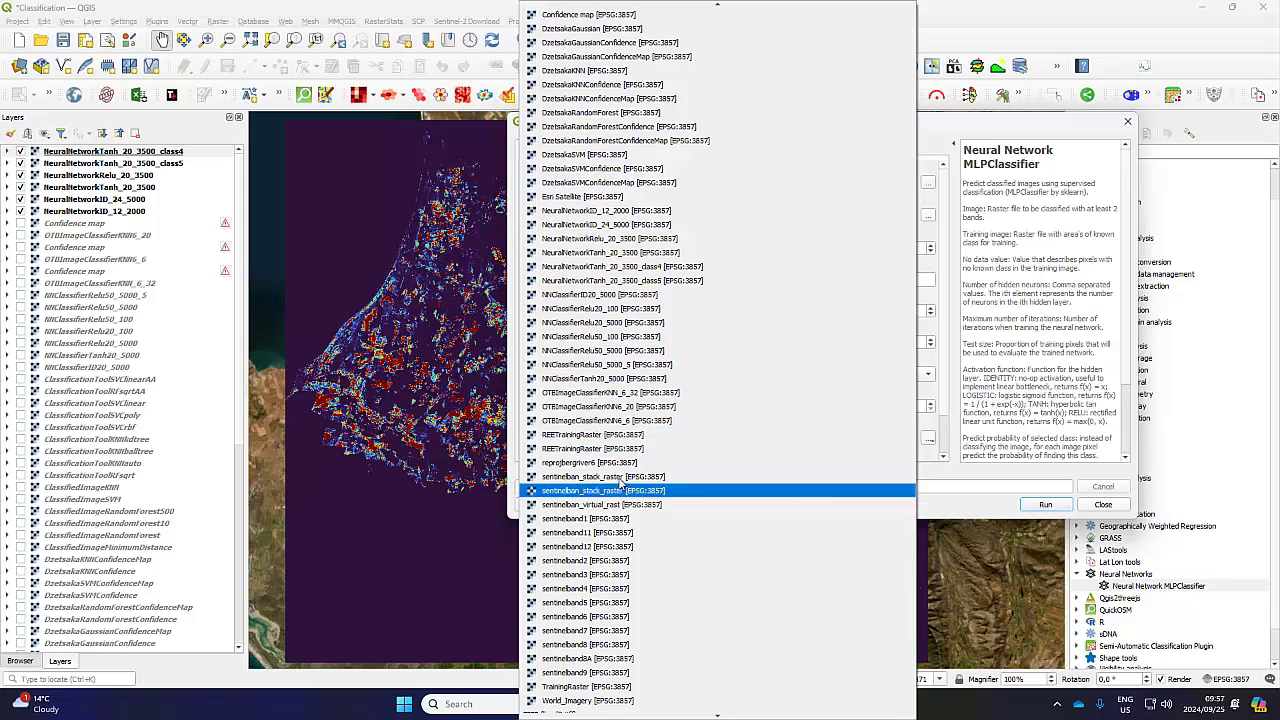
{"action": "left_click", "coordinate": [620, 505]}
{"action": "left_click", "coordinate": [590, 216]}
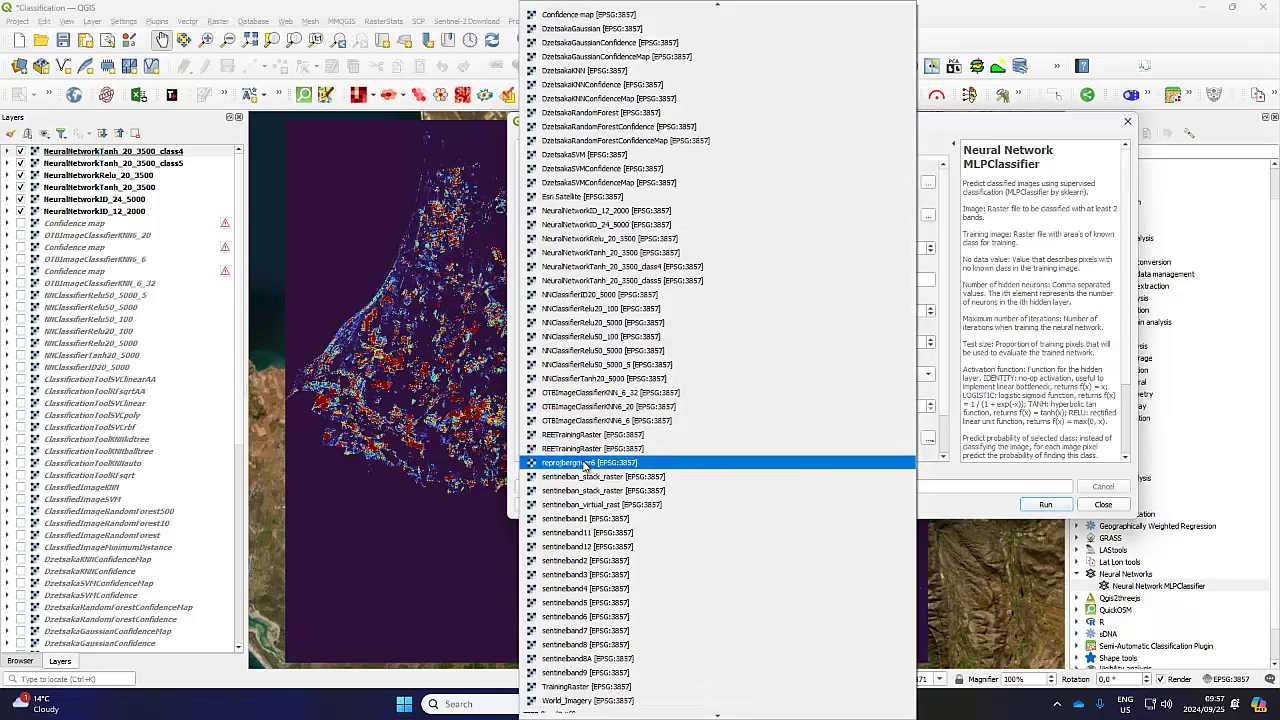
{"action": "left_click", "coordinate": [605, 420]}
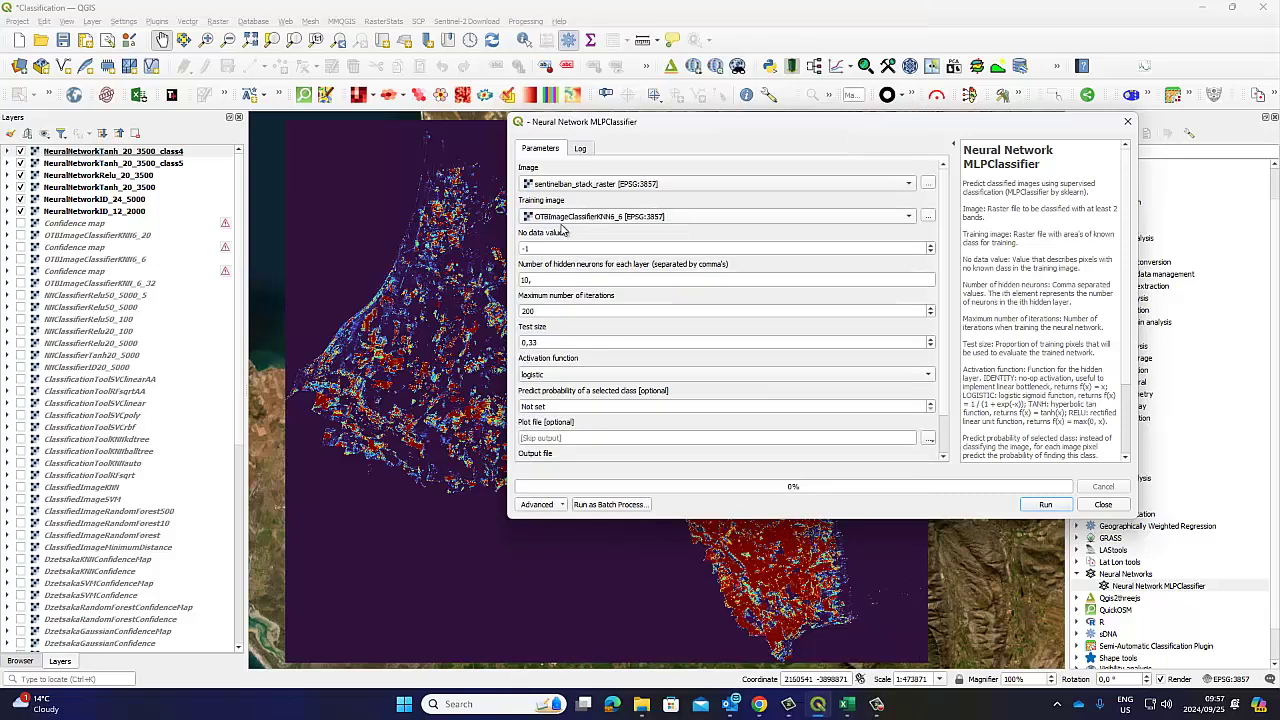
Keep the no data value at -1, set the test size to 0,00 and the activation function to identity, and run the classifier.
{"action": "left_click_drag", "start_coordinate": [544, 249], "coordinate": [508, 247]}
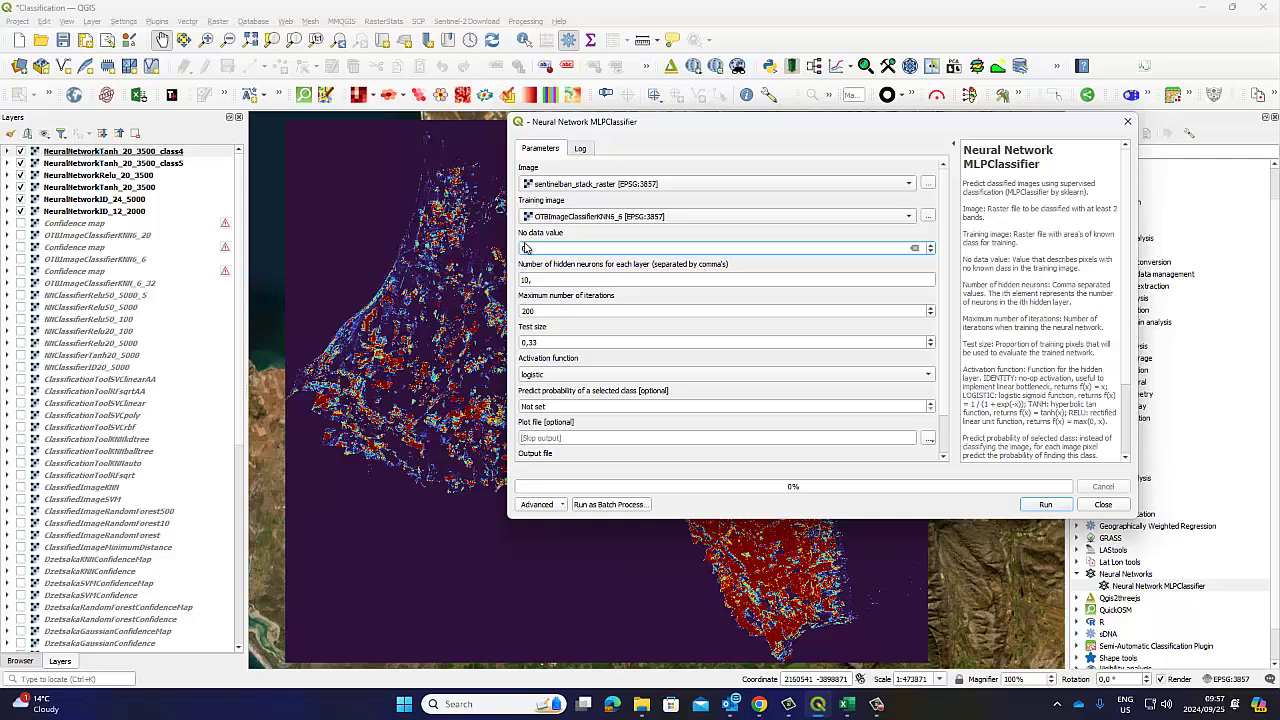
{"action": "key", "text": "BackSpace"}
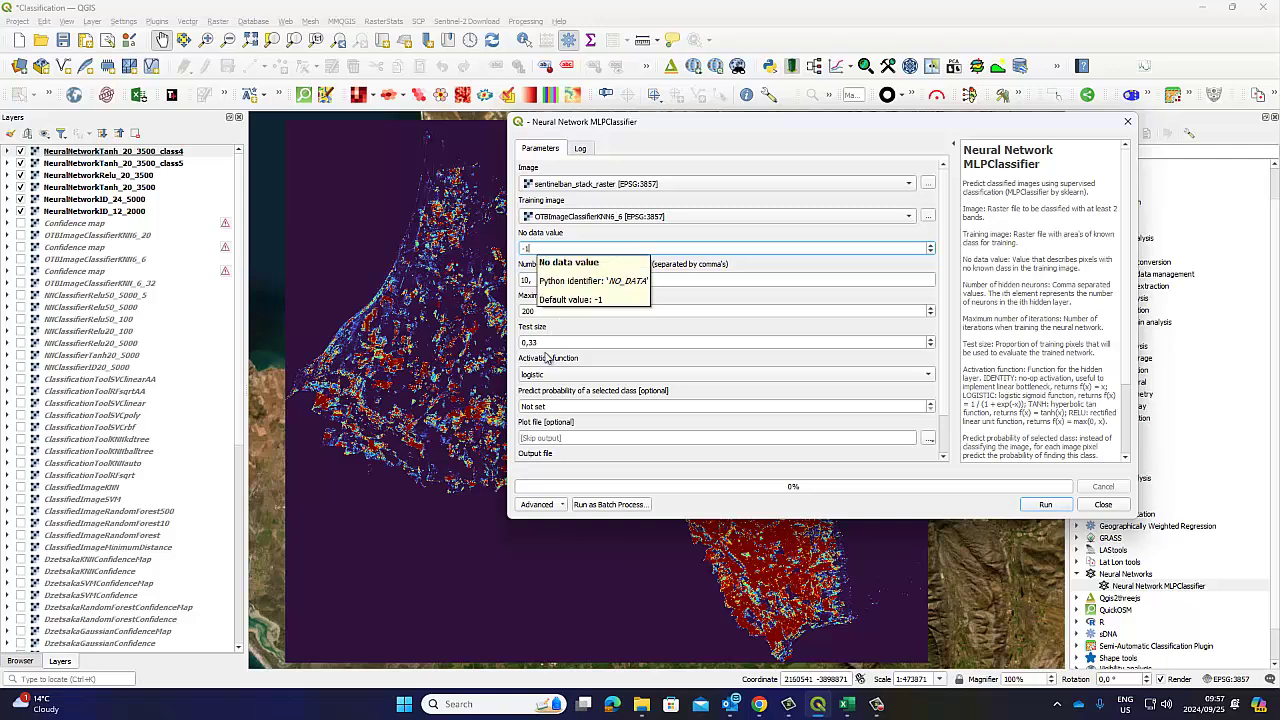
{"action": "left_click", "coordinate": [547, 376]}
{"action": "left_click", "coordinate": [547, 390]}
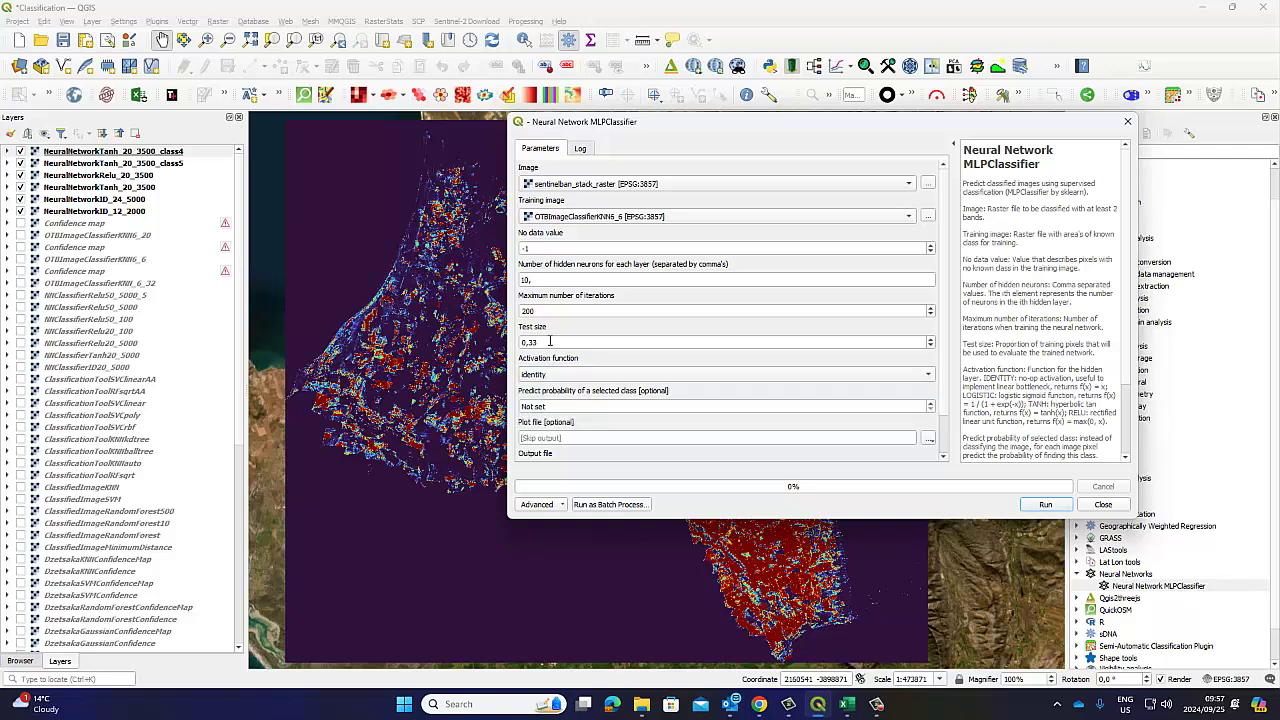
{"action": "left_click", "coordinate": [549, 341]}
{"action": "type", "text": "0,00"}
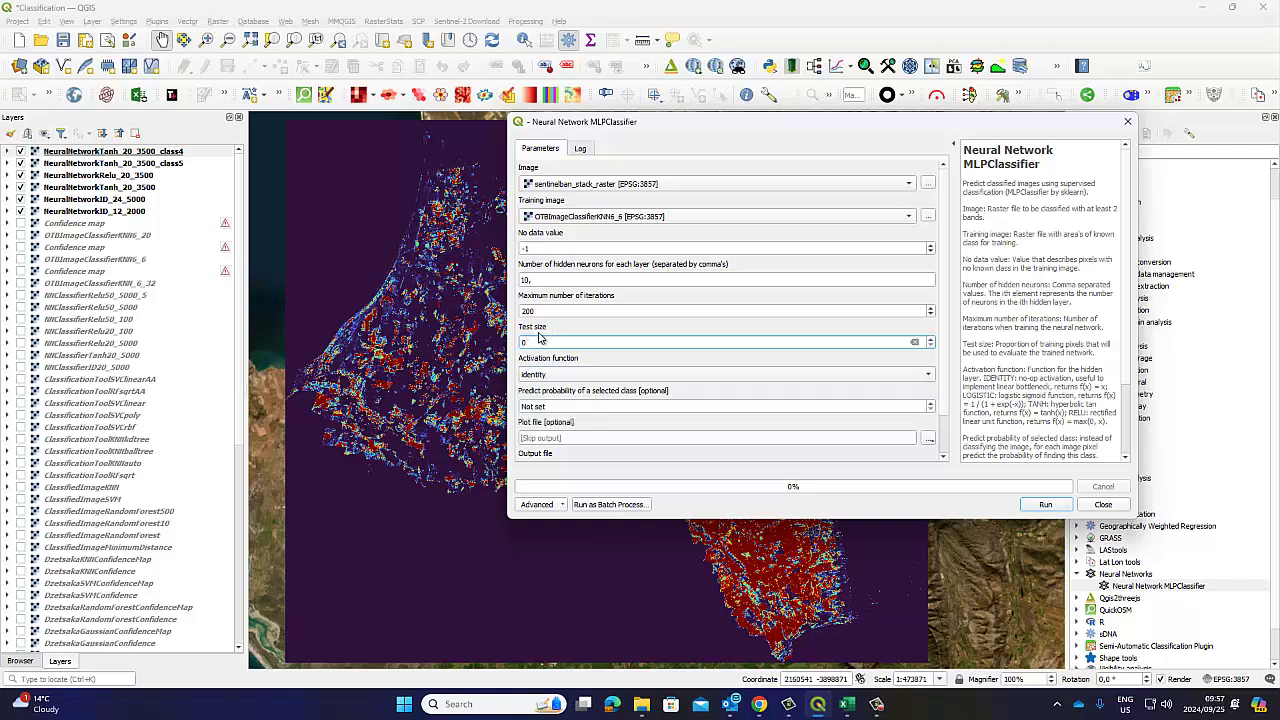
{"action": "left_click", "coordinate": [563, 375]}
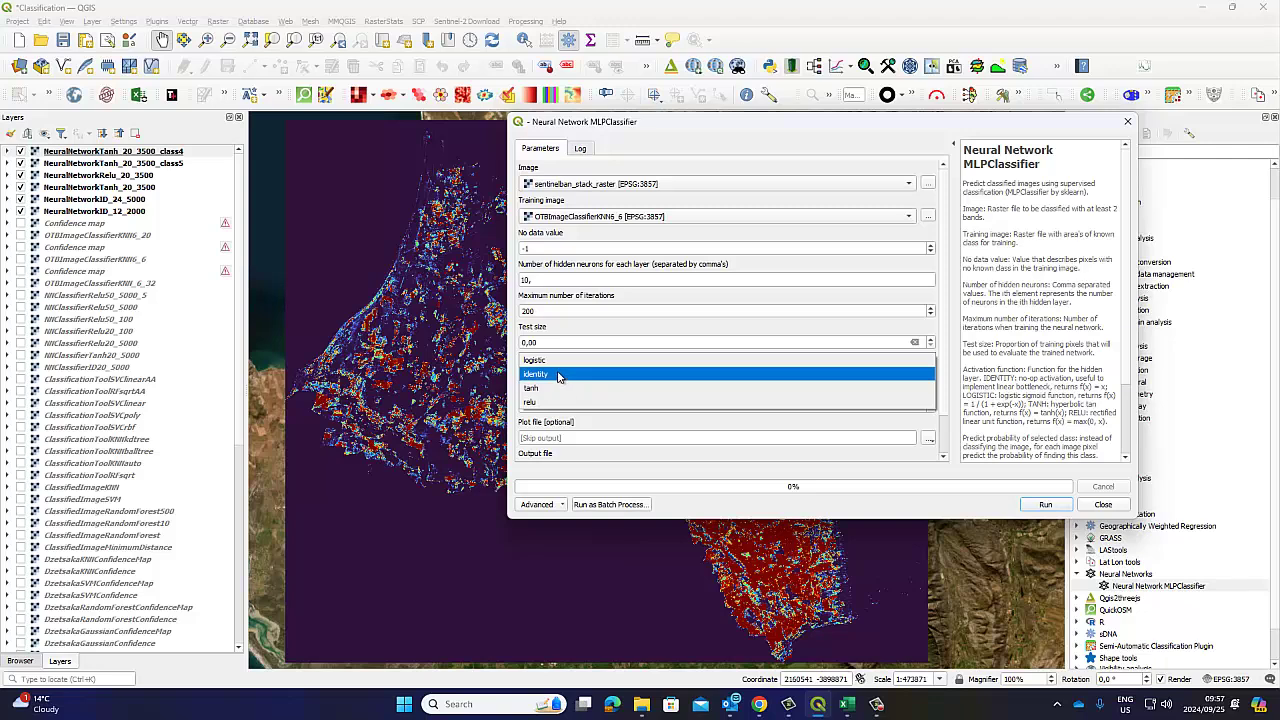
{"action": "left_click", "coordinate": [558, 375]}
{"action": "left_click", "coordinate": [1046, 505]}
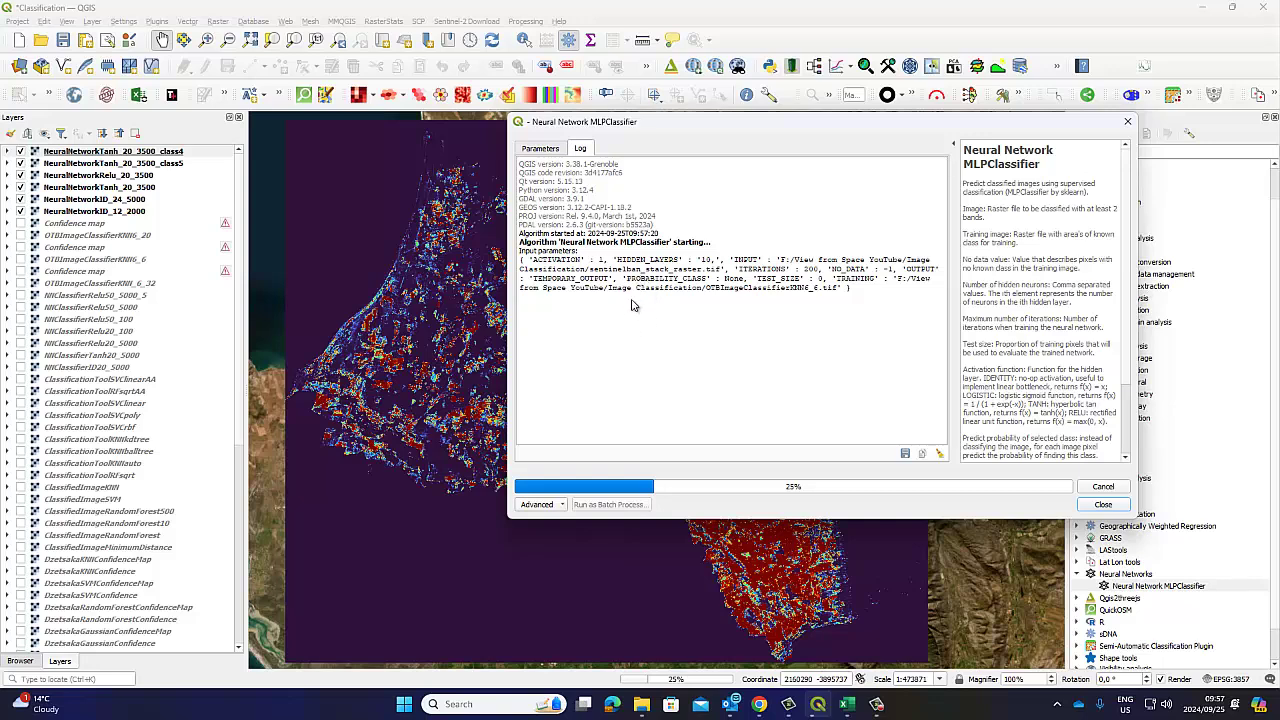
Review the classifier's parameters and its log during the run.
{"action": "left_click", "coordinate": [541, 149]}
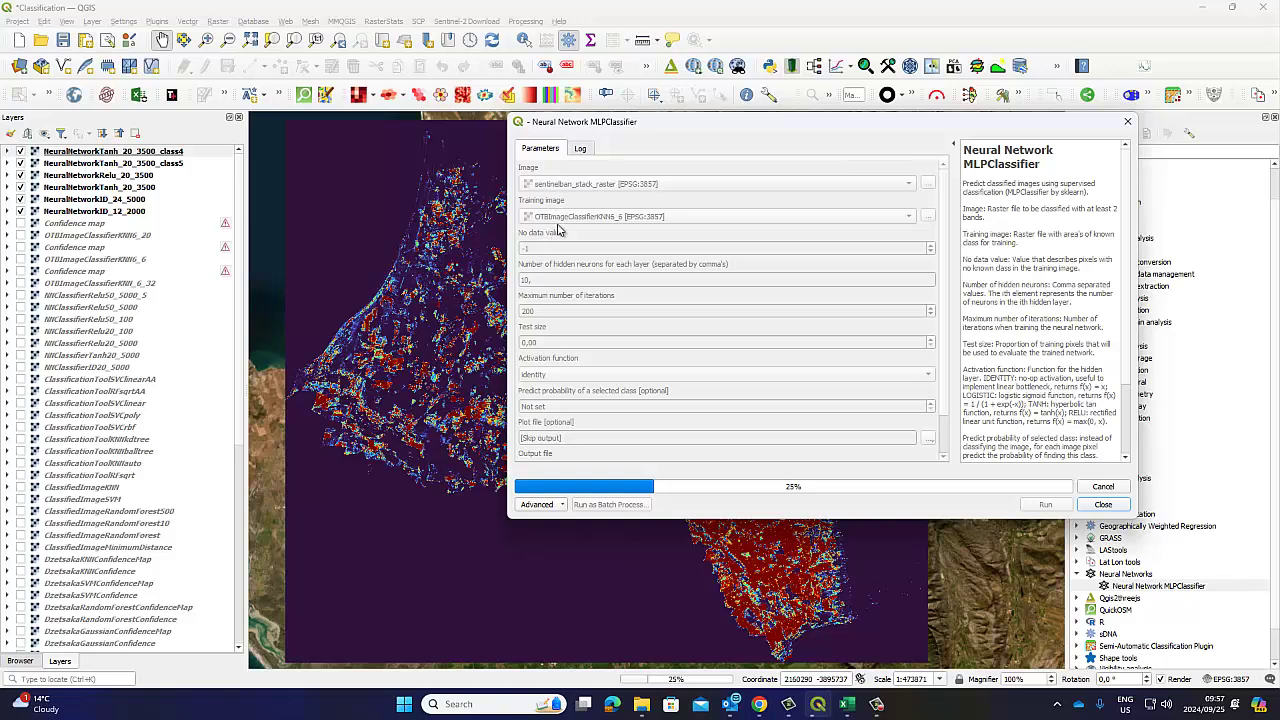
{"action": "left_click", "coordinate": [584, 150]}
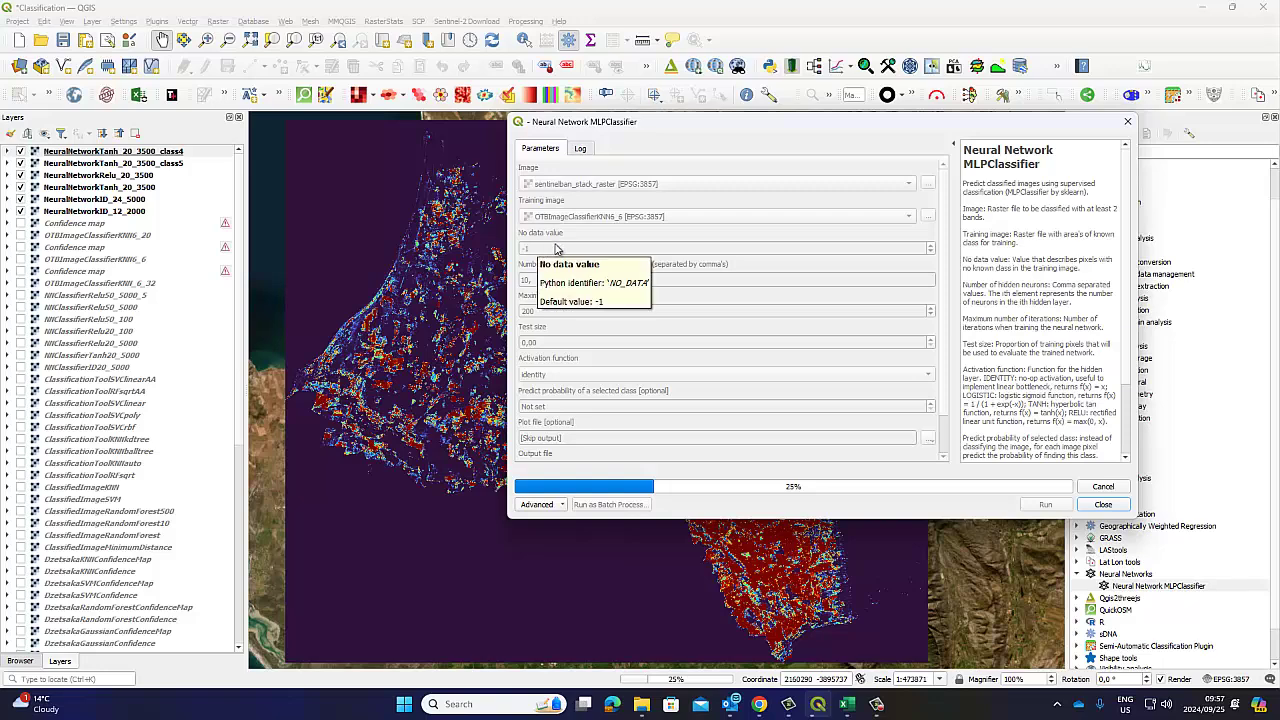
{"action": "left_click", "coordinate": [578, 149]}
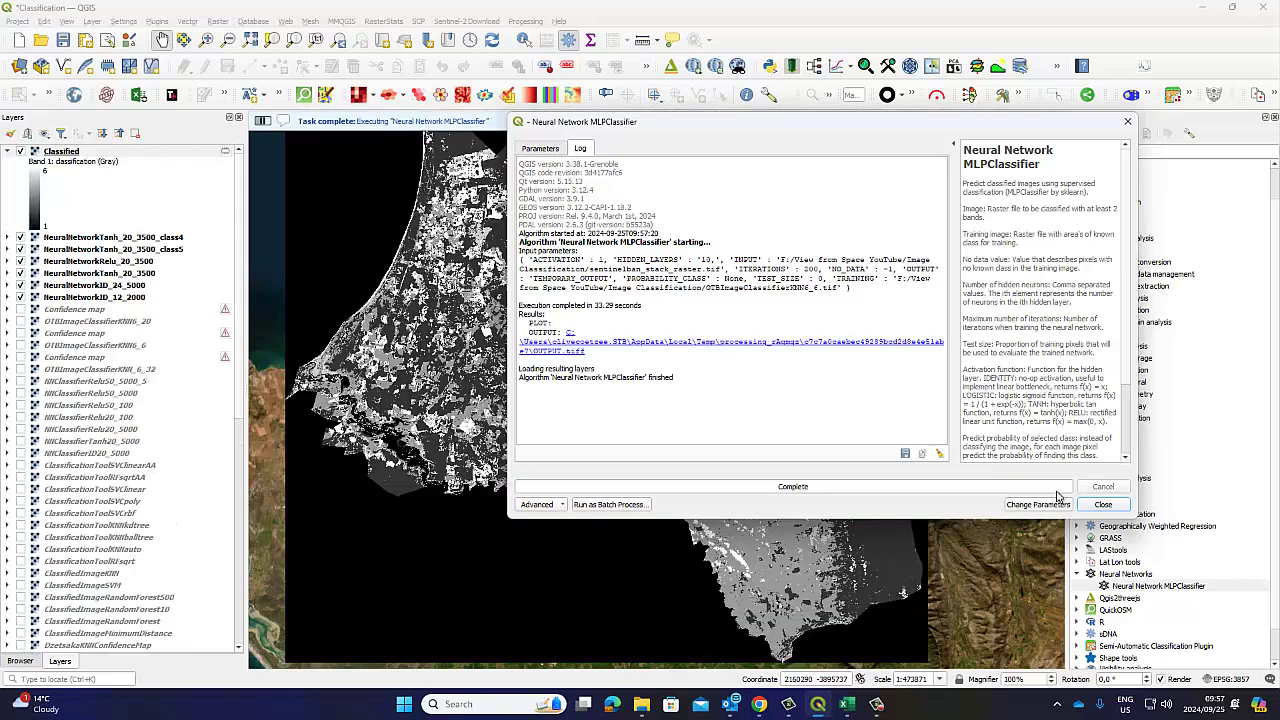
{"action": "left_click", "coordinate": [556, 150]}
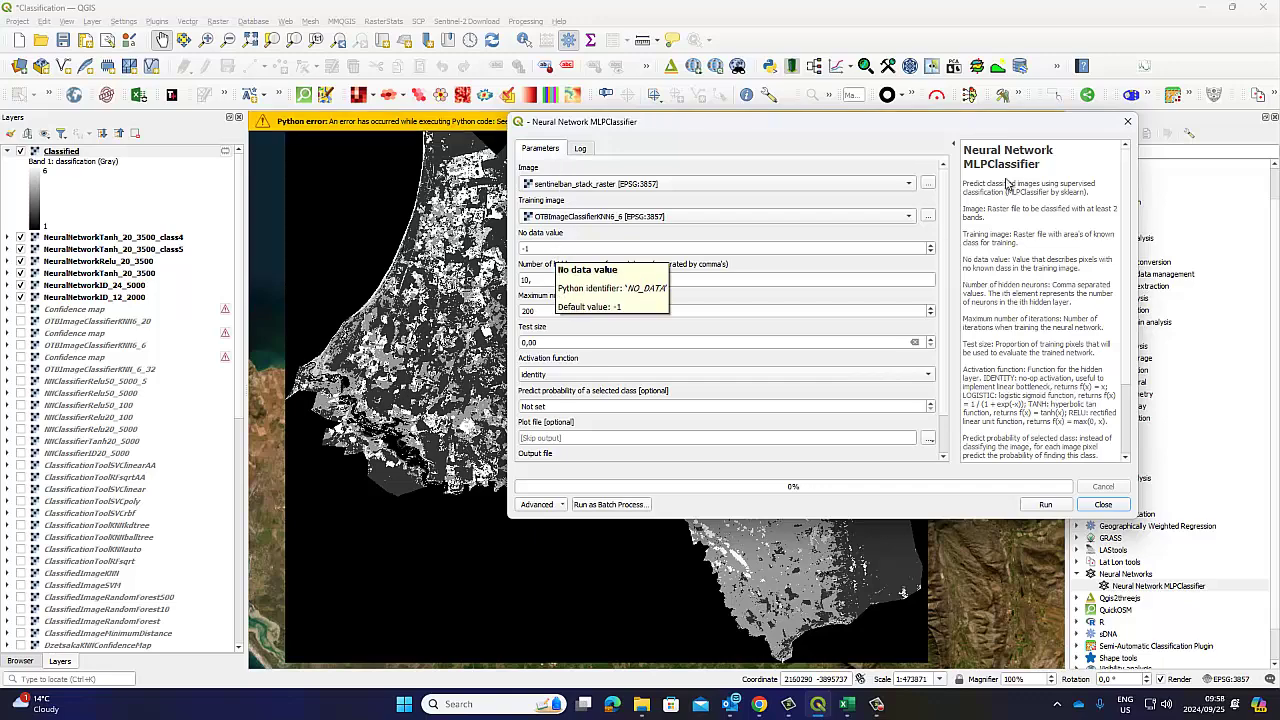
Load the DClass1.qml style file onto the Classified layer.
{"action": "left_click_drag", "start_coordinate": [1012, 124], "coordinate": [1200, 294]}
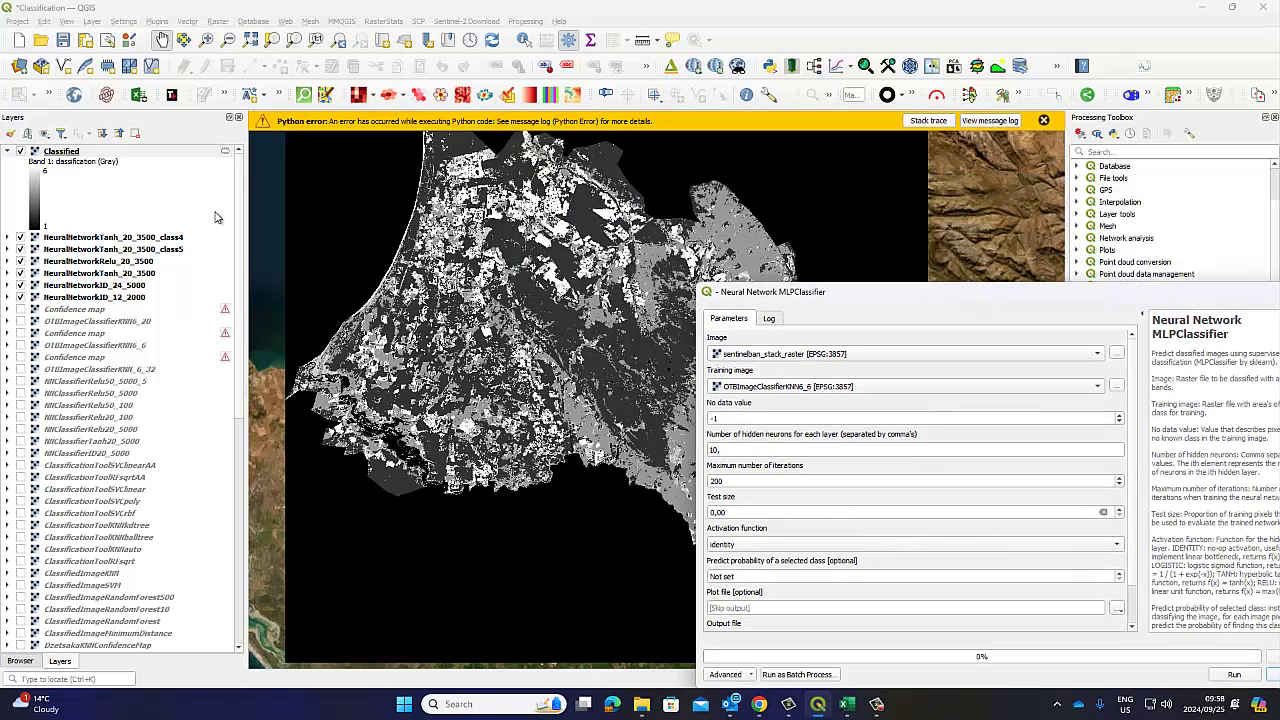
{"action": "right_click", "coordinate": [70, 151]}
{"action": "left_click", "coordinate": [108, 388]}
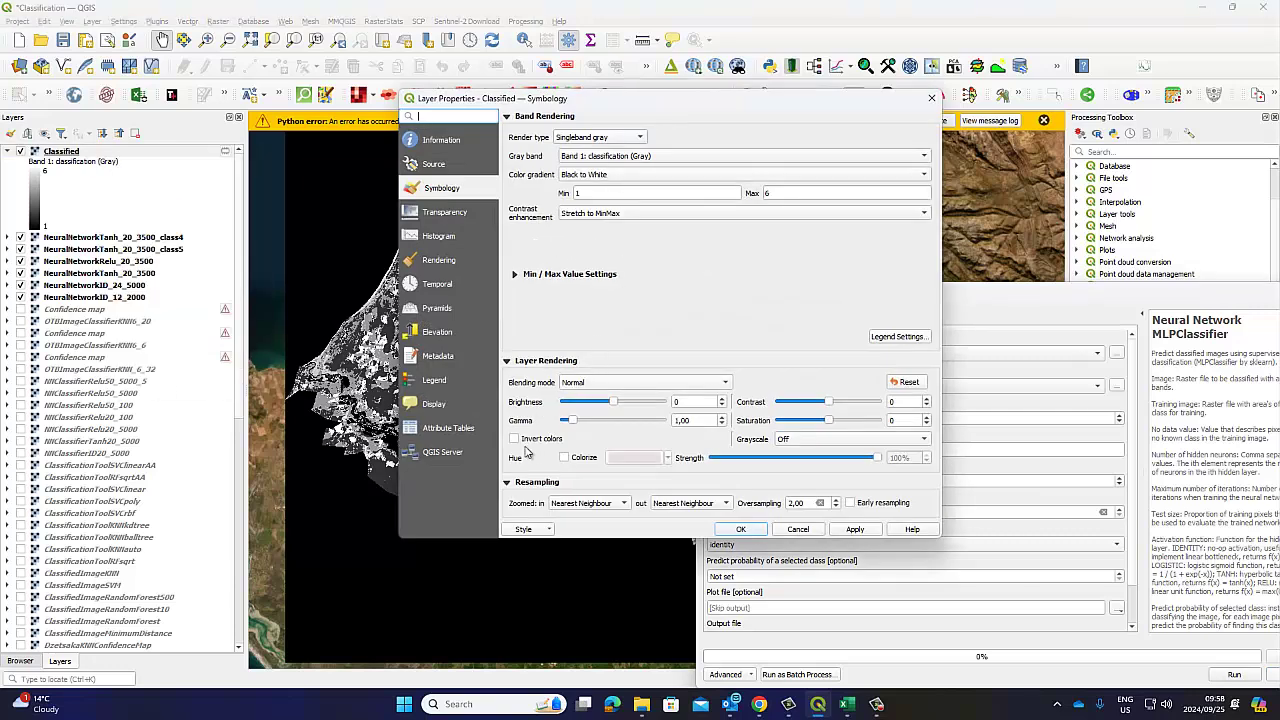
{"action": "left_click", "coordinate": [548, 529]}
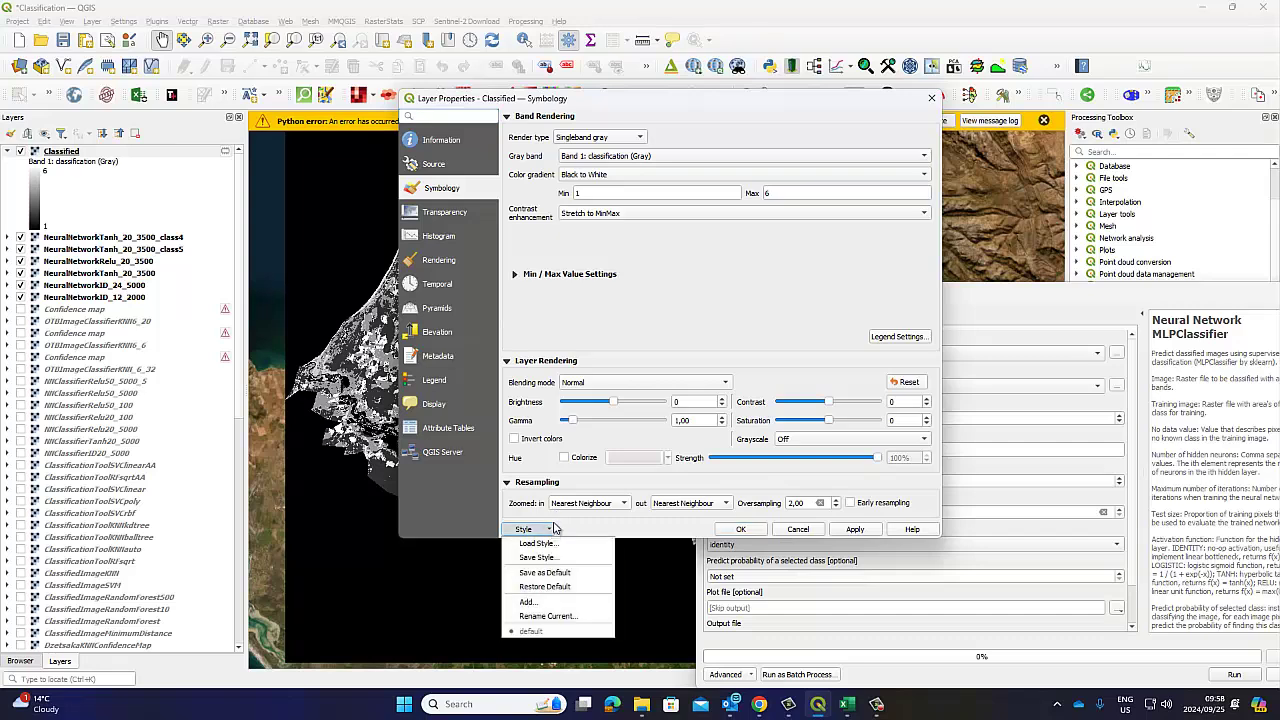
{"action": "left_click", "coordinate": [556, 541]}
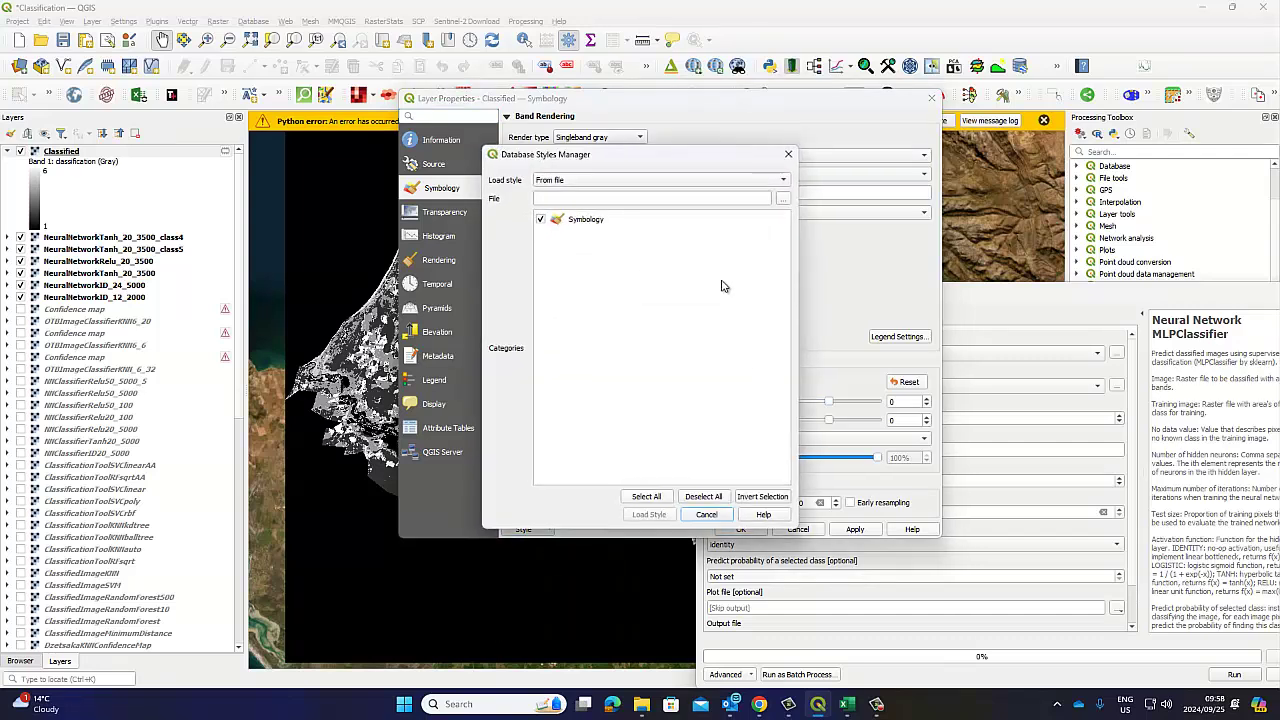
{"action": "left_click", "coordinate": [783, 198]}
{"action": "scroll", "coordinate": [830, 435], "scroll_direction": "down", "scroll_amount": 15}
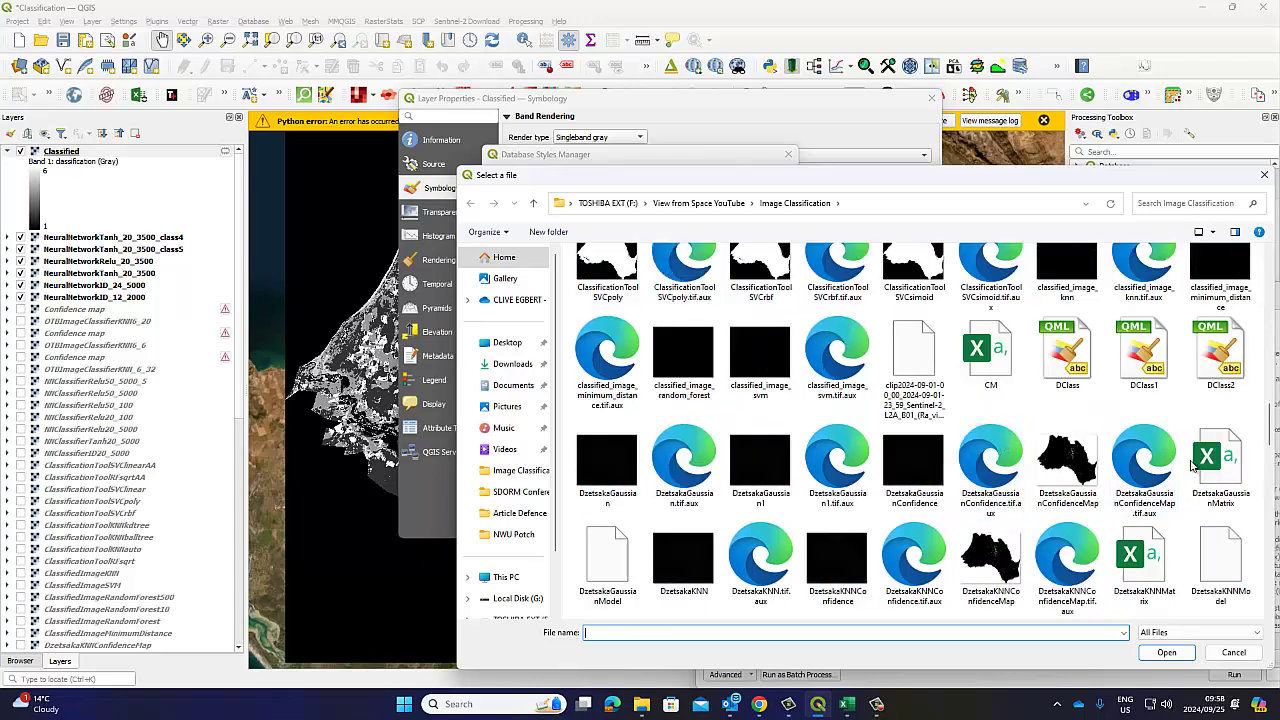
{"action": "left_click", "coordinate": [1143, 355]}
{"action": "left_click", "coordinate": [1166, 653]}
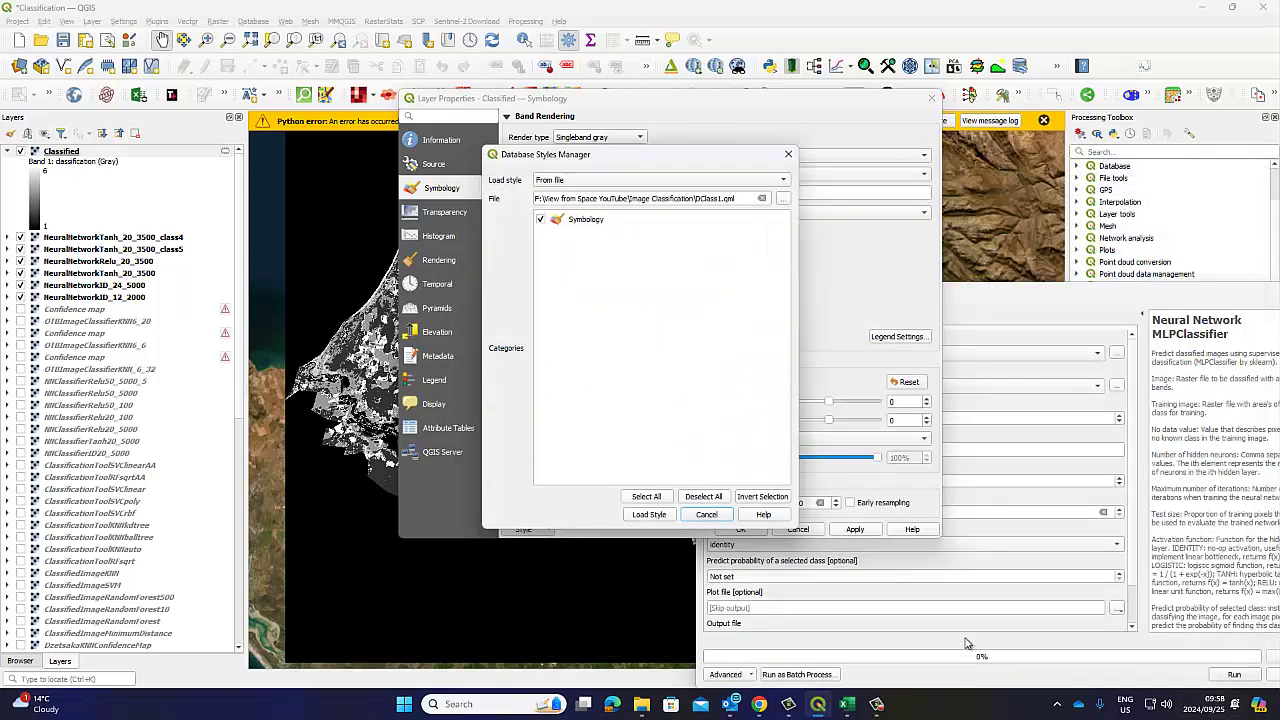
{"action": "left_click", "coordinate": [650, 515]}
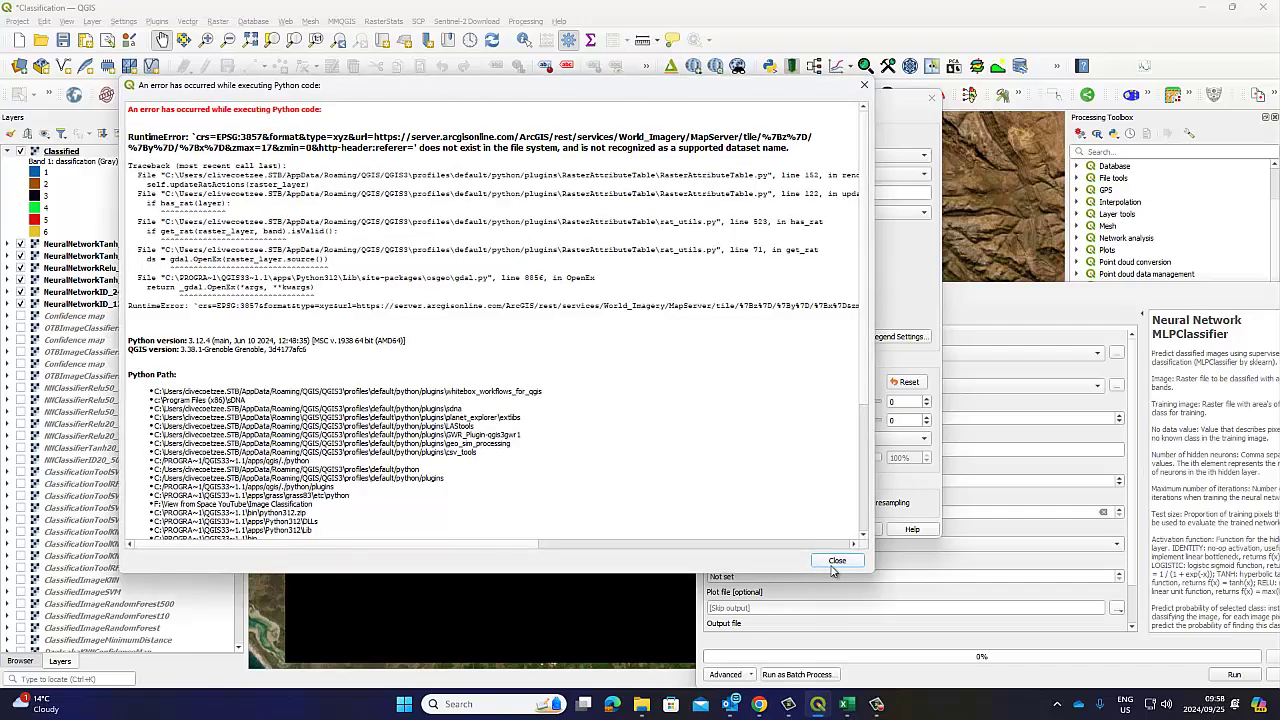
Dismiss the Python error dialogs and accept the Classified layer's new symbology.
{"action": "left_click", "coordinate": [834, 560]}
{"action": "left_click", "coordinate": [834, 560]}
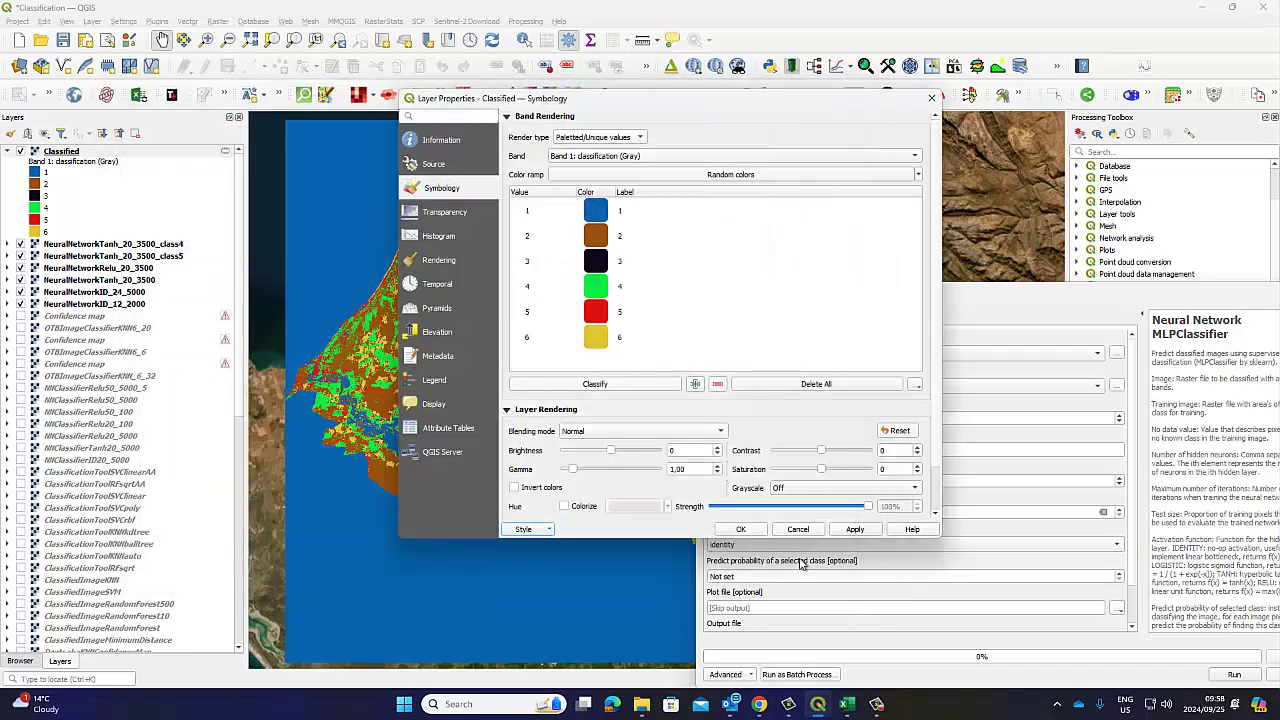
{"action": "left_click", "coordinate": [741, 529]}
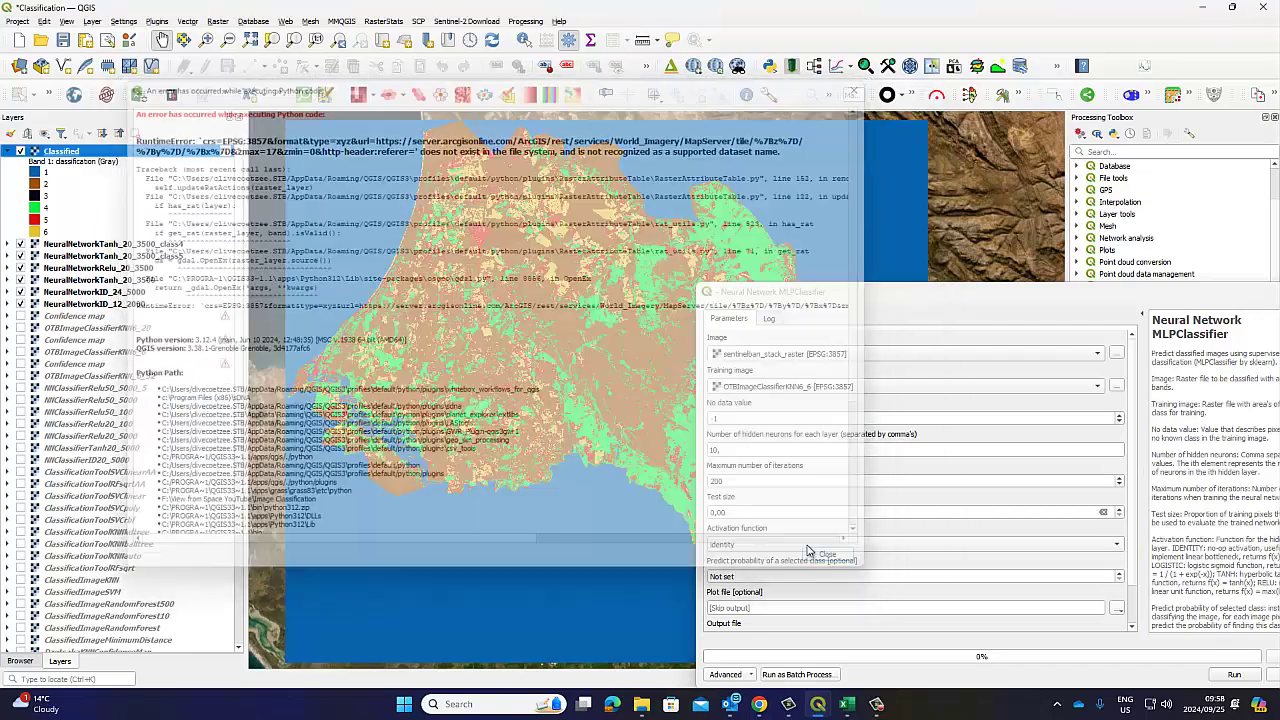
{"action": "left_click", "coordinate": [808, 550]}
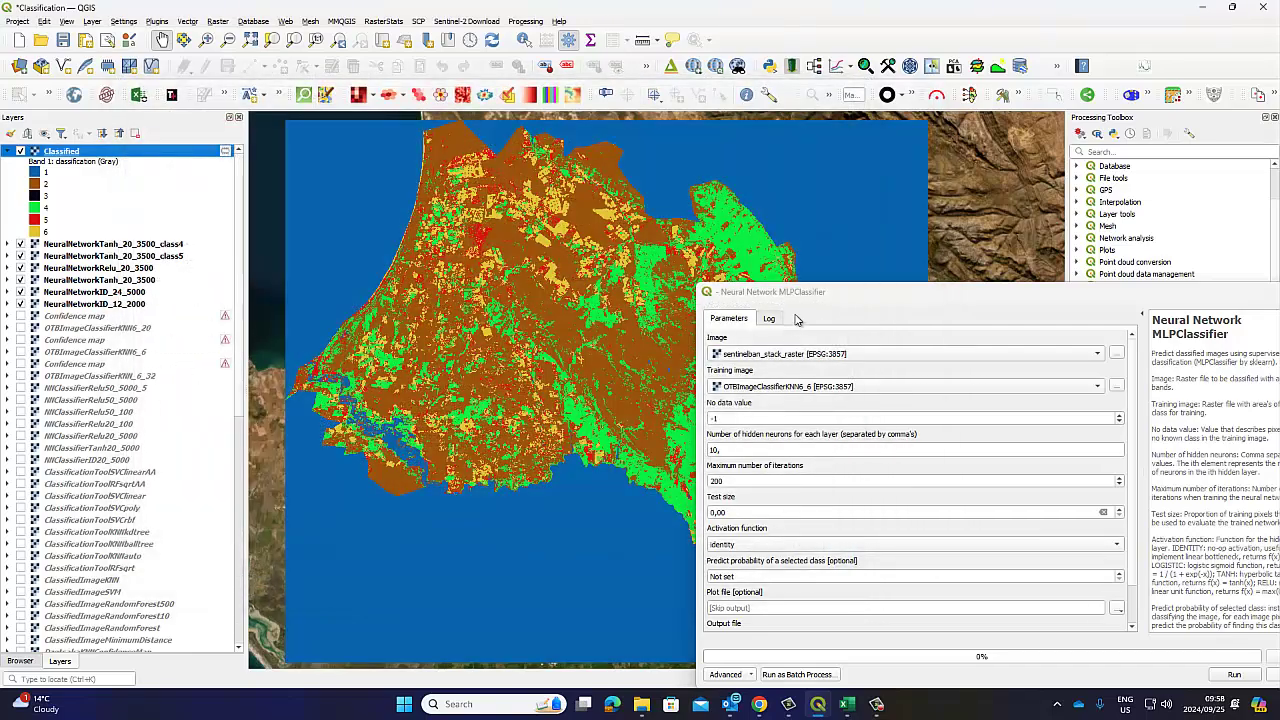
Remove the Classified layer from the project and reposition the classifier dialog over the map.
{"action": "left_click_drag", "start_coordinate": [800, 291], "coordinate": [614, 280]}
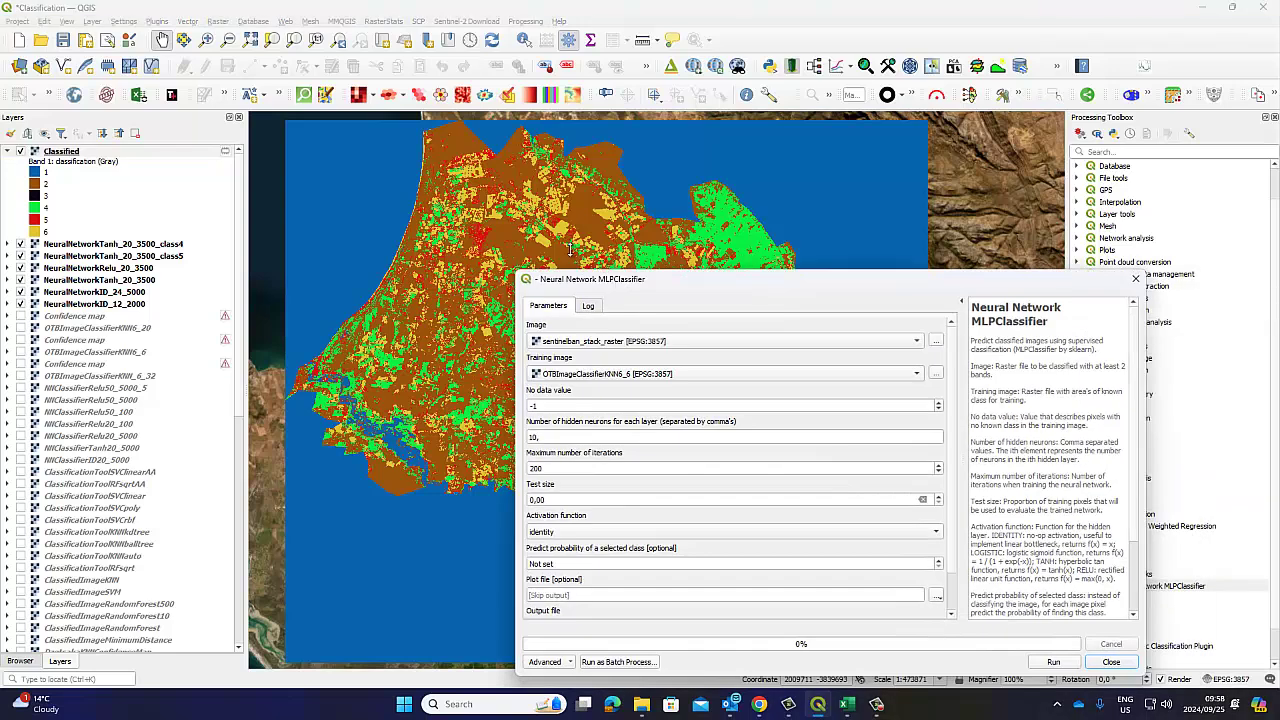
{"action": "right_click", "coordinate": [70, 151]}
{"action": "left_click", "coordinate": [108, 298]}
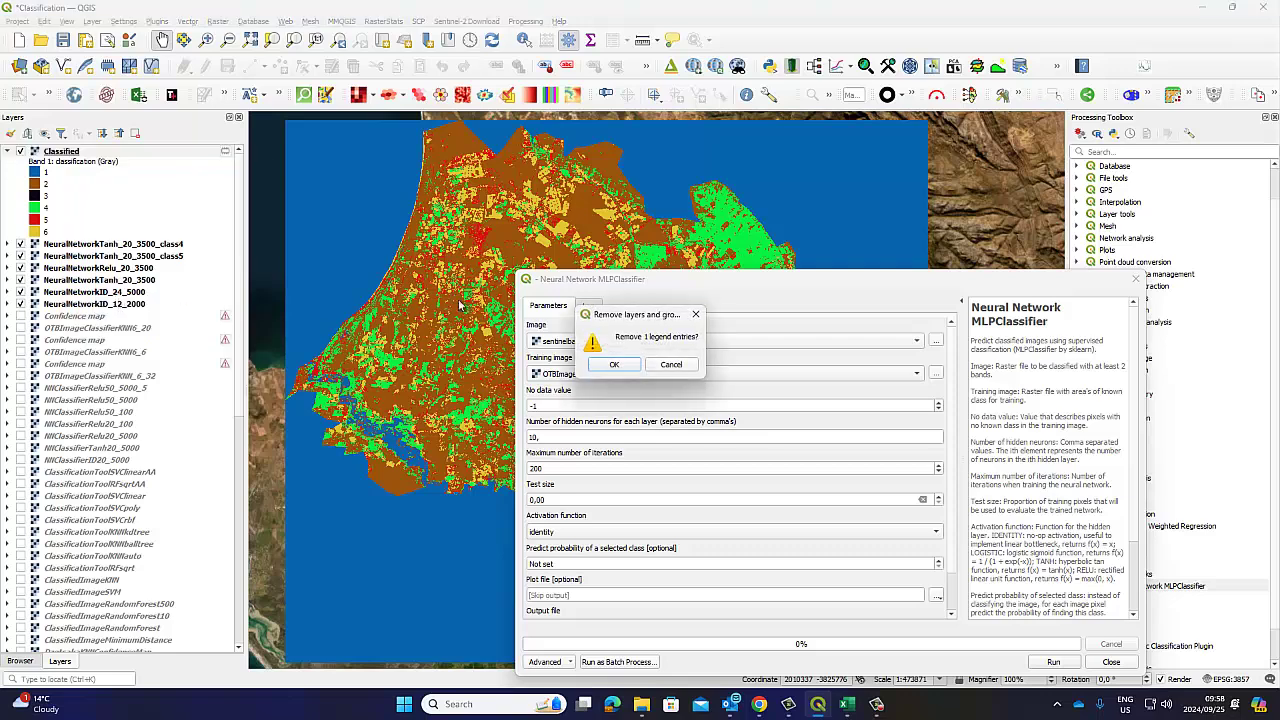
{"action": "left_click", "coordinate": [614, 366]}
{"action": "left_click_drag", "start_coordinate": [662, 285], "coordinate": [452, 139]}
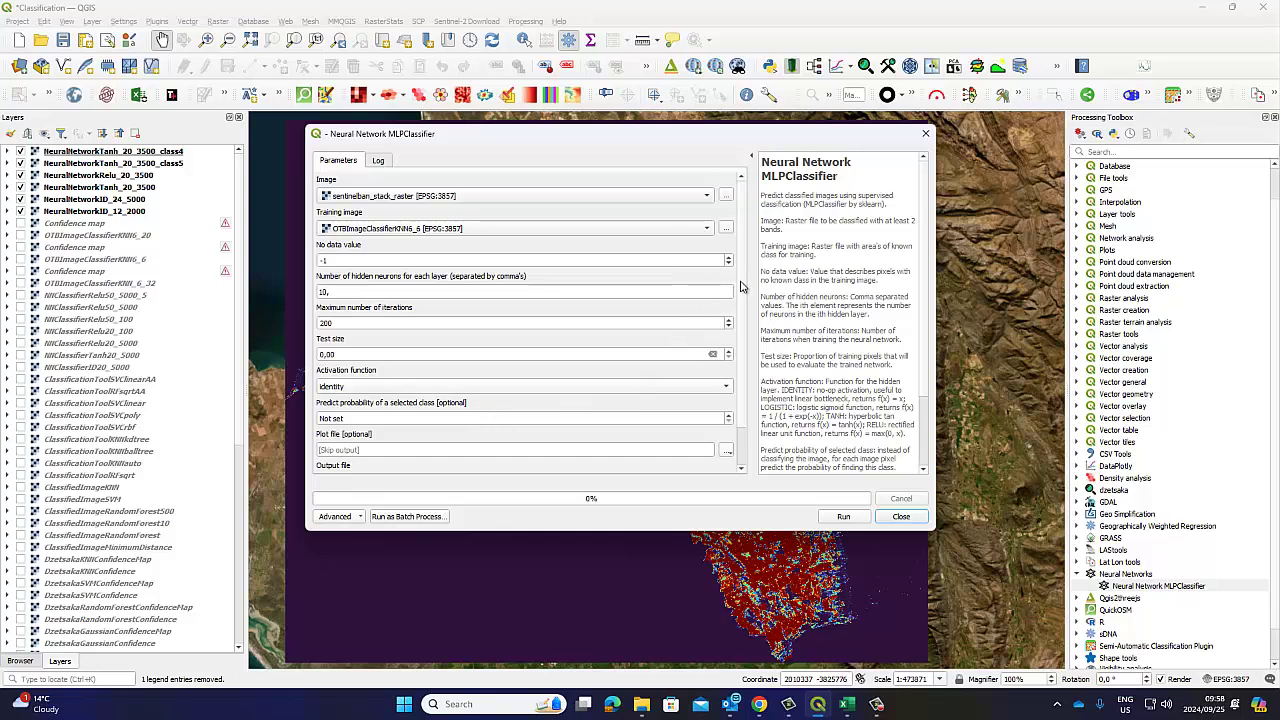
Review the classifier's activation function options, hidden neurons and maximum iterations, and switch to the View From Space YouTube channel in the browser.
{"action": "scroll", "coordinate": [745, 286], "scroll_direction": "down", "scroll_amount": 2}
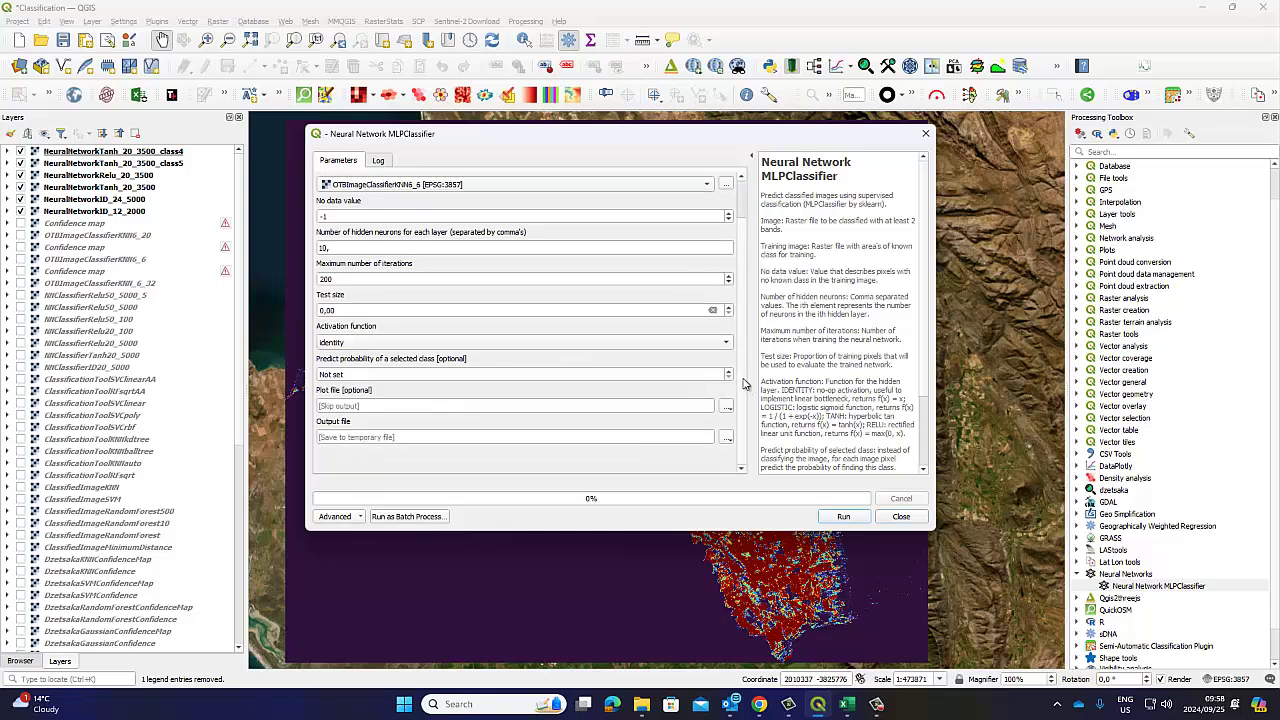
{"action": "scroll", "coordinate": [743, 345], "scroll_direction": "up", "scroll_amount": 2}
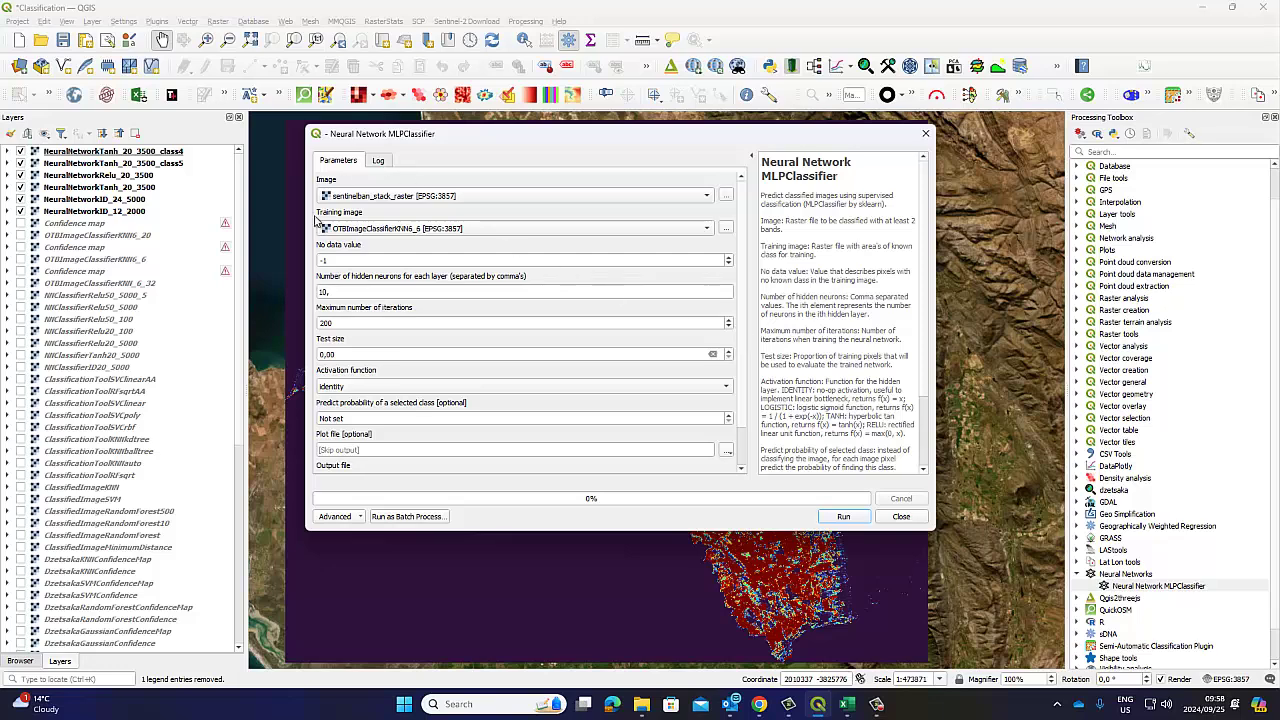
{"action": "left_click", "coordinate": [350, 387]}
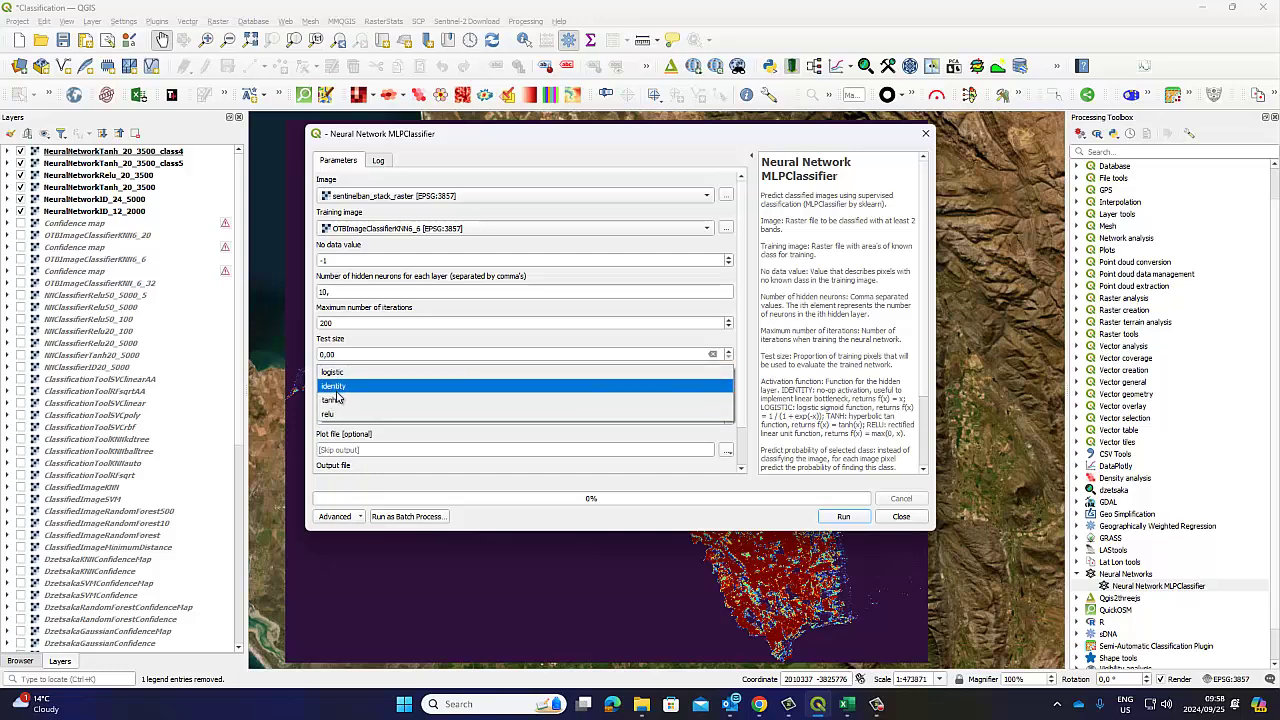
{"action": "left_click", "coordinate": [462, 322]}
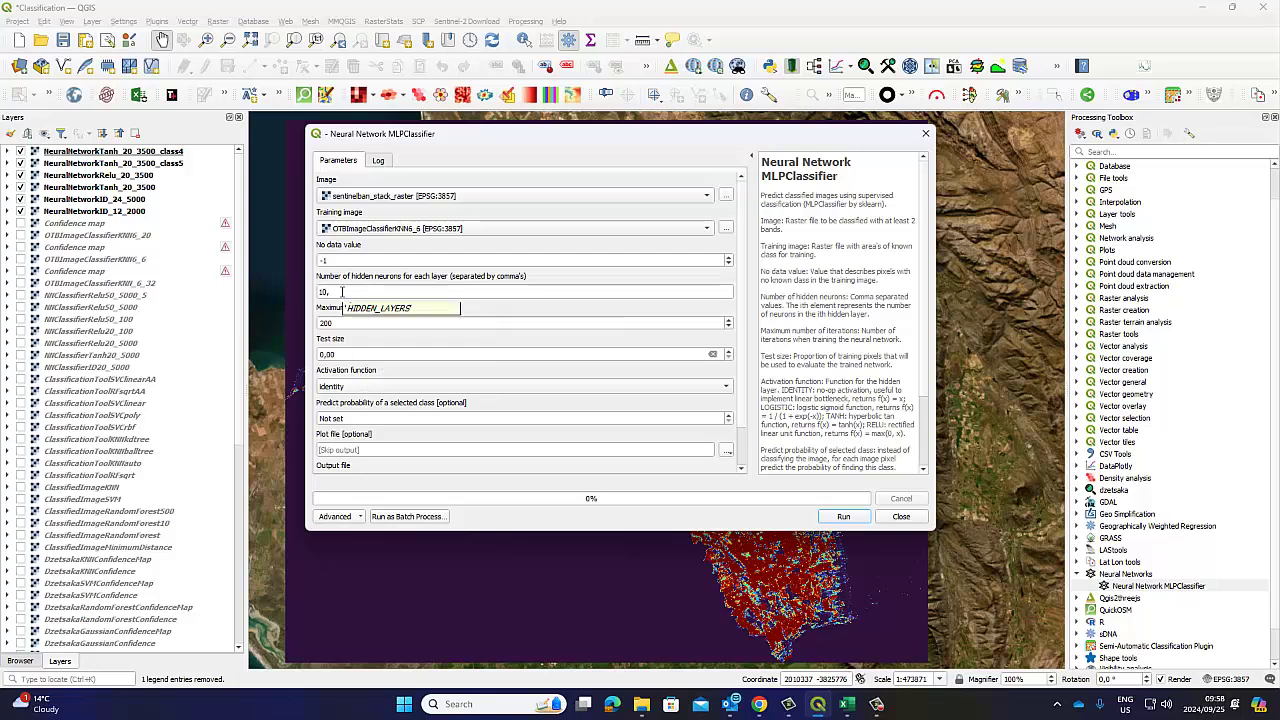
{"action": "left_click_drag", "start_coordinate": [342, 292], "coordinate": [317, 323]}
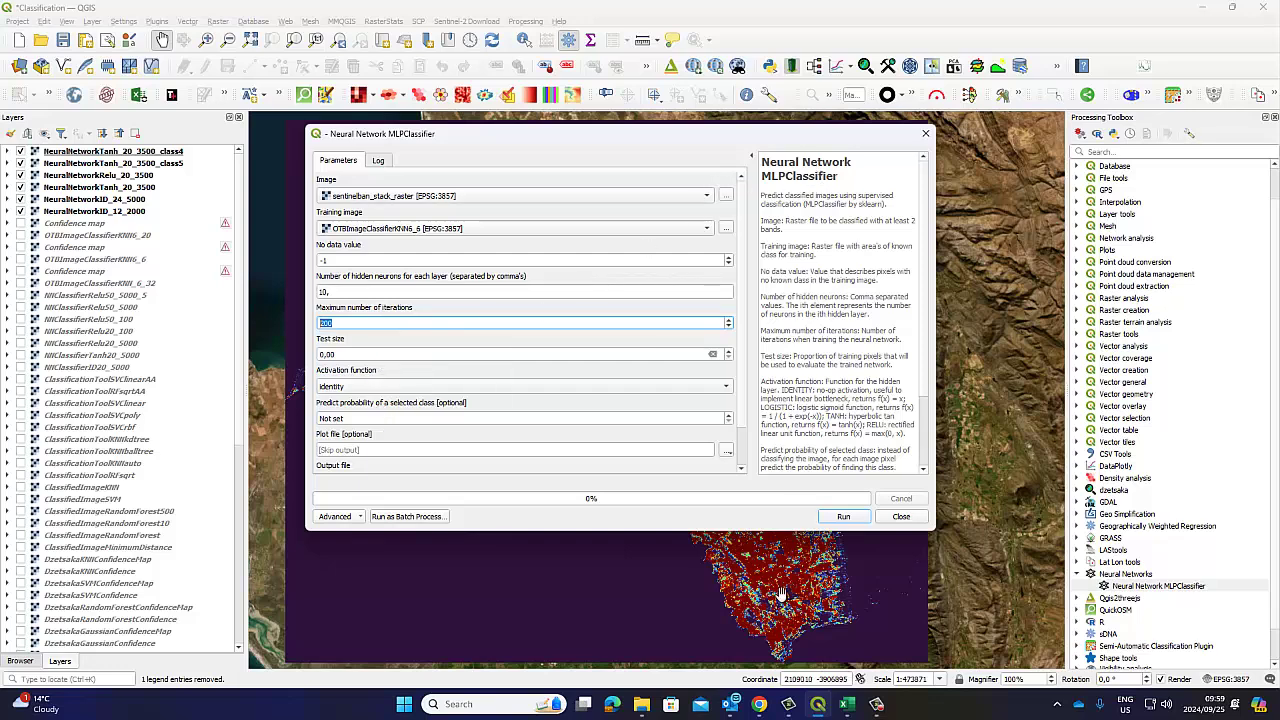
{"action": "left_click", "coordinate": [759, 704]}
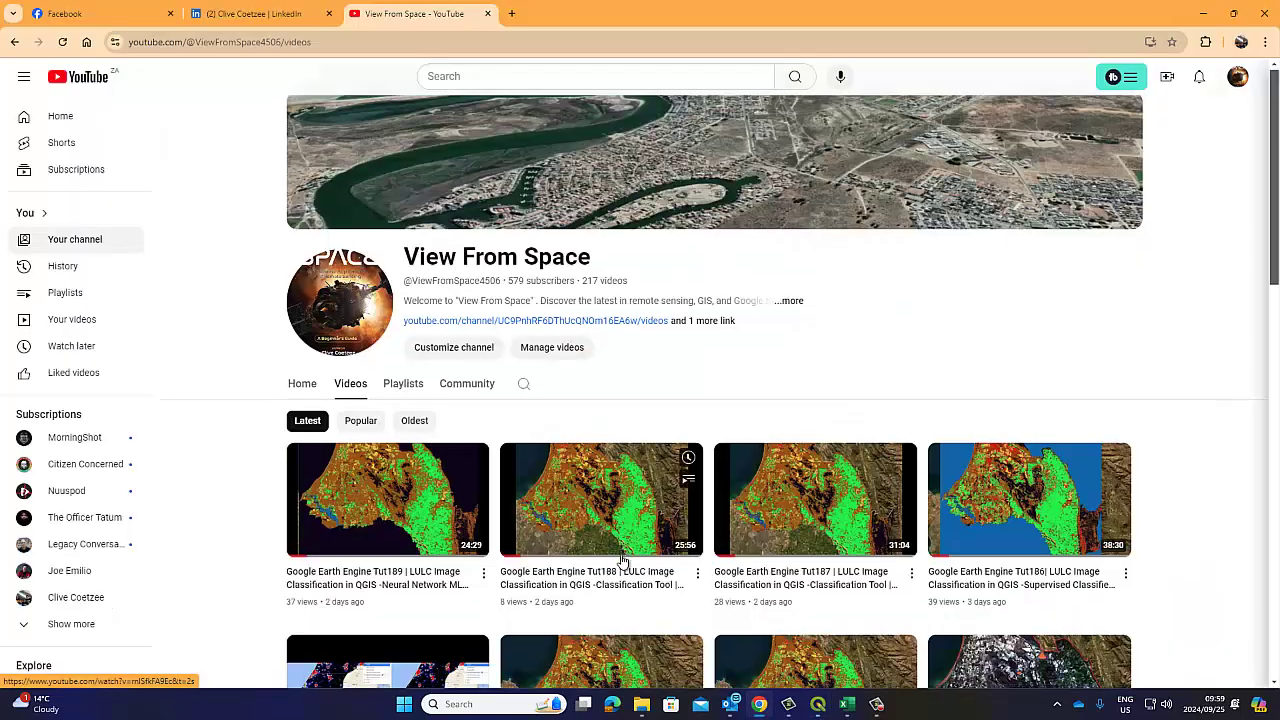
Browse the latest LULC image classification tutorials on the View From Space channel and switch back to QGIS.
{"action": "scroll", "coordinate": [622, 560], "scroll_direction": "down", "scroll_amount": 2}
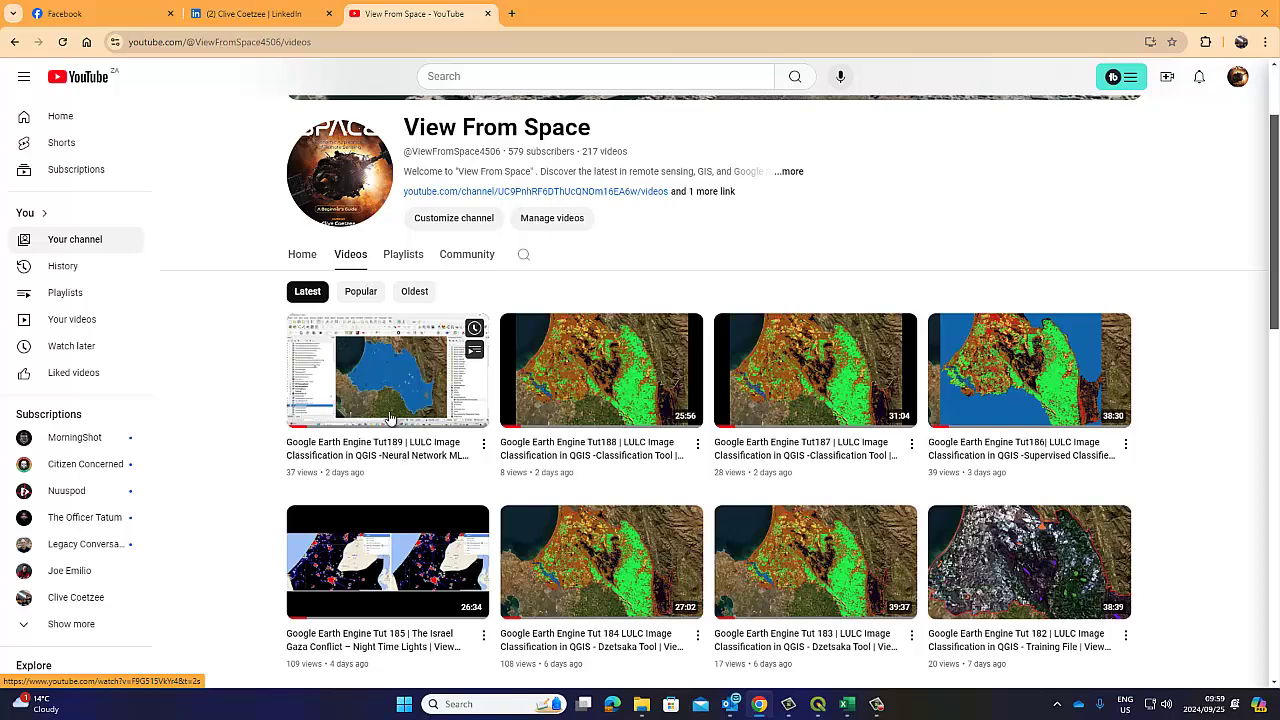
{"action": "scroll", "coordinate": [390, 418], "scroll_direction": "up", "scroll_amount": 2}
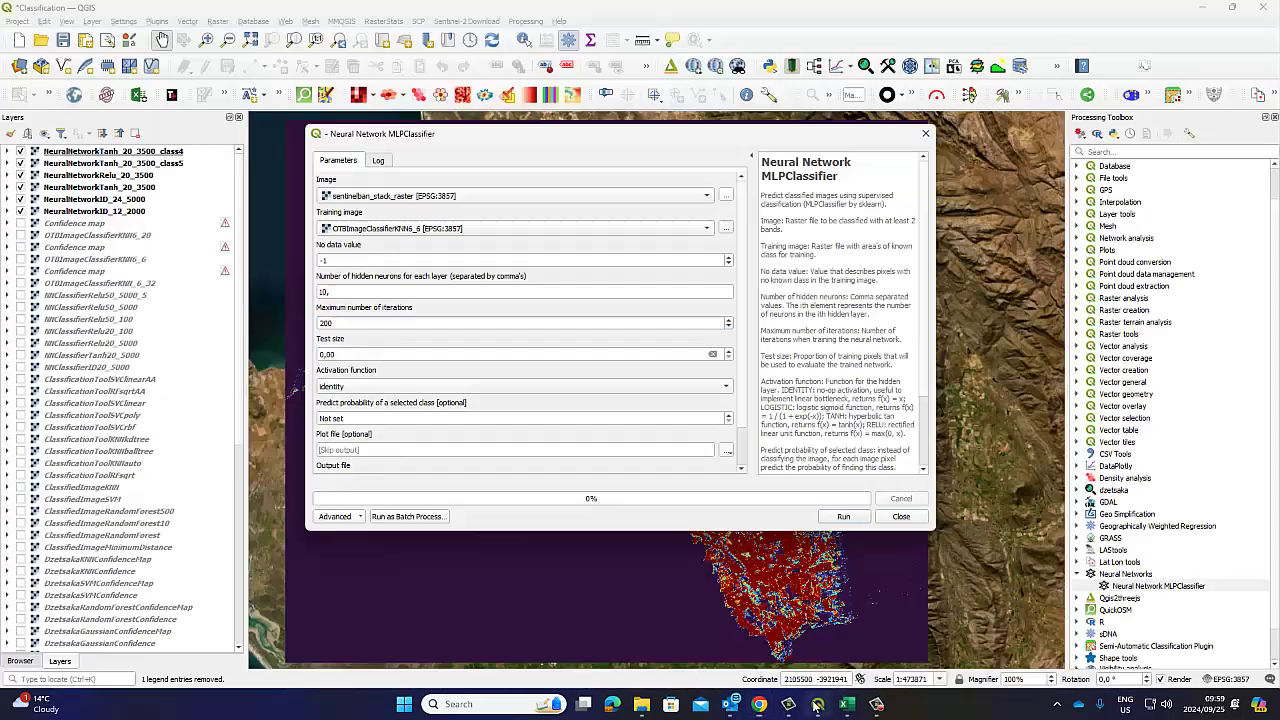
{"action": "left_click", "coordinate": [818, 704]}
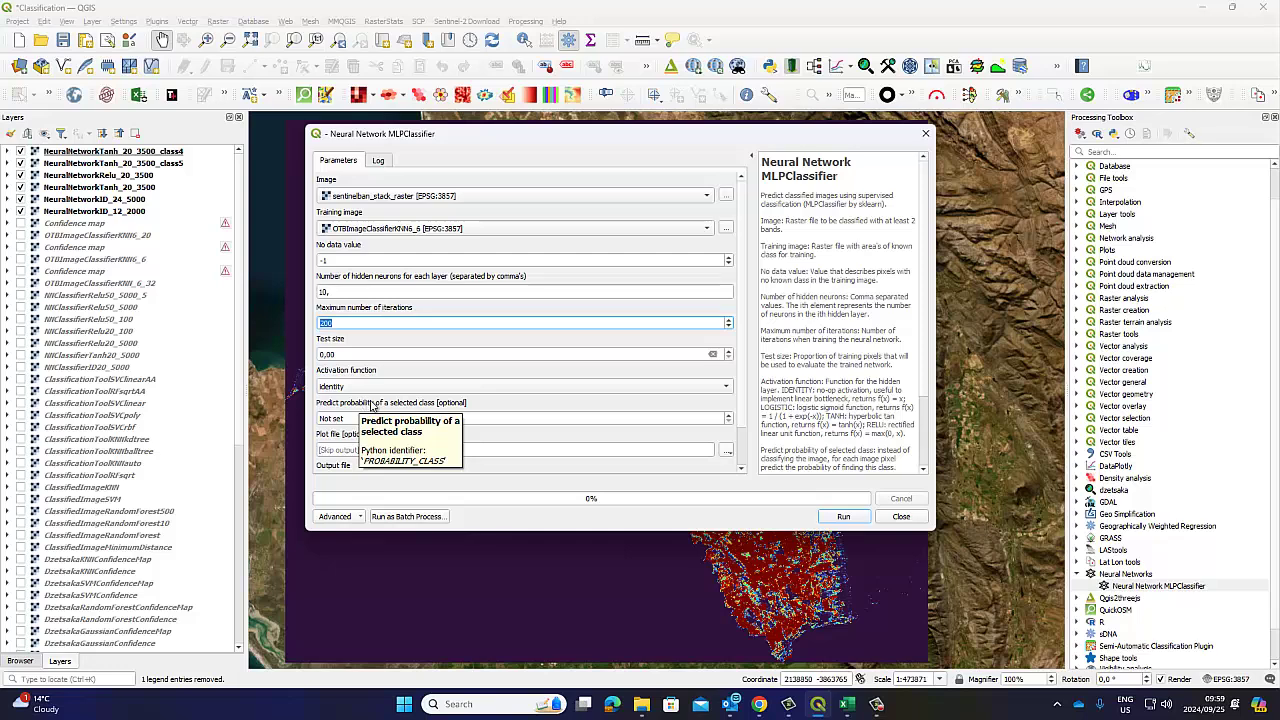
Review the classifier's class probability setting and check the Neural Network pixel count and area table in the Excel workbook.
{"action": "left_click", "coordinate": [368, 419]}
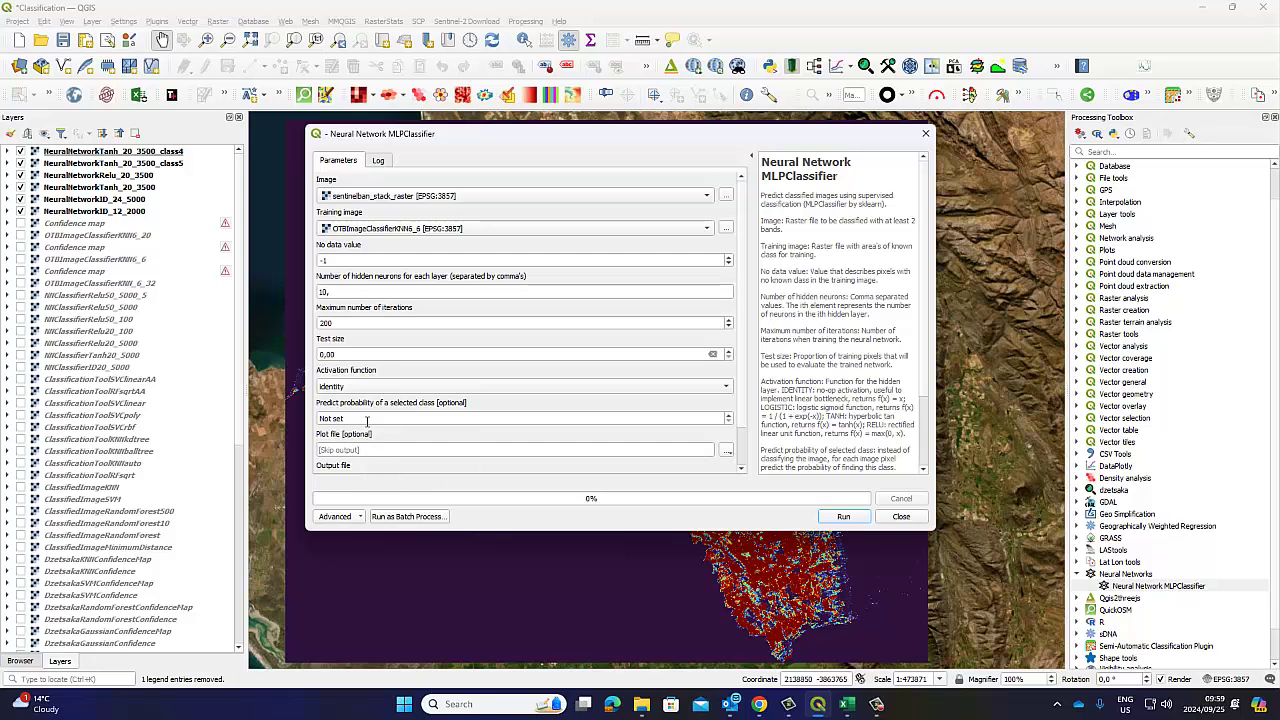
{"action": "left_click", "coordinate": [846, 710]}
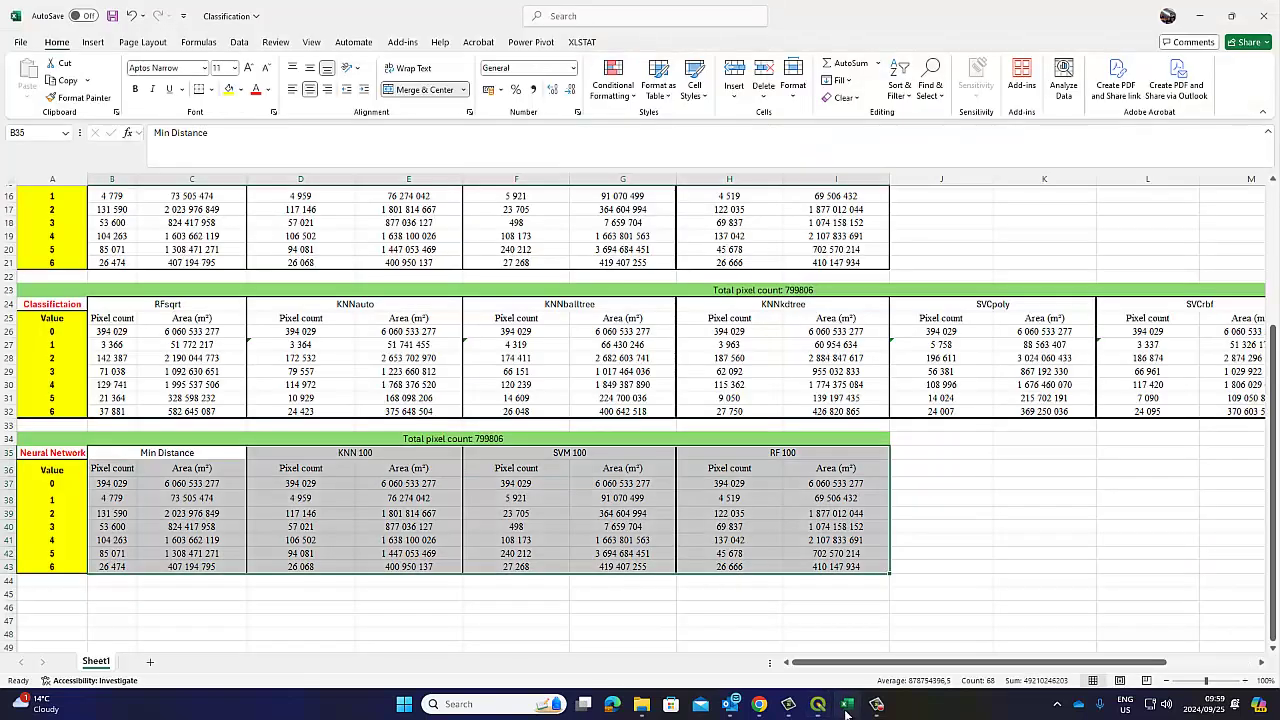
{"action": "left_click", "coordinate": [846, 710]}
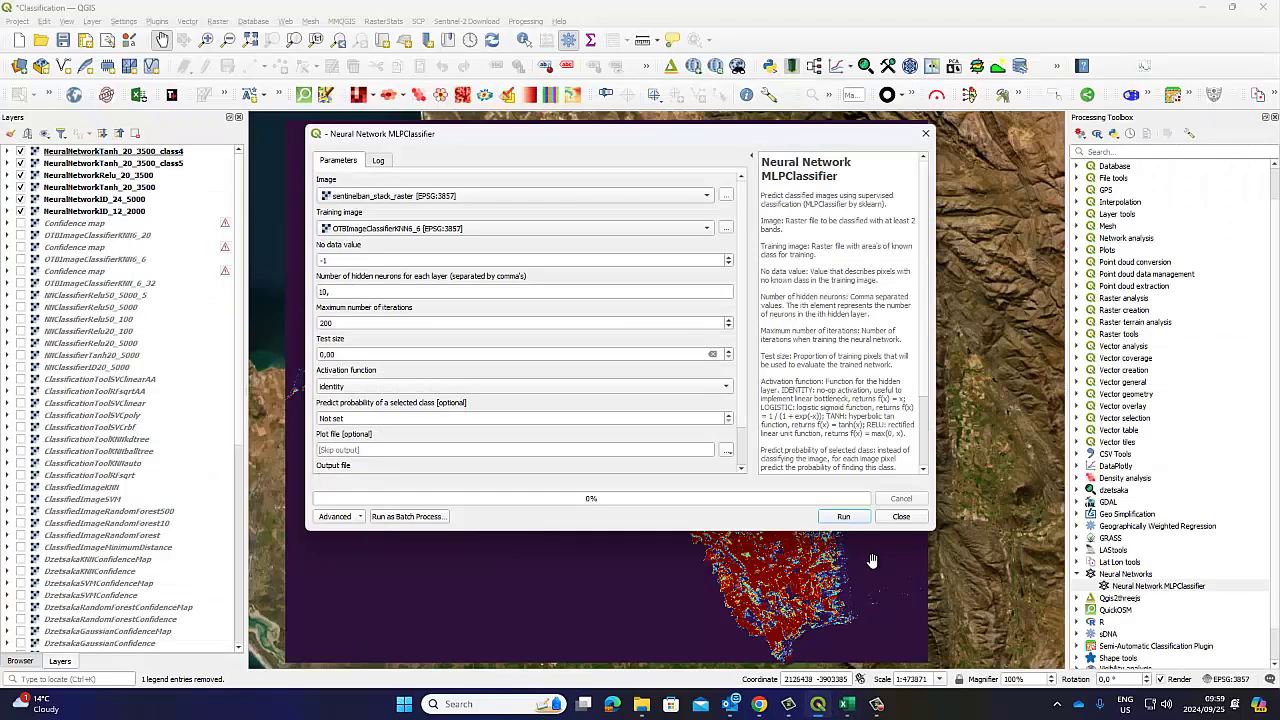
Close the Neural Network MLPClassifier dialog and look over the algorithm groups in the Processing Toolbox.
{"action": "left_click", "coordinate": [889, 508]}
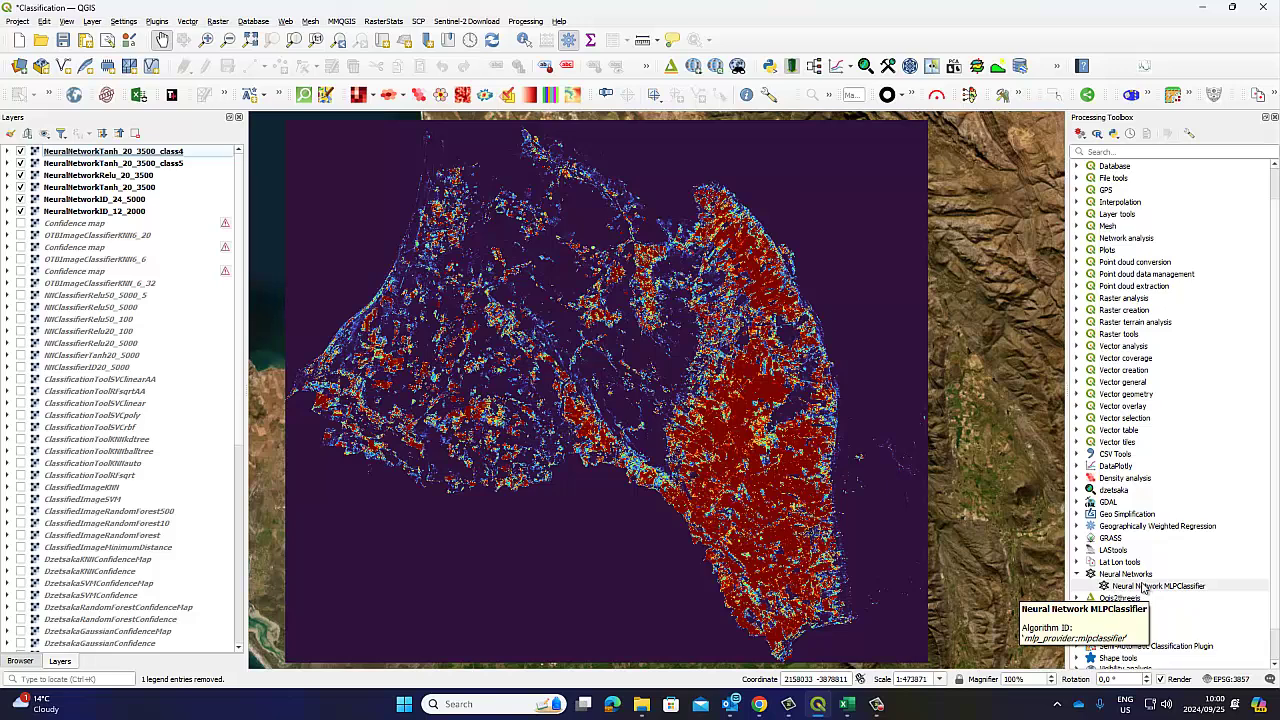
{"action": "scroll", "coordinate": [1175, 516], "scroll_direction": "down", "scroll_amount": 1}
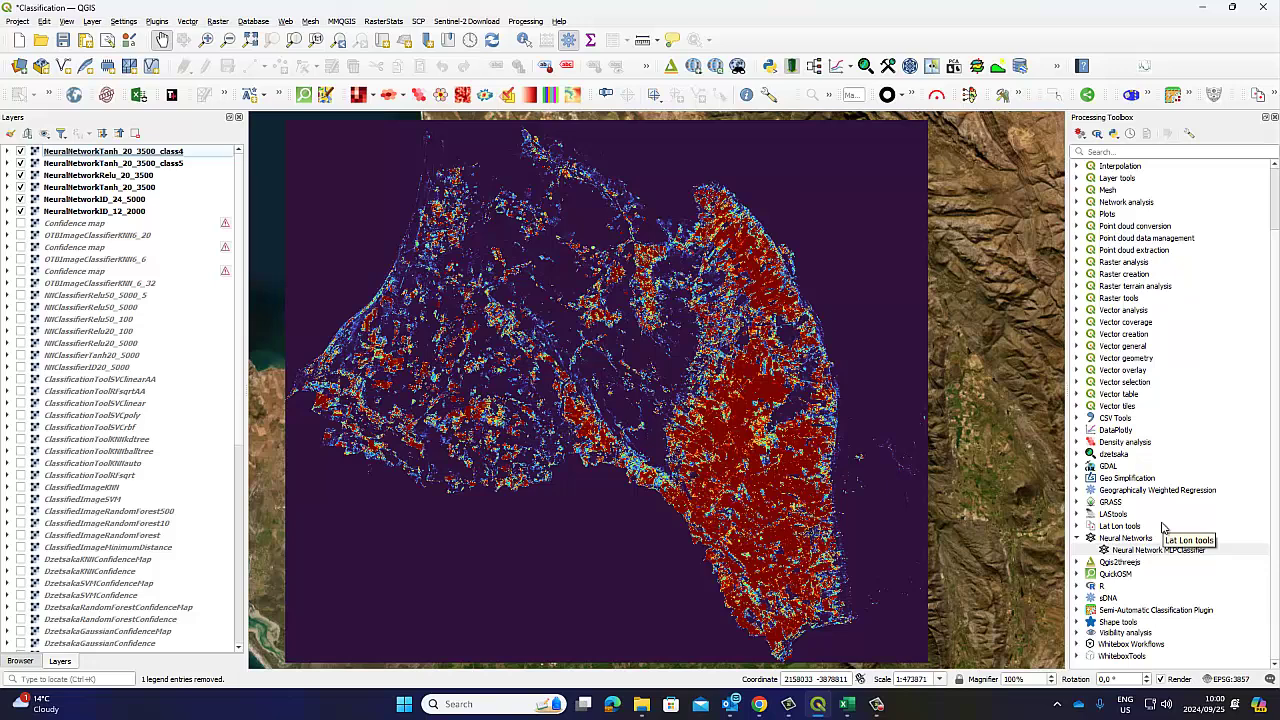
{"action": "scroll", "coordinate": [1163, 527], "scroll_direction": "up", "scroll_amount": 2}
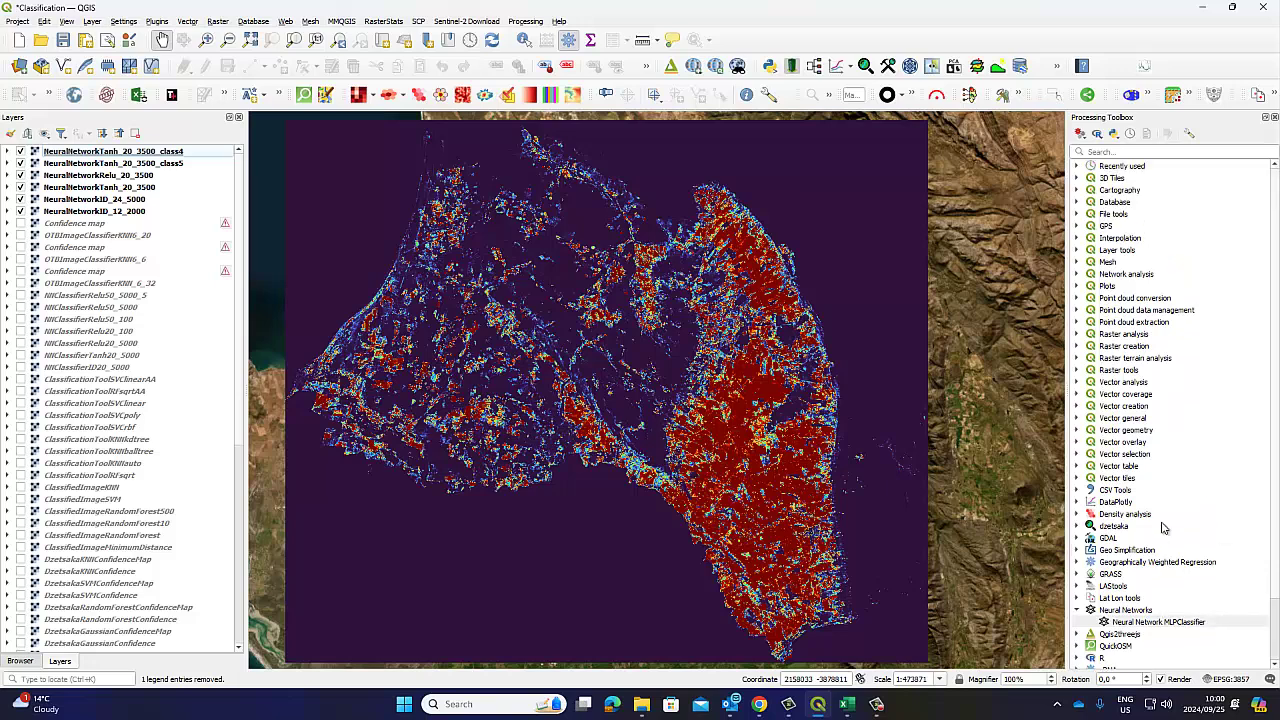